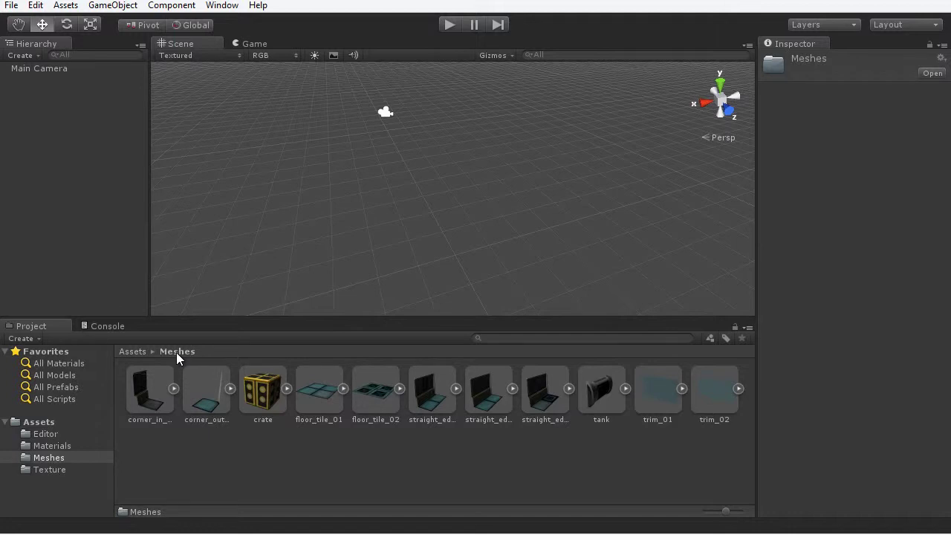
- Examine the inner corner, outer corner, crate and two floor tile meshes in the preview
click(154, 403)
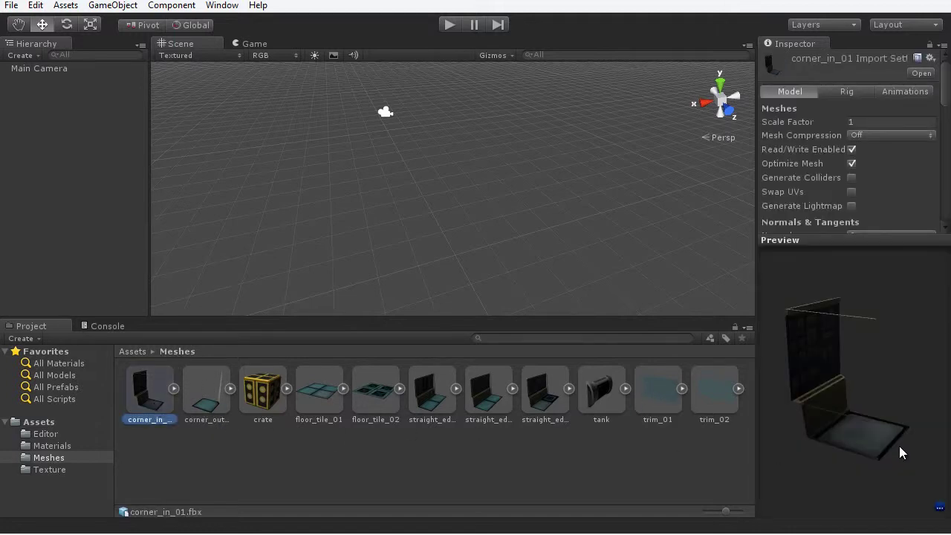
mouse_move(900, 446)
mouse_down()
mouse_move(833, 444)
mouse_move(755, 420)
mouse_move(777, 455)
mouse_move(913, 448)
mouse_up()
click(207, 393)
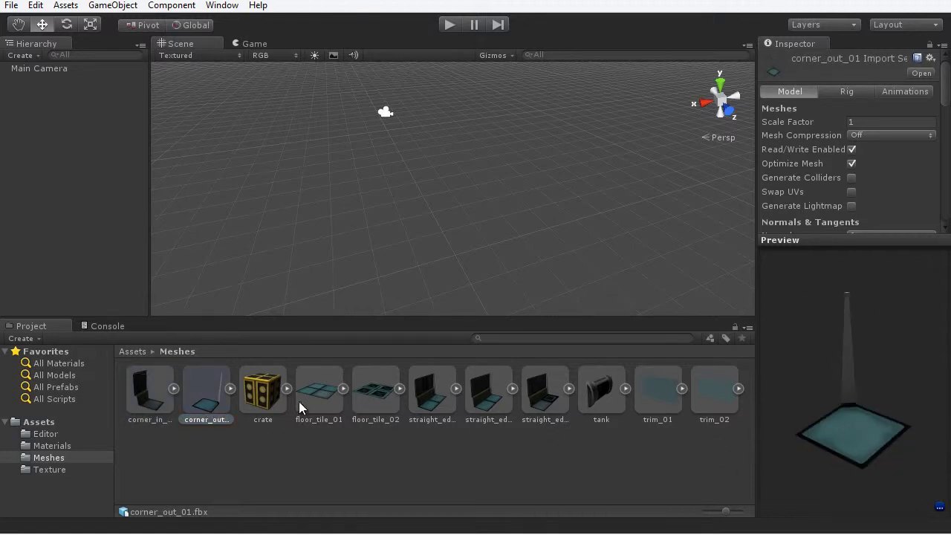
click(266, 405)
drag(871, 414, 796, 436)
click(336, 400)
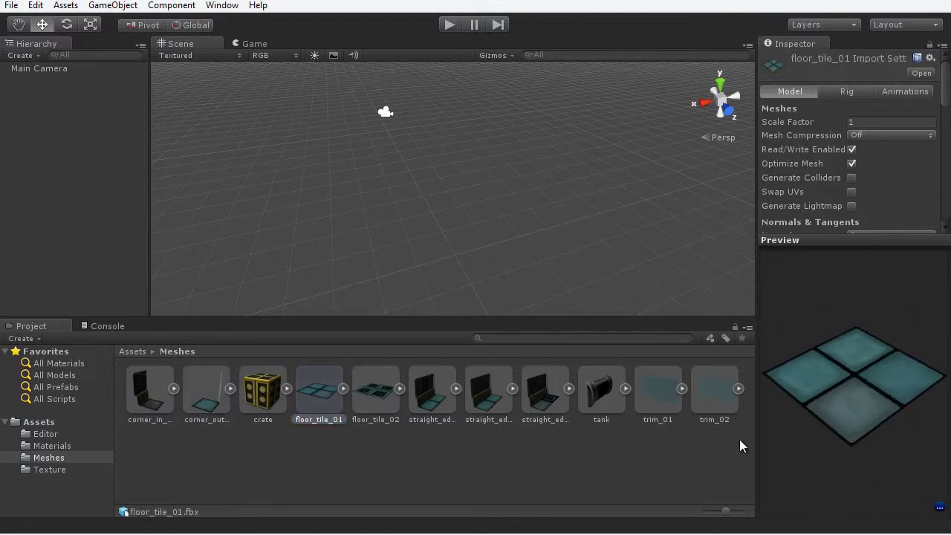
click(377, 394)
drag(873, 390, 860, 414)
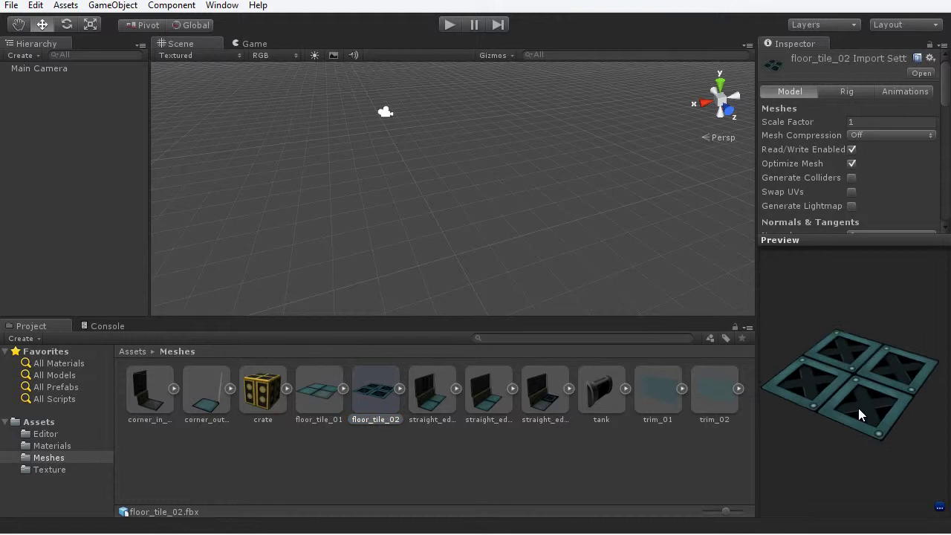
- Examine the three straight edge, tank and two trim meshes in the preview, leaving nothing selected
click(432, 397)
click(491, 402)
click(543, 401)
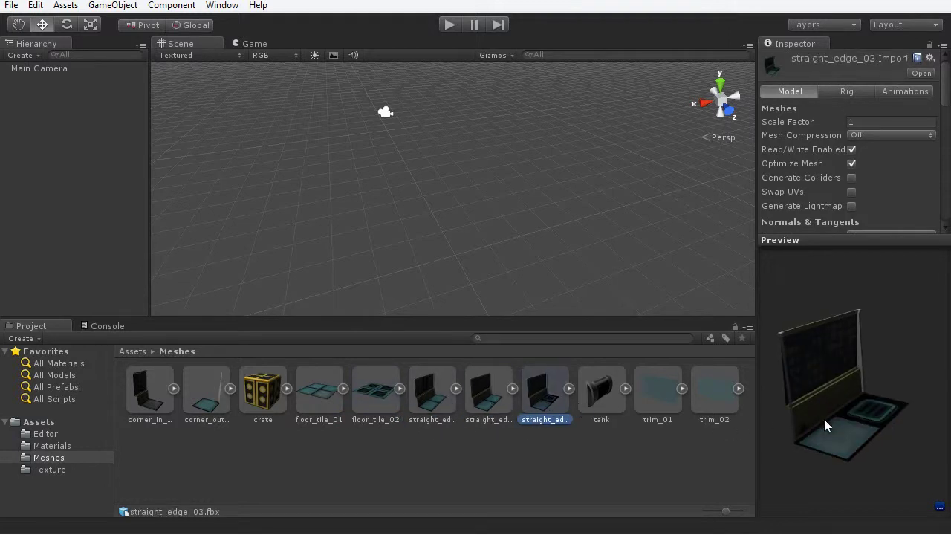
click(601, 393)
drag(889, 420, 781, 403)
click(658, 395)
click(712, 402)
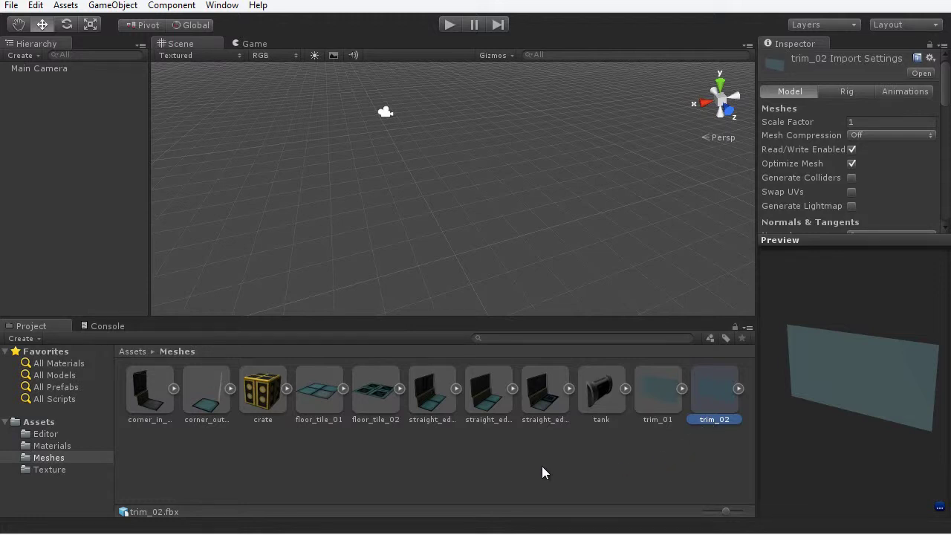
click(512, 472)
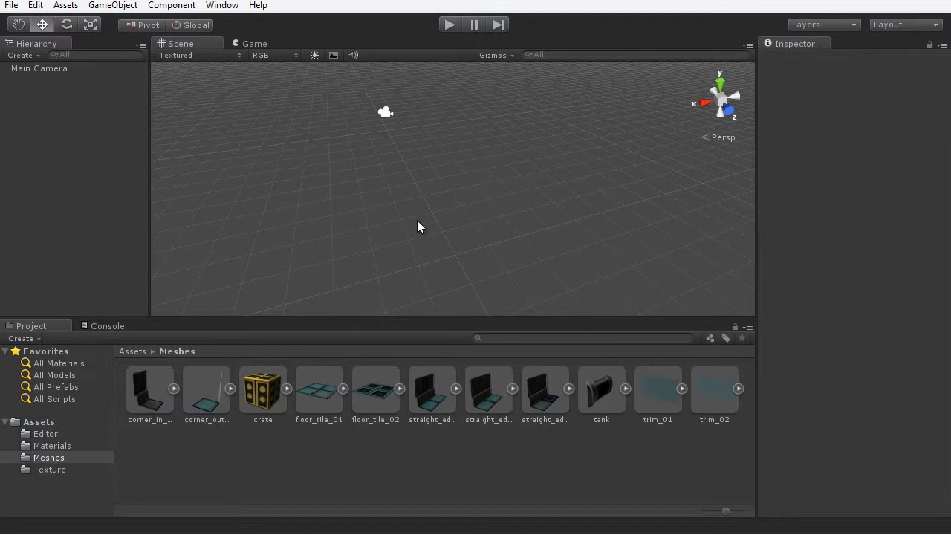
- Place the floor_tile_02 and straight_edge_01 meshes in the scene, with the wall piece behind the floor tile
drag(376, 388, 490, 221)
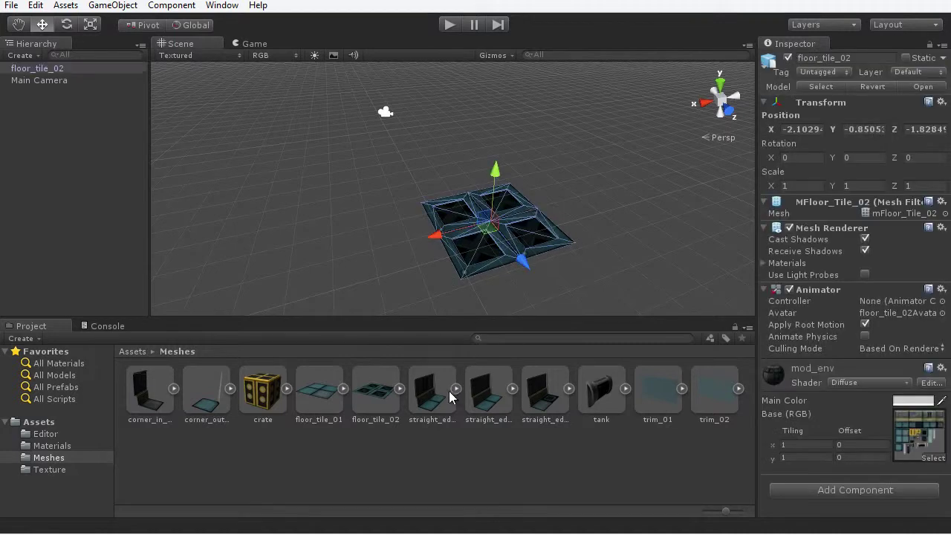
drag(438, 393, 389, 186)
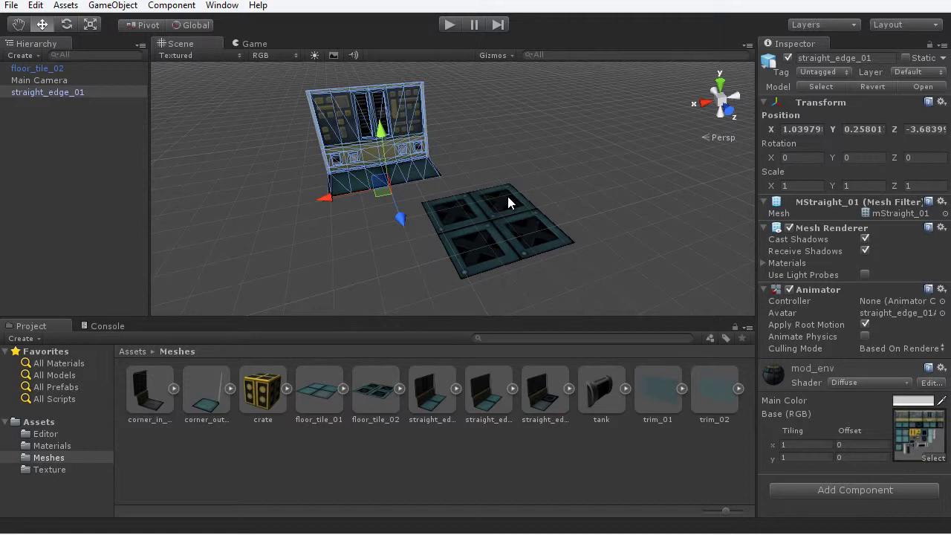
click(523, 130)
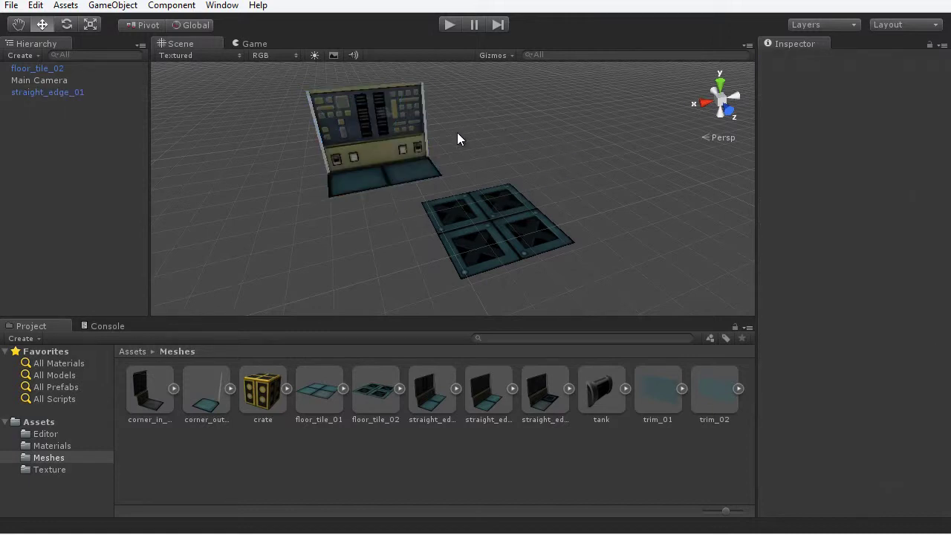
- Vertex-snap the near floor corner of straight_edge_01 to the matching back corner of floor_tile_02, working in an enlarged Scene view
key(shift+space)
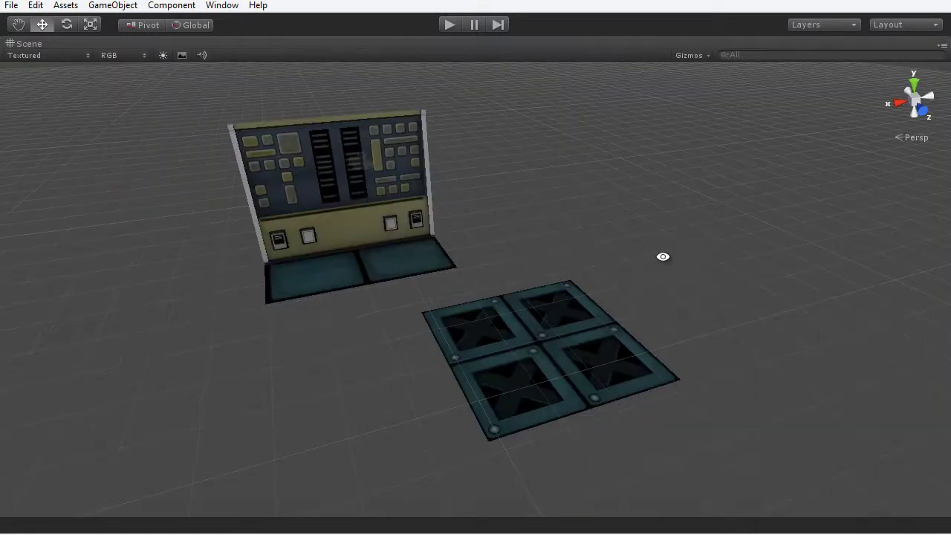
mouse_move(662, 255)
alt+mouse_down()
mouse_move(558, 278)
mouse_move(825, 303)
mouse_move(645, 250)
alt+mouse_up()
click(392, 151)
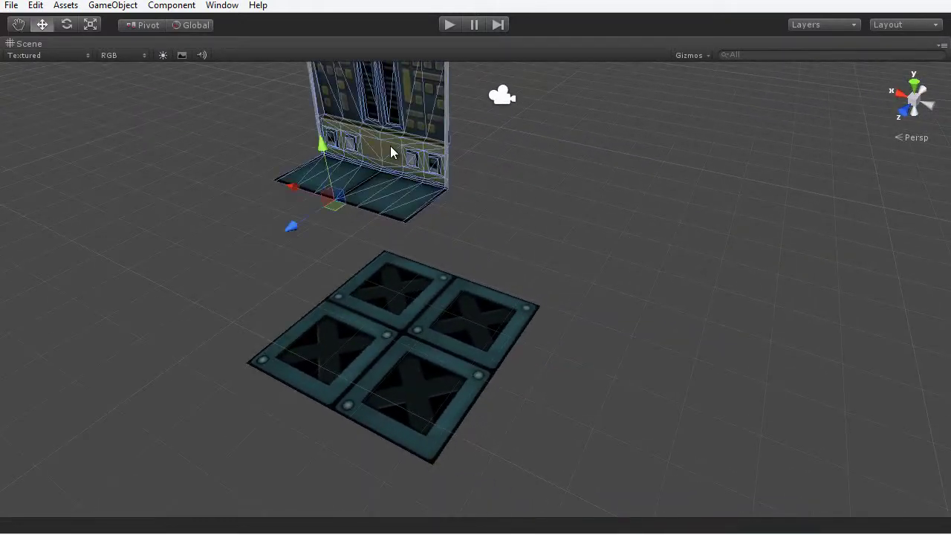
scroll(564, 305, up, 2)
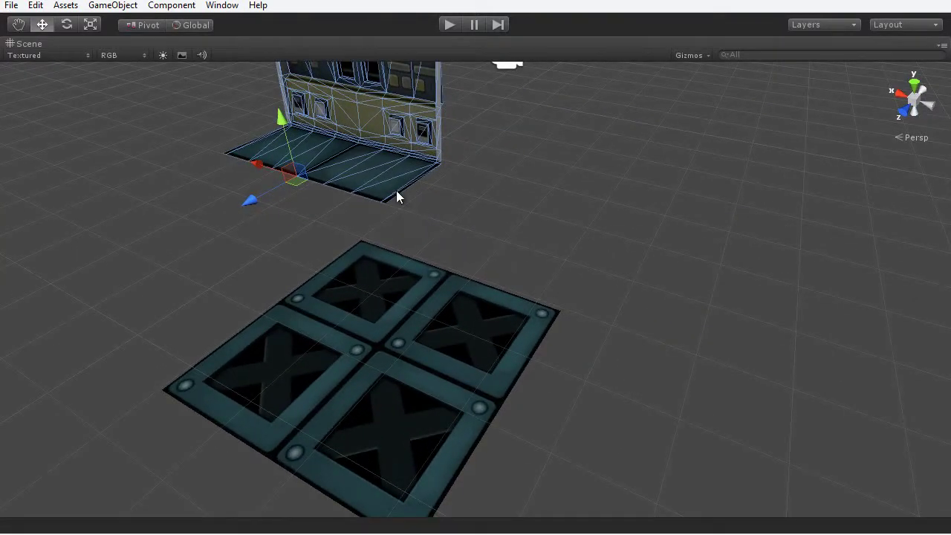
alt+drag(478, 290, 574, 298)
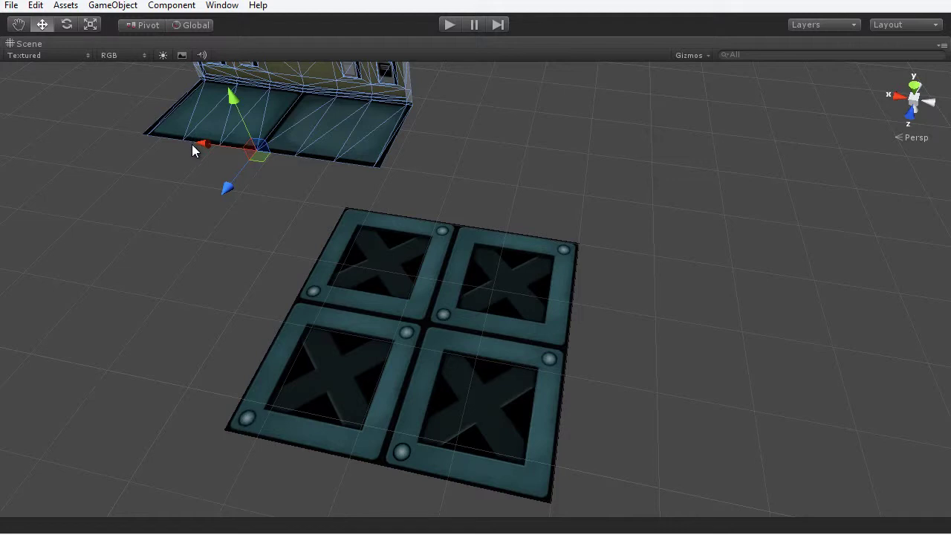
key(v)
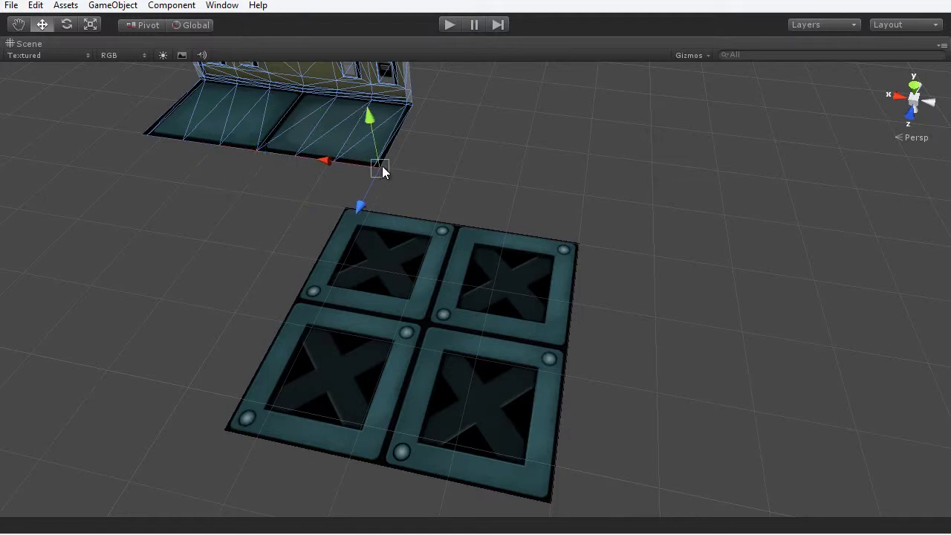
drag(380, 168, 585, 231)
click(588, 275)
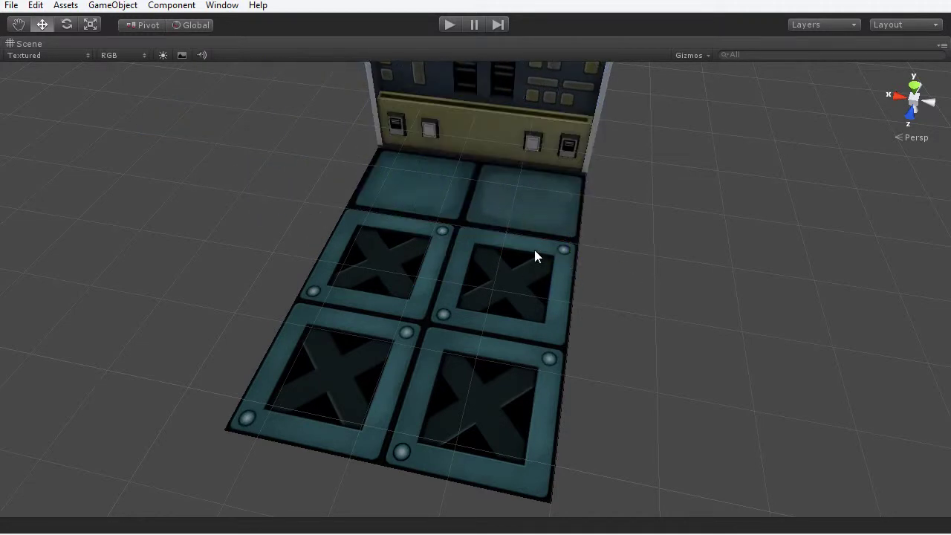
alt+drag(414, 278, 604, 296)
scroll(557, 304, down, 5)
alt+drag(541, 305, 447, 272)
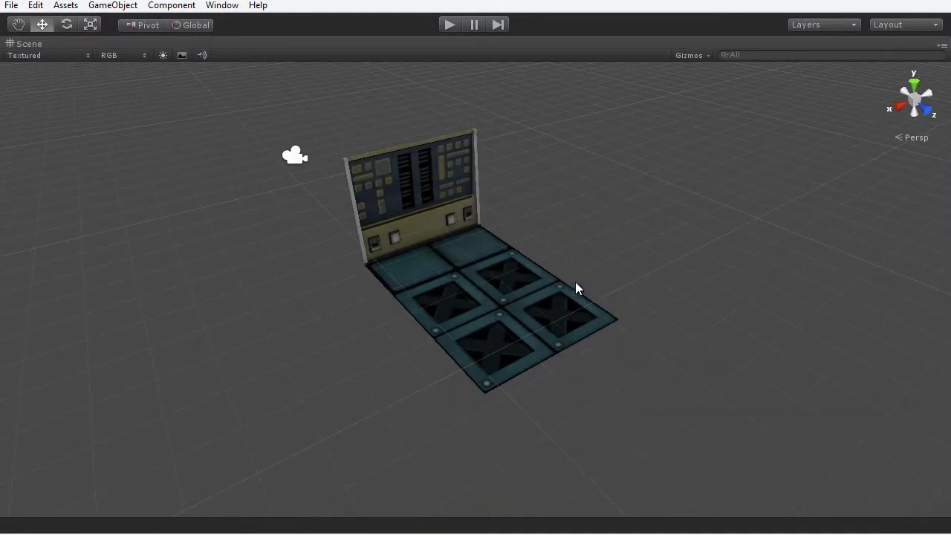
key(shift+space)
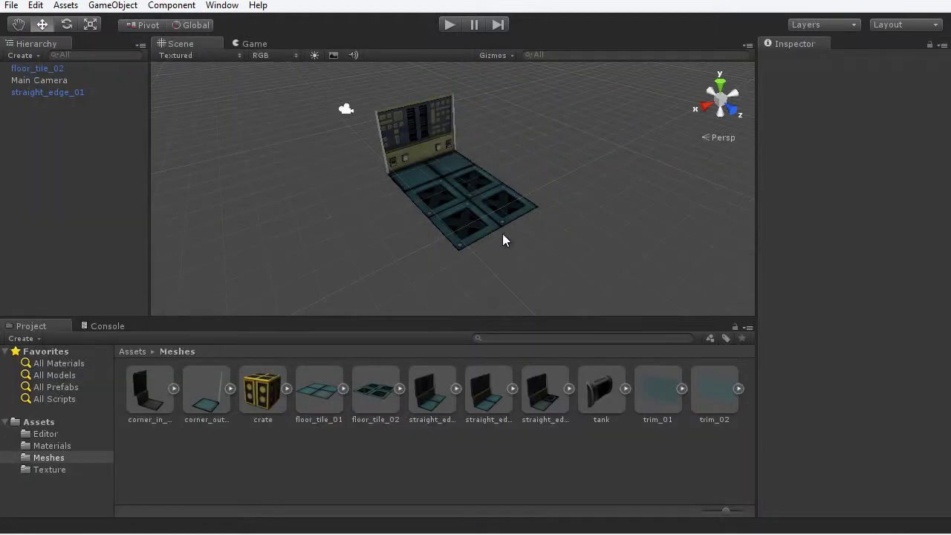
- Delete the straight_edge_01 and floor_tile_02 pieces from the scene
click(454, 184)
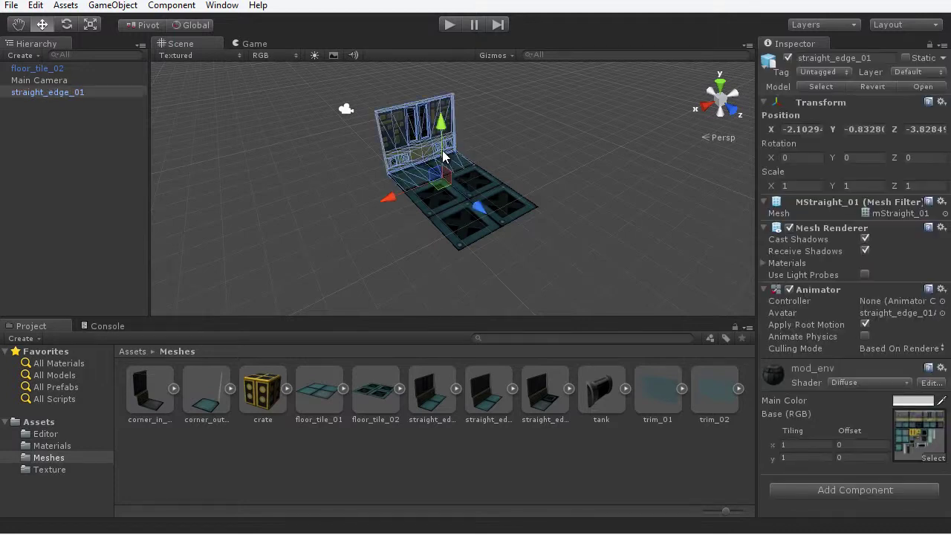
shift+click(497, 194)
key(Delete)
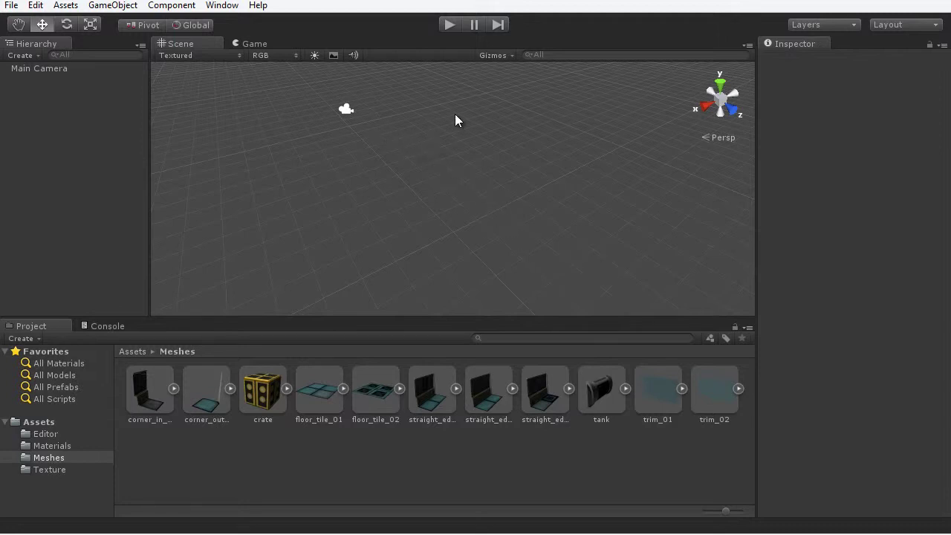
- Preview the corner_in_01 mesh and place it in the empty scene
click(149, 405)
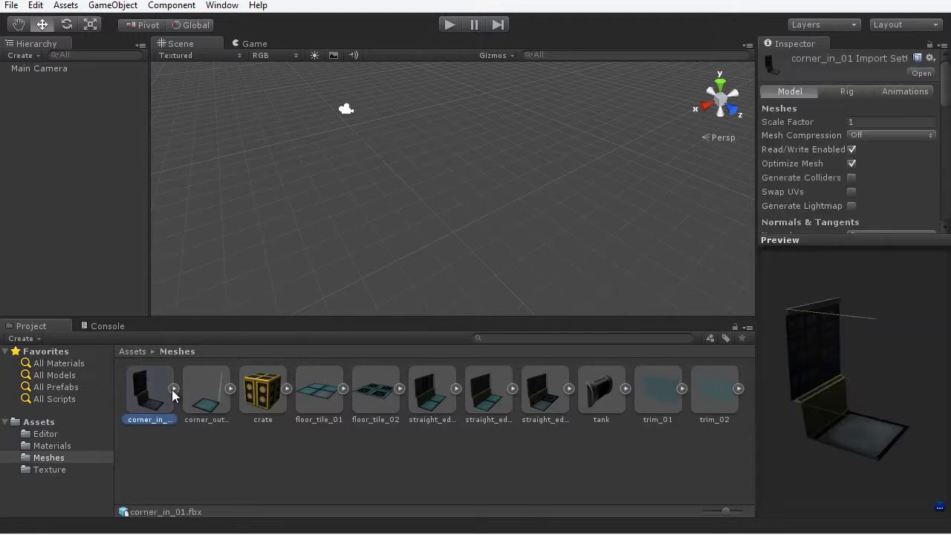
drag(876, 444, 712, 436)
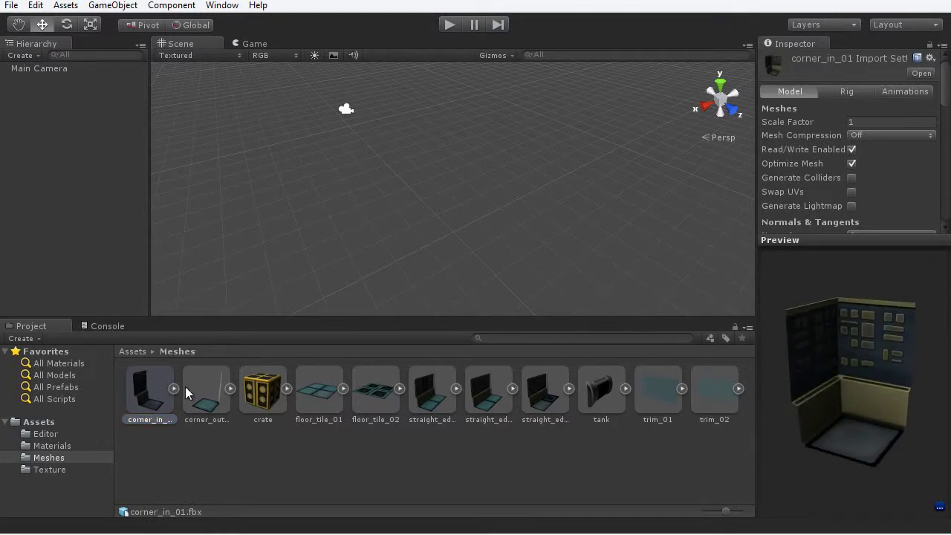
drag(148, 393, 437, 194)
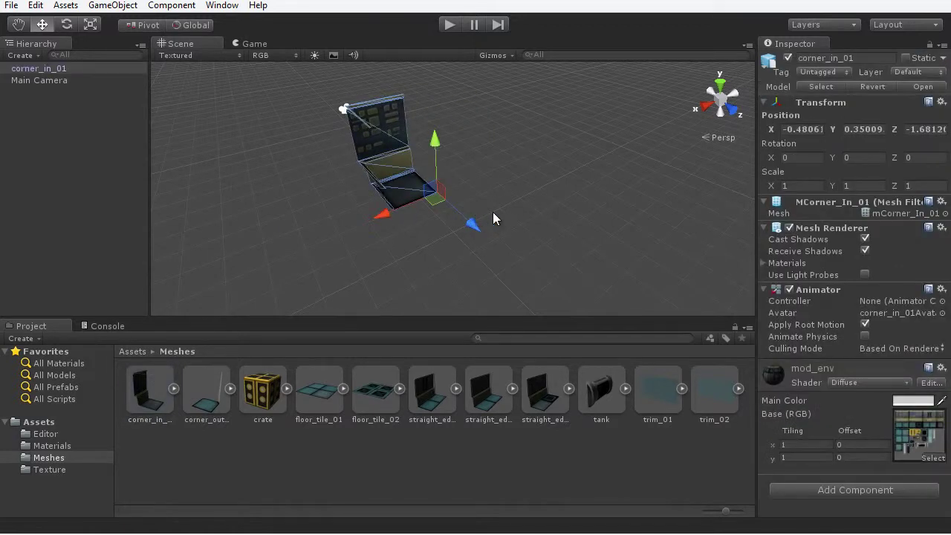
alt+drag(505, 201, 453, 221)
- Set the position of corner_in_01 to X 0, Y 0, Z 0
click(801, 130)
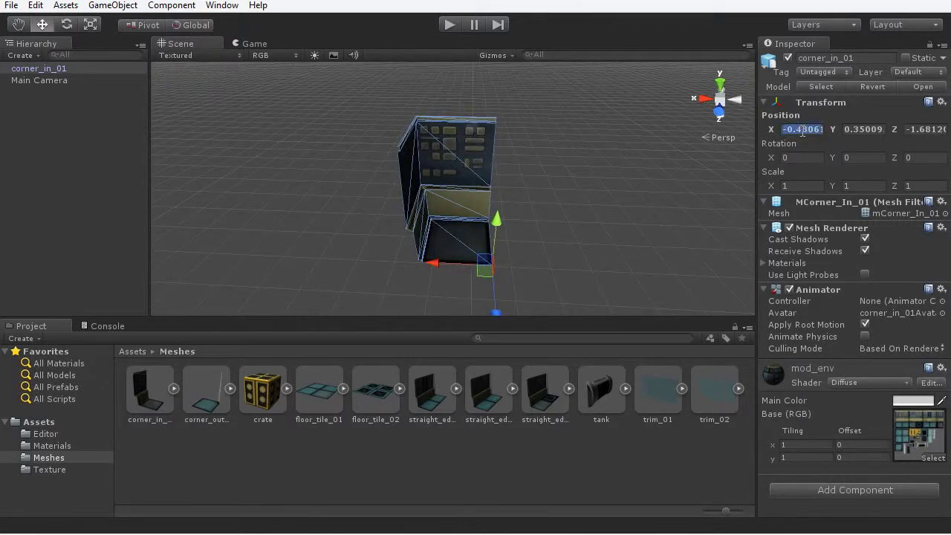
text(0)
key(Return)
click(862, 129)
text(0)
key(Return)
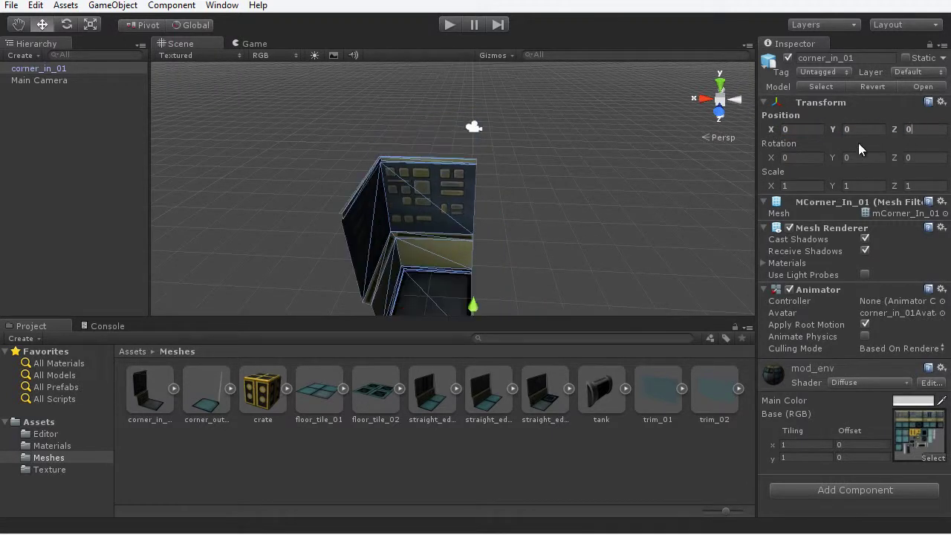
click(550, 280)
alt+drag(550, 280, 410, 196)
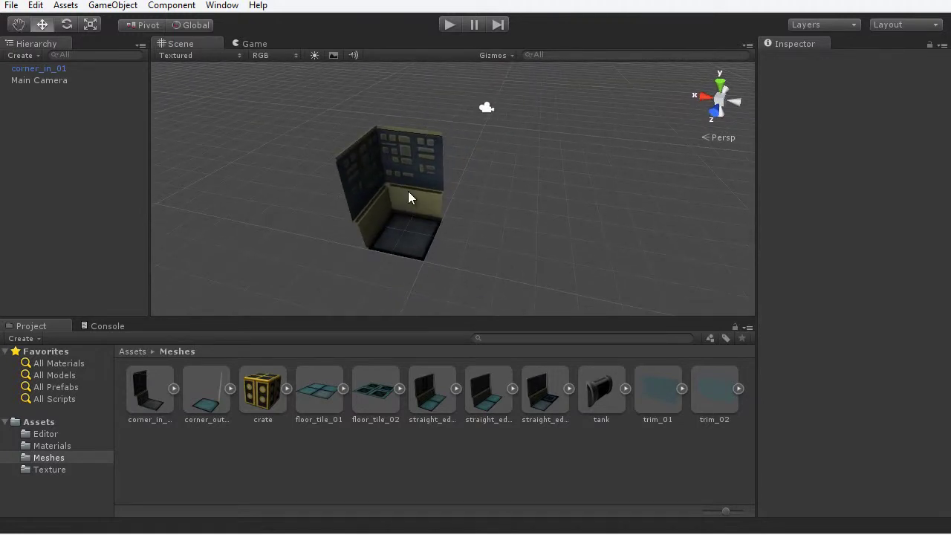
- Duplicate corner_in_01 and mirror the copy by setting its X scale to -1, checking how the two halves meet
click(411, 195)
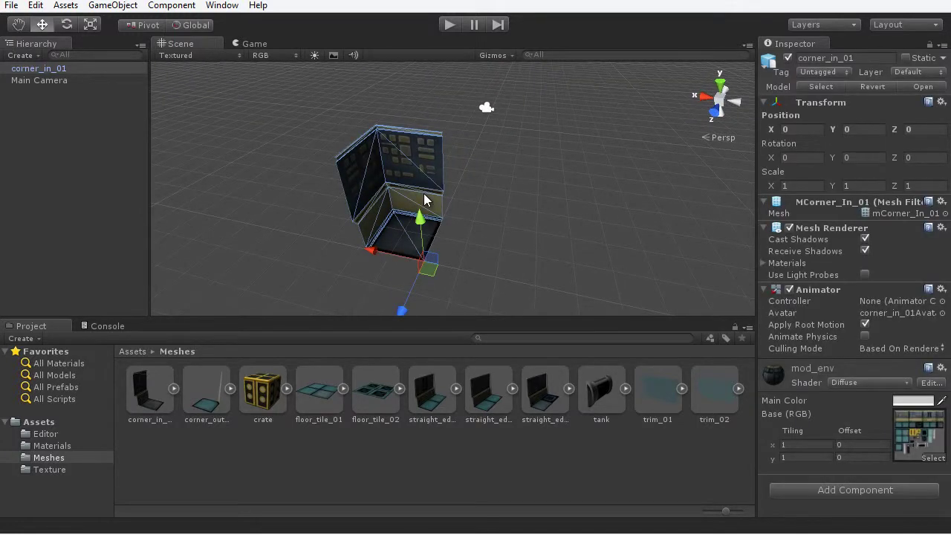
key(ctrl+d)
click(789, 186)
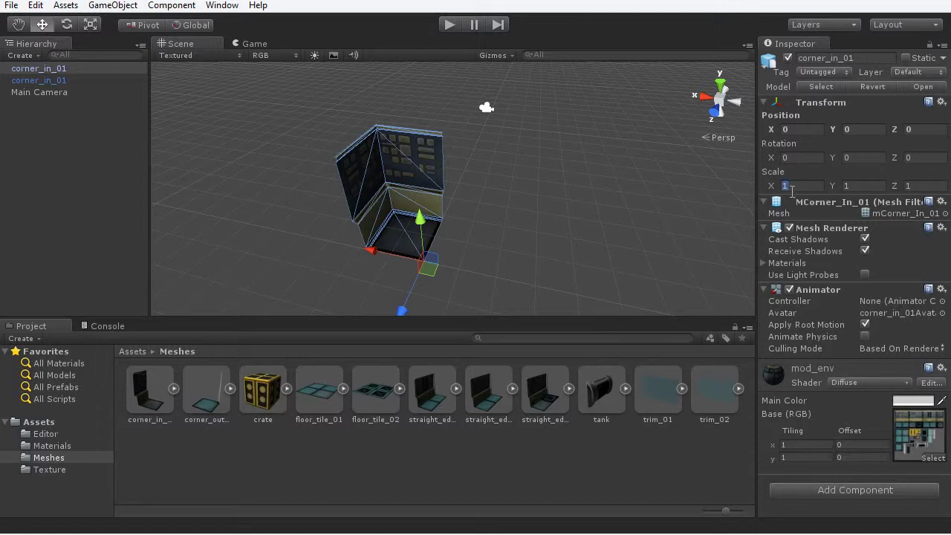
text(-1)
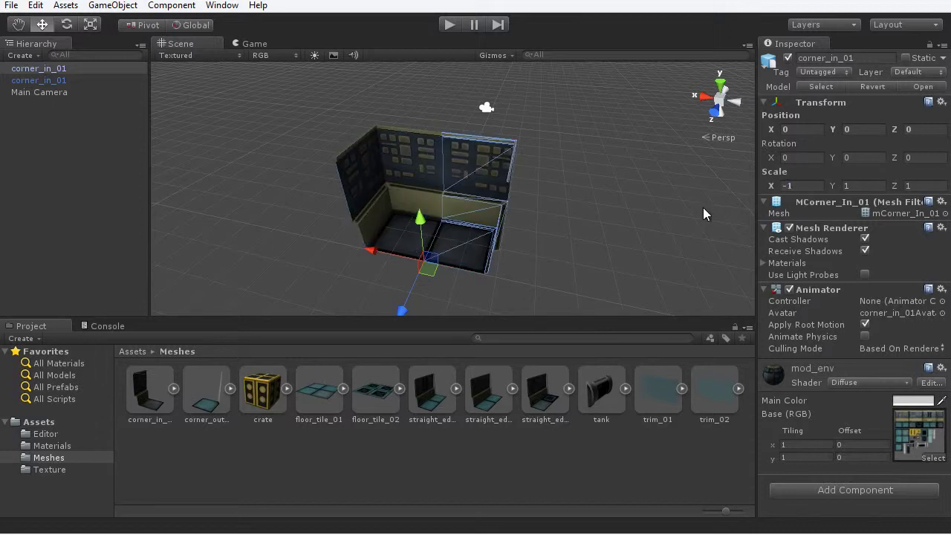
click(703, 208)
alt+drag(378, 265, 453, 223)
click(477, 168)
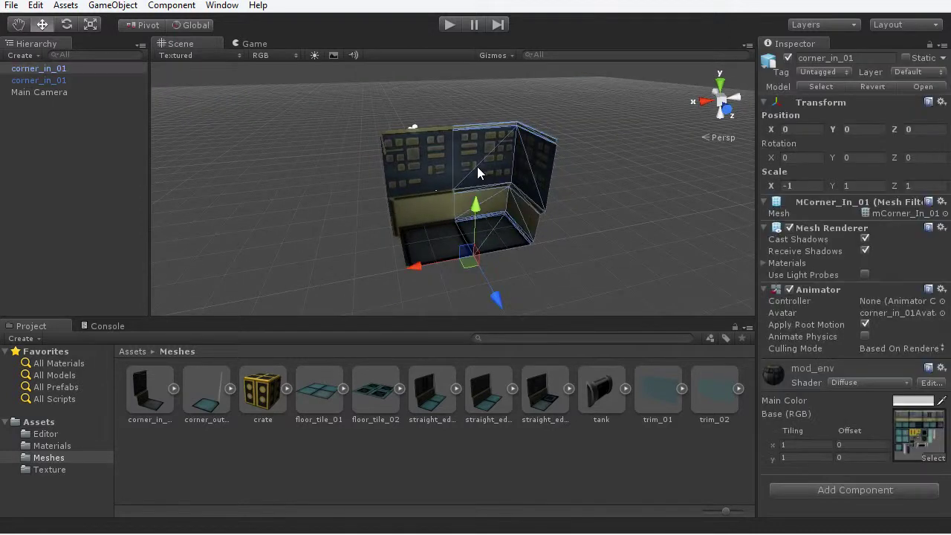
click(457, 188)
alt+drag(457, 188, 576, 280)
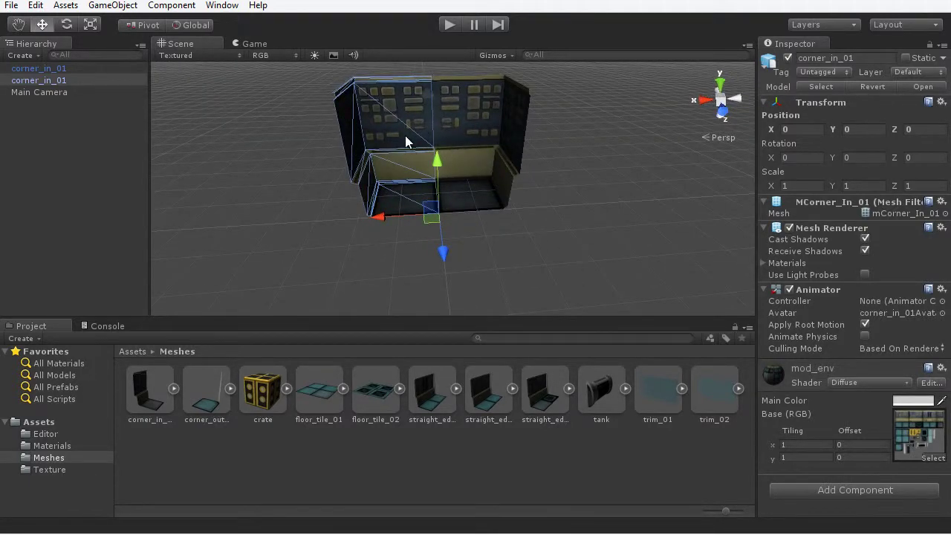
click(570, 167)
alt+drag(571, 166, 618, 228)
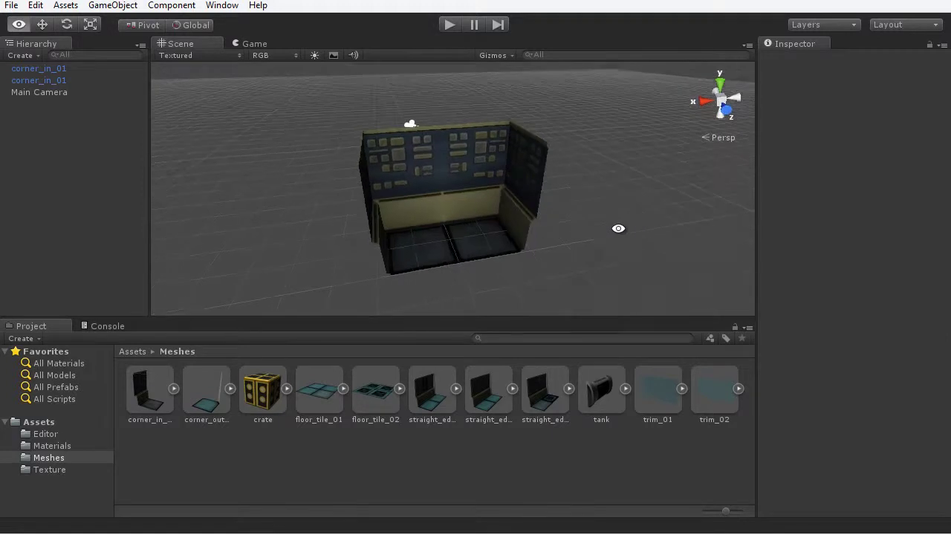
- Create an empty game object and set its position to X 0, Y 0, Z 0
click(115, 7)
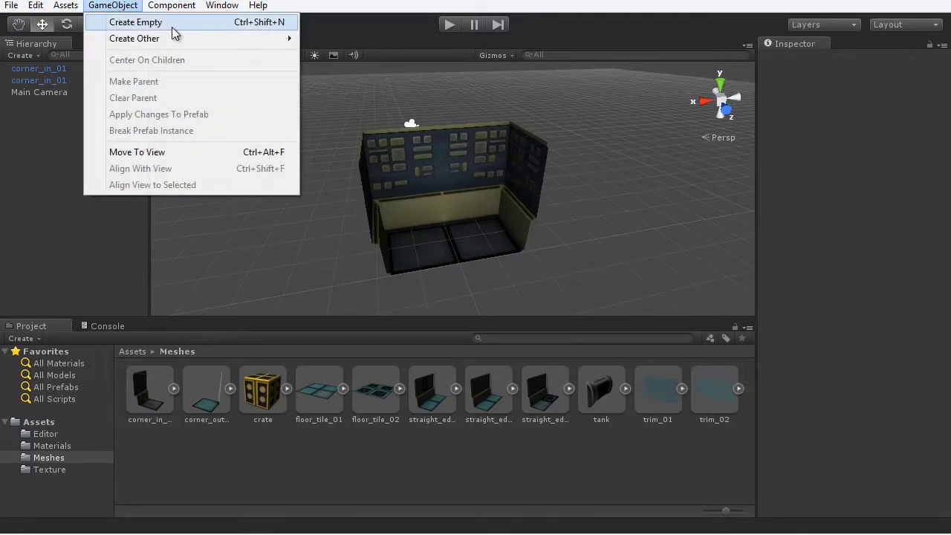
click(172, 27)
click(813, 117)
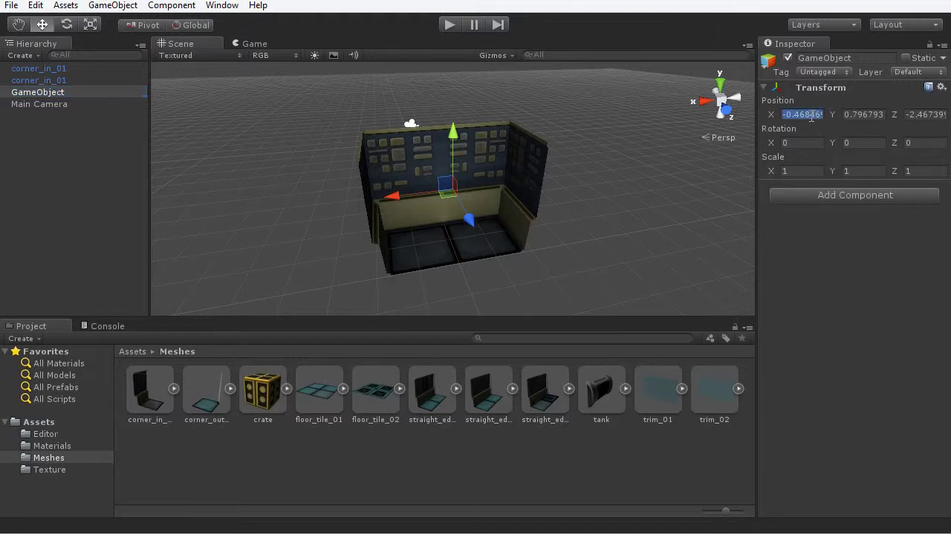
text(0)
key(Tab)
text(0)
key(Tab)
text(0)
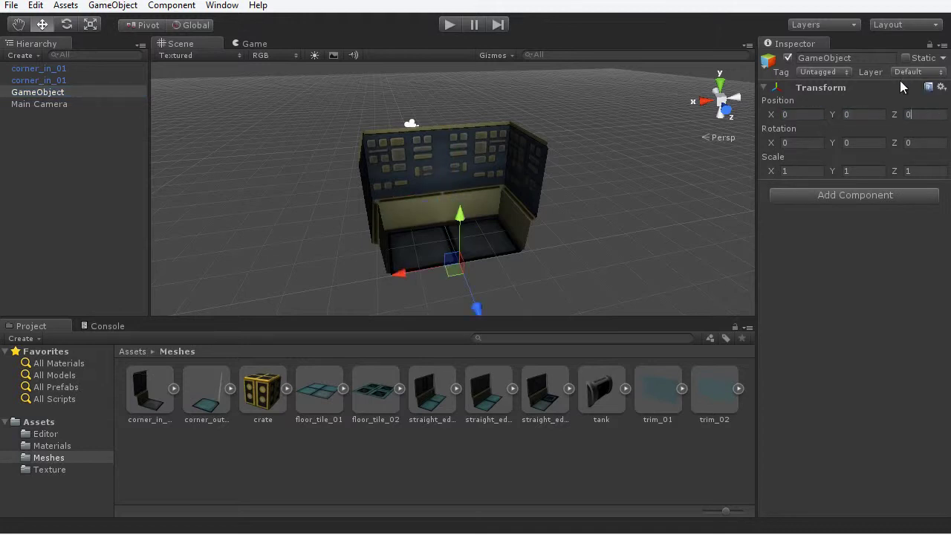
- Rename the empty game object as DeadEnd and make both corner_in_01 pieces its children
click(855, 59)
text(DeadEnd)
key(Return)
click(52, 422)
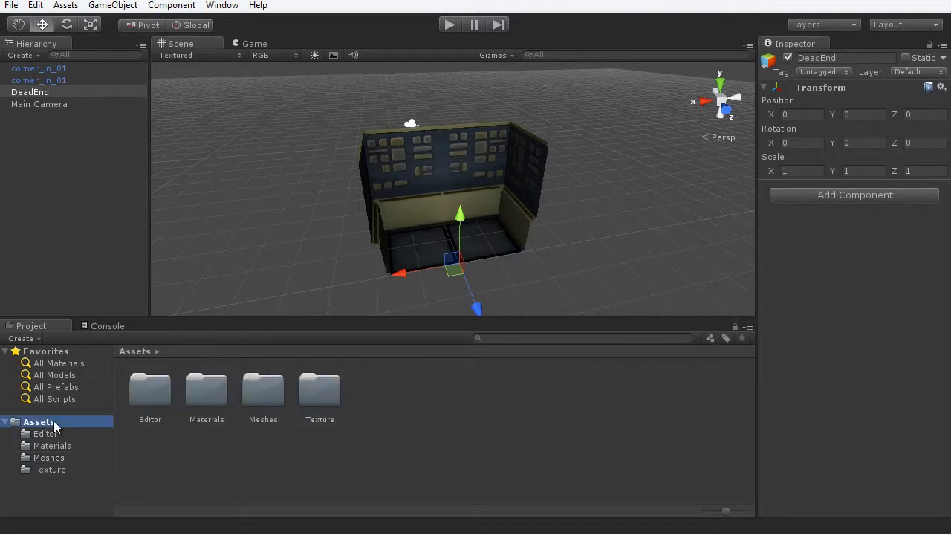
click(47, 69)
shift+click(52, 79)
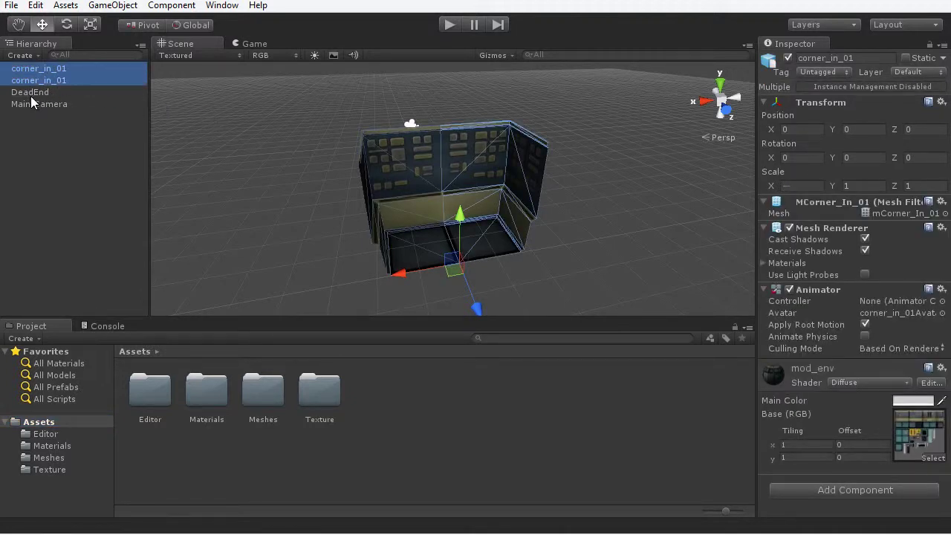
drag(59, 84, 46, 91)
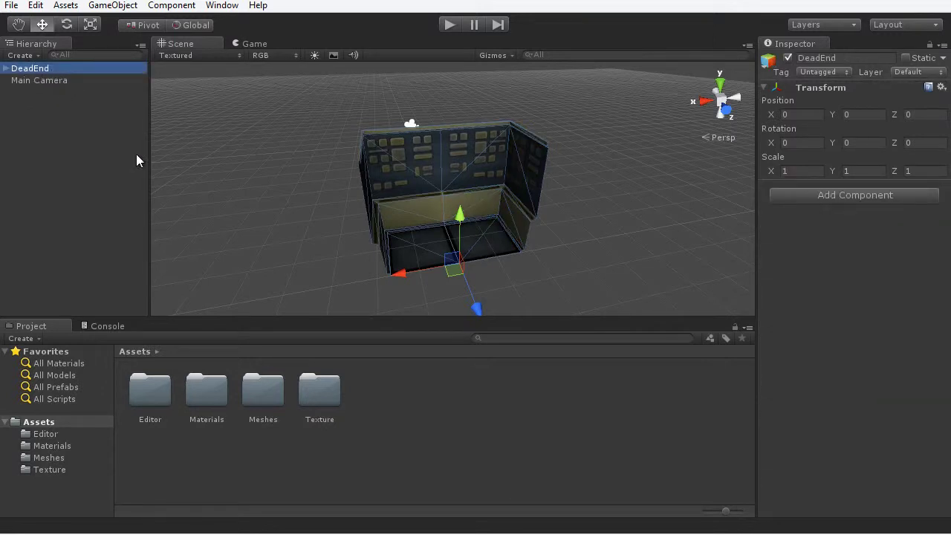
- Create a folder named Prefabs inside Assets and open it
right_click(376, 384)
mouse_move(409, 393)
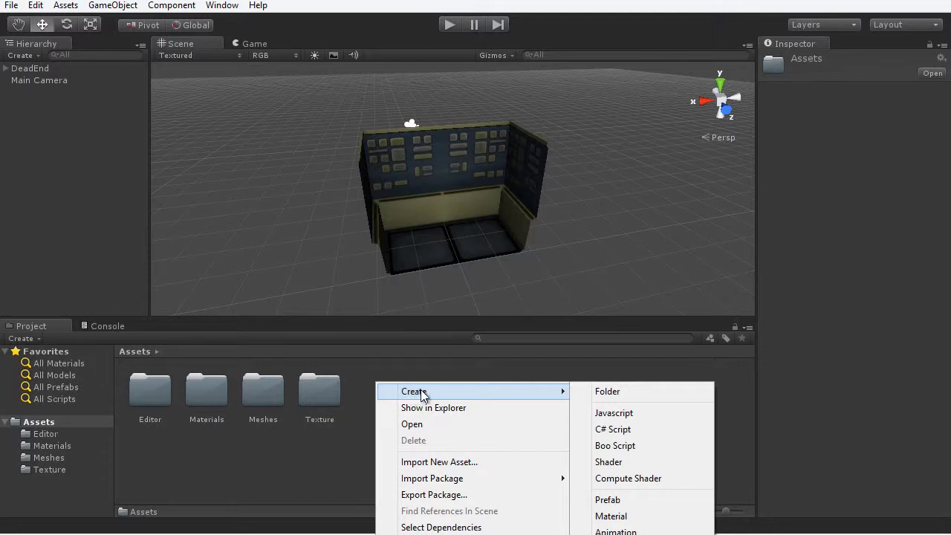
click(628, 402)
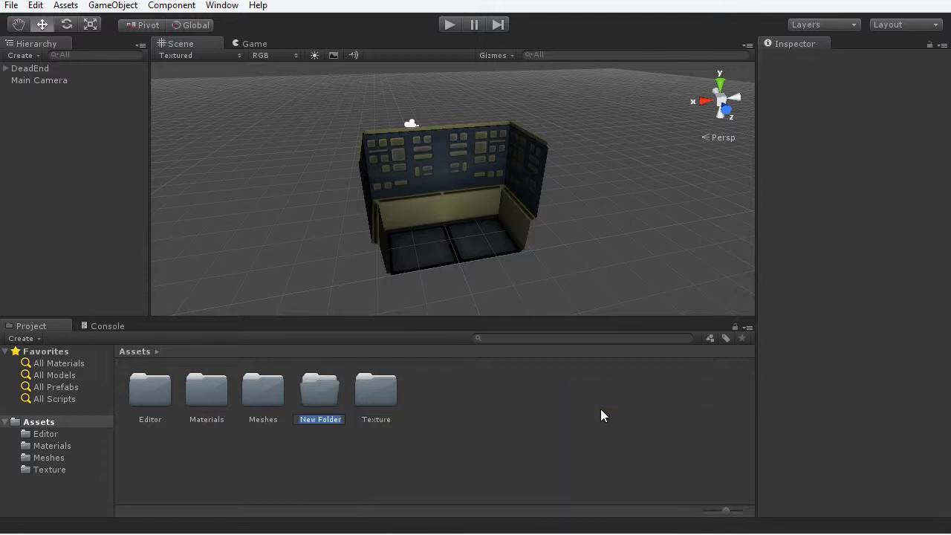
text(Prefabs)
key(Return)
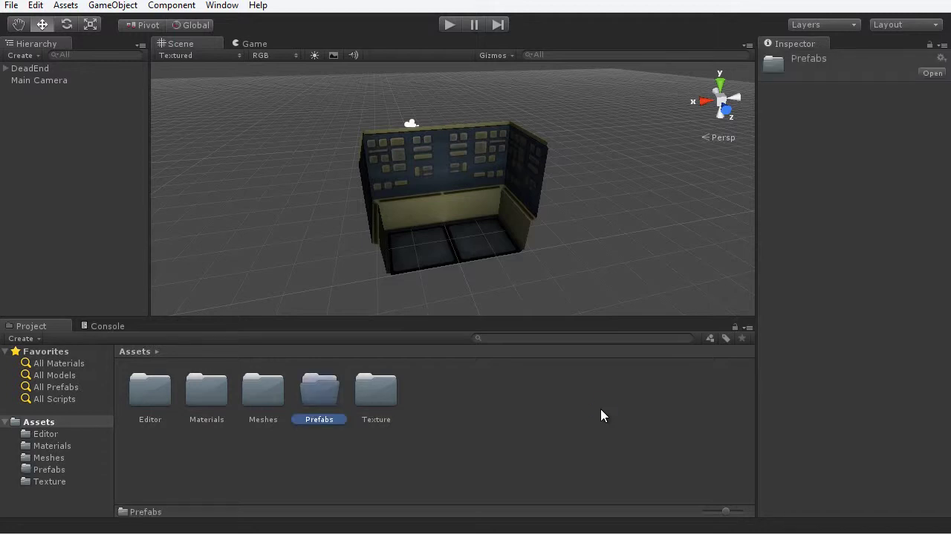
double_click(318, 396)
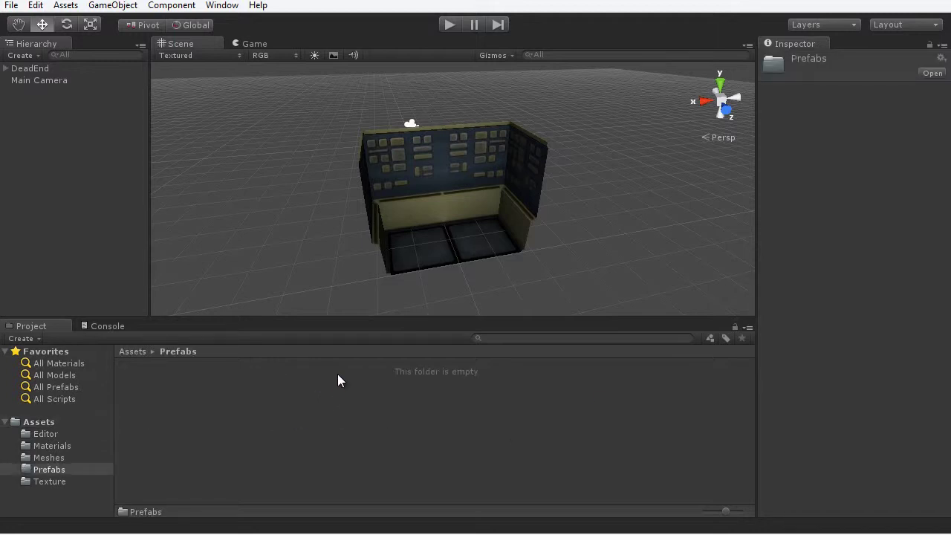
- Create an empty prefab named DeadEnd in the Prefabs folder
right_click(182, 364)
mouse_move(215, 374)
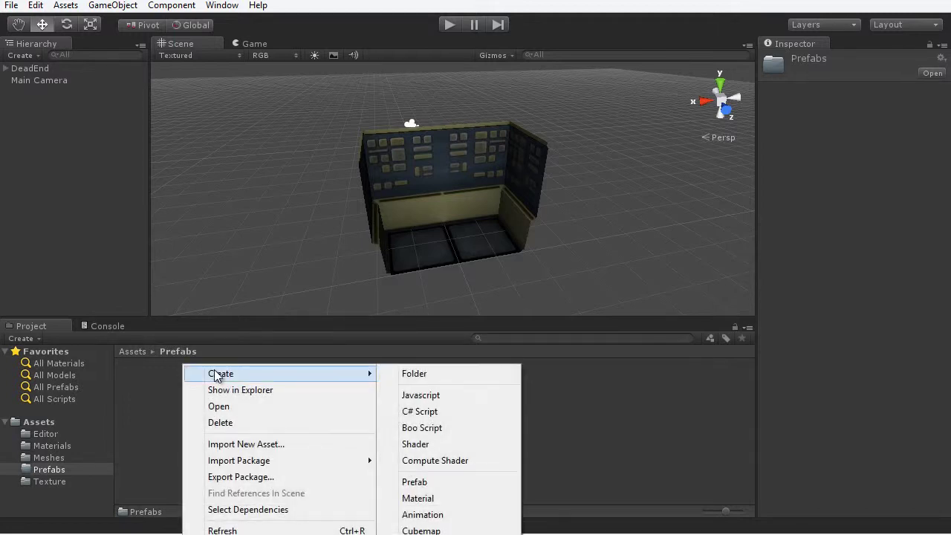
click(440, 481)
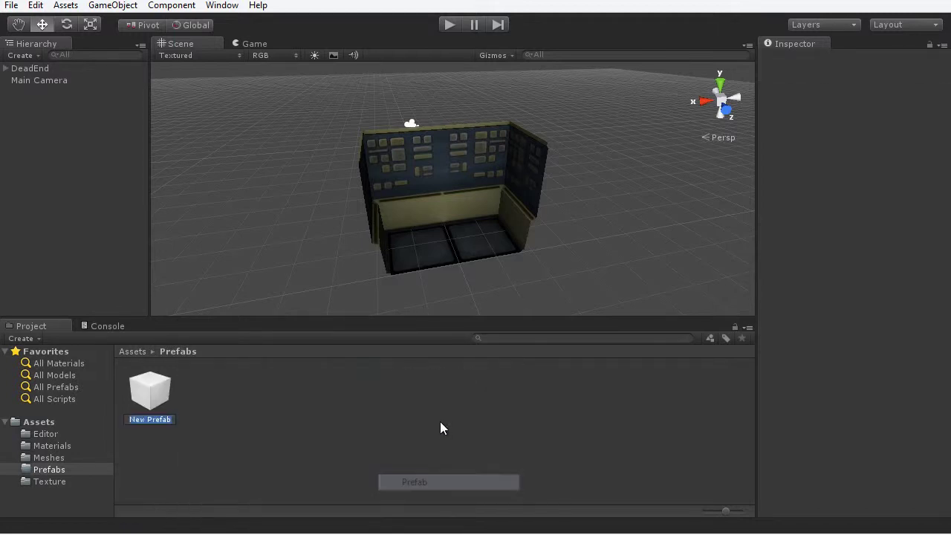
text(DeadEnd)
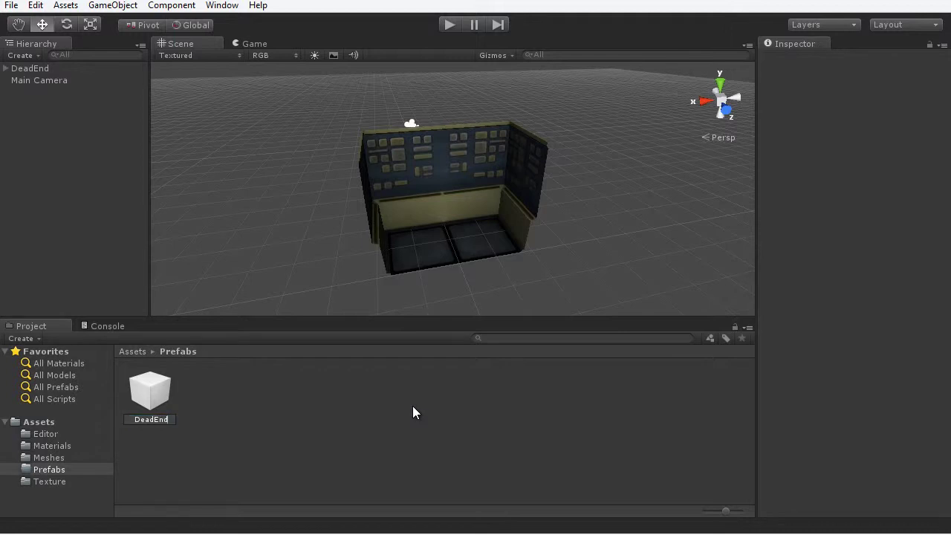
key(Return)
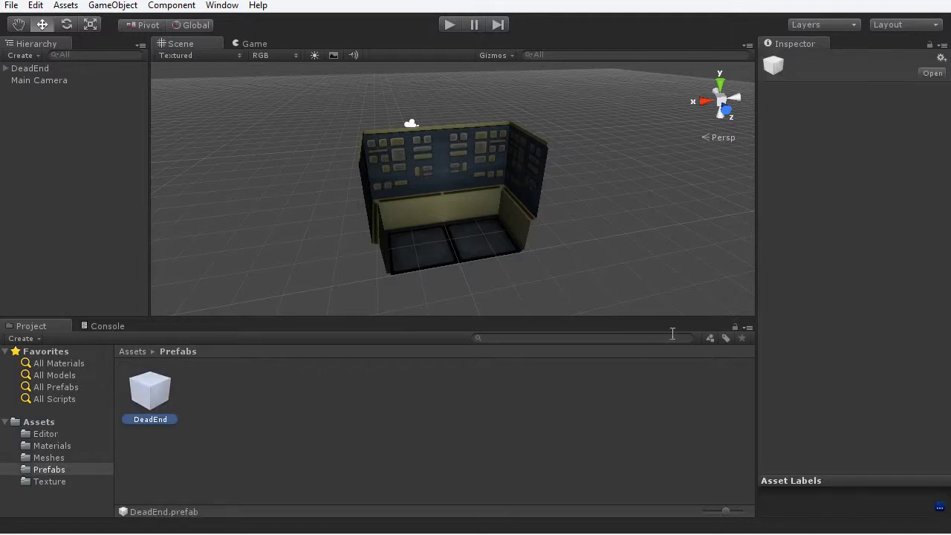
- Store the DeadEnd scene object in the DeadEnd prefab and delete the original from the scene
click(34, 69)
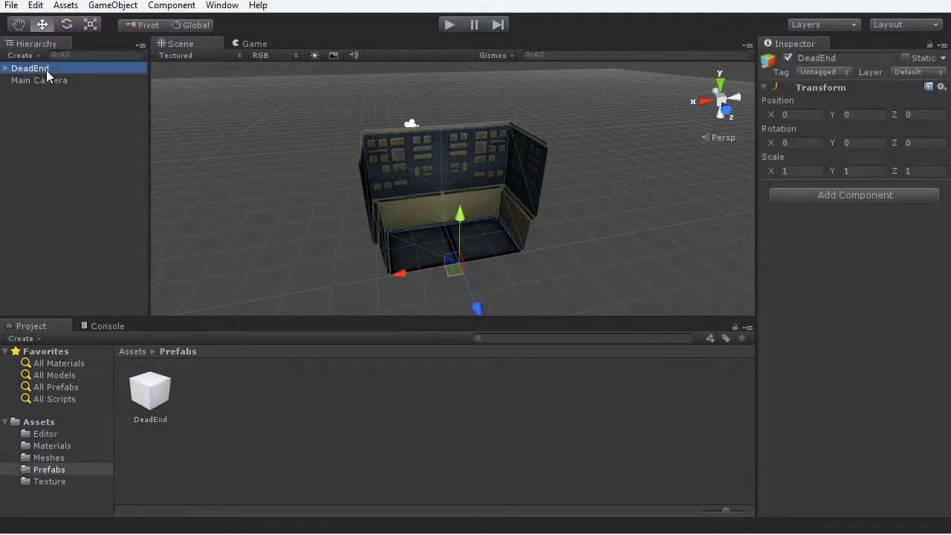
drag(43, 71, 151, 400)
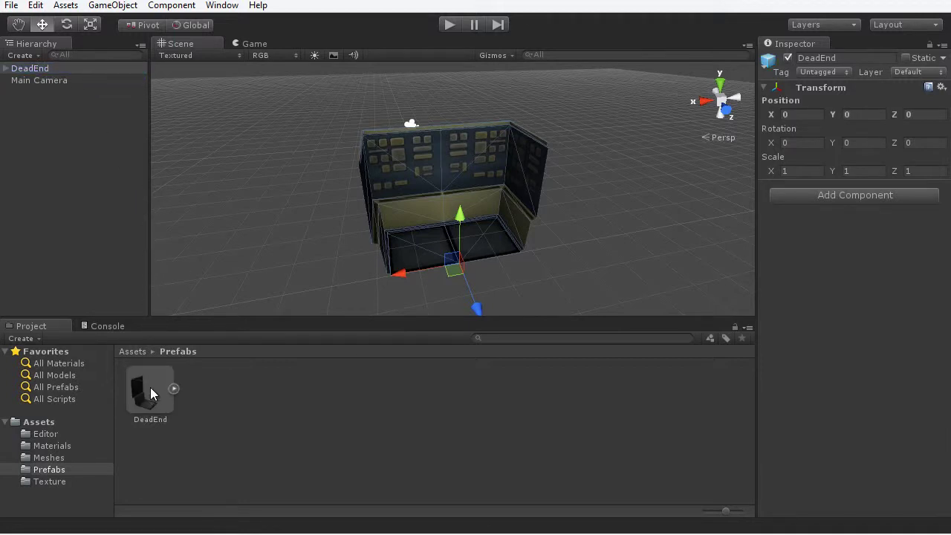
click(148, 396)
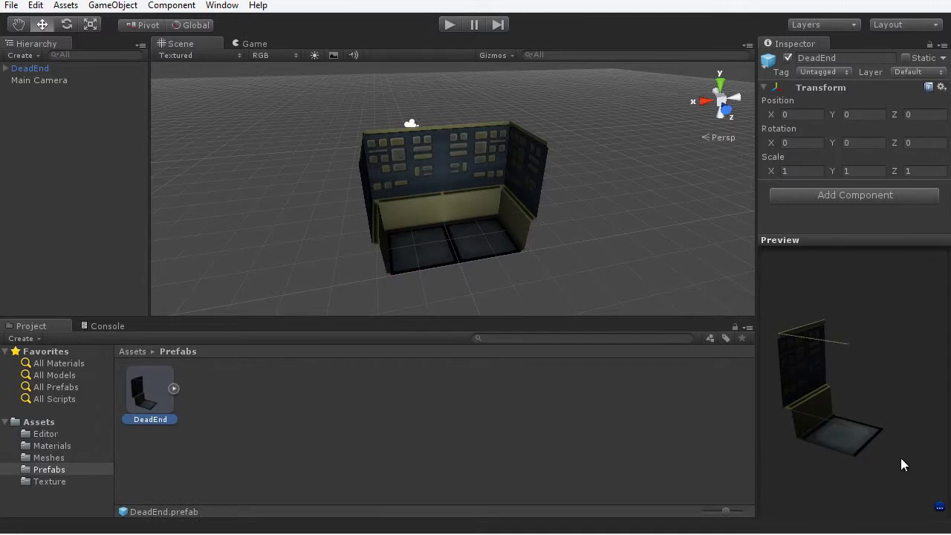
drag(901, 458, 884, 407)
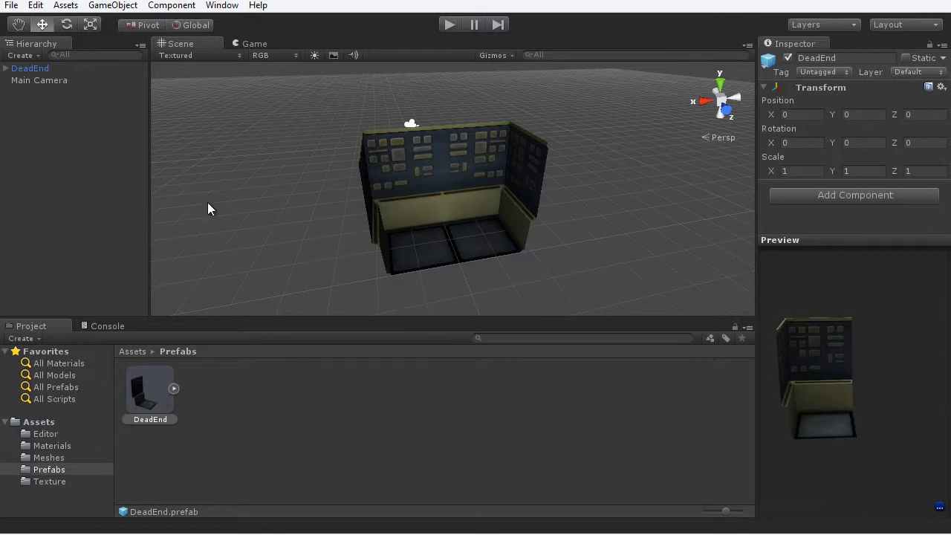
click(417, 201)
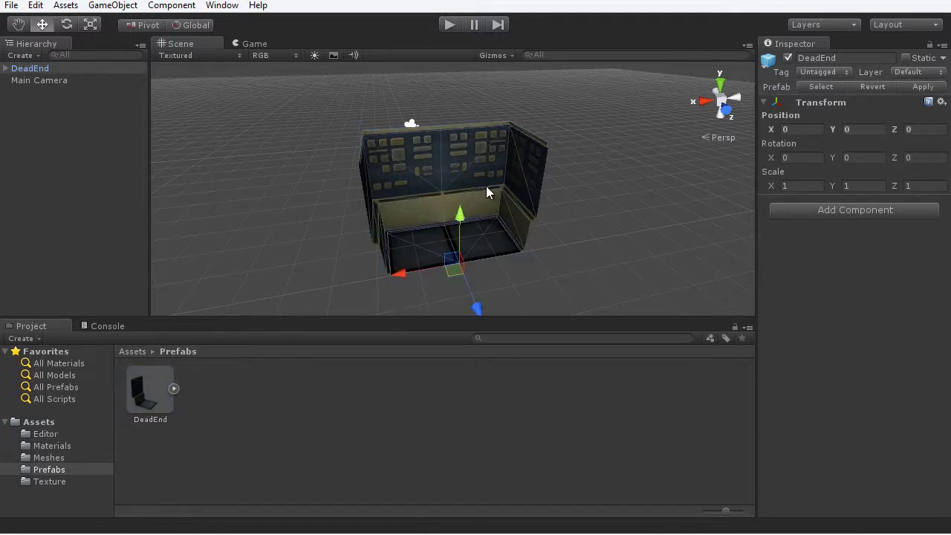
key(Delete)
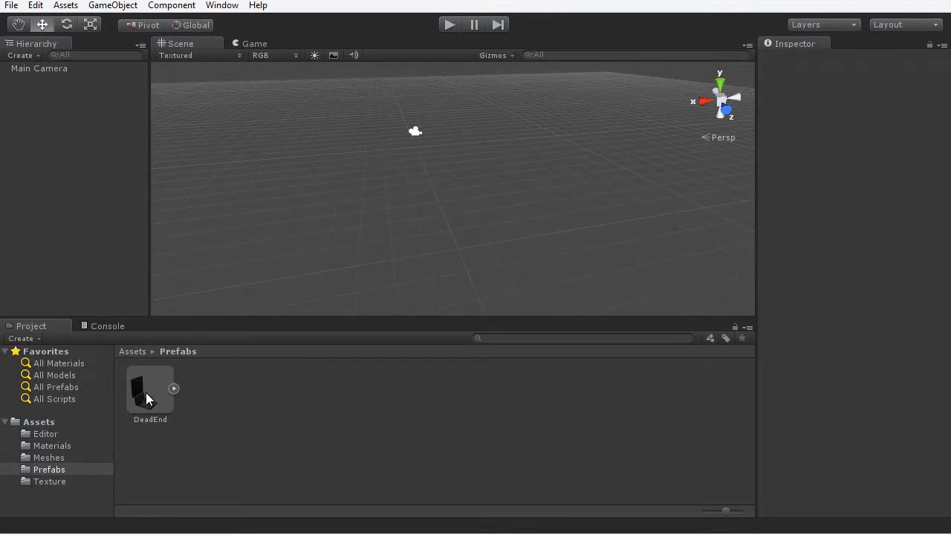
- Place four instances of the DeadEnd prefab at different spots in the scene
click(147, 399)
drag(141, 402, 491, 227)
scroll(490, 228, down, 3)
drag(149, 391, 634, 243)
scroll(459, 279, down, 5)
drag(123, 413, 545, 227)
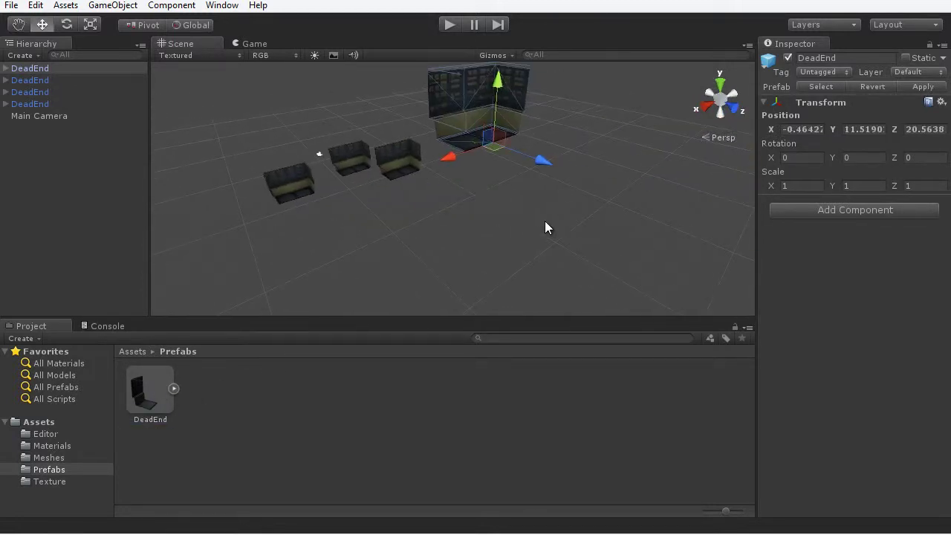
scroll(545, 227, down, 2)
- Delete all DeadEnd instances from the scene
key(Delete)
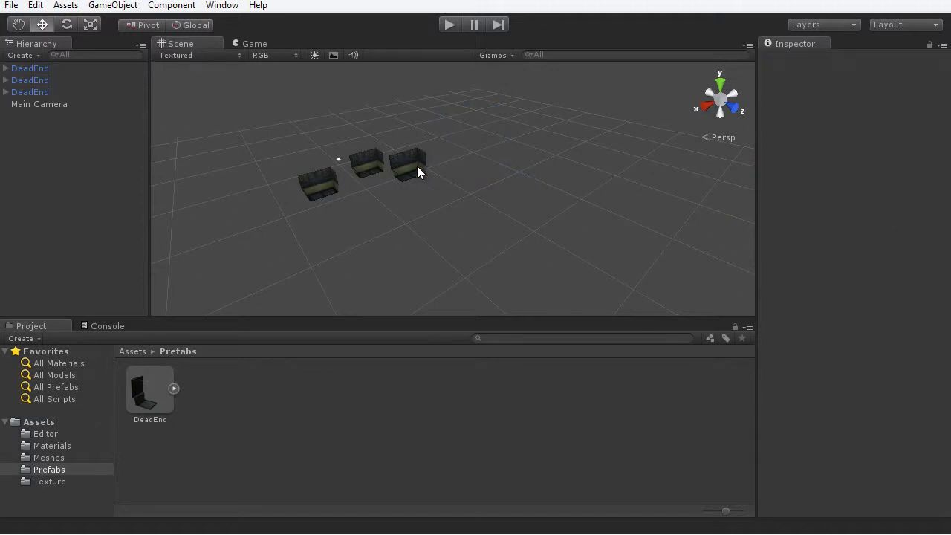
click(417, 171)
key(Delete)
click(372, 170)
key(Delete)
click(320, 180)
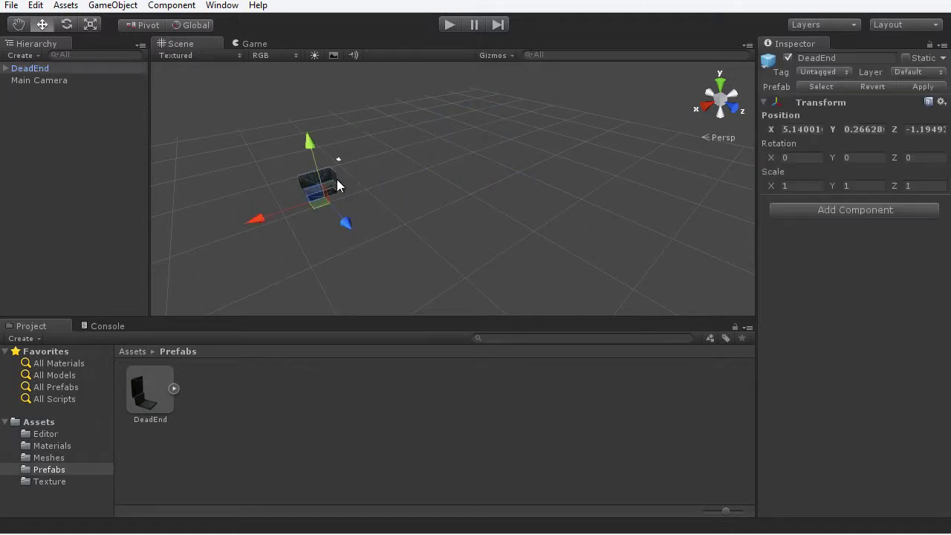
key(Delete)
- Place the straight_edge_02 mesh in the scene and set its position to X 0, Y 0, Z 0
scroll(394, 199, up, 3)
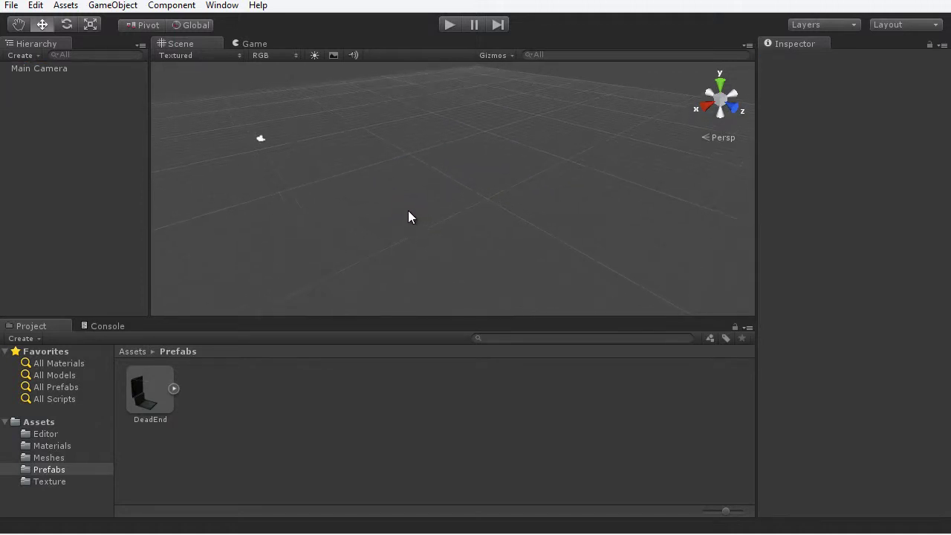
right_drag(427, 187, 364, 290)
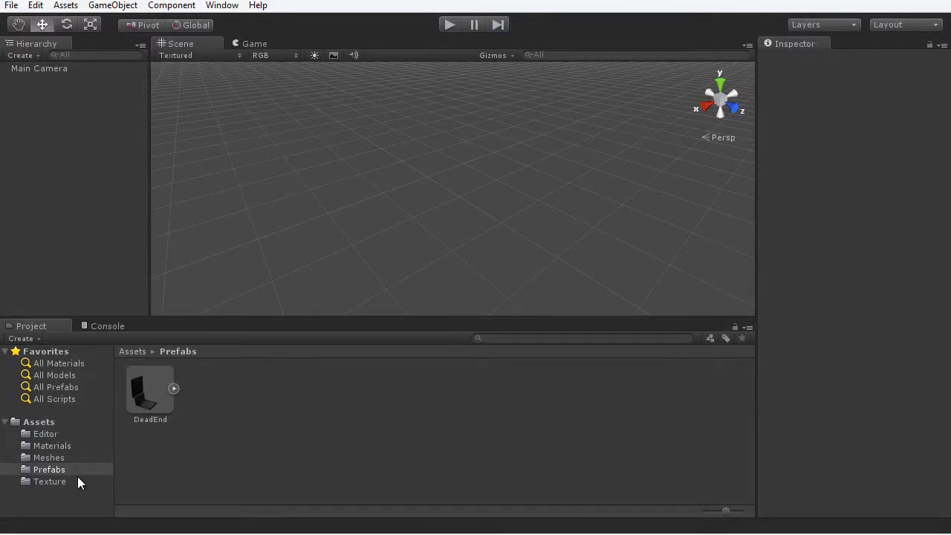
click(55, 458)
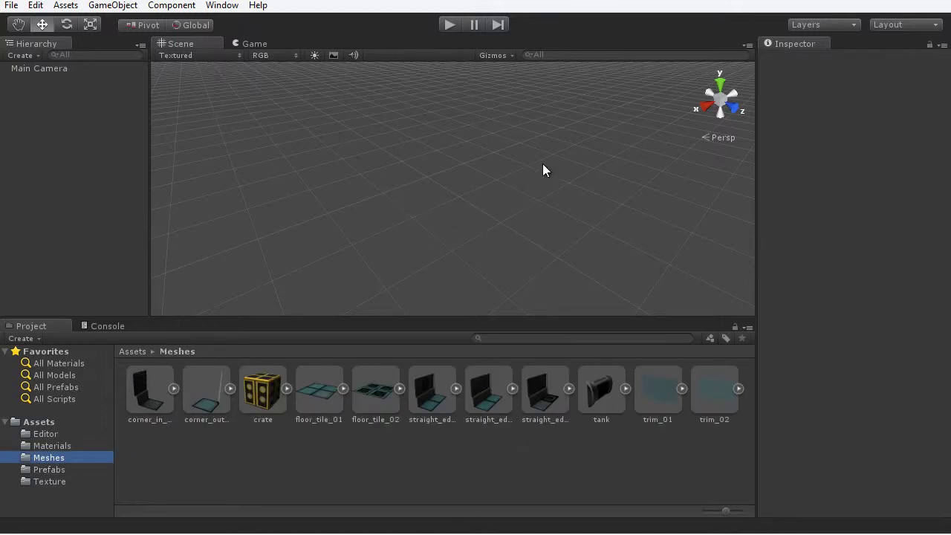
drag(481, 388, 446, 236)
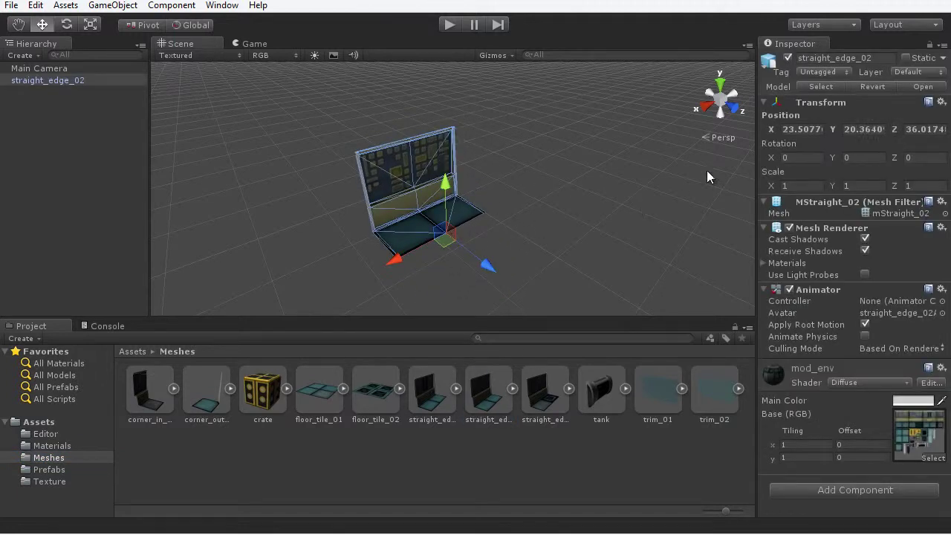
click(797, 126)
text(0)
click(859, 128)
text(0)
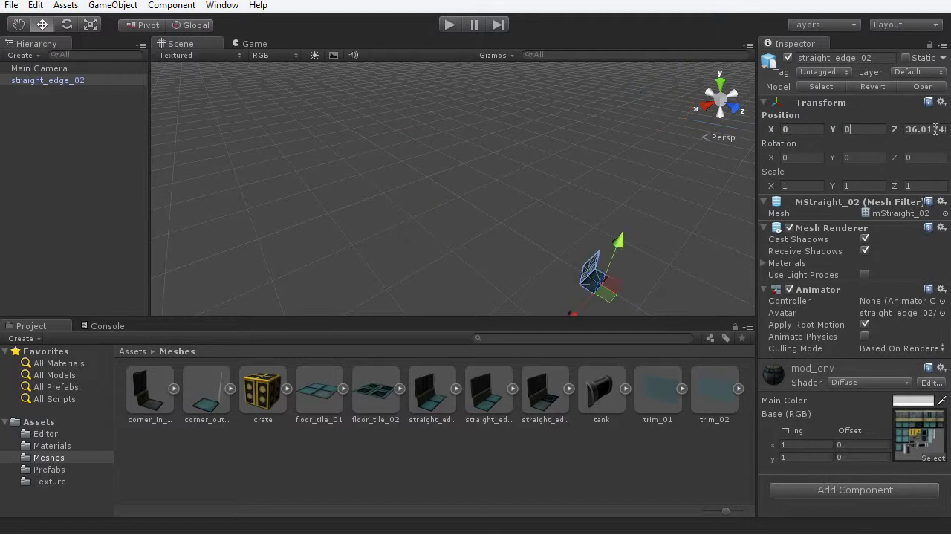
click(925, 129)
text(0f)
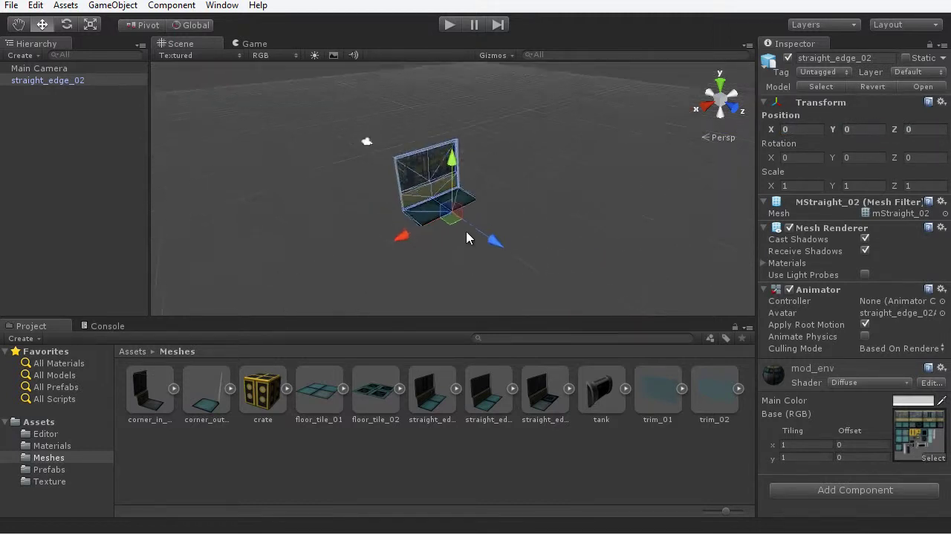
- Place the straight_edge_03 mesh beside straight_edge_02 and set its Y rotation to 180
scroll(476, 255, up, 3)
scroll(494, 265, down, 2)
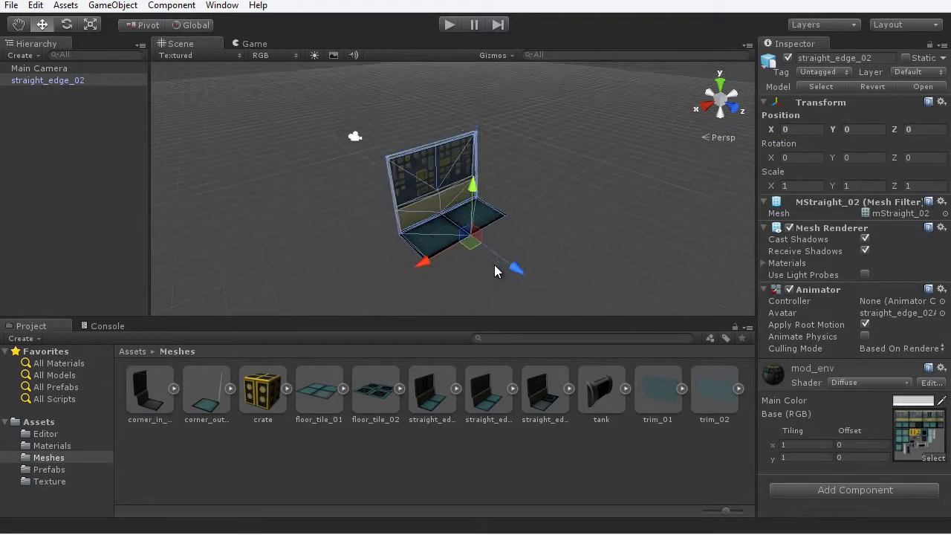
drag(541, 402, 612, 249)
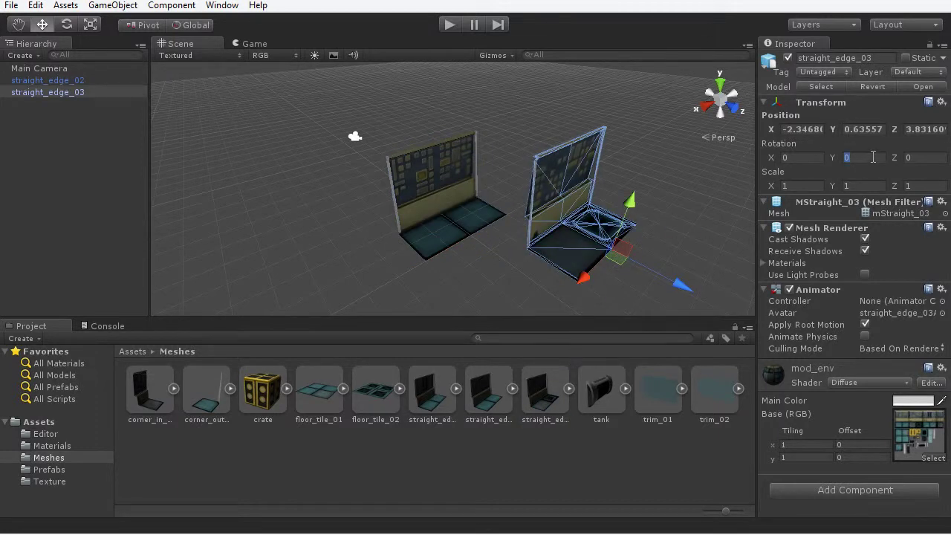
text(180)
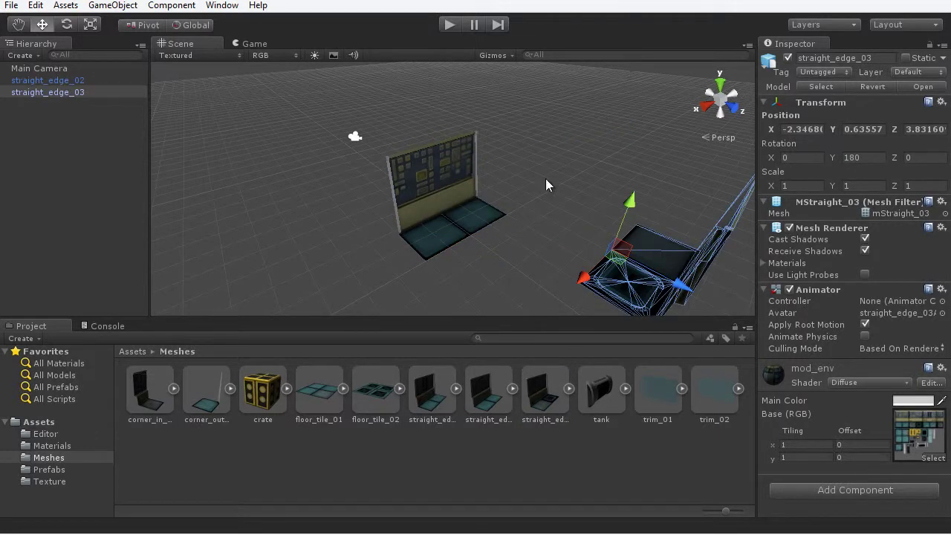
- Set the position of straight_edge_03 to X 0, Y 0, Z 0
click(816, 130)
text(0)
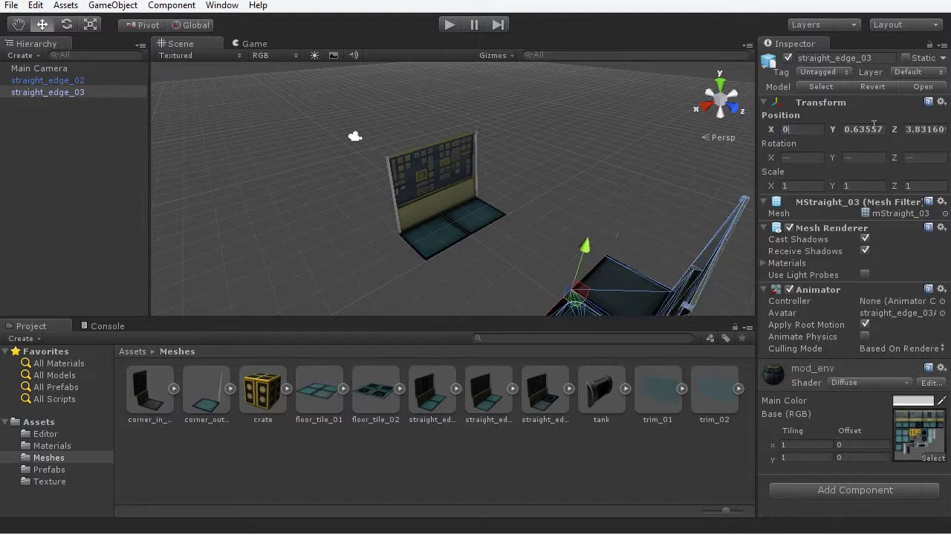
key(Tab)
text(0)
click(899, 130)
text(0)
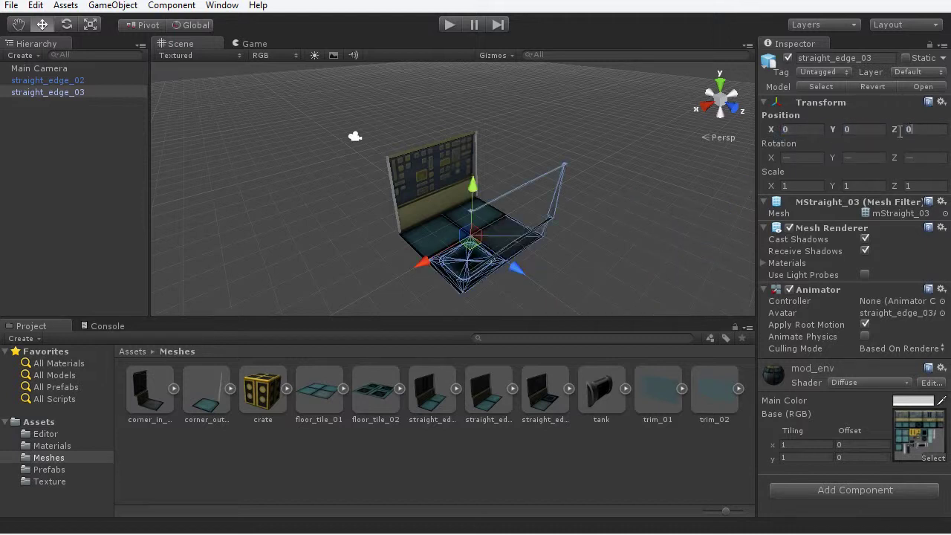
click(619, 252)
- Create an empty game object to group the straight_edge_02 and straight_edge_03 meshes
alt+drag(530, 268, 537, 236)
scroll(480, 237, up, 5)
scroll(481, 216, down, 3)
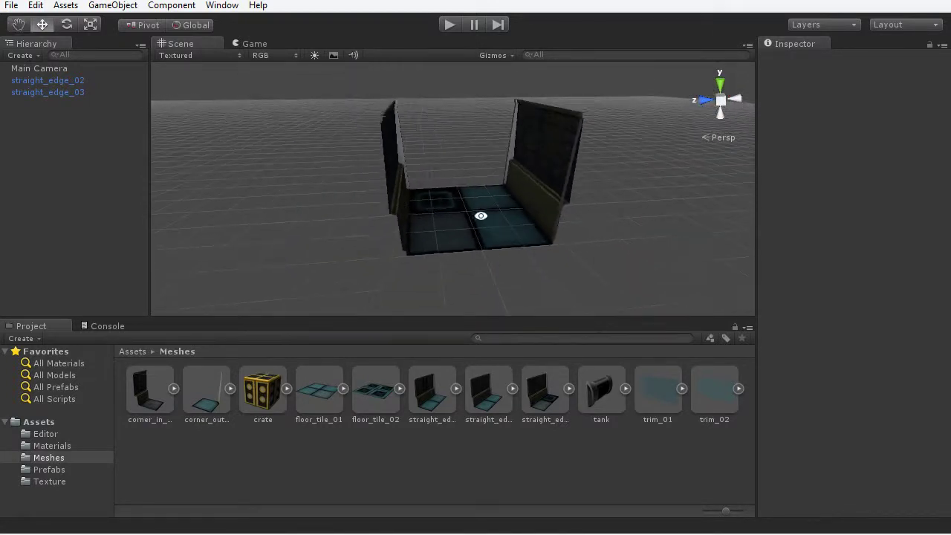
mouse_move(481, 216)
alt+mouse_down()
mouse_move(671, 234)
mouse_move(284, 210)
mouse_move(476, 225)
mouse_move(474, 217)
alt+mouse_up()
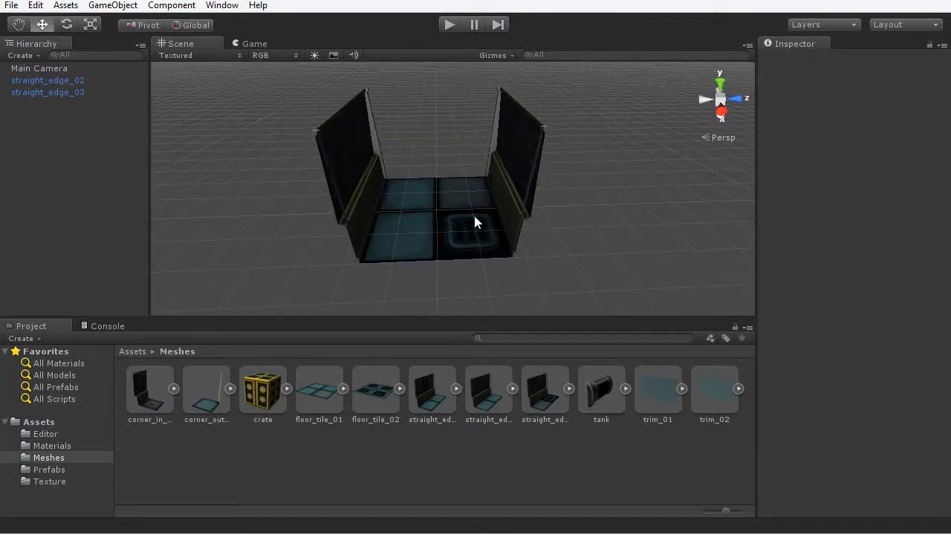
click(475, 217)
shift+click(385, 199)
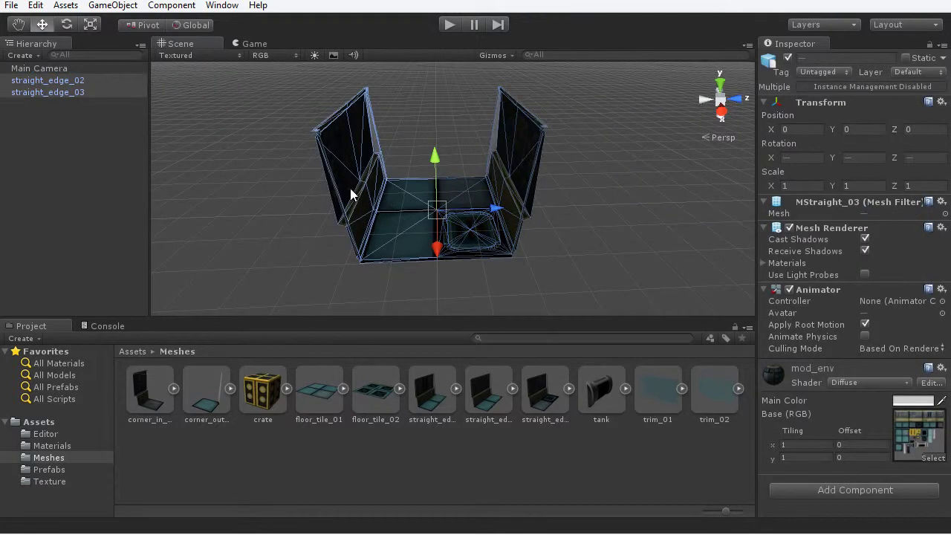
click(112, 6)
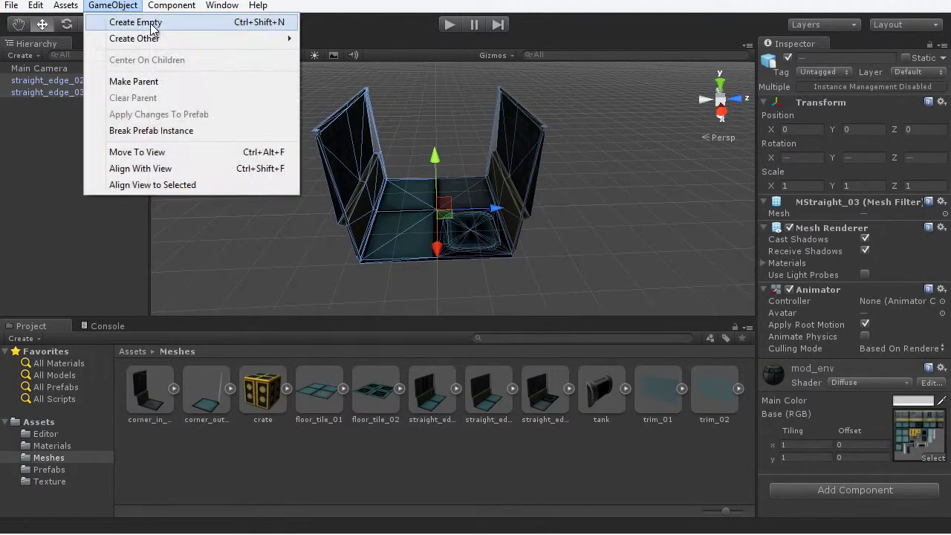
click(174, 22)
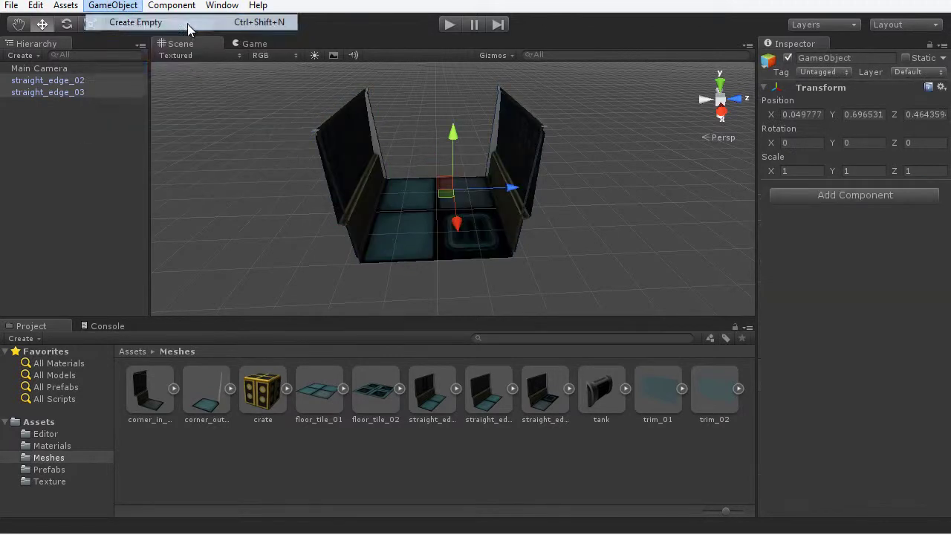
- Set the empty game object's position to X 0, Y 0, Z 0 and name it Straight_Section_01
click(810, 114)
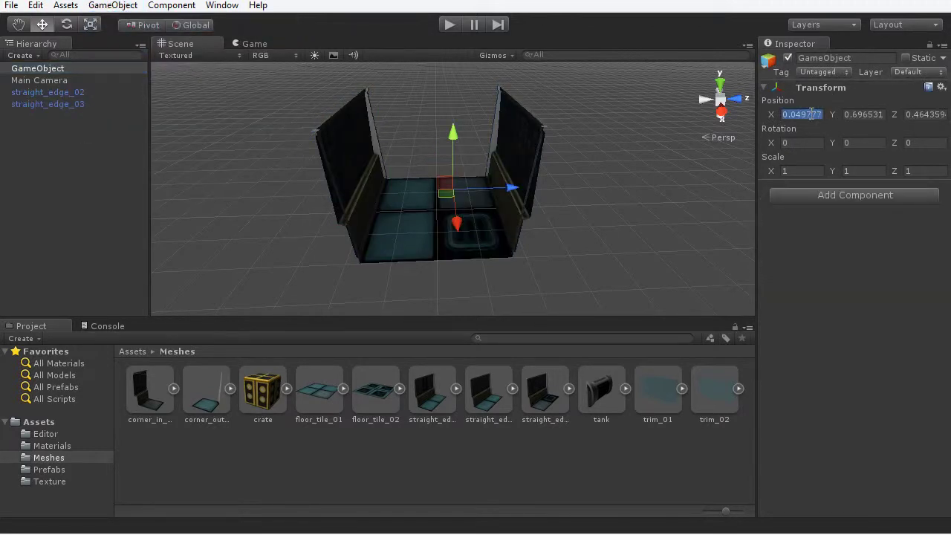
text(0)
key(Tab)
text(0)
key(Tab)
text(0)
click(870, 59)
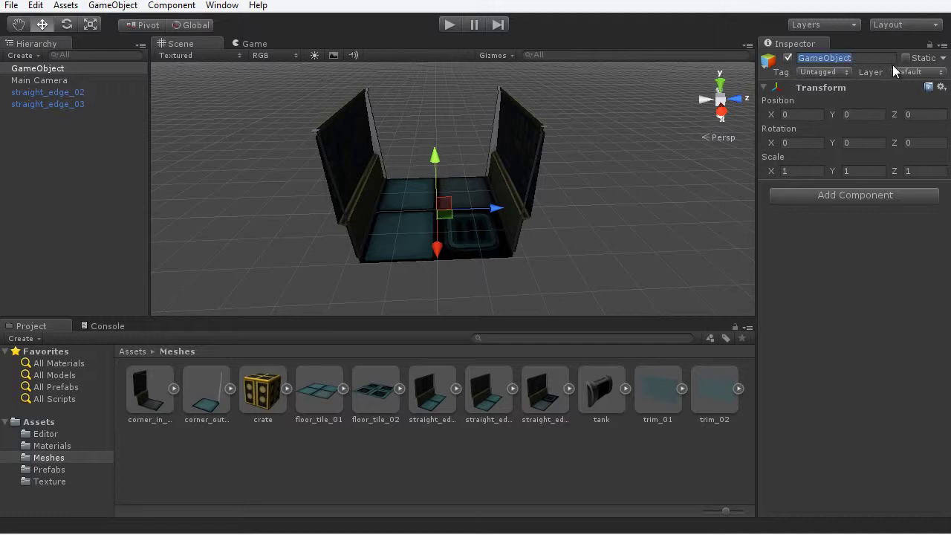
text(Straight)
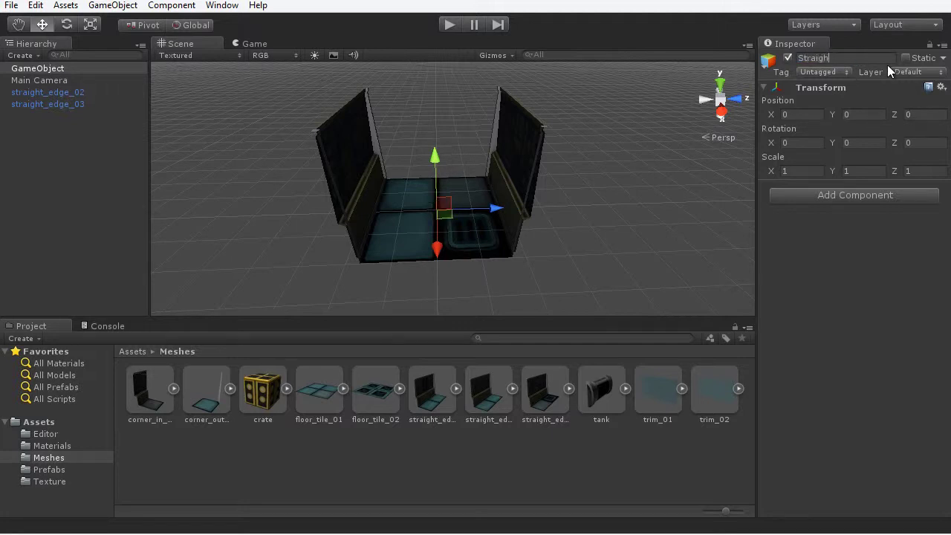
text(_Section_01)
key(Return)
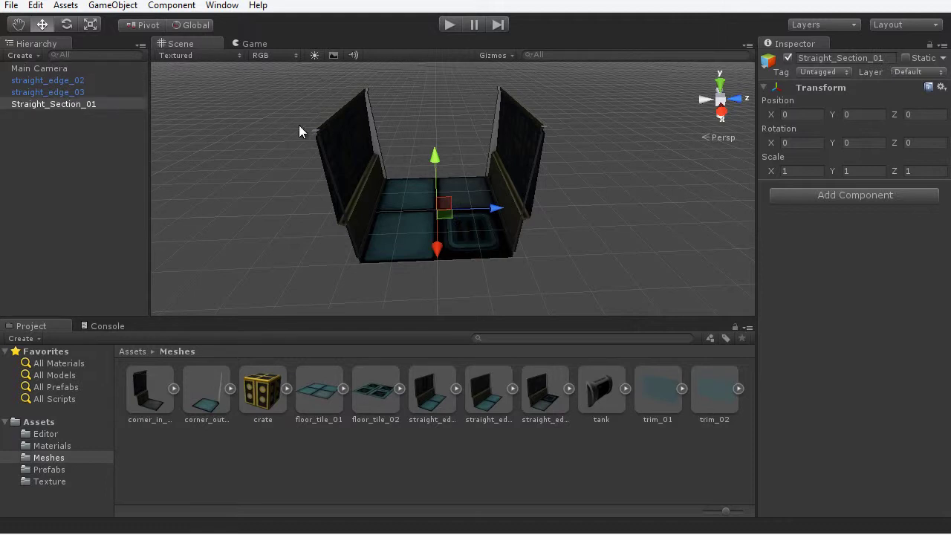
- Parent straight_edge_02 and straight_edge_03 under Straight_Section_01
click(48, 80)
shift+click(47, 92)
drag(81, 91, 54, 105)
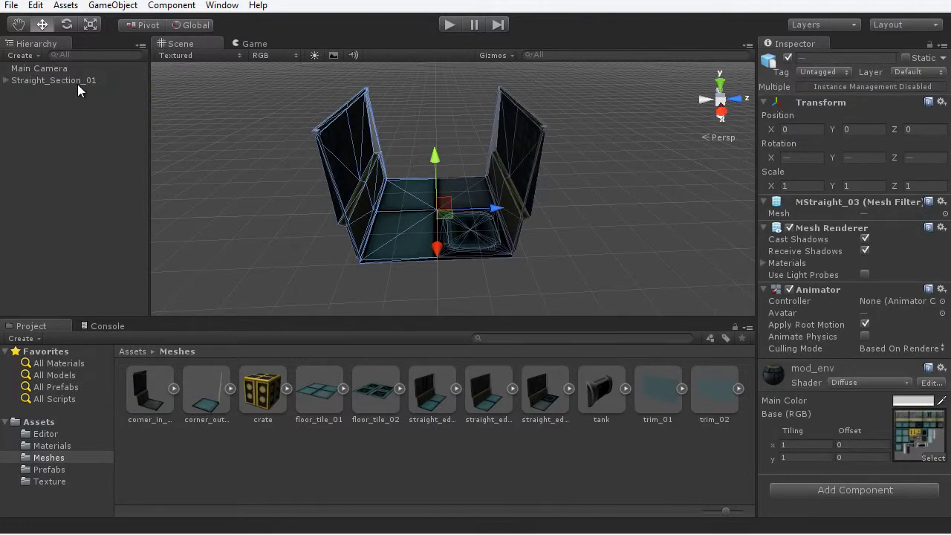
click(80, 82)
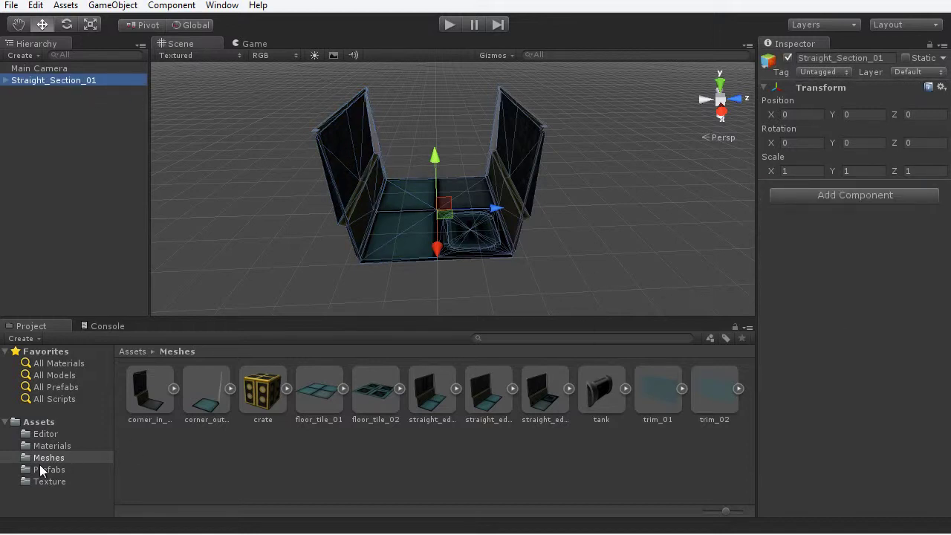
- Create a new prefab named StraightSection_01 in the Prefabs folder
click(57, 471)
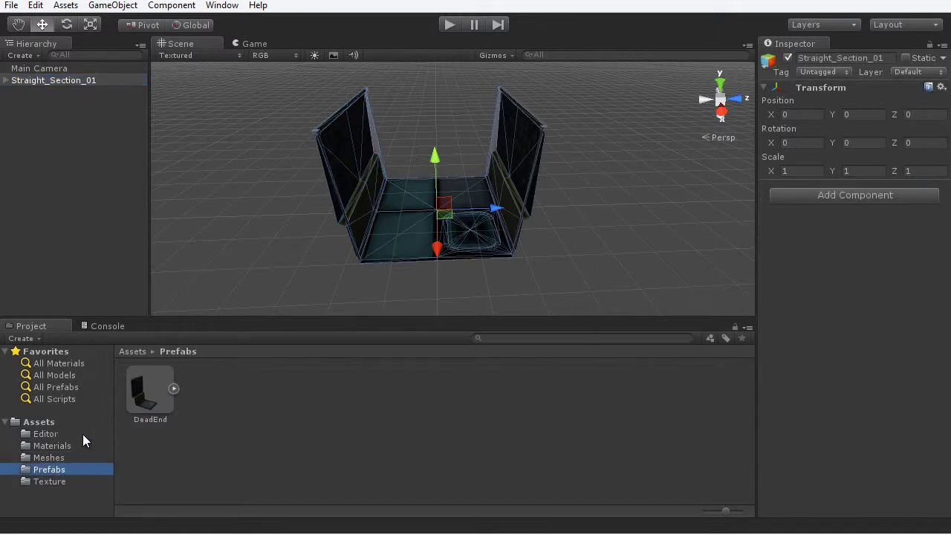
right_click(268, 375)
mouse_move(450, 384)
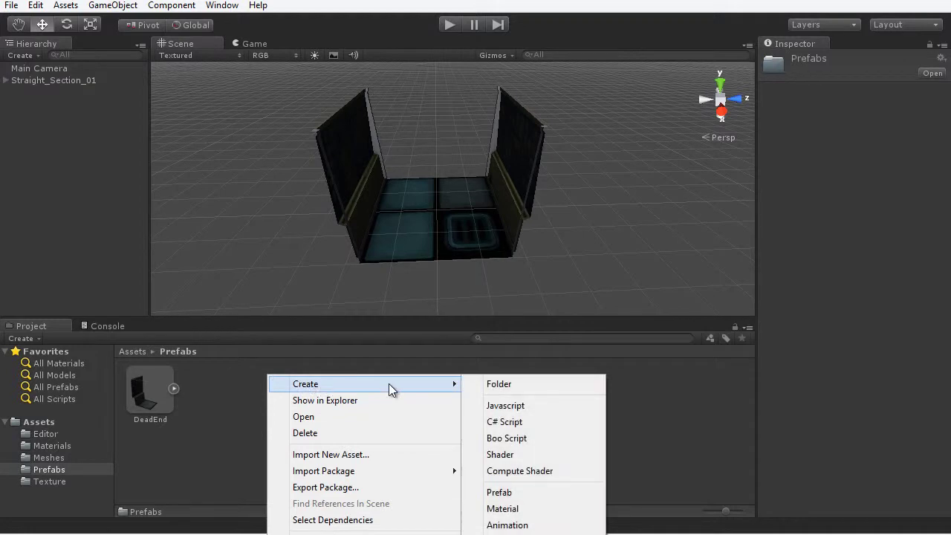
click(538, 493)
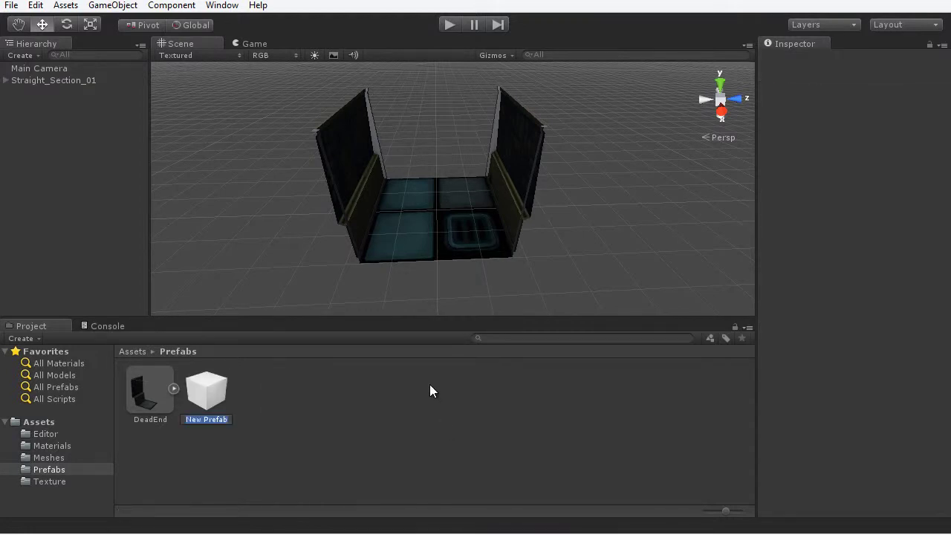
text(S)
text(traightSection_01)
key(Return)
- Store the Straight_Section_01 object in the StraightSection_01 prefab, check its preview, and delete the original object from the scene
drag(49, 81, 217, 383)
click(208, 396)
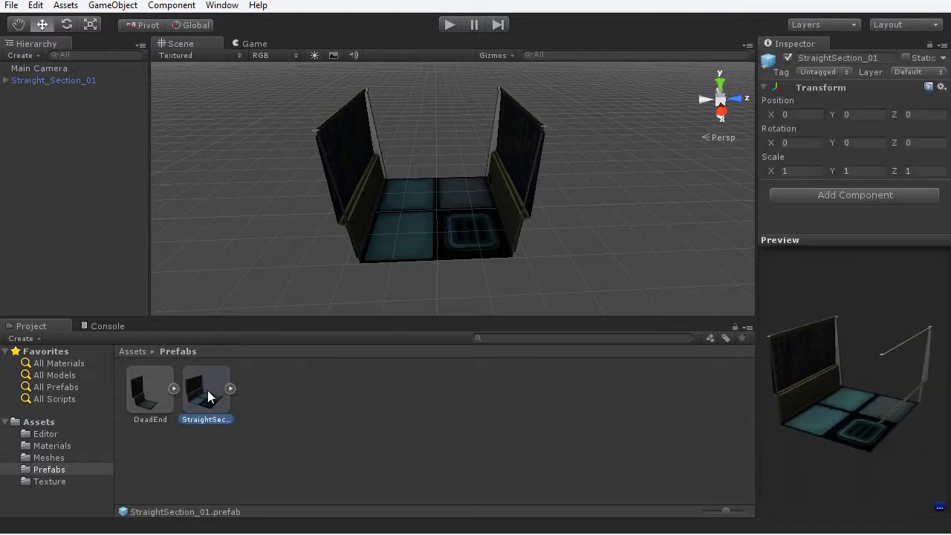
drag(891, 401, 907, 416)
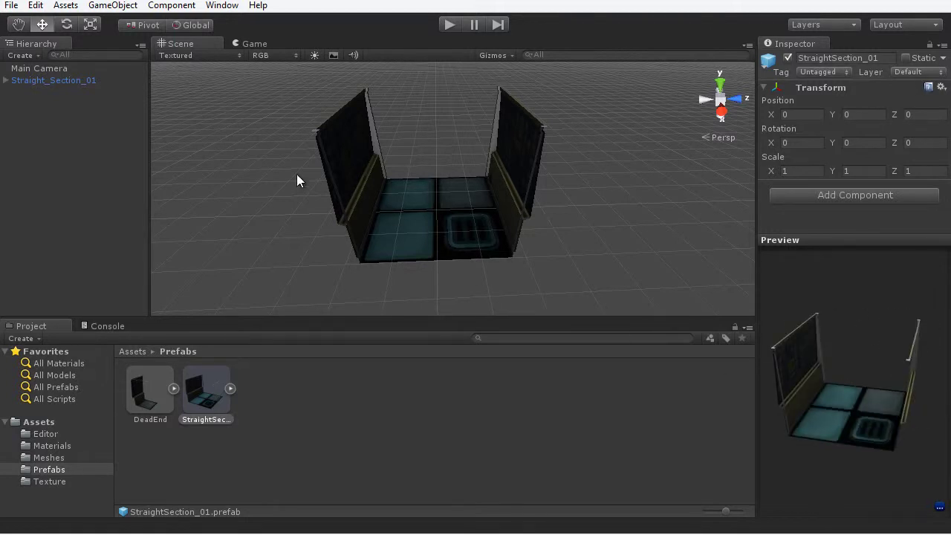
click(82, 80)
key(Delete)
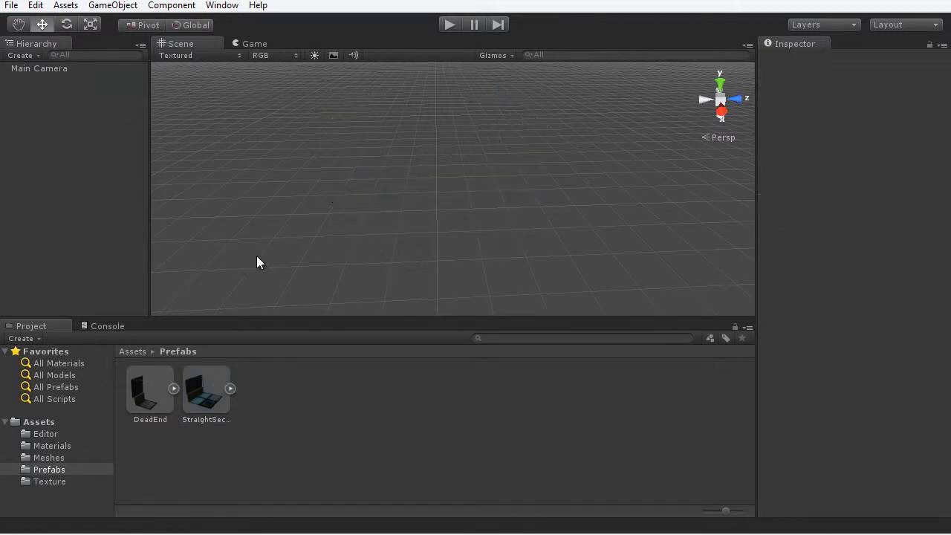
- Place two StraightSection_01 prefab instances in the scene and vertex-snap them end to end as a corridor
drag(213, 386, 408, 257)
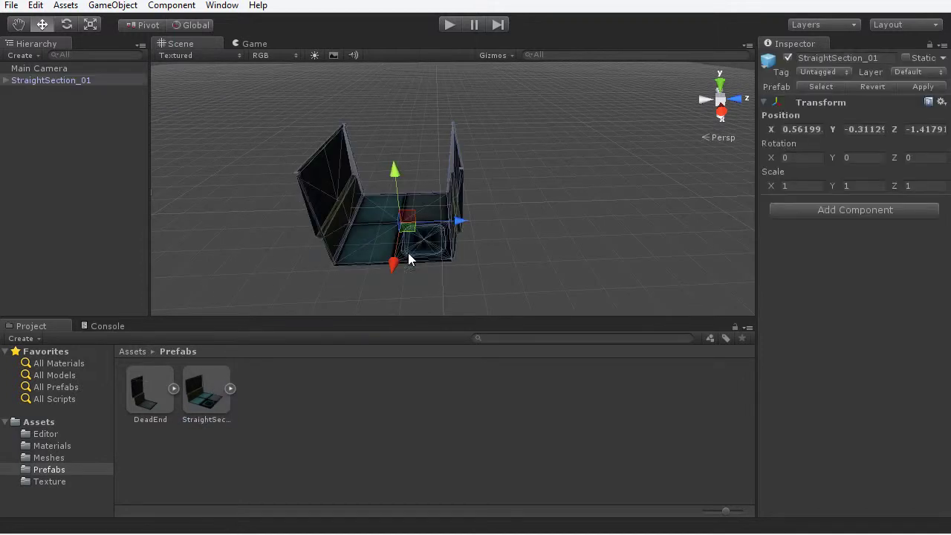
drag(230, 384, 450, 249)
scroll(555, 230, up, 4)
alt+drag(544, 252, 273, 156)
scroll(498, 280, up, 2)
key(v)
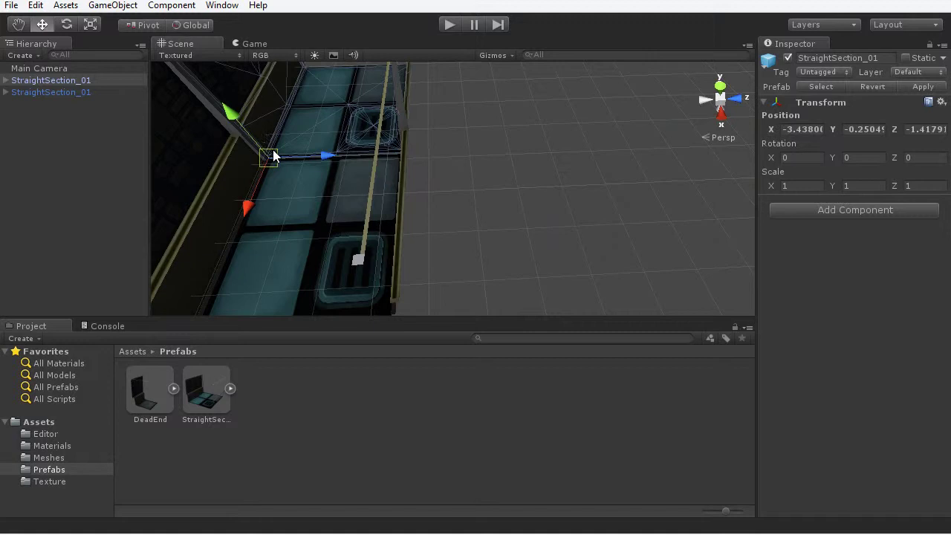
click(473, 174)
alt+drag(473, 174, 495, 139)
scroll(495, 139, down, 5)
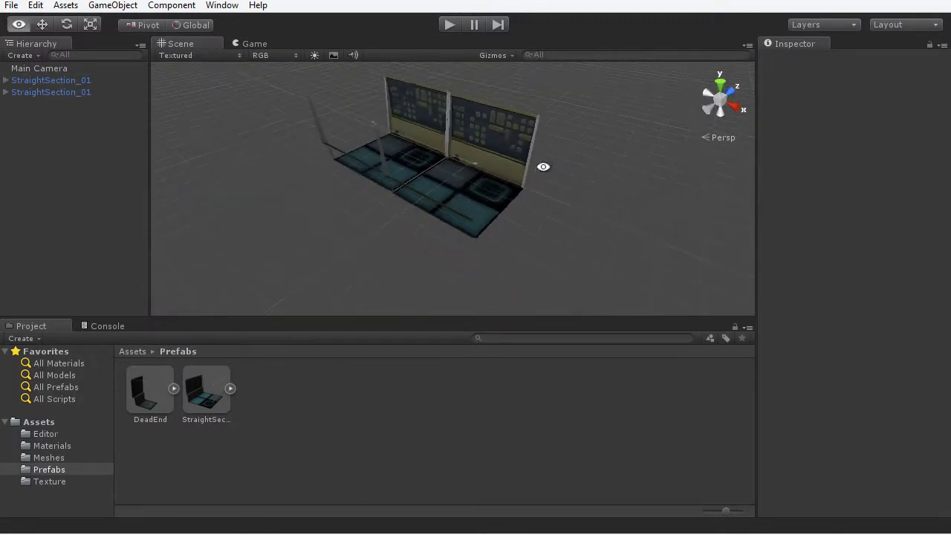
alt+drag(543, 166, 437, 145)
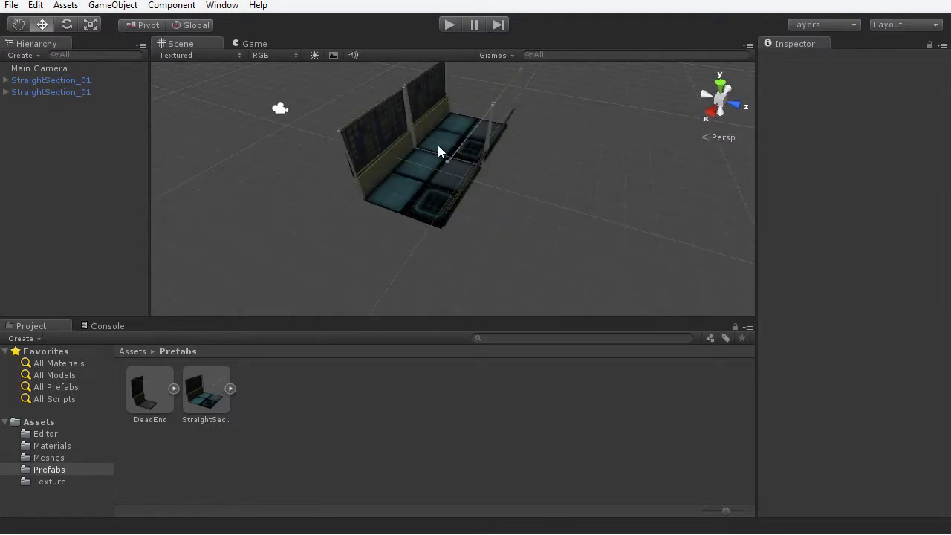
- Delete both StraightSection_01 instances from the scene
click(452, 119)
key(Delete)
click(425, 176)
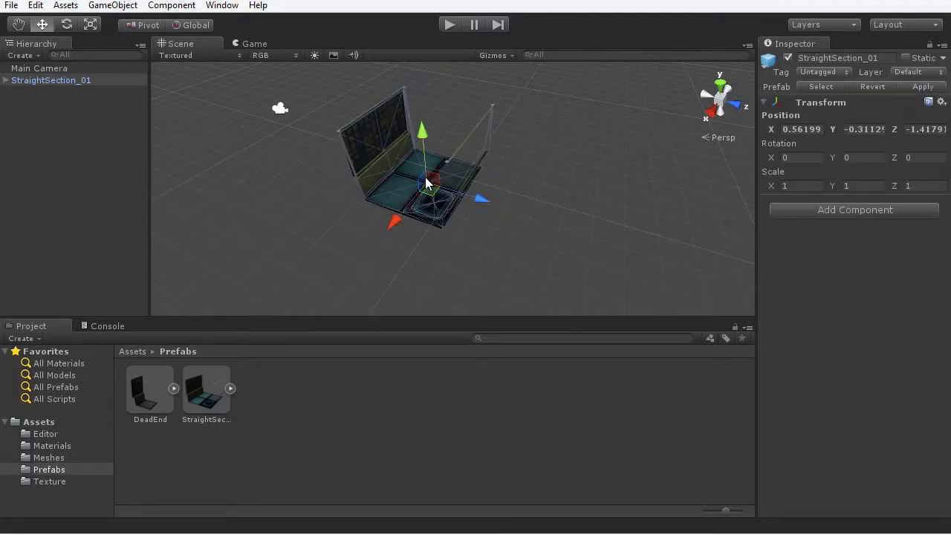
key(Delete)
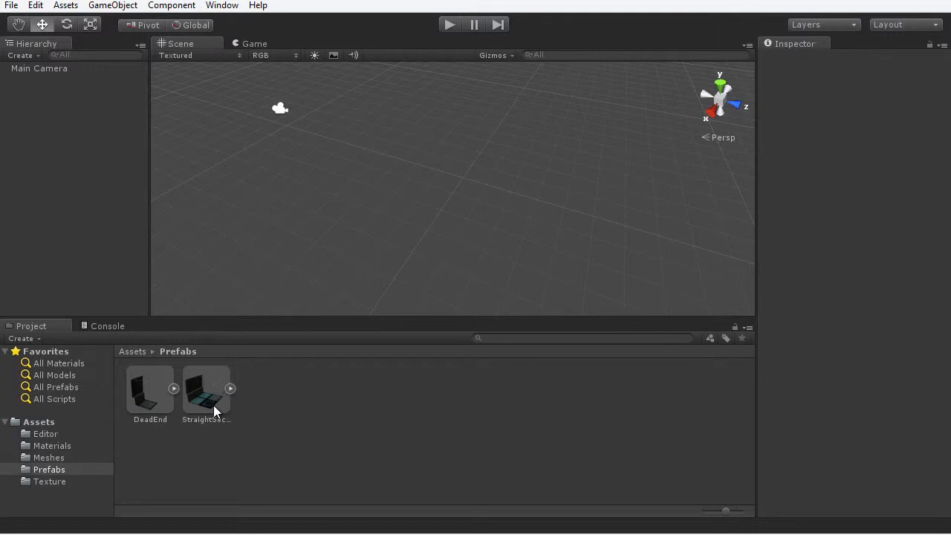
- Preview the corner_out_01 mesh from the Meshes folder and place it in the scene
click(54, 422)
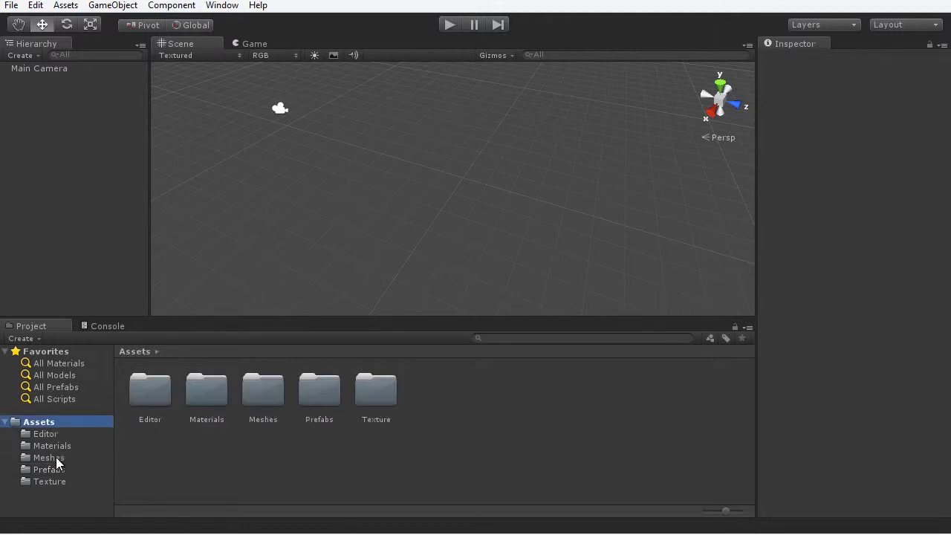
click(49, 457)
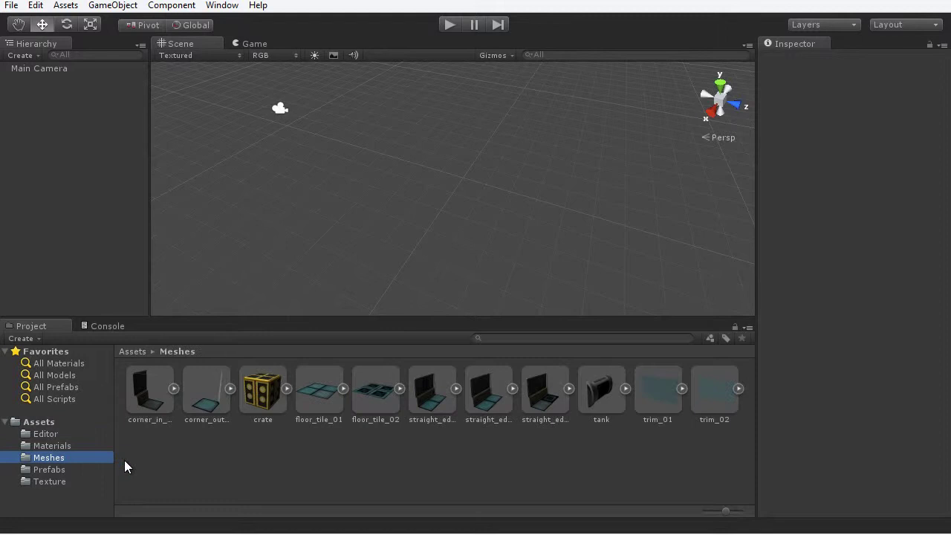
click(212, 397)
drag(841, 448, 913, 453)
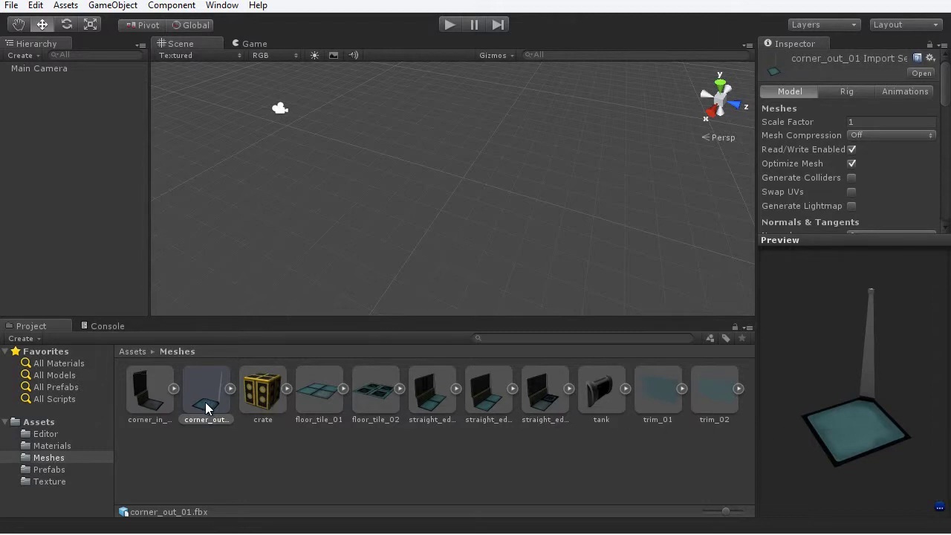
drag(205, 402, 560, 232)
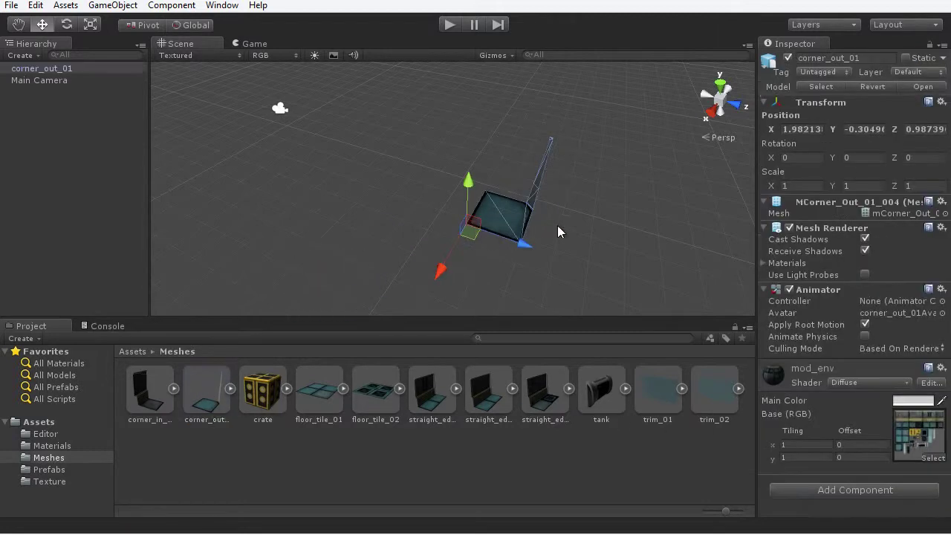
- Set the position of corner_out_01 to X 0, Y 0, Z 0
click(801, 130)
text(0)
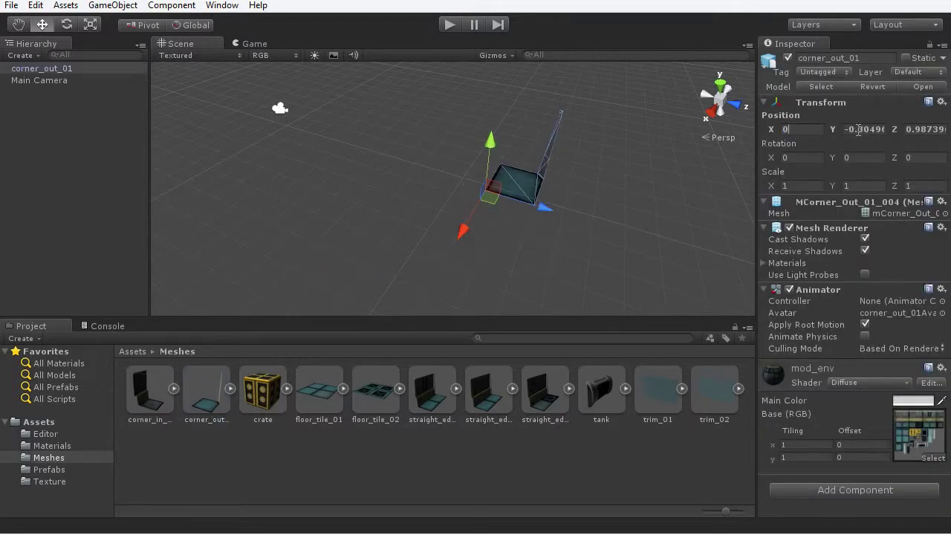
key(Tab)
text(0)
key(Tab)
text(0)
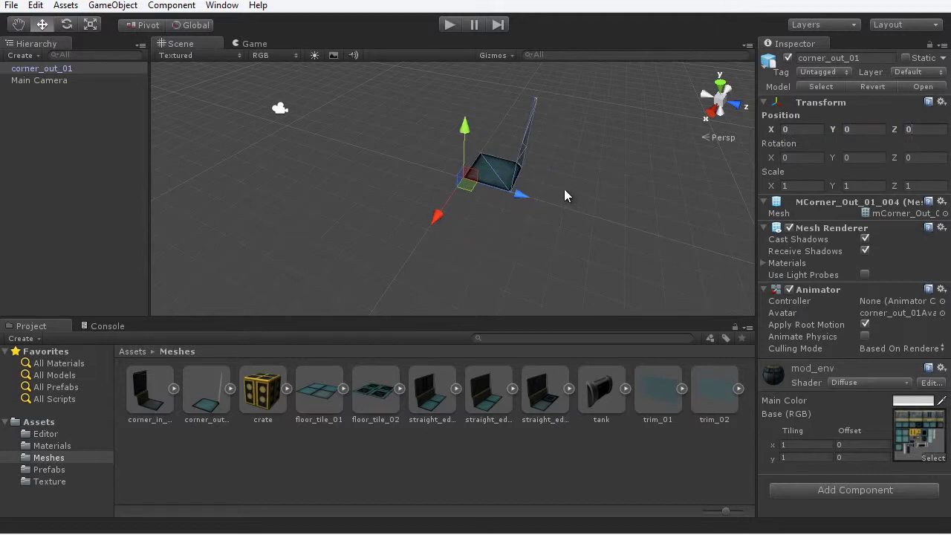
- Duplicate corner_out_01 and mirror the copy by setting its X scale to -1
alt+drag(338, 237, 479, 229)
key(ctrl+d)
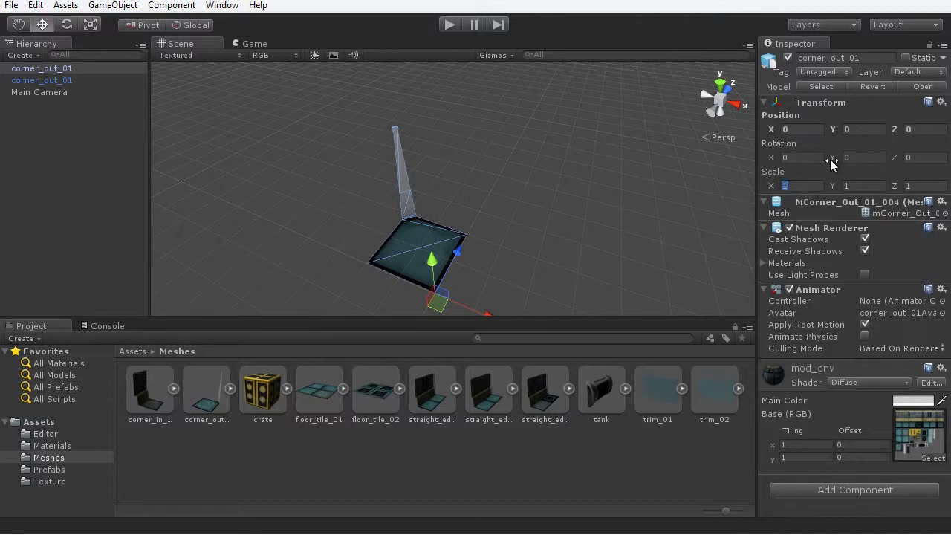
text(-1)
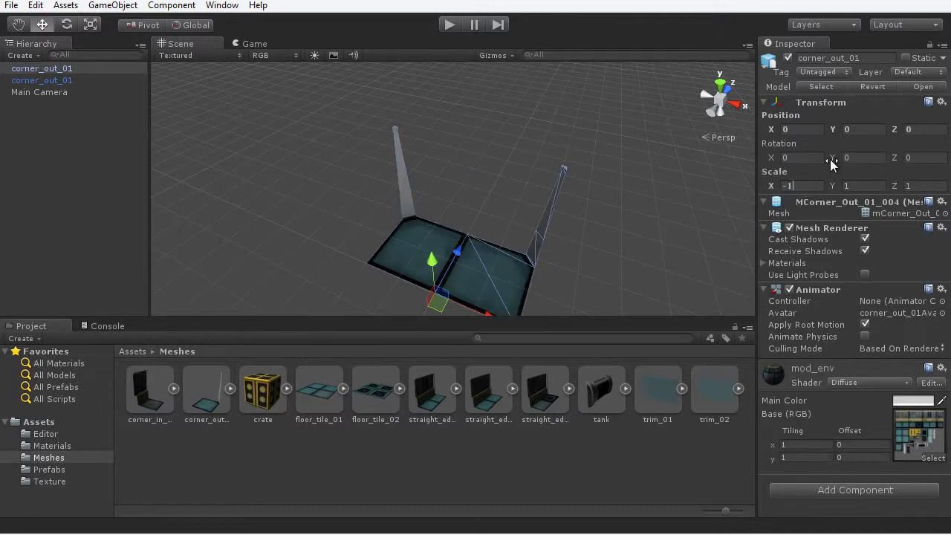
click(683, 213)
alt+drag(616, 238, 439, 219)
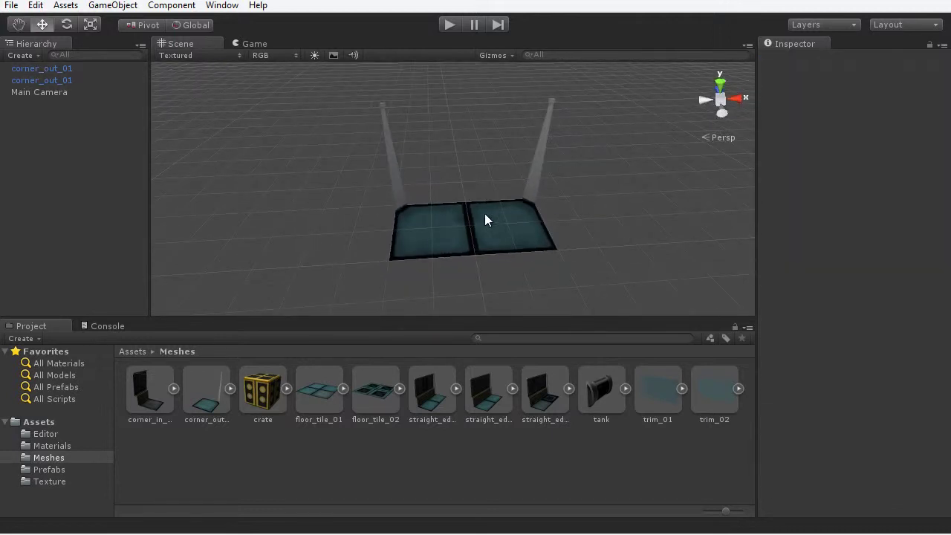
- Place the straight_edge_02 mesh near the two corner pieces and set its Y rotation to 90
alt+drag(519, 225, 514, 268)
drag(488, 390, 608, 172)
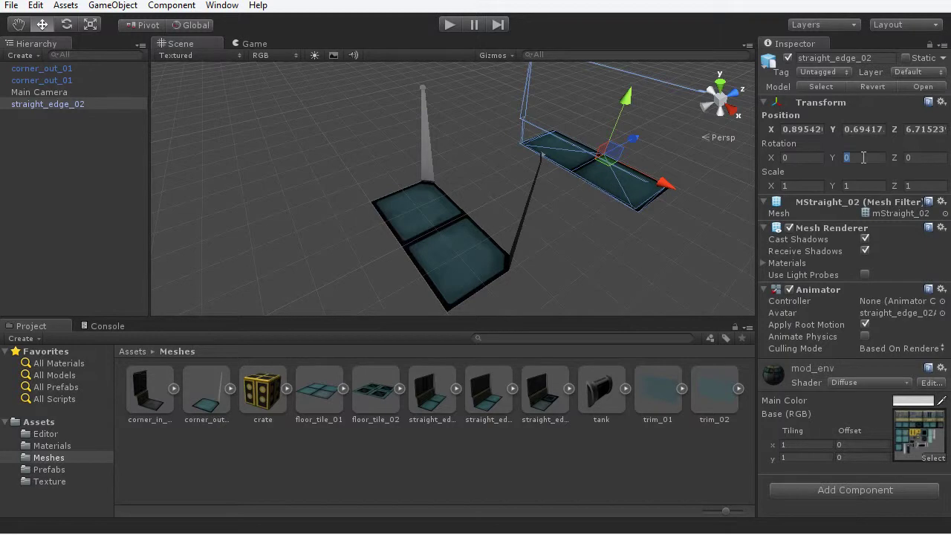
text(90)
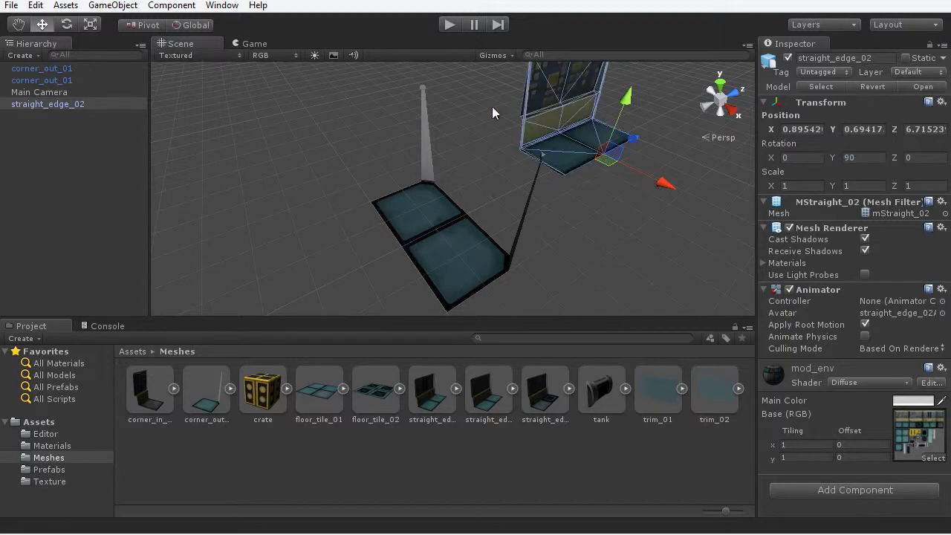
right_drag(492, 112, 520, 249)
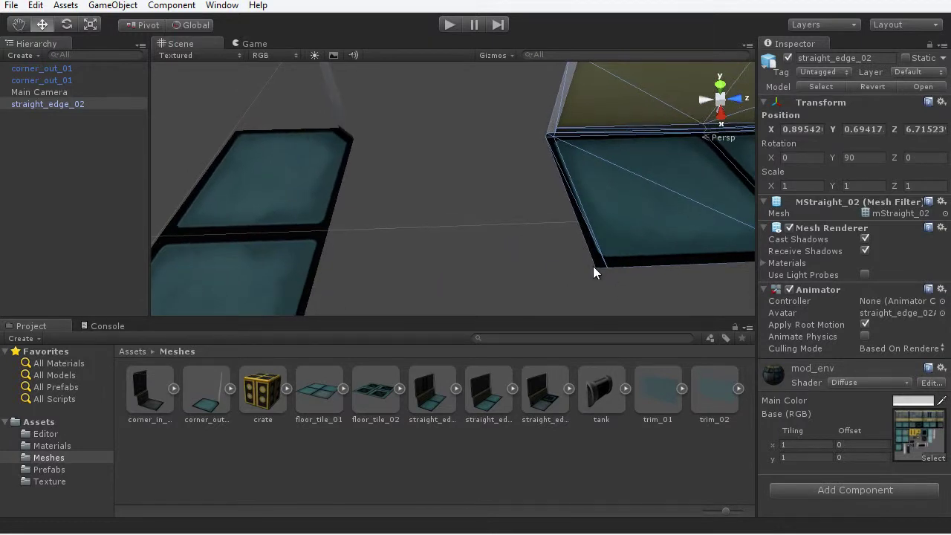
- Vertex-snap the floor corner of straight_edge_02 to the adjoining floor corner of the corner_out_01 piece
key(v)
drag(588, 265, 356, 229)
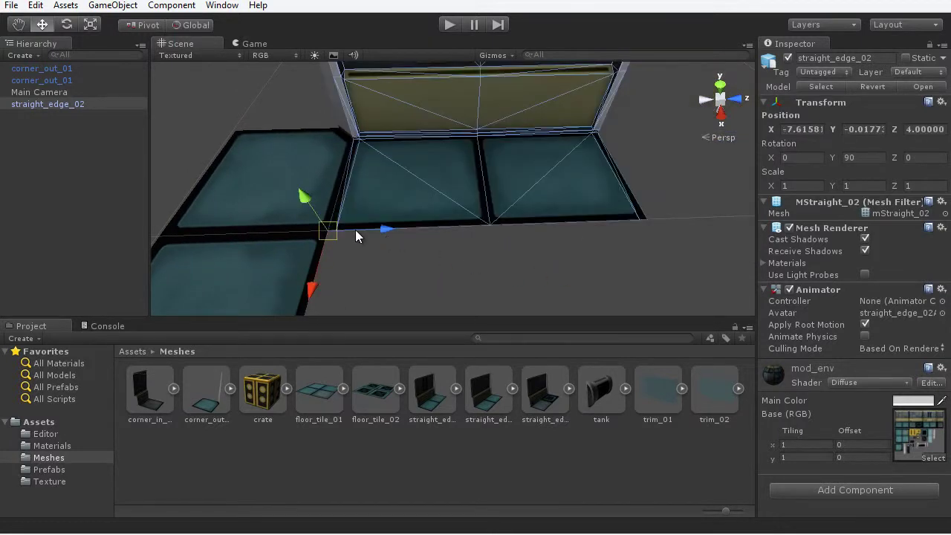
click(396, 253)
- Place the straight_edge_01 mesh in the scene and set its Y rotation to -90
alt+drag(396, 252, 451, 252)
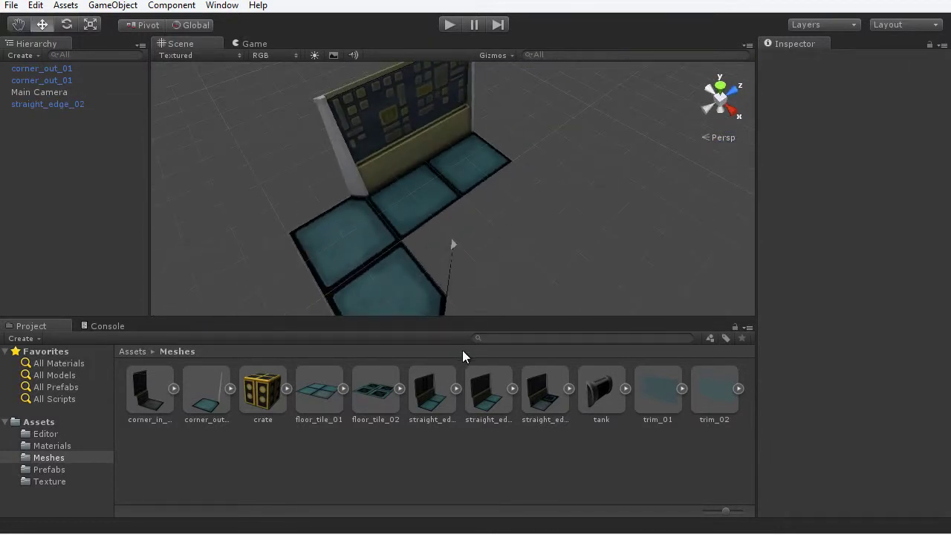
drag(432, 390, 593, 201)
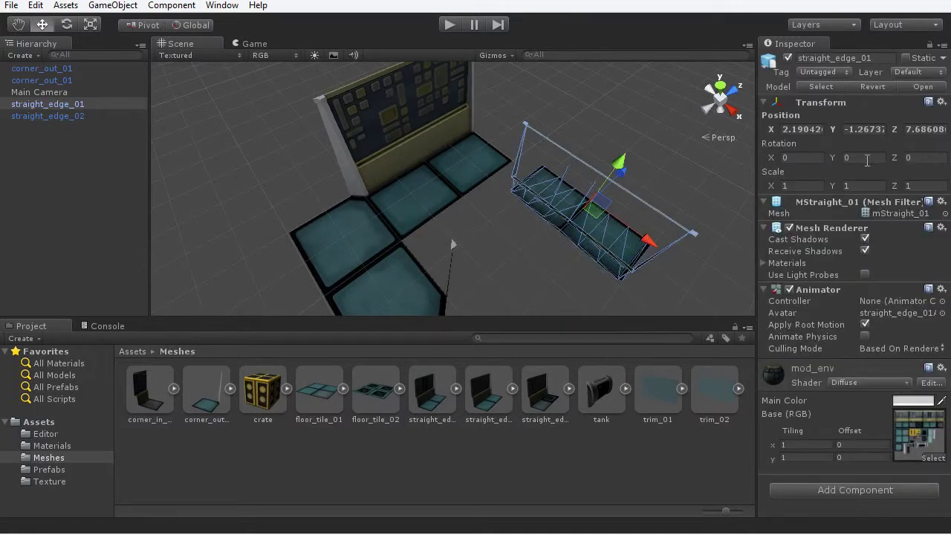
text(-90)
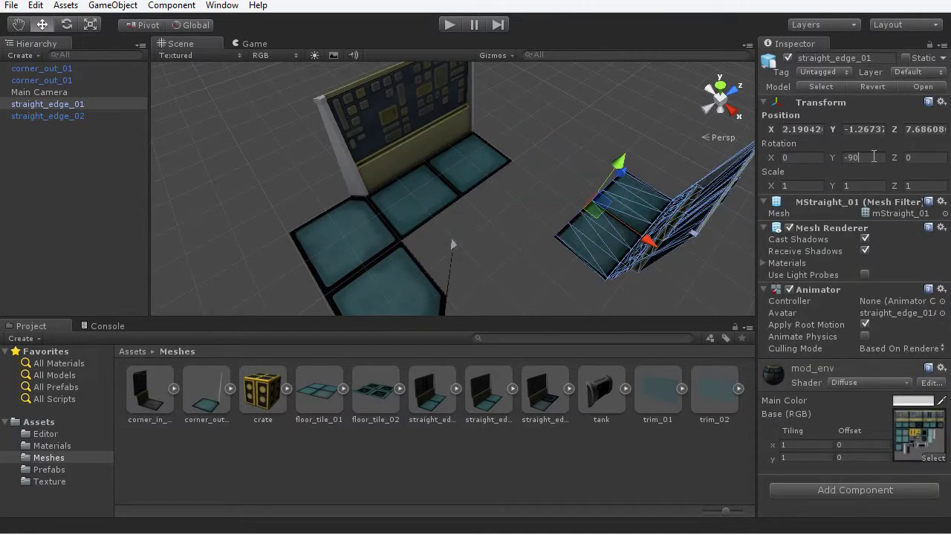
- Vertex-snap straight_edge_01 to the other corner piece so it faces straight_edge_02 across the corridor
alt+drag(518, 213, 384, 198)
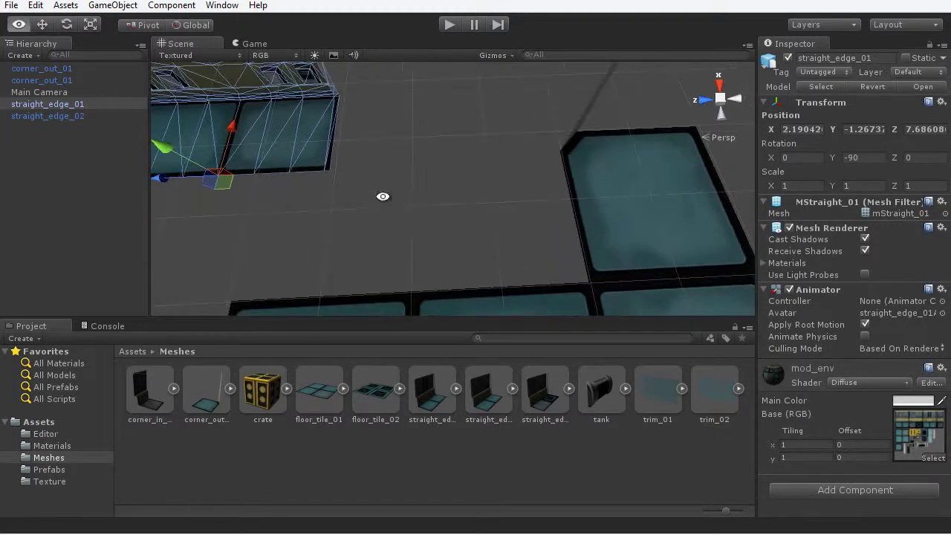
scroll(354, 205, down, 3)
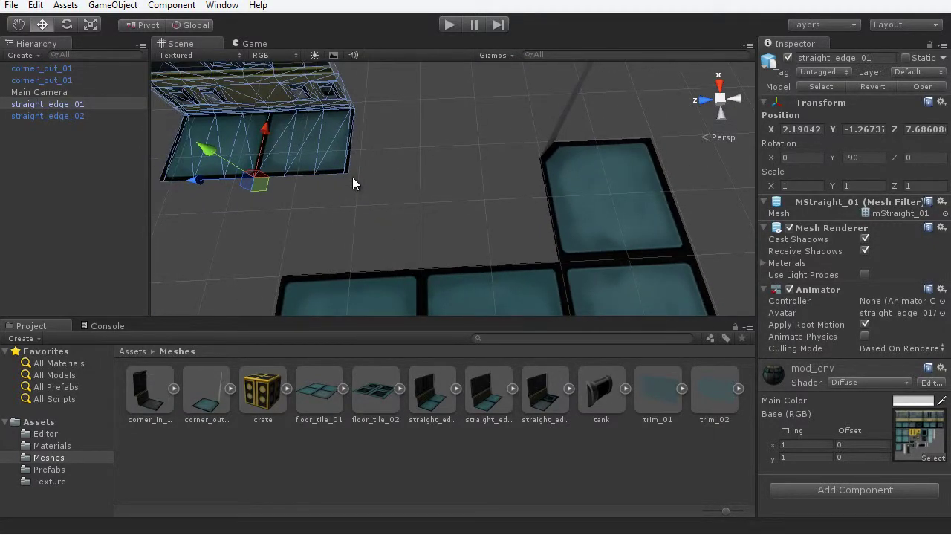
key(v)
drag(351, 175, 570, 256)
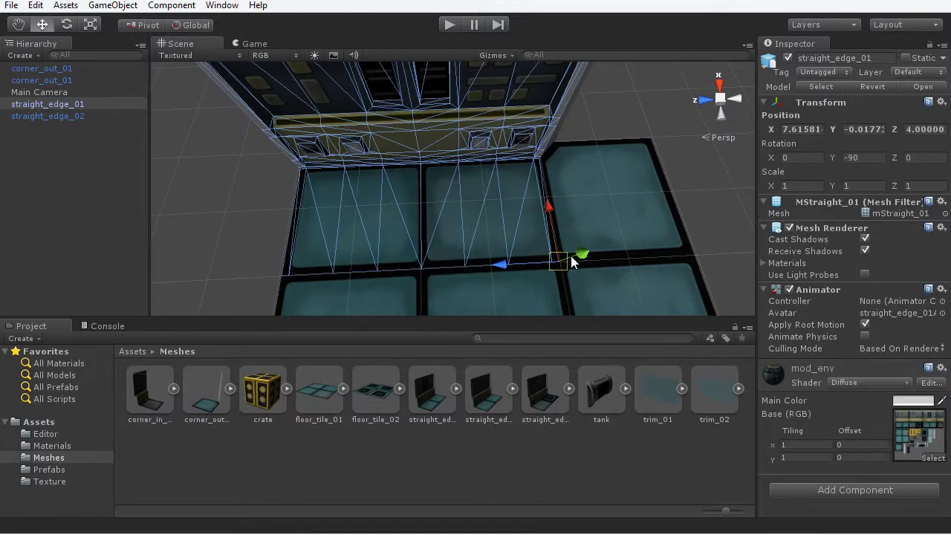
click(715, 223)
- Place the straight_edge_03 mesh beside the corridor pieces and set its Y rotation to 180
scroll(595, 221, down, 3)
alt+drag(595, 221, 455, 264)
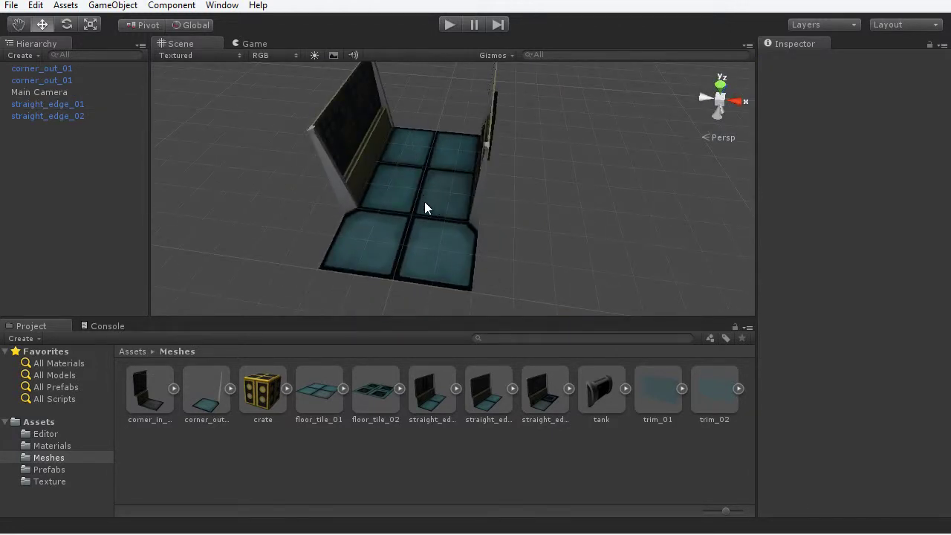
alt+drag(424, 209, 540, 207)
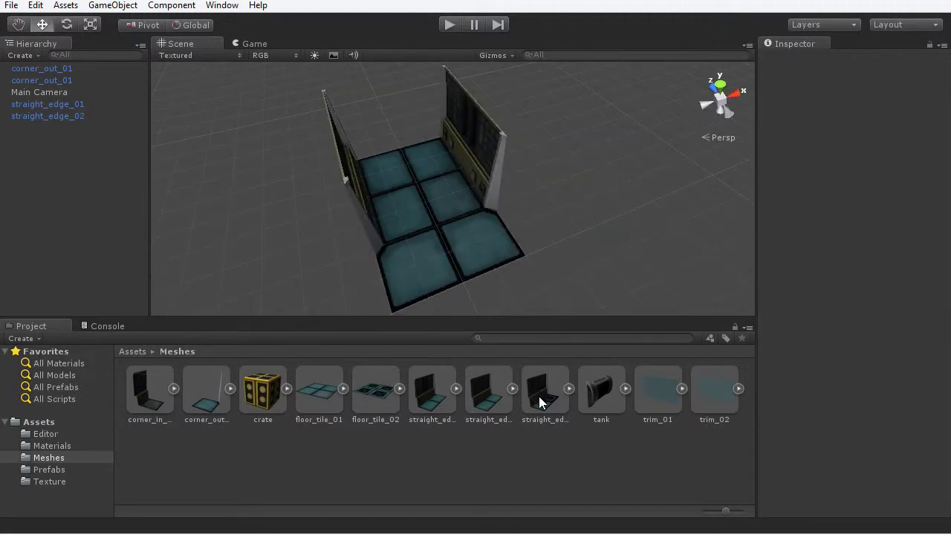
drag(539, 398, 608, 252)
drag(596, 178, 596, 178)
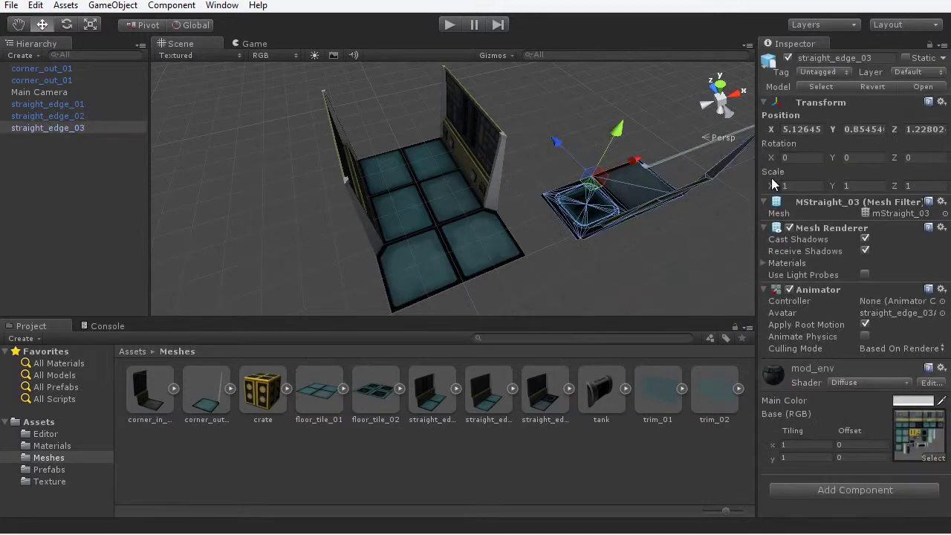
click(861, 158)
text(180)
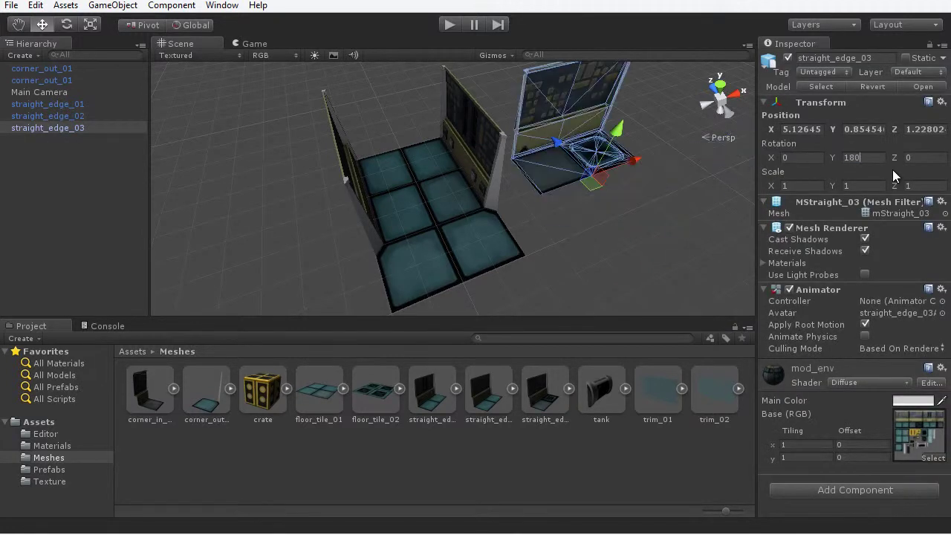
- Vertex-snap the floor corner of straight_edge_03 to the outer floor edge of the adjacent corner piece
scroll(580, 286, up, 5)
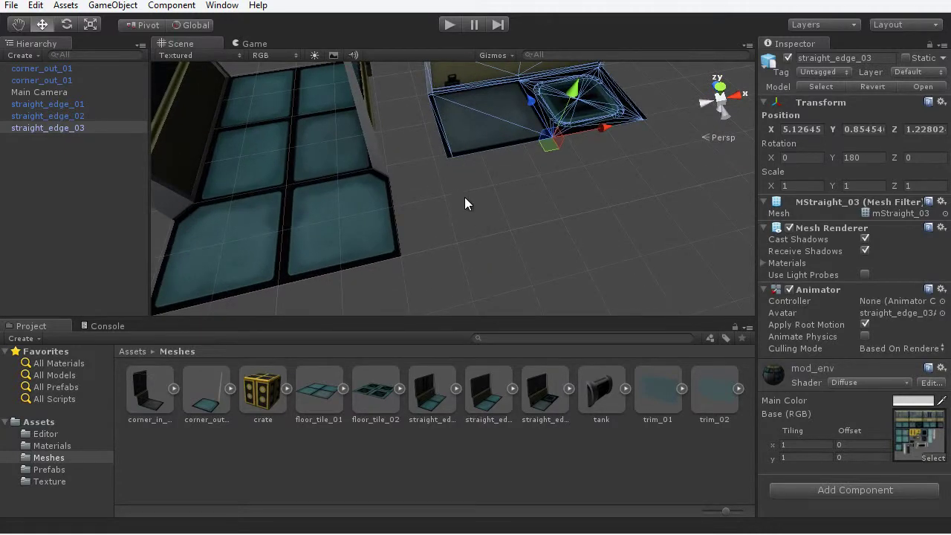
drag(444, 155, 415, 234)
click(500, 244)
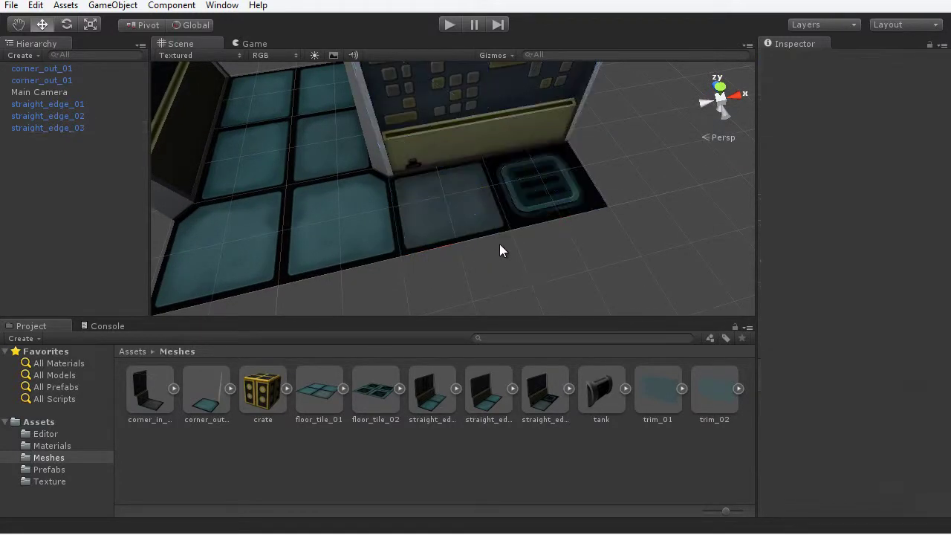
- Place a second straight_edge_02 mesh on the open side of the junction and set its Y rotation to 180
scroll(499, 244, down, 4)
alt+drag(477, 255, 496, 329)
drag(487, 391, 269, 223)
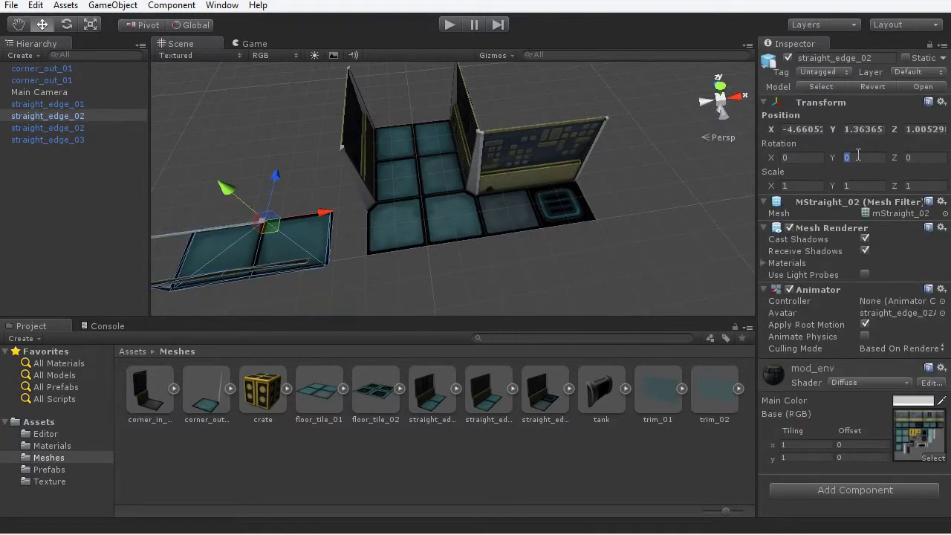
text(180)
- Vertex-snap the second straight_edge_02 to the free corner piece, opposite straight_edge_03
middle_drag(491, 168, 380, 267)
scroll(382, 264, up, 3)
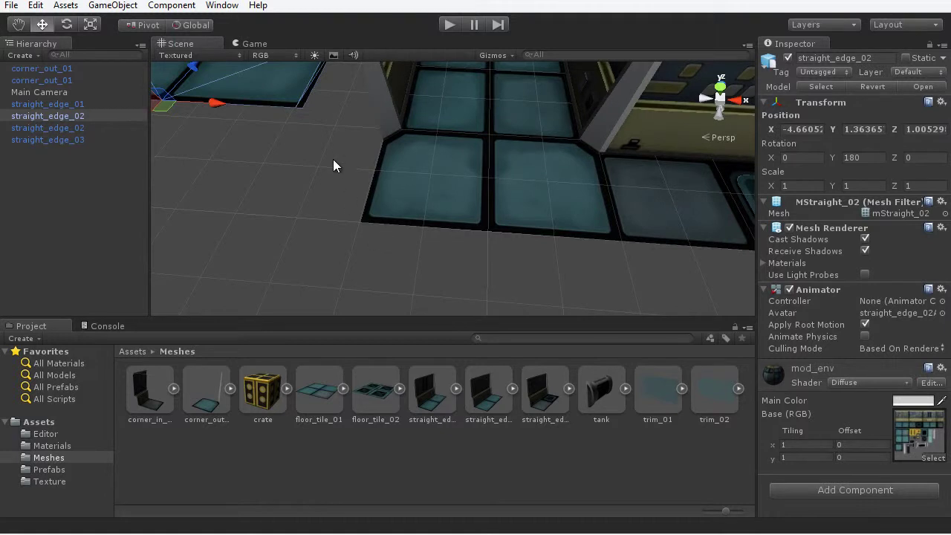
drag(303, 110, 437, 195)
click(487, 276)
- Create an empty game object and set its position to X 0, Y 0, Z 0
scroll(492, 260, down, 6)
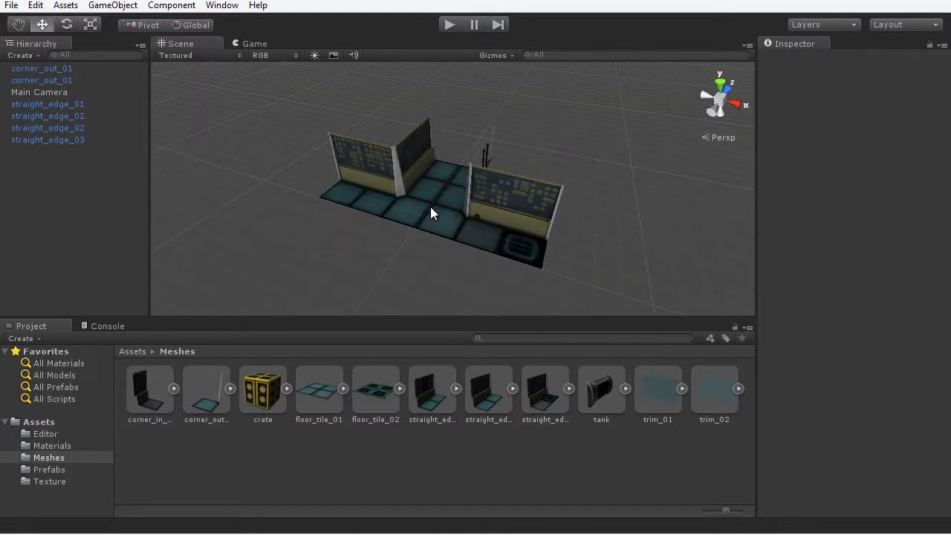
click(113, 5)
click(135, 22)
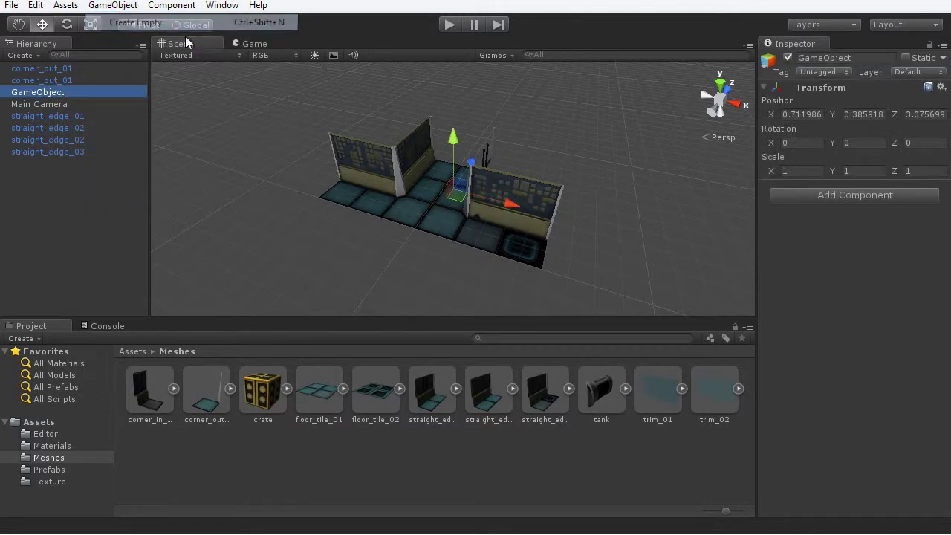
click(819, 113)
text(0)
key(Tab)
text(0)
key(Tab)
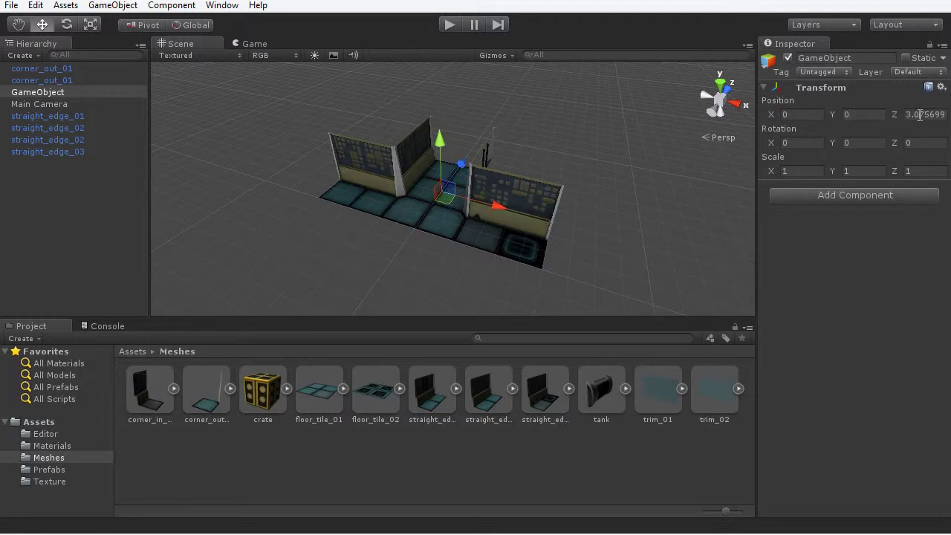
text(0)
key(Return)
- Rename the empty game object as TSection_01
key(Tab)
key(BackSpace)
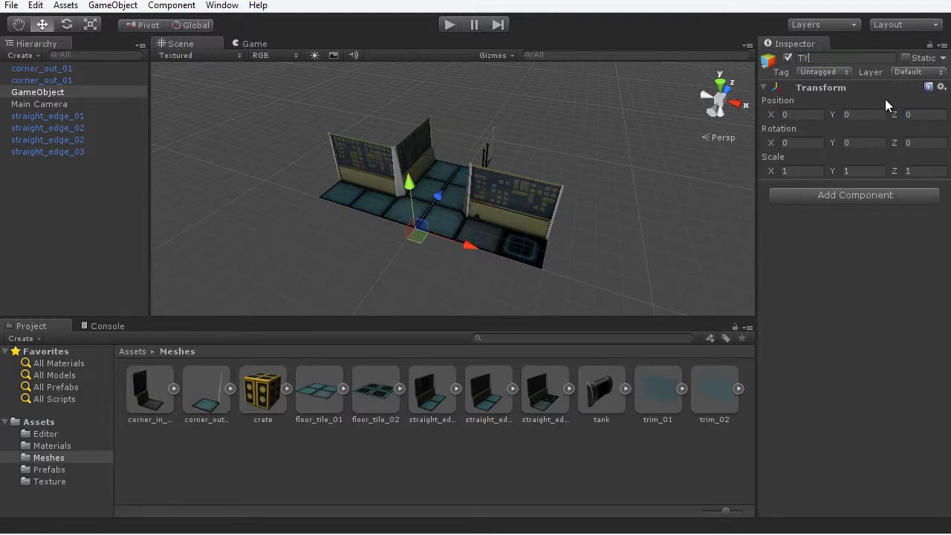
text(TSection_01)
key(Return)
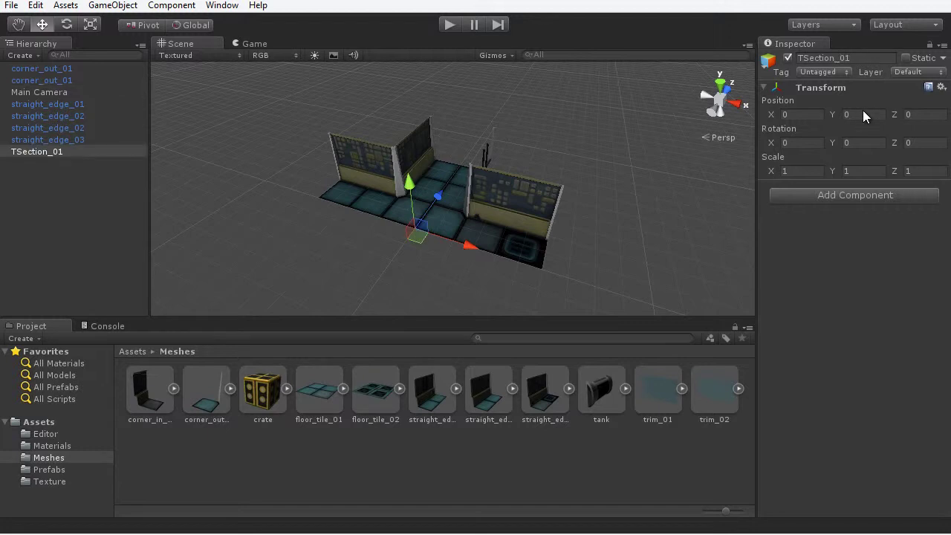
- Parent both corner_out_01 pieces and all four straight_edge pieces to TSection_01
click(77, 105)
click(72, 80)
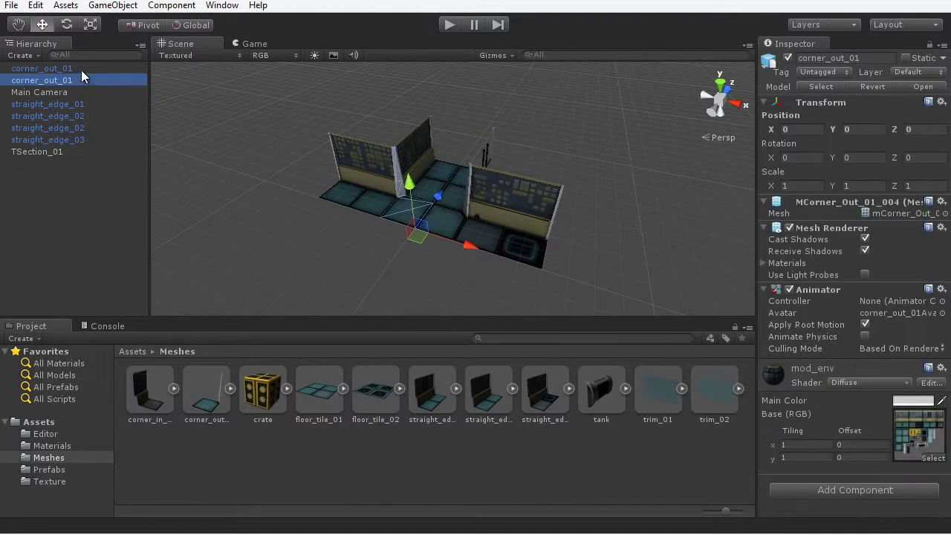
ctrl+click(81, 70)
ctrl+click(81, 105)
ctrl+click(83, 115)
ctrl+click(84, 128)
ctrl+click(81, 140)
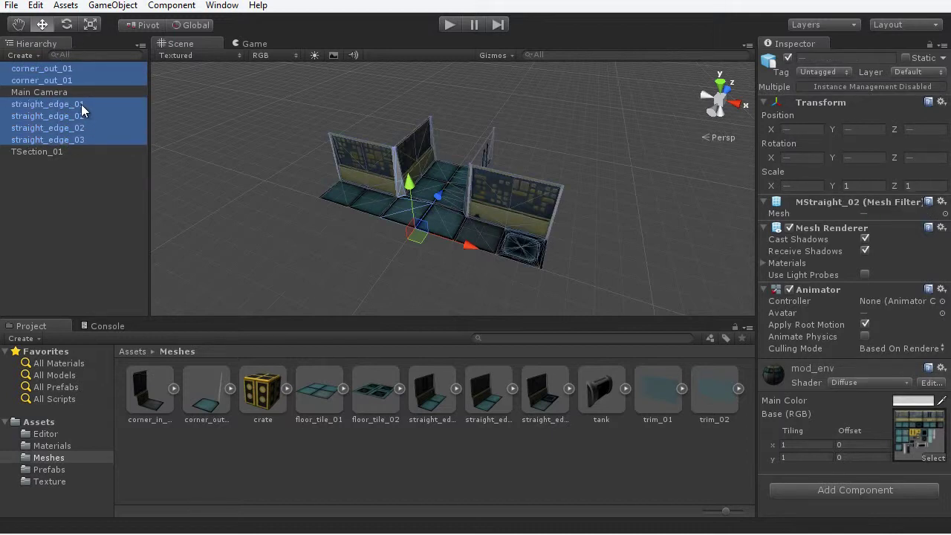
drag(81, 104, 39, 154)
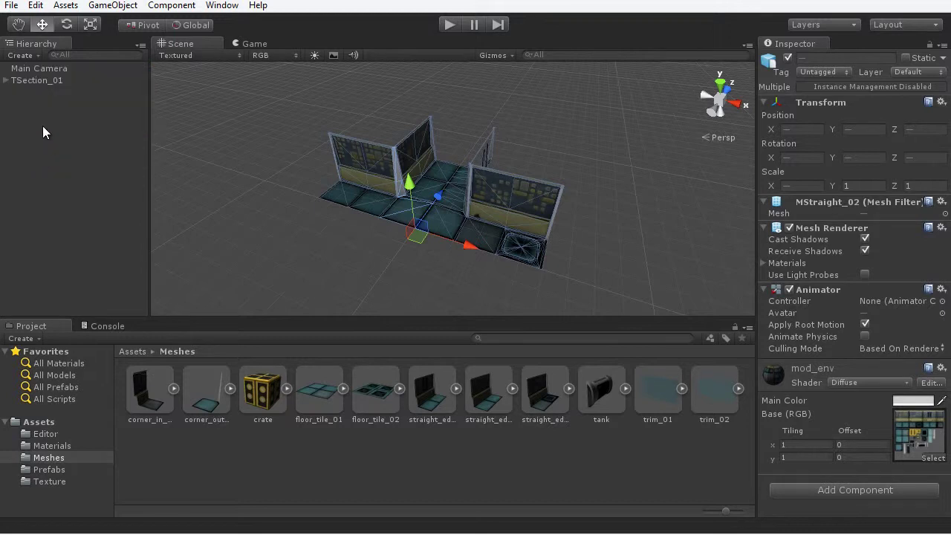
- Create a new prefab named TSection_01 in the Prefabs folder
click(60, 468)
right_click(309, 379)
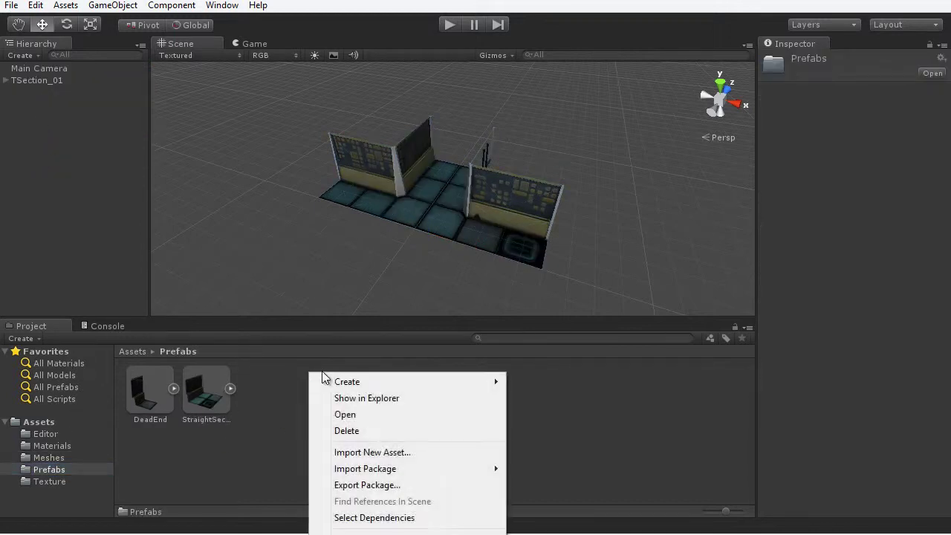
mouse_move(364, 382)
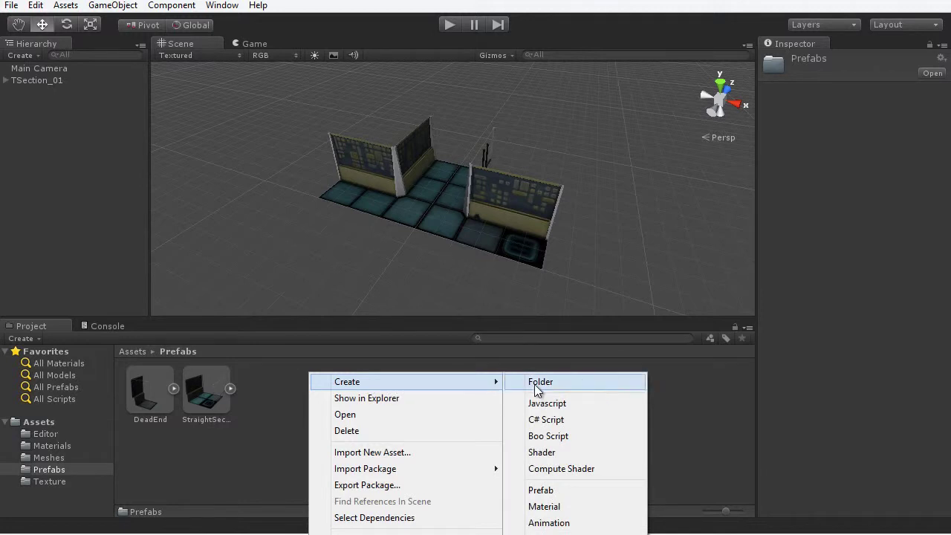
click(547, 490)
text(TS)
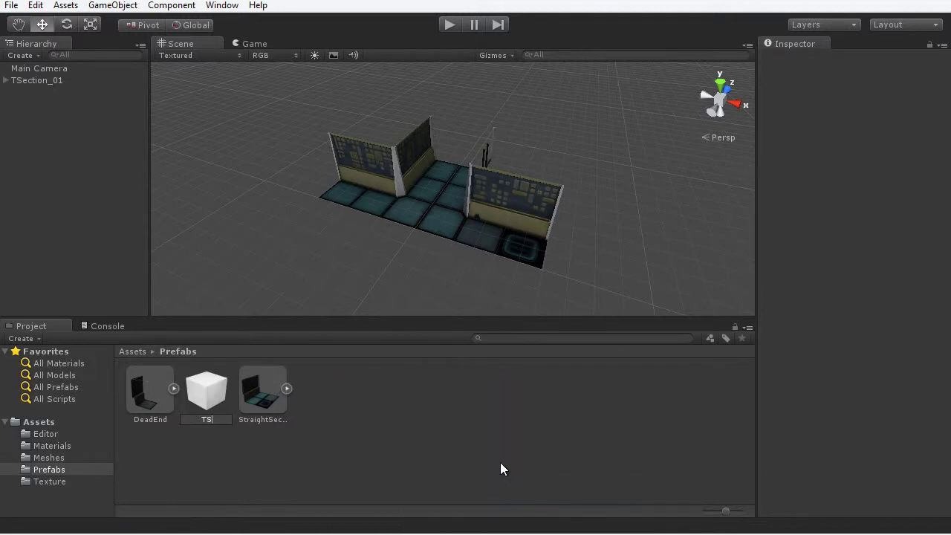
text(ection_01)
key(Return)
- Store the scene's TSection_01 object in the new prefab and delete the object from the scene
drag(32, 80, 277, 377)
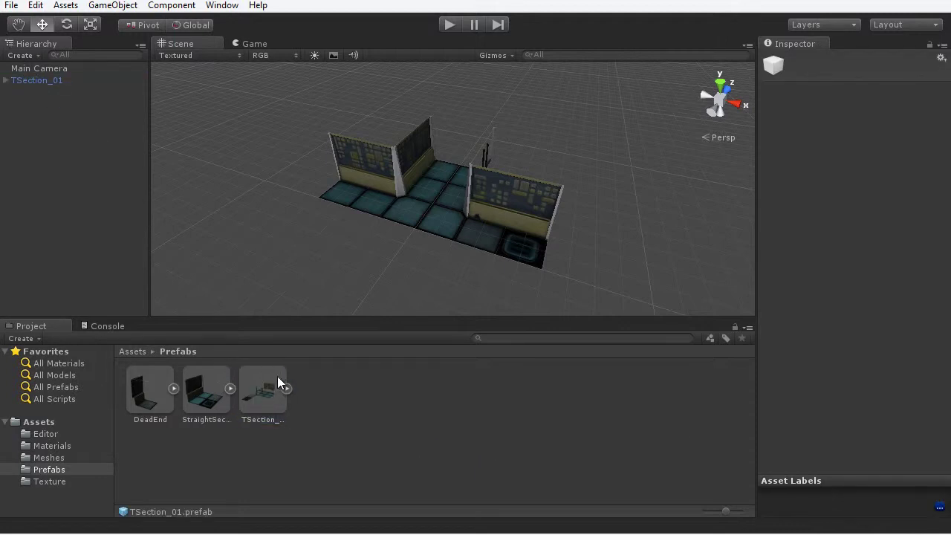
click(378, 214)
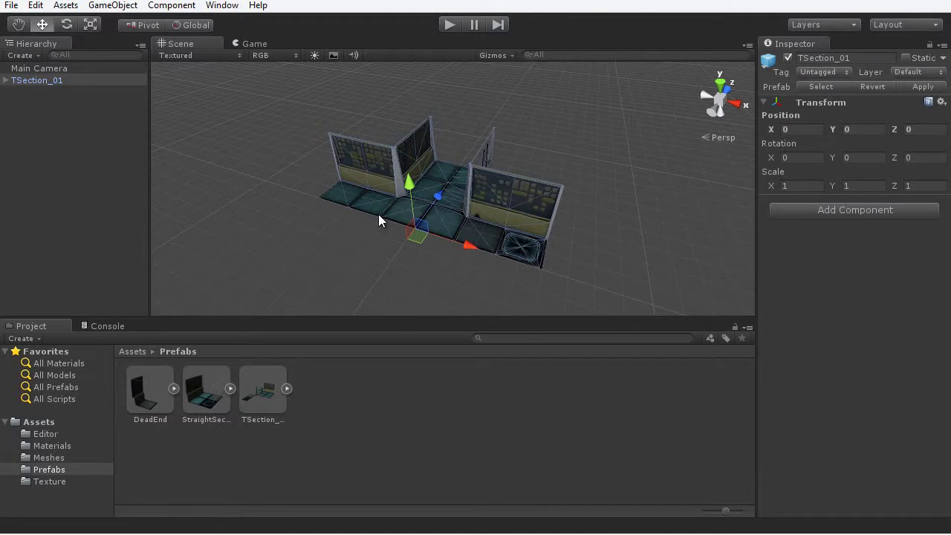
key(Delete)
- Place two test instances of the TSection_01 prefab in the scene and delete both
drag(286, 374, 428, 220)
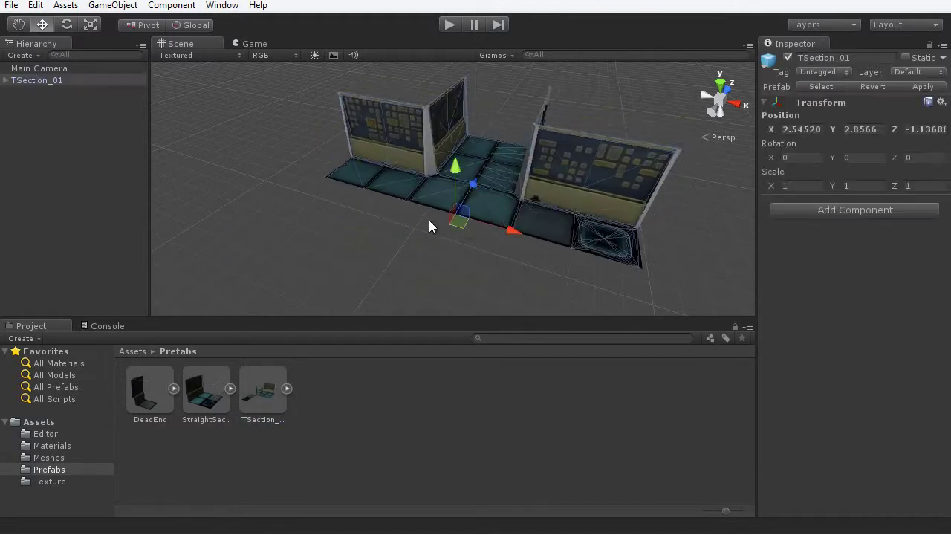
scroll(377, 287, down, 3)
drag(399, 346, 640, 261)
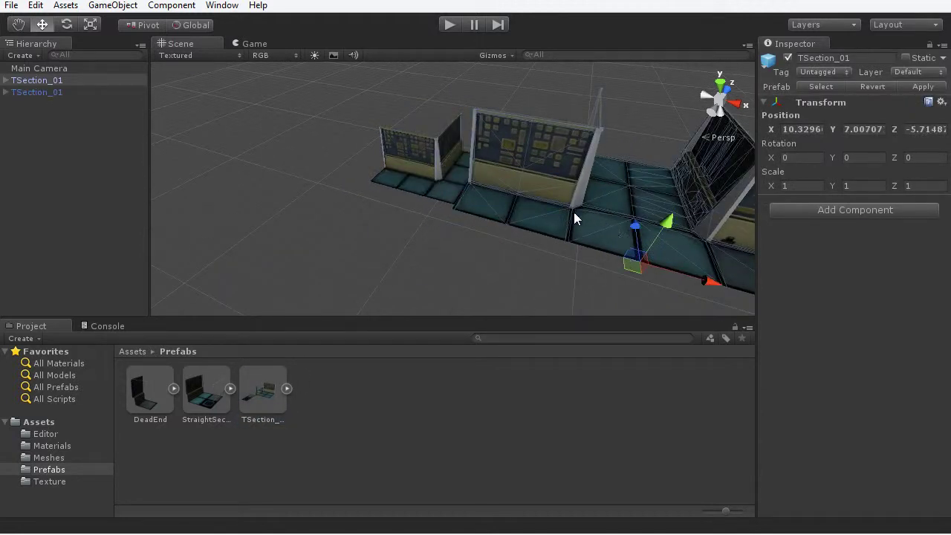
key(Delete)
click(437, 183)
key(Delete)
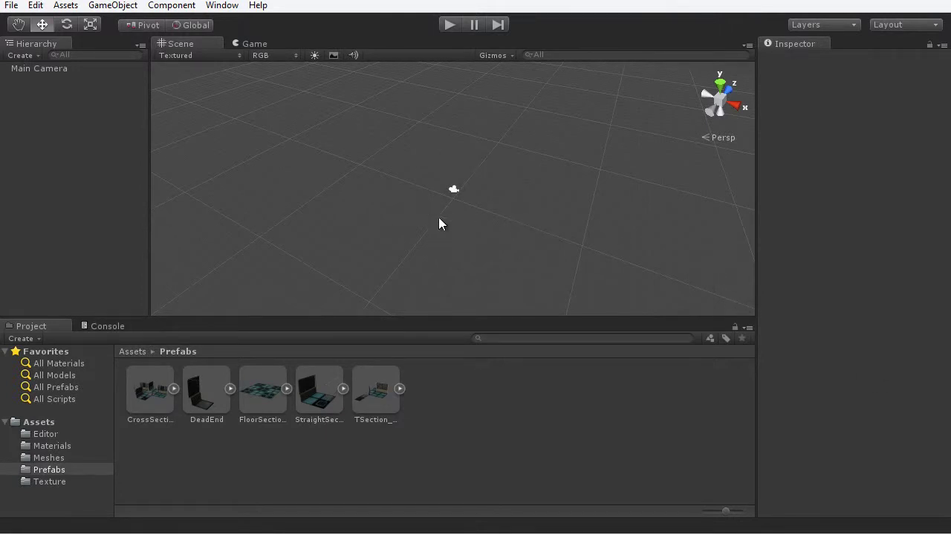
- Examine the previews of the DeadEnd, straight, TSection_01, floor and CrossSection_01 prefabs
click(196, 399)
drag(858, 433, 950, 450)
click(332, 402)
click(378, 396)
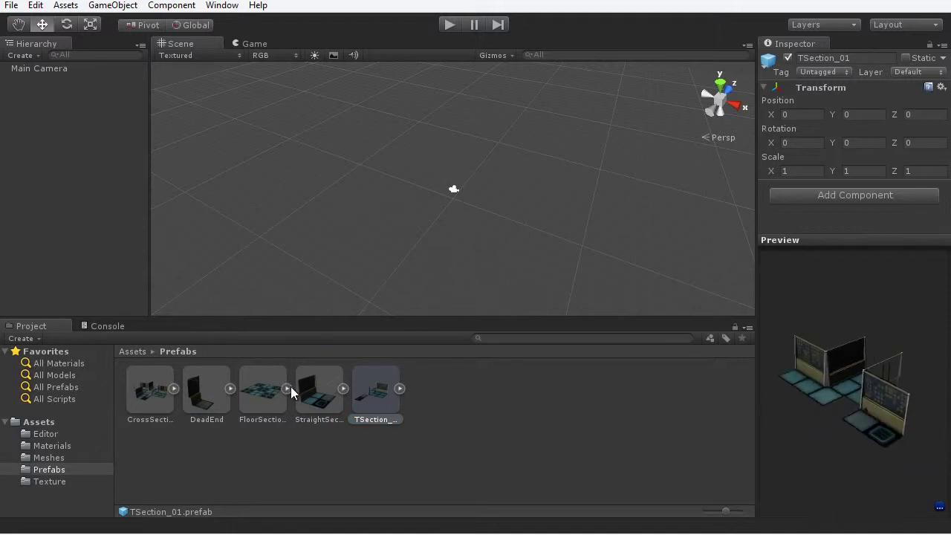
click(291, 386)
drag(851, 404, 942, 450)
click(144, 396)
drag(795, 414, 854, 403)
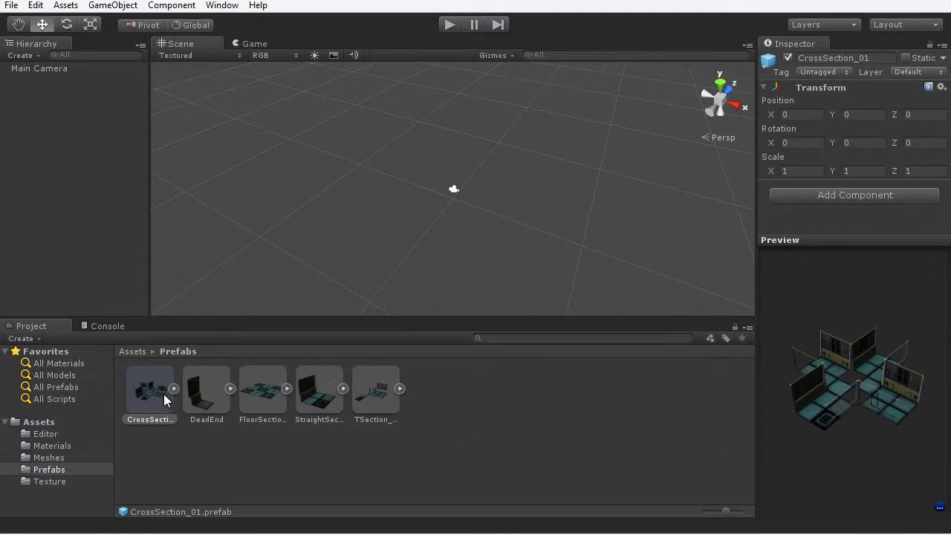
- Place the CrossSection_01 prefab in the scene and set its position to X 0, Y 0, Z 0
drag(150, 397, 553, 209)
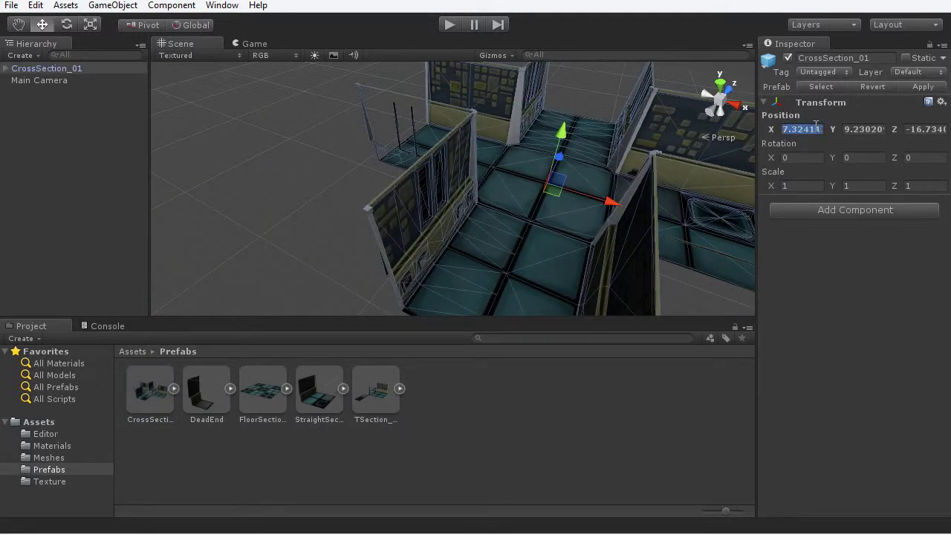
text(0)
click(863, 129)
text(0)
click(935, 129)
text(0)
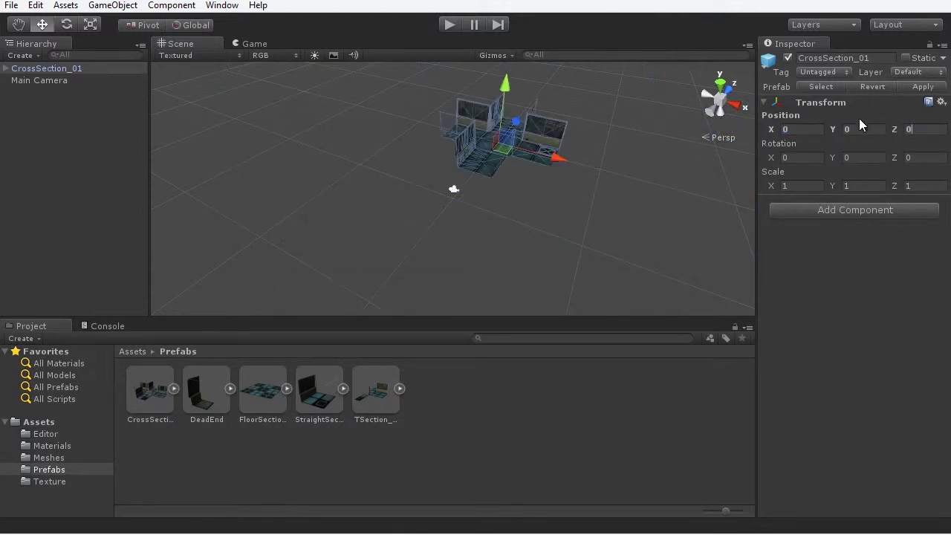
- Examine the CrossSection_01 module at the origin from several angles, including its open ends
text(f)
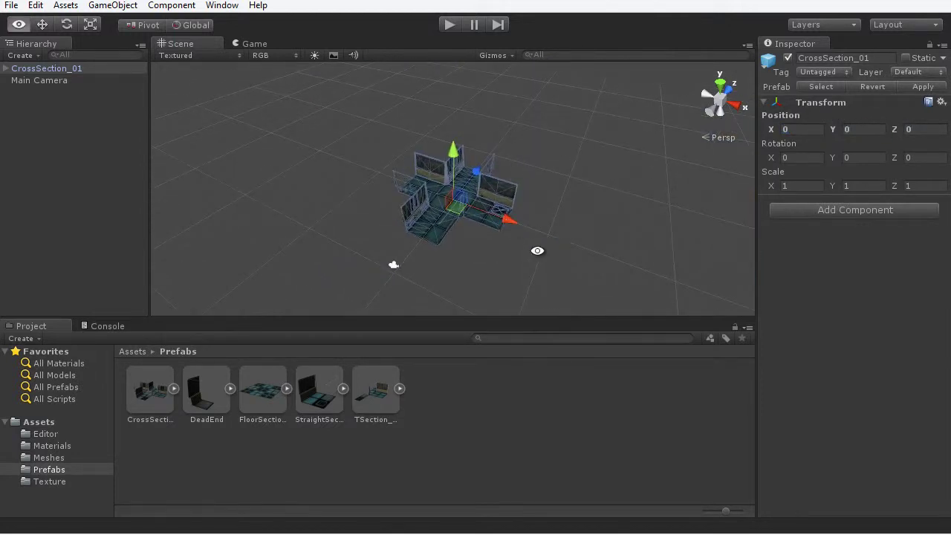
alt+drag(540, 248, 483, 261)
alt+right_drag(484, 261, 561, 247)
click(645, 231)
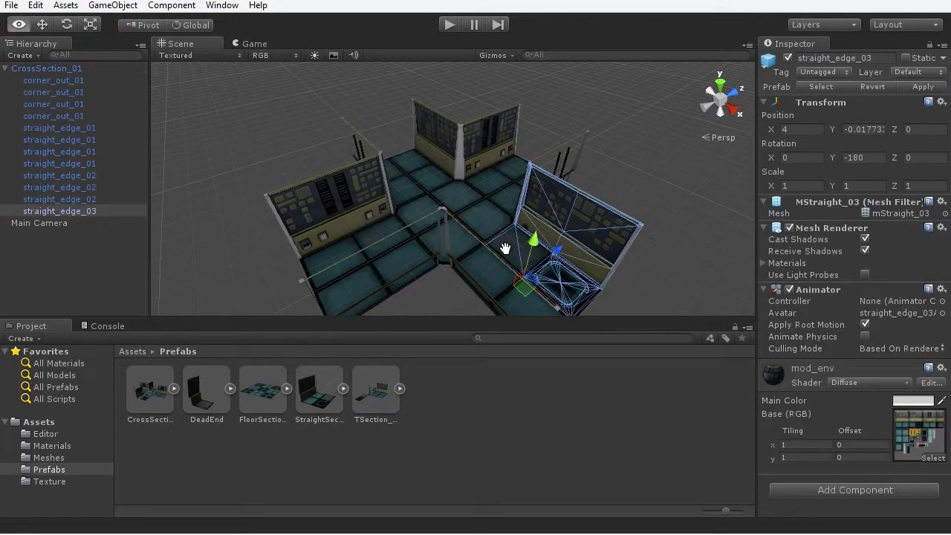
middle_drag(645, 230, 587, 127)
click(570, 200)
middle_drag(571, 199, 546, 232)
scroll(546, 233, down, 5)
alt+drag(546, 233, 490, 239)
click(6, 68)
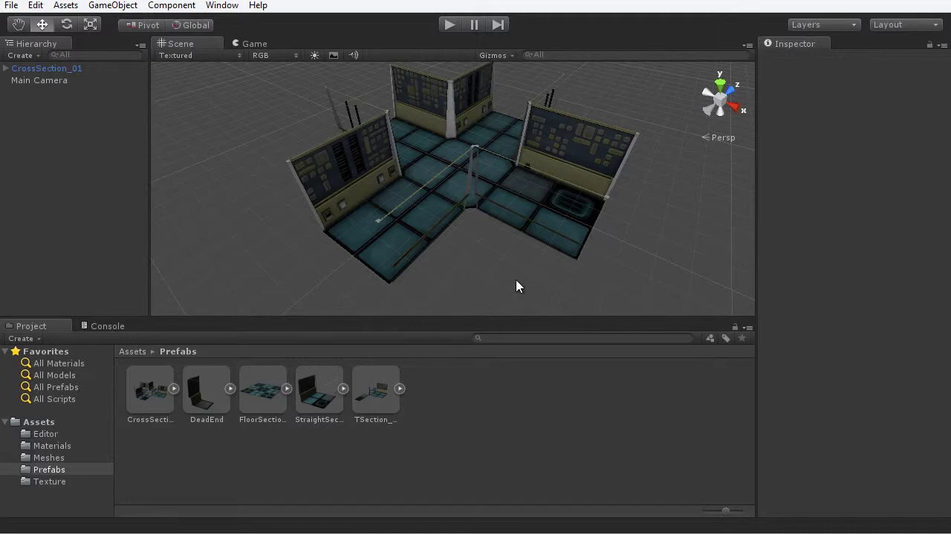
alt+drag(518, 287, 465, 270)
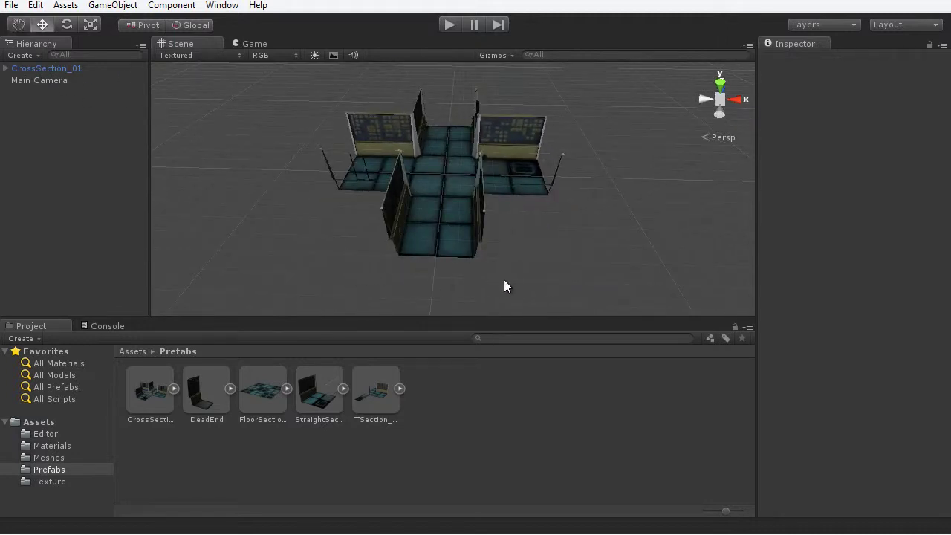
alt+drag(552, 287, 524, 350)
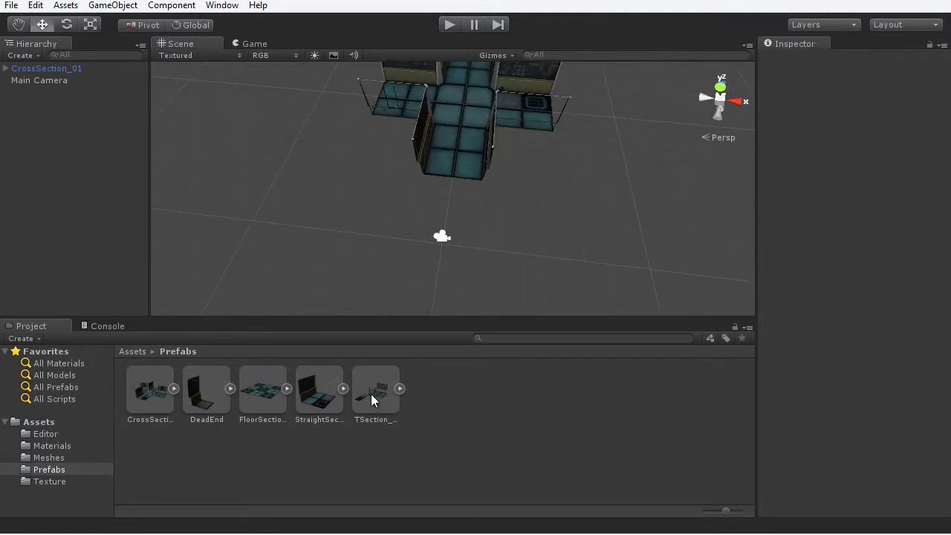
- Place the TSection_01 prefab in the scene and vertex-snap its corridor end to the negative-Z open end of CrossSection_01
drag(371, 394, 322, 261)
alt+drag(489, 248, 552, 234)
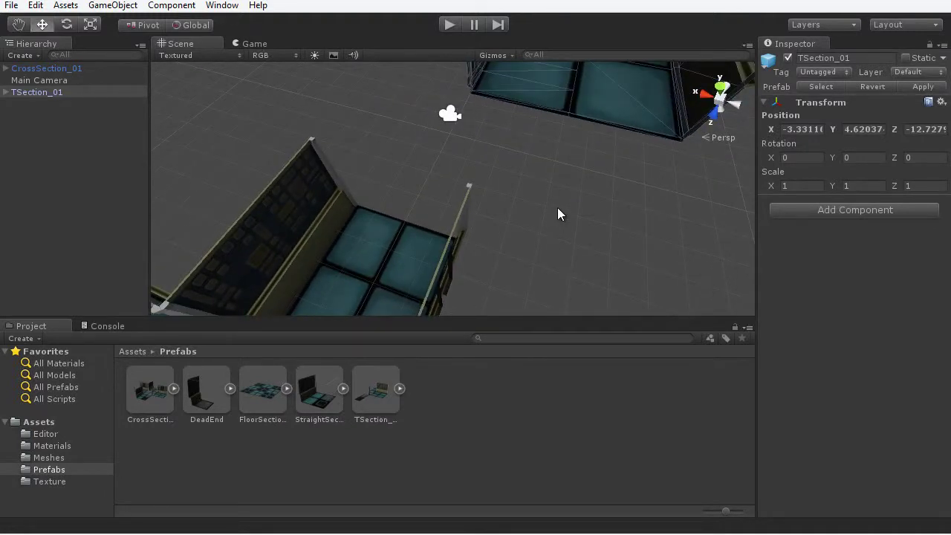
key(v)
drag(568, 119, 429, 200)
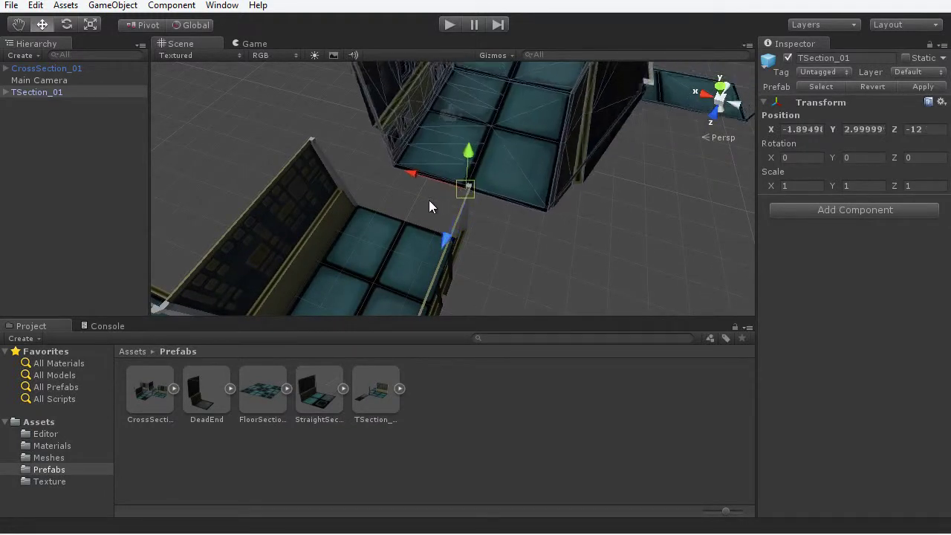
scroll(416, 205, down, 4)
click(463, 230)
alt+drag(463, 230, 486, 222)
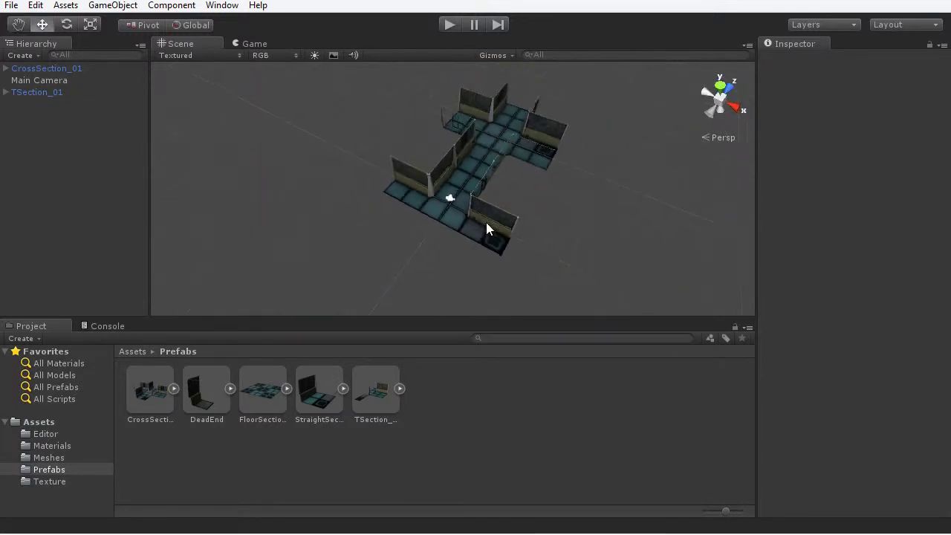
- Add the FloorSection_01 prefab to the scene and snap it flush against the crossbar edge of TSection_01
scroll(486, 223, down, 4)
middle_drag(486, 222, 493, 187)
scroll(512, 242, up, 6)
alt+drag(505, 250, 454, 214)
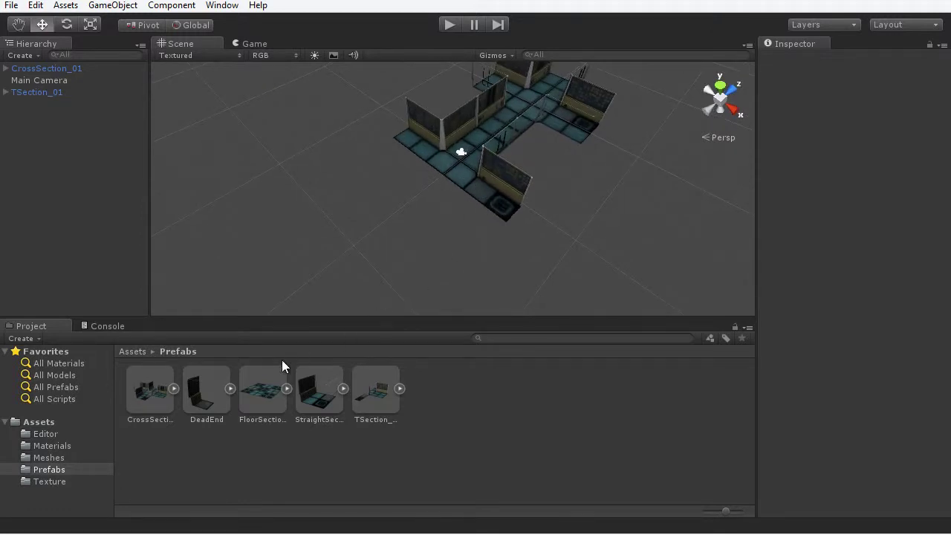
drag(281, 366, 279, 272)
alt+drag(597, 240, 548, 183)
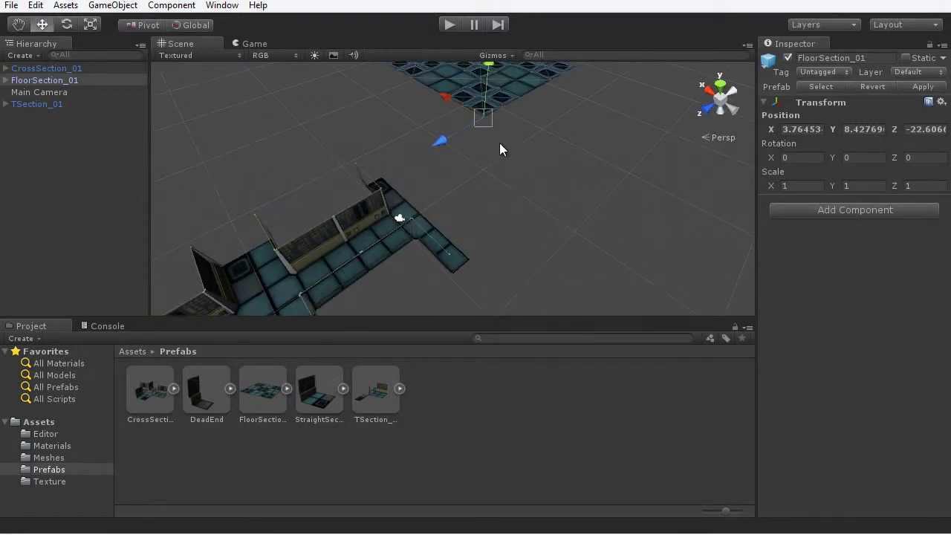
drag(486, 119, 422, 118)
click(518, 255)
scroll(516, 255, up, 5)
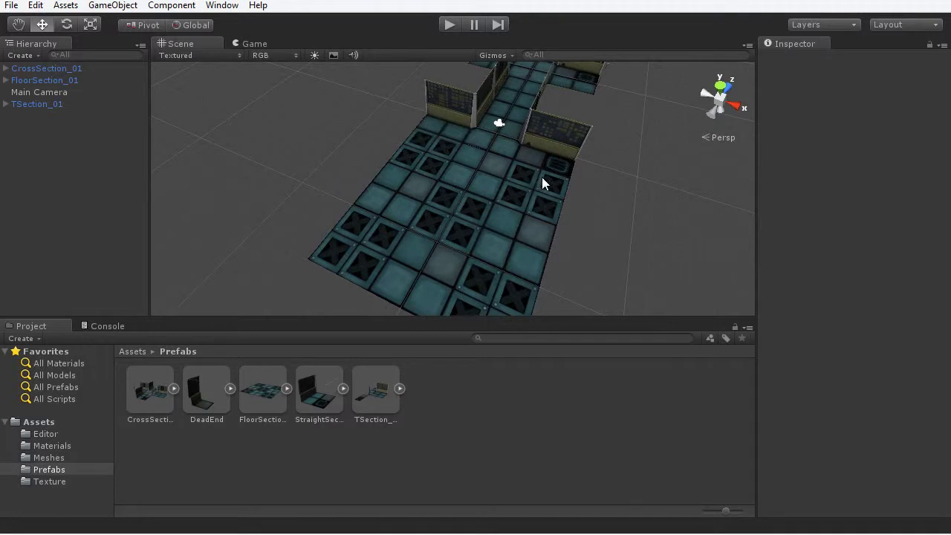
- Place the DeadEnd prefab in the scene near the cross section and maximize the Scene view
alt+drag(543, 178, 481, 202)
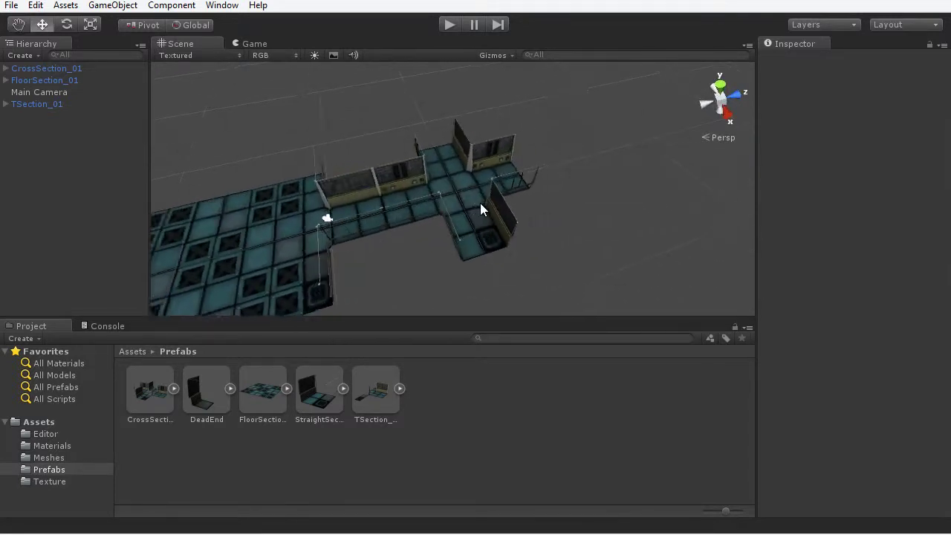
scroll(463, 189, up, 5)
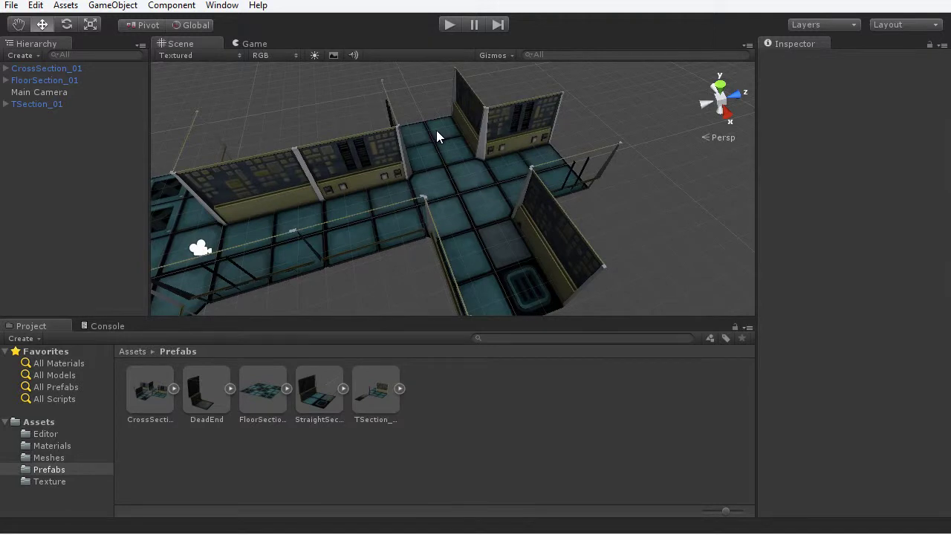
alt+drag(436, 130, 430, 164)
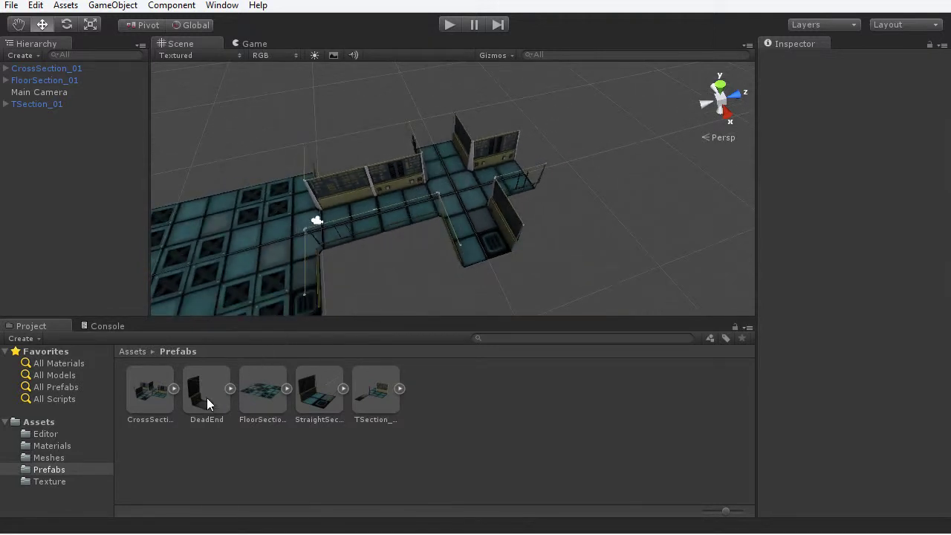
drag(207, 404, 636, 152)
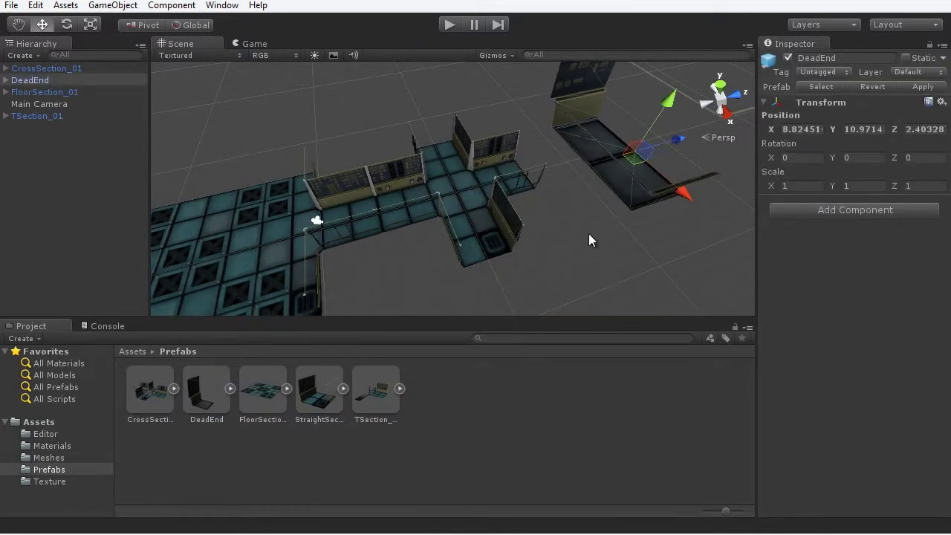
key(shift+space)
alt+drag(656, 263, 444, 275)
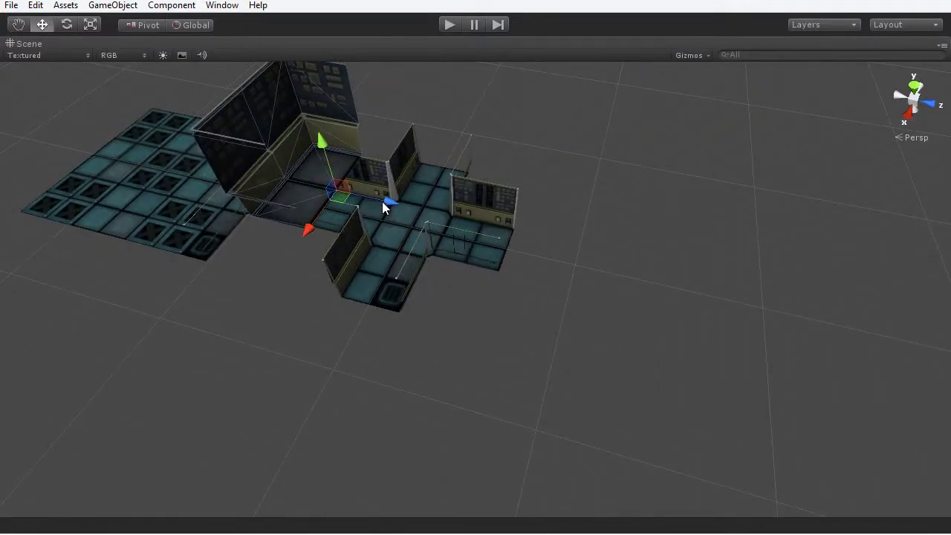
- Rotate the DeadEnd and vertex-snap it onto the negative-X arm of the cross section to close that corridor
key(e)
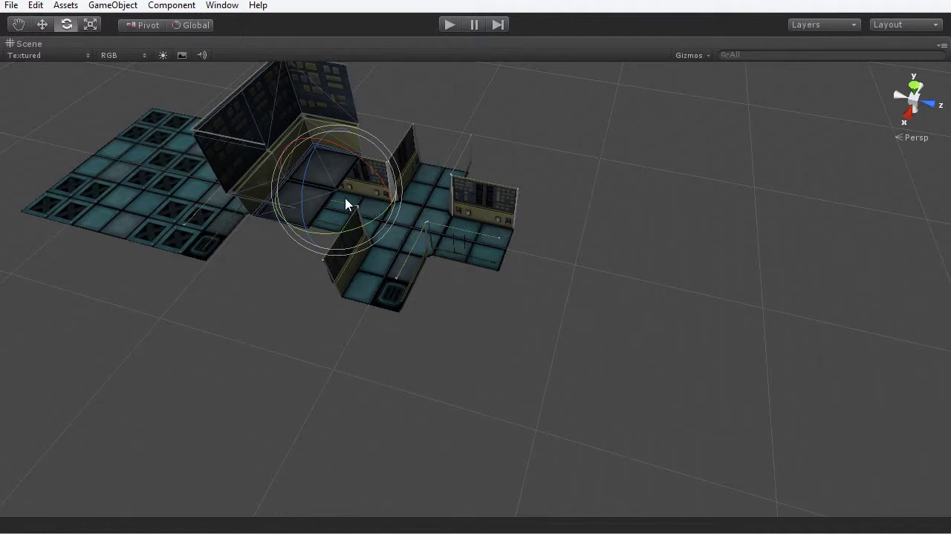
scroll(427, 212, down, 2)
alt+drag(427, 212, 573, 308)
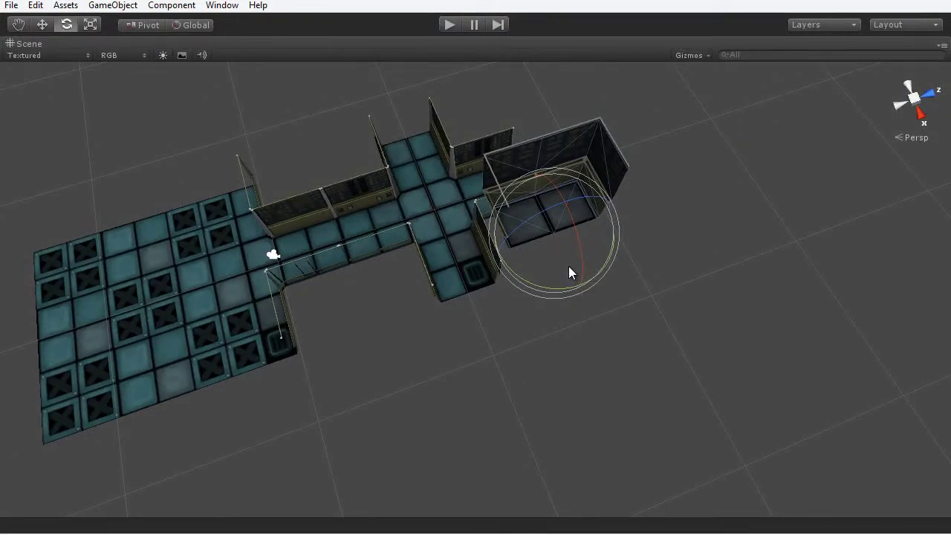
key(w)
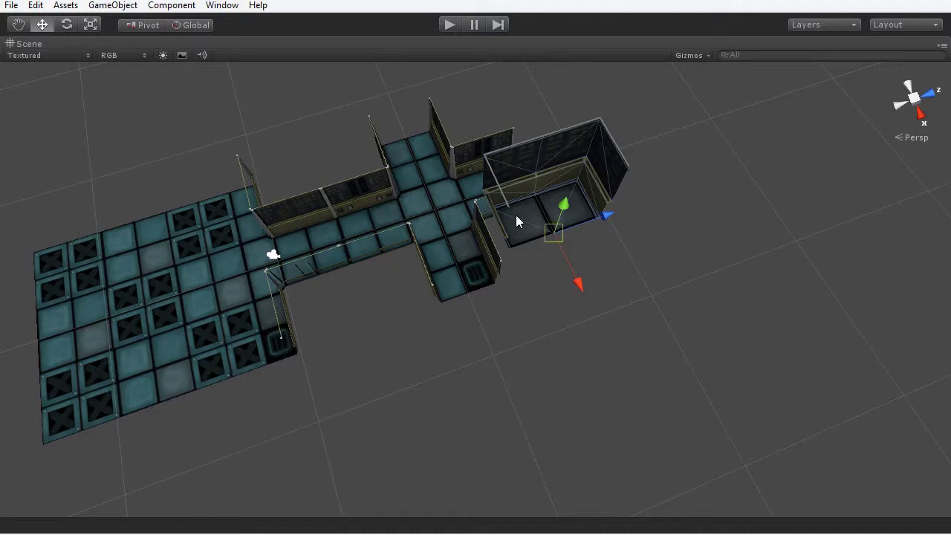
drag(517, 216, 402, 130)
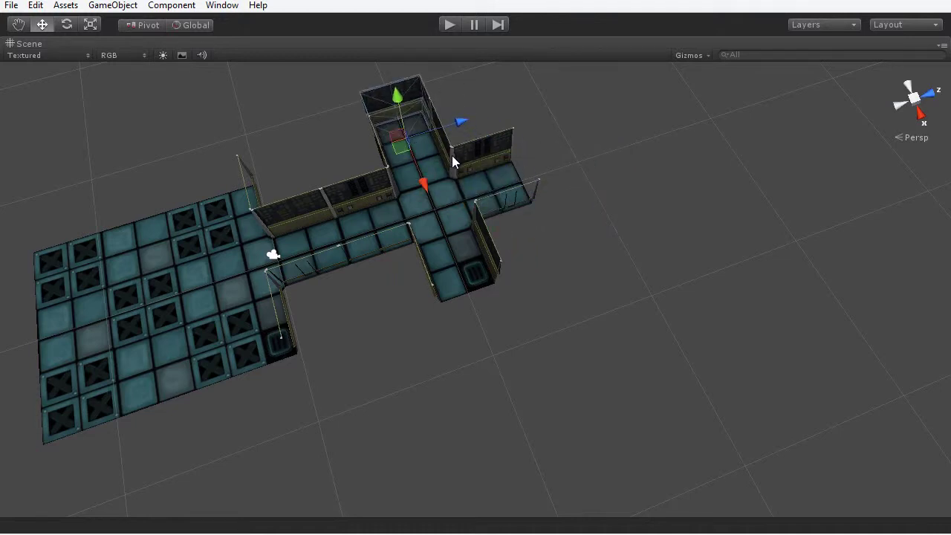
key(f)
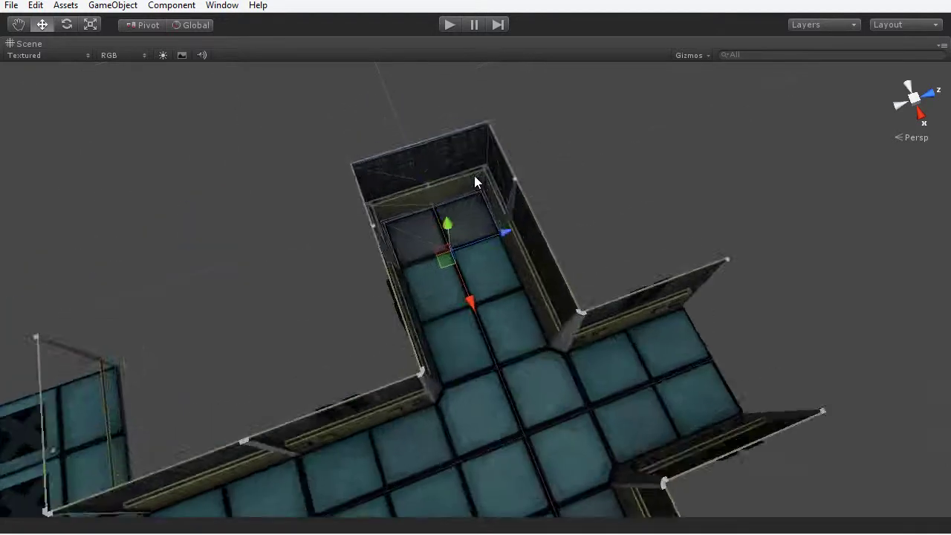
alt+drag(477, 181, 473, 259)
alt+drag(496, 303, 557, 329)
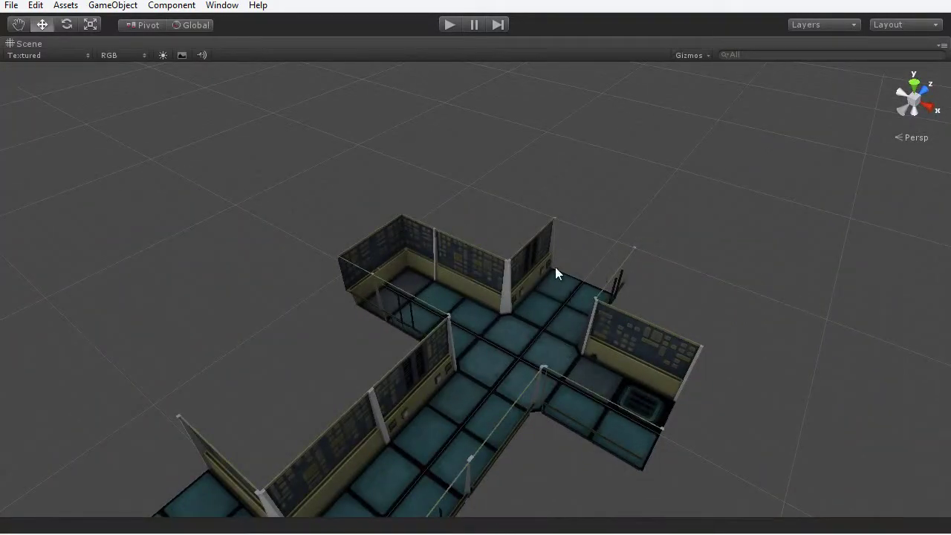
- Duplicate the DeadEnd, rotate the copy and snap it onto the positive-Z arm of the cross section
click(401, 269)
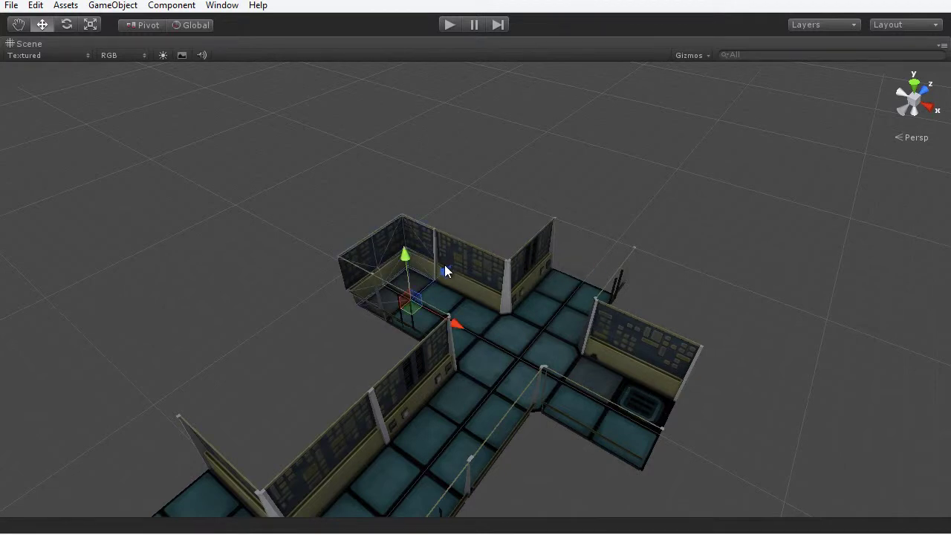
drag(446, 270, 692, 149)
alt+drag(649, 201, 350, 217)
key(e)
alt+drag(370, 274, 571, 359)
alt+drag(490, 218, 559, 247)
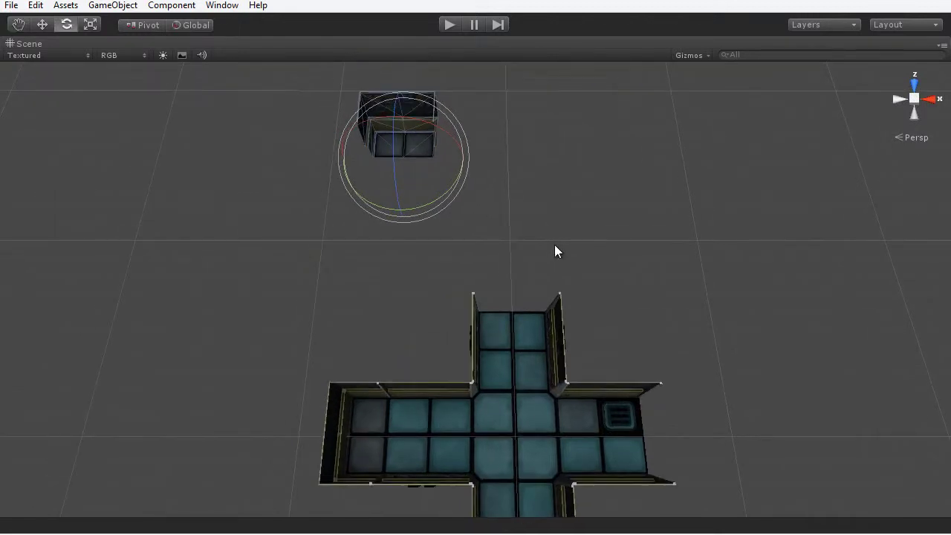
key(w)
drag(405, 164, 521, 302)
middle_drag(639, 336, 647, 319)
alt+drag(647, 319, 406, 230)
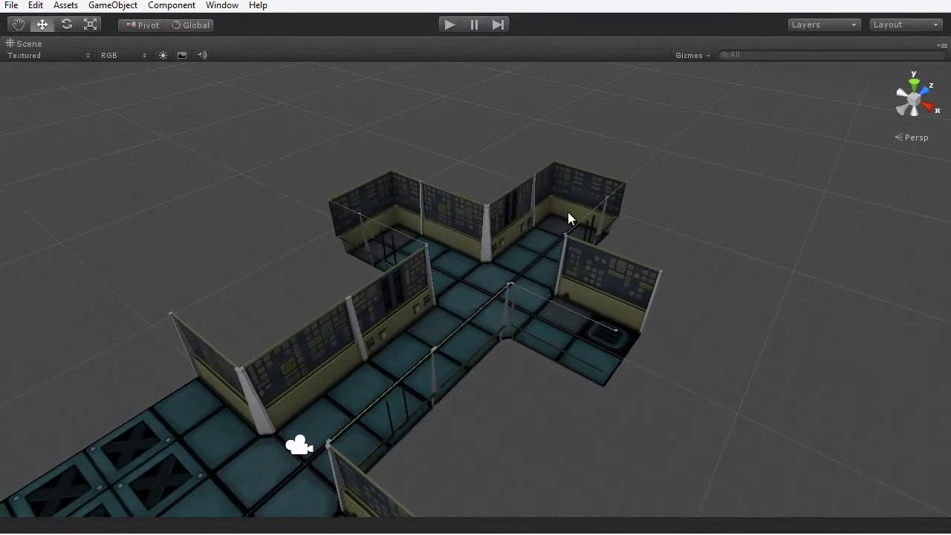
- Restore the full editor layout and place the straight_edge_01 mesh from the Meshes folder in the scene
alt+drag(564, 217, 678, 303)
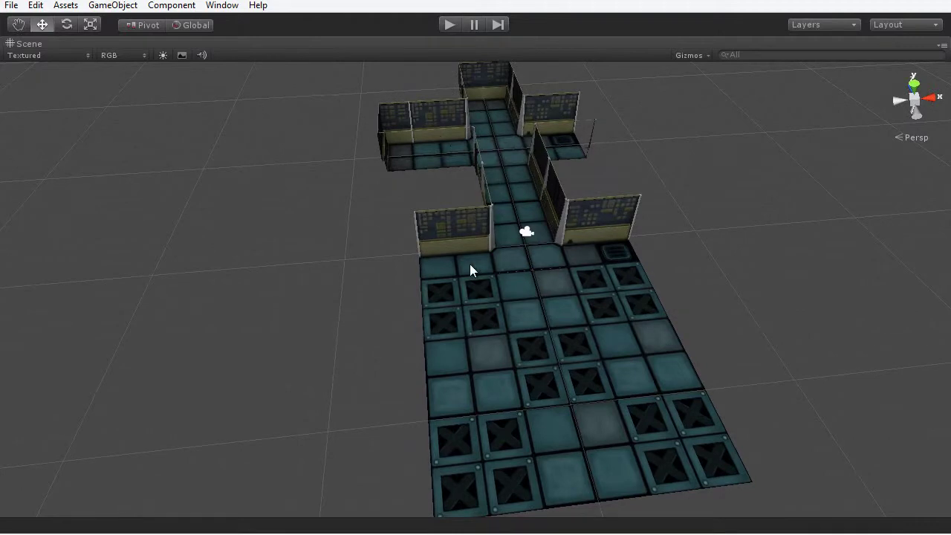
alt+drag(608, 254, 631, 292)
scroll(558, 332, up, 5)
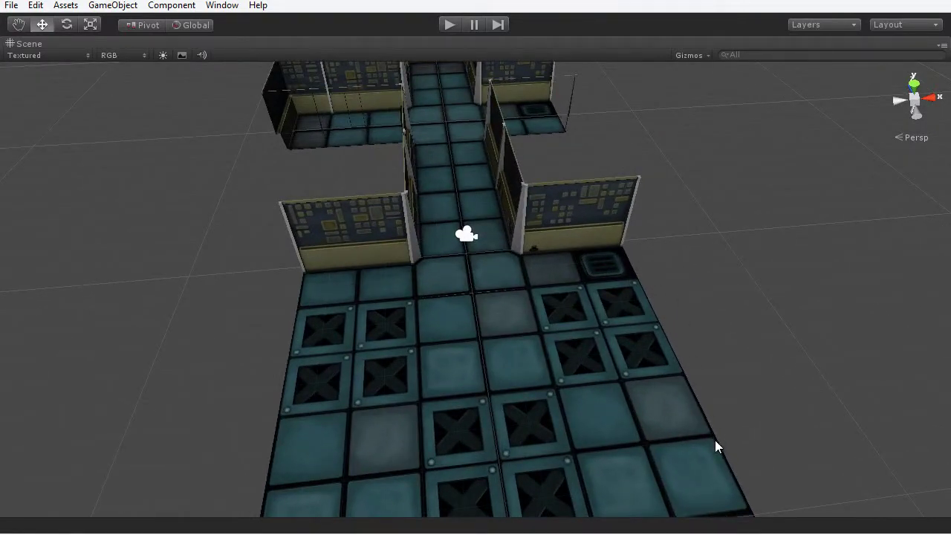
scroll(683, 348, down, 5)
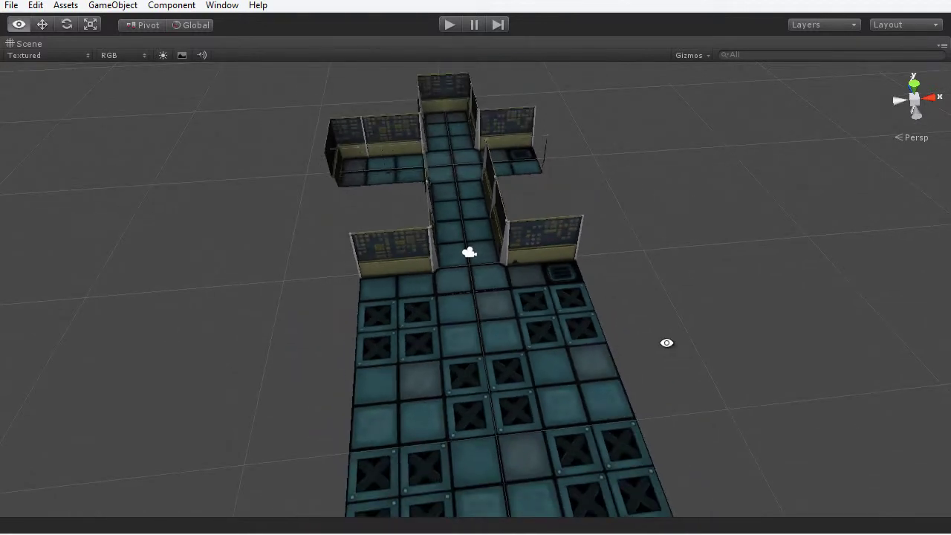
alt+drag(664, 342, 414, 280)
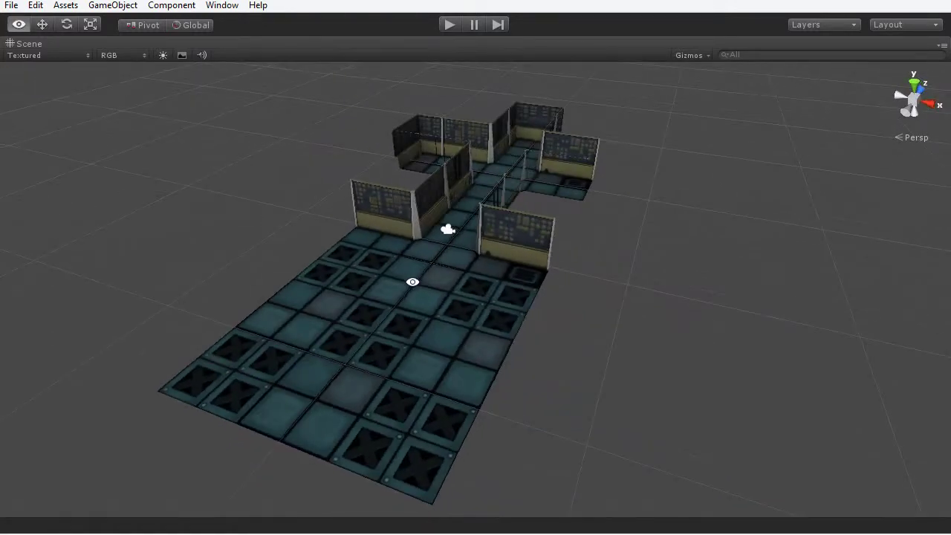
key(shift+space)
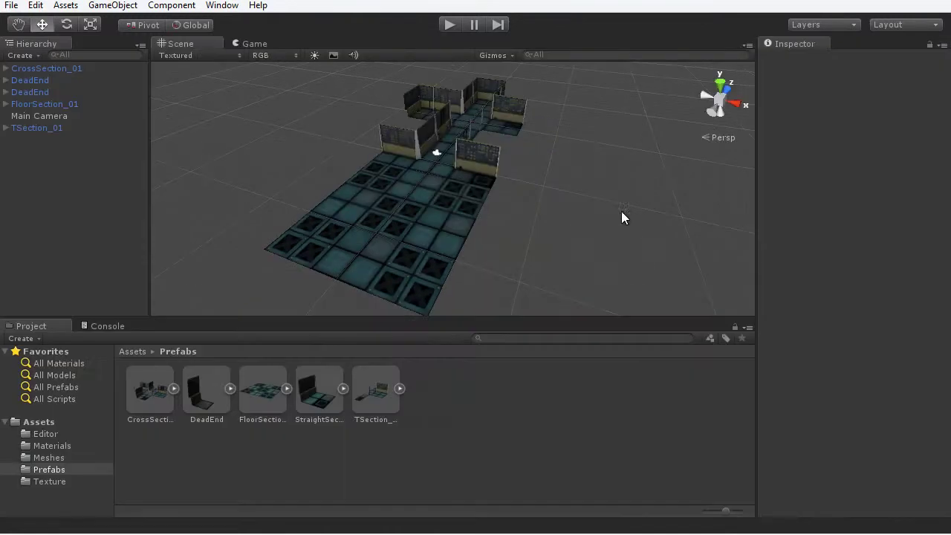
click(63, 456)
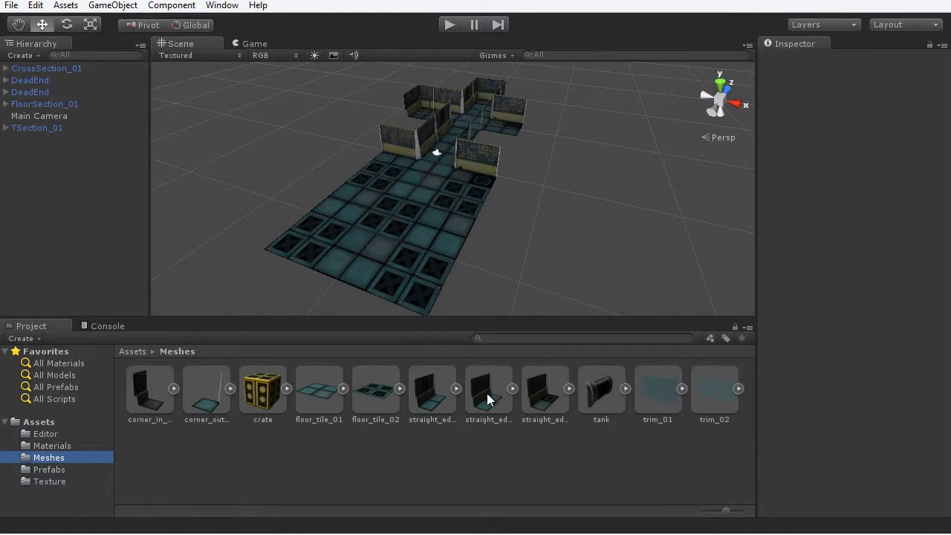
drag(431, 405, 585, 195)
alt+drag(442, 242, 505, 214)
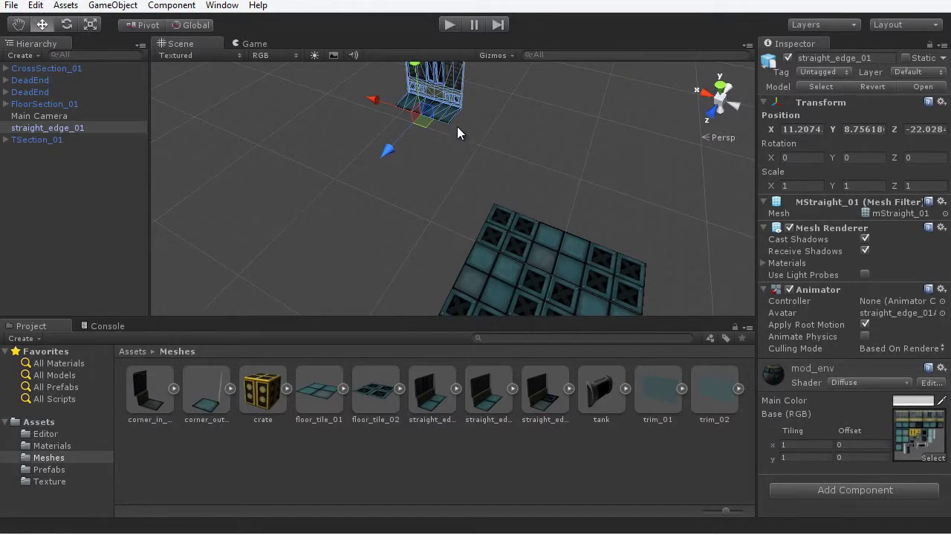
- Maximize the Scene view and vertex-snap straight_edge_01 to the outer negative-X corner of the floor section's far end
key(shift+space)
alt+drag(531, 172, 552, 250)
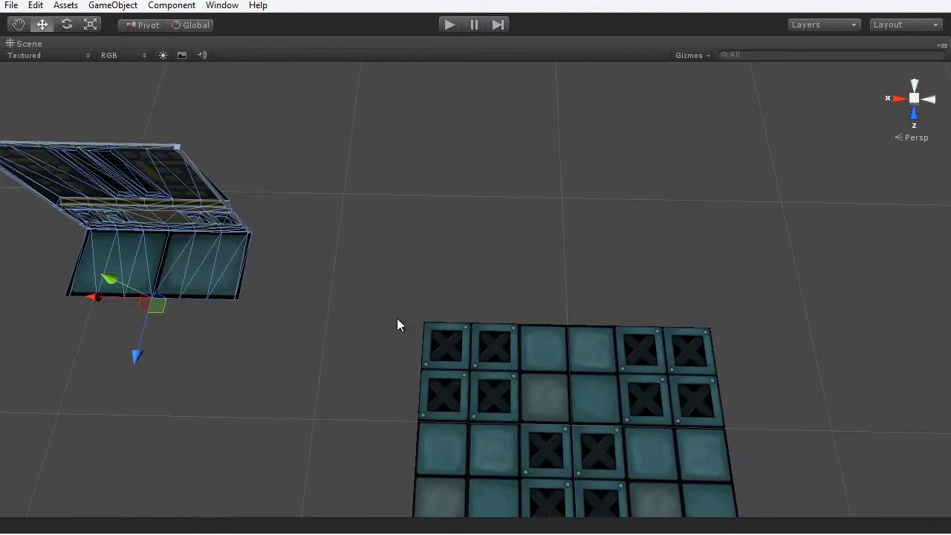
key(v)
drag(253, 299, 712, 316)
alt+drag(775, 379, 693, 296)
click(693, 295)
scroll(726, 295, up, 6)
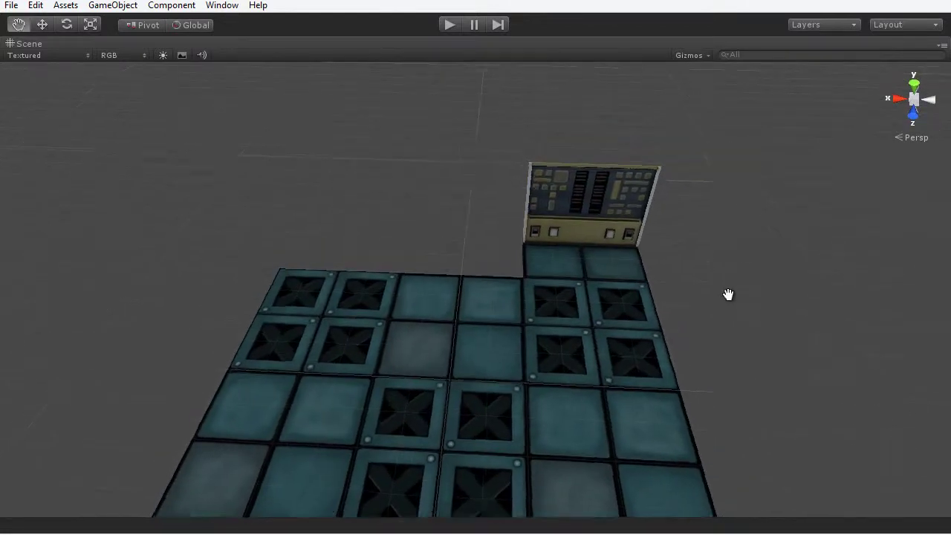
click(616, 219)
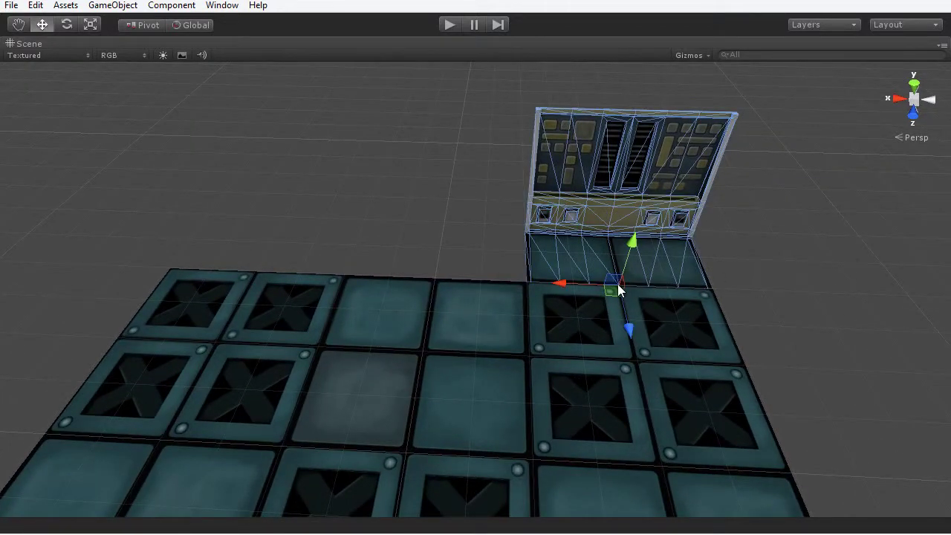
- Duplicate the straight_edge_01 wall and vertex-snap the copy flush against the first wall's positive-X side
key(ctrl+d)
drag(550, 281, 335, 255)
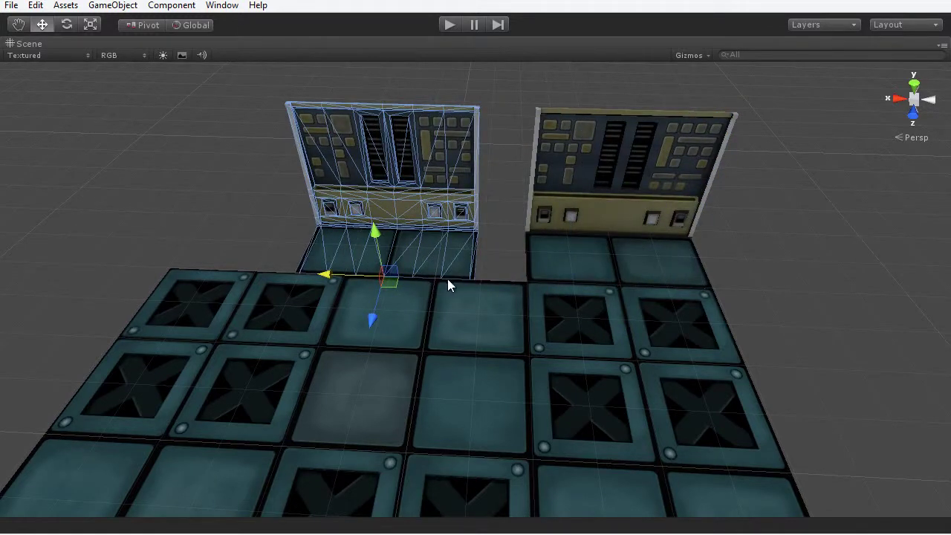
key(v)
drag(475, 280, 517, 281)
click(470, 275)
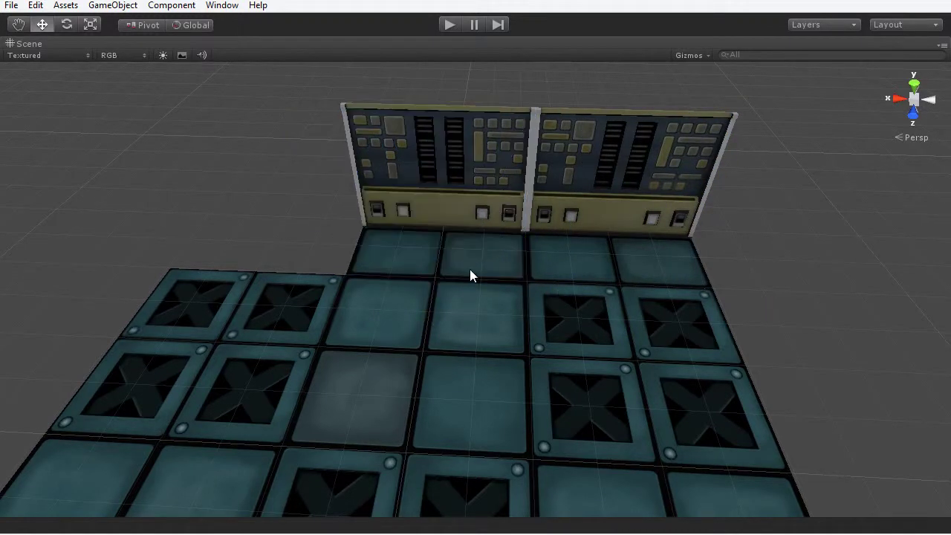
- Restore the full editor layout and place the straight_edge_02 mesh from the Meshes folder in the scene
scroll(605, 236, down, 5)
alt+drag(607, 244, 626, 293)
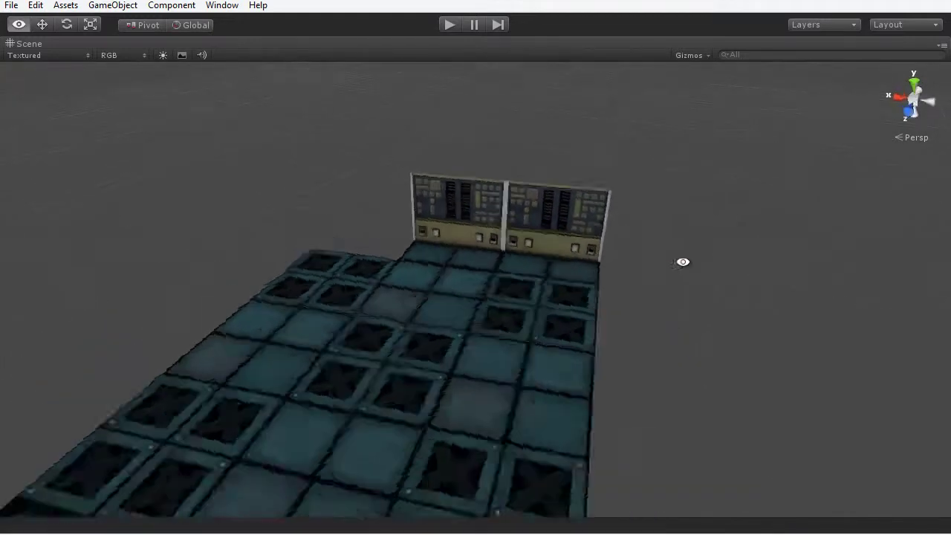
key(shift+space)
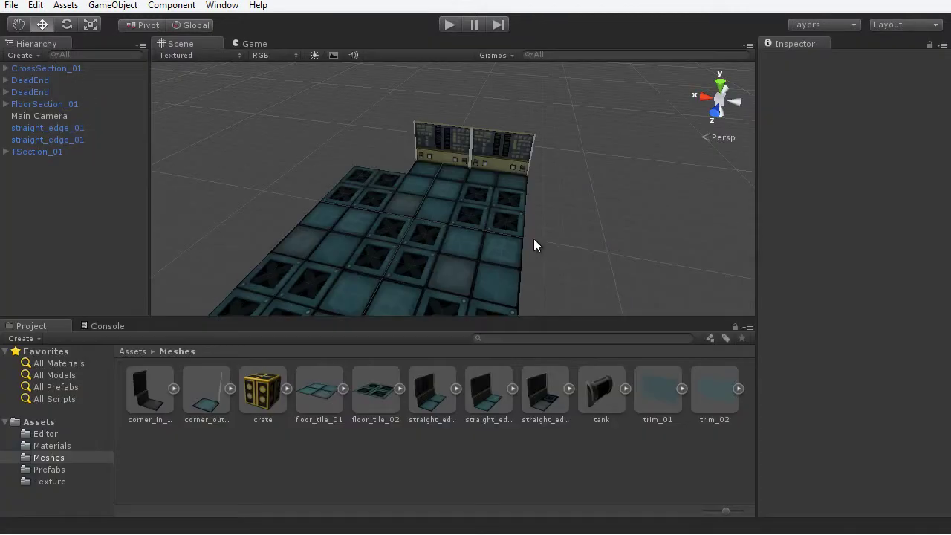
click(473, 399)
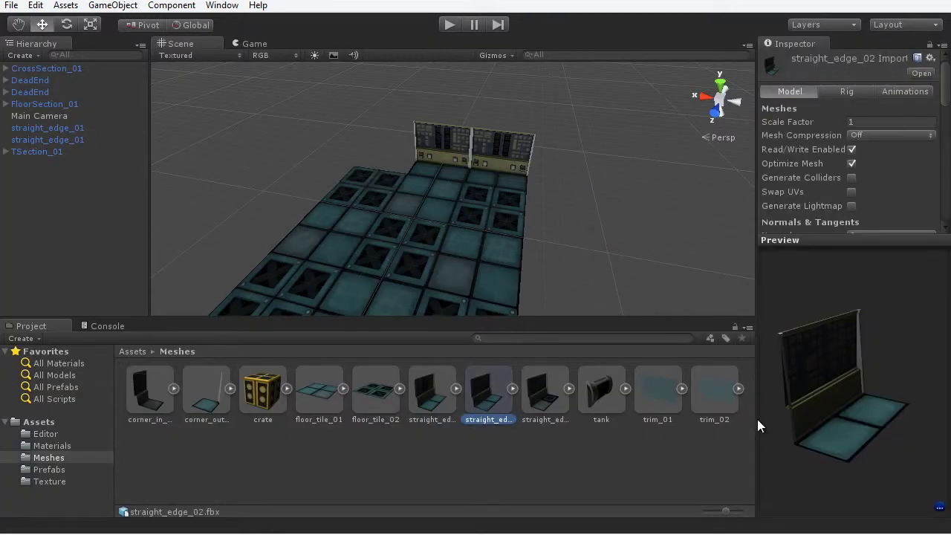
drag(790, 396, 780, 428)
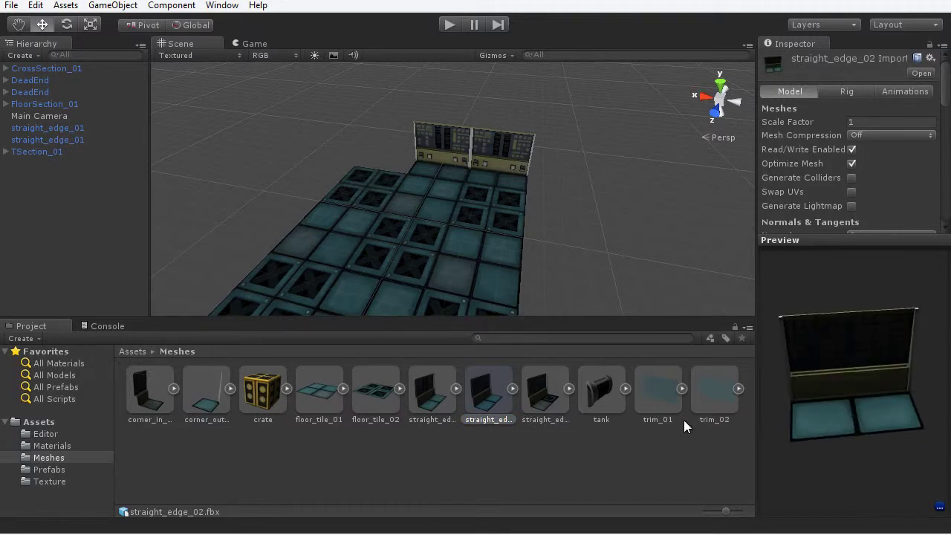
drag(489, 394, 373, 141)
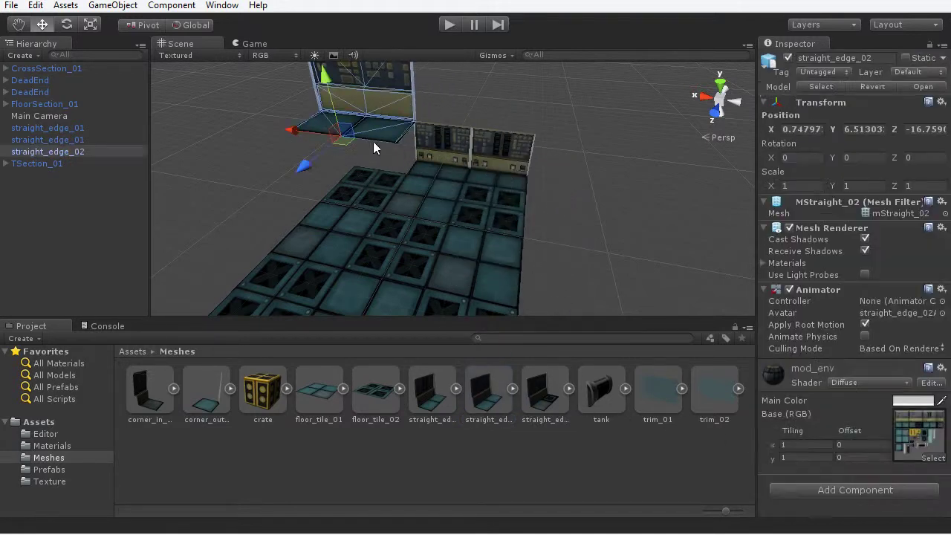
- Maximize the Scene view and snap straight_edge_02 beside the second straight_edge_01 along the floor section's far end
key(shift+space)
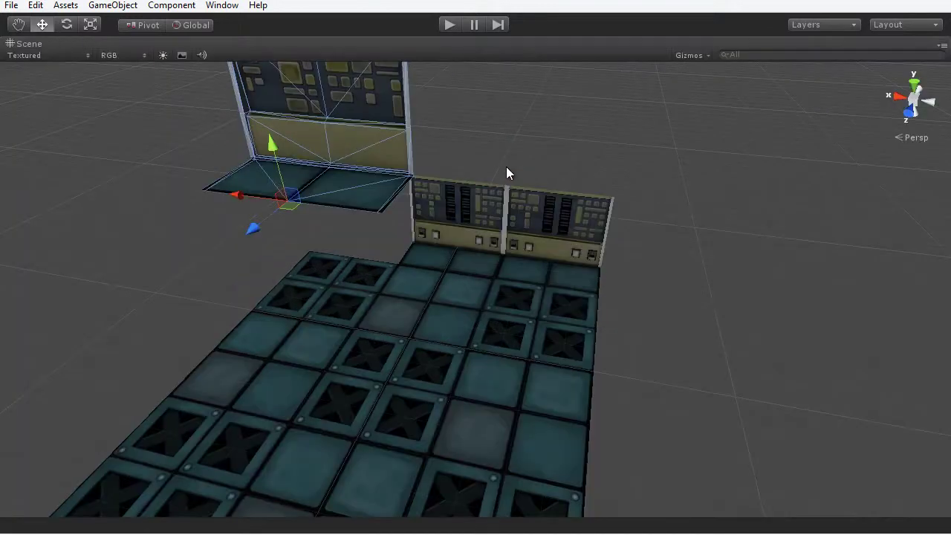
alt+drag(506, 167, 466, 245)
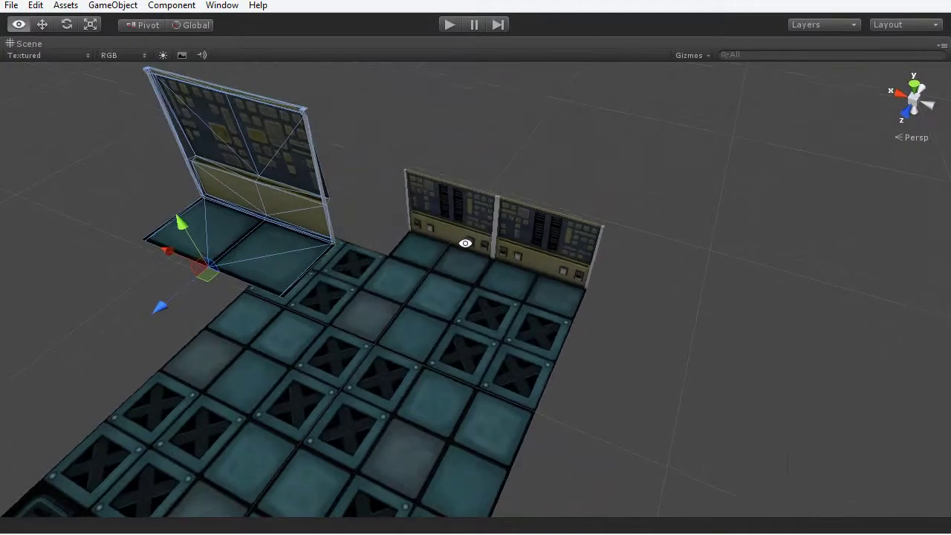
drag(336, 329, 400, 247)
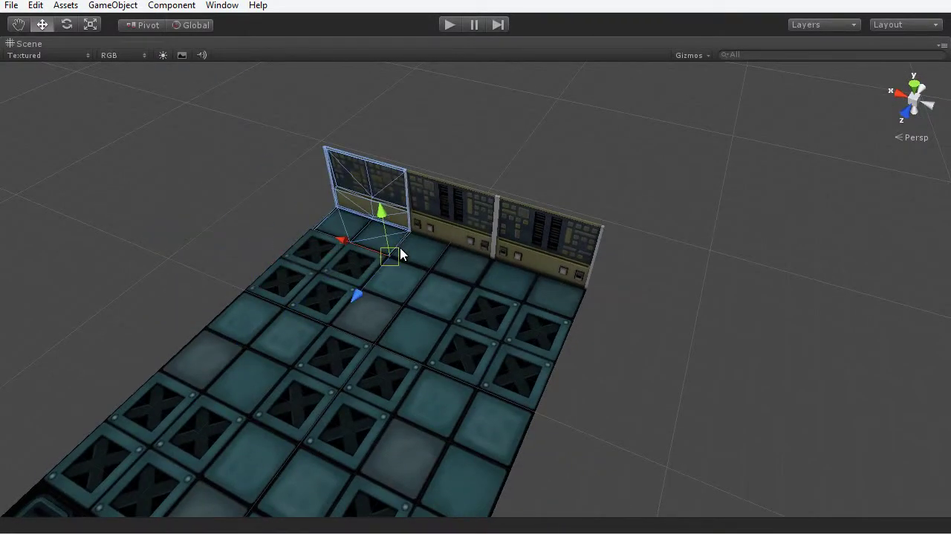
- Vertex-snap straight_edge_02's outer floor corner to the positive-X corner of the floor section
alt+drag(276, 325, 418, 361)
scroll(419, 361, up, 10)
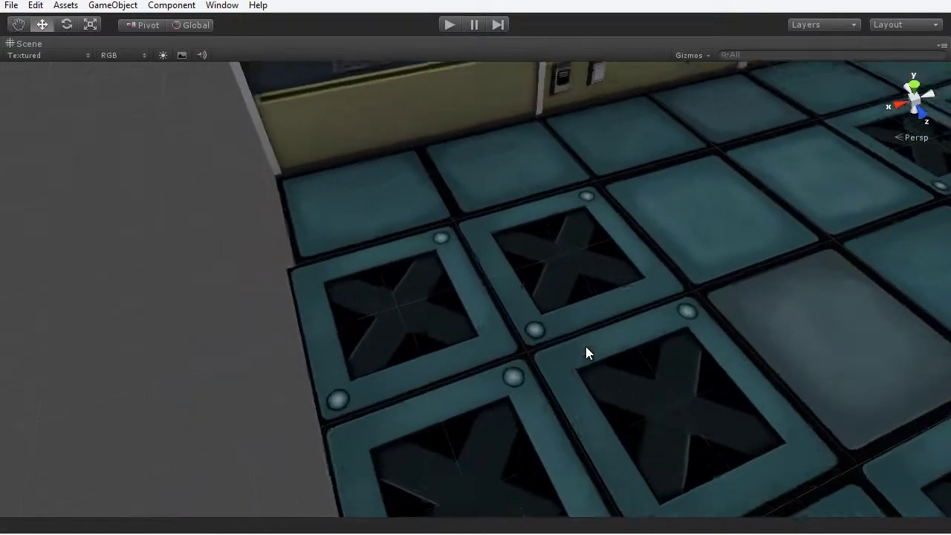
scroll(585, 346, down, 8)
alt+drag(586, 346, 492, 394)
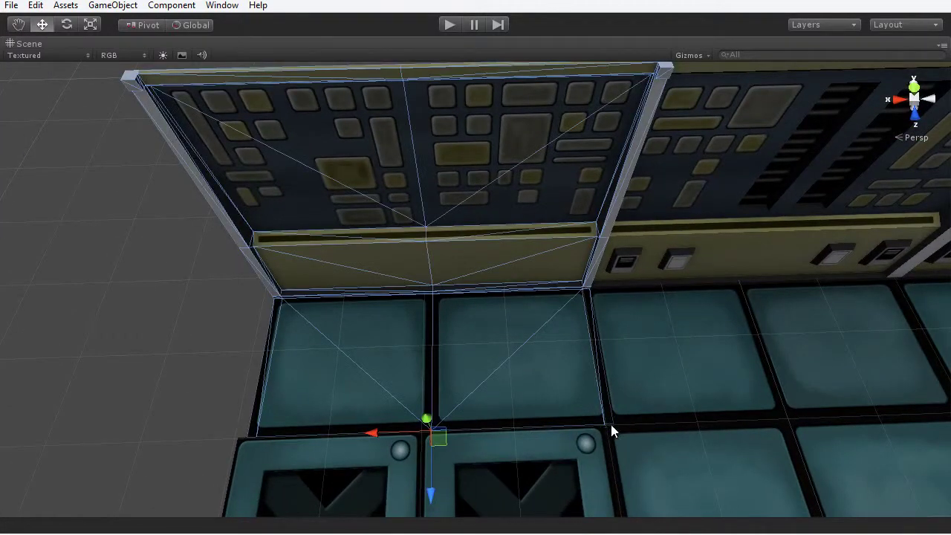
key(v)
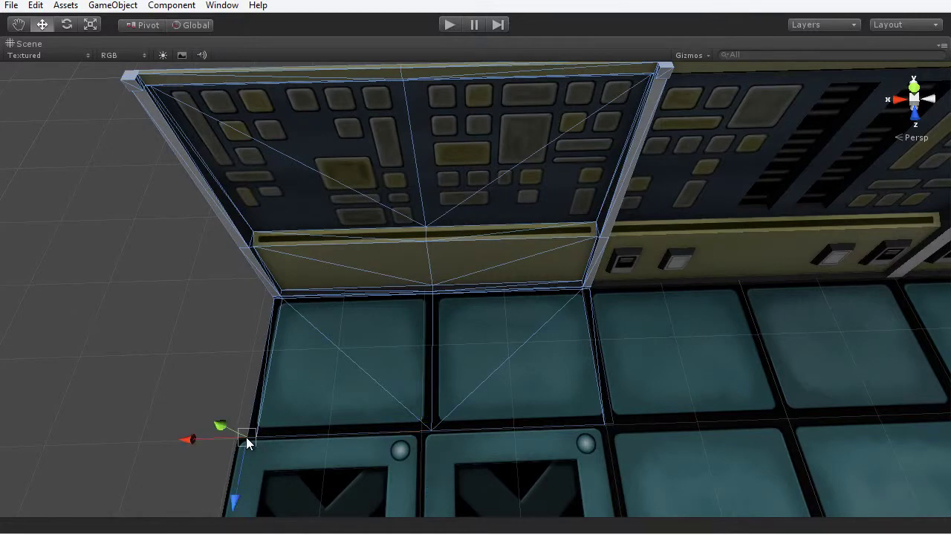
drag(246, 437, 242, 438)
click(163, 339)
- Restore the full editor layout and place the corner_in_01 mesh from the Meshes folder in the scene
scroll(727, 317, down, 5)
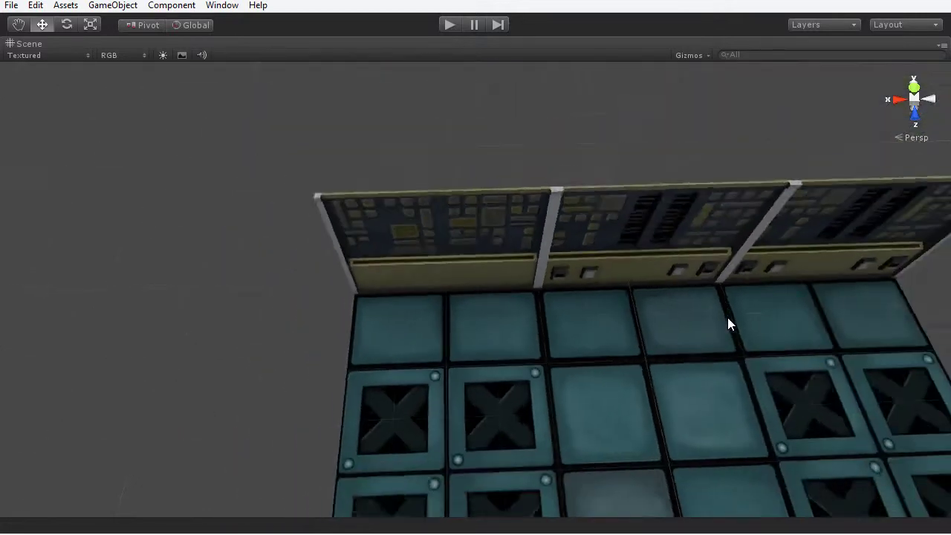
alt+drag(727, 317, 675, 292)
scroll(672, 287, down, 4)
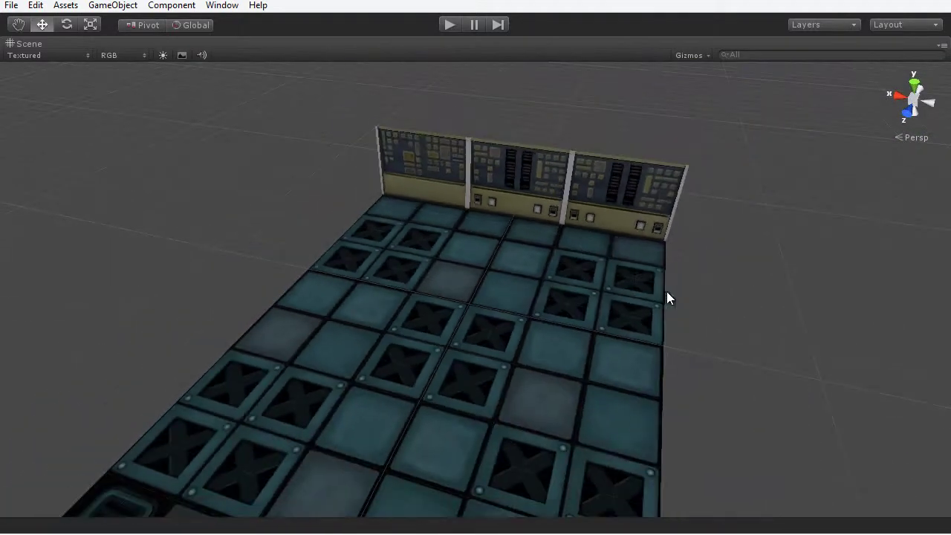
alt+drag(463, 285, 533, 290)
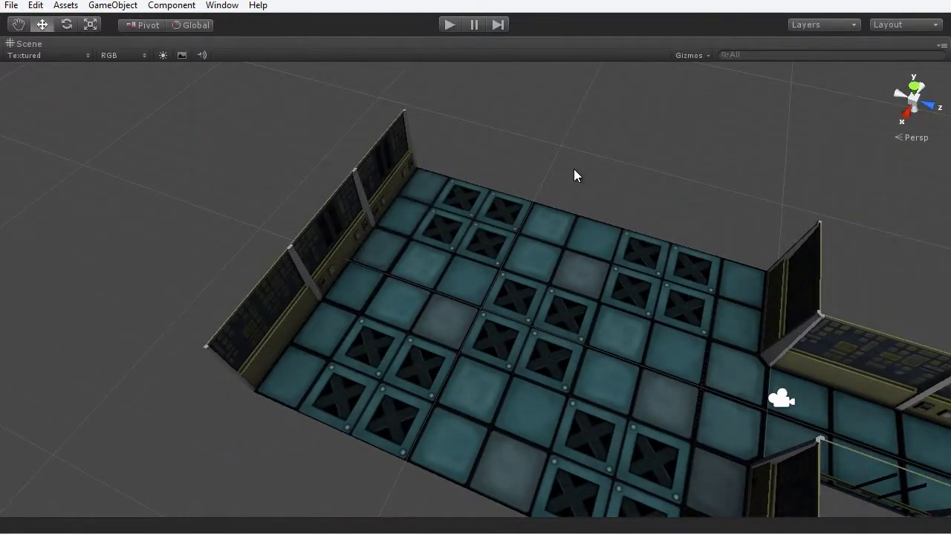
alt+drag(626, 272, 484, 262)
key(shift+space)
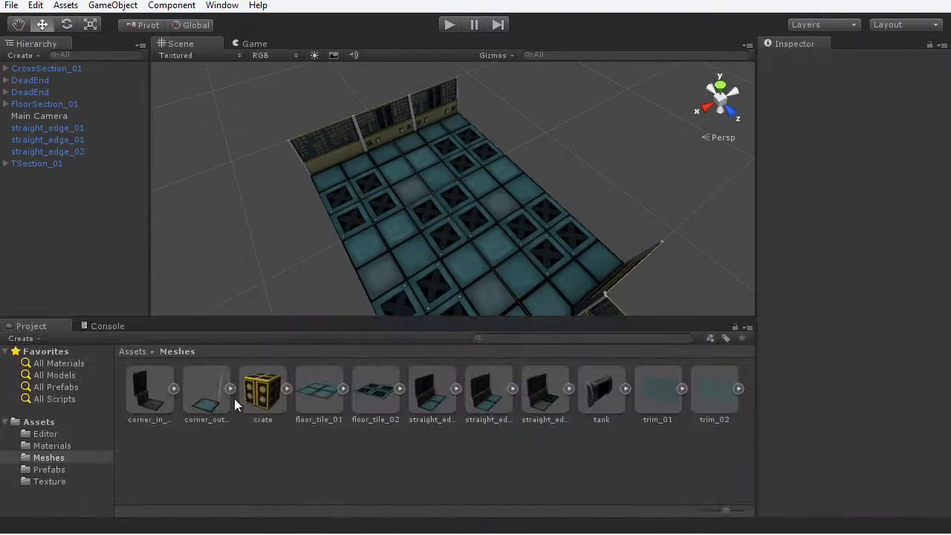
drag(152, 390, 553, 153)
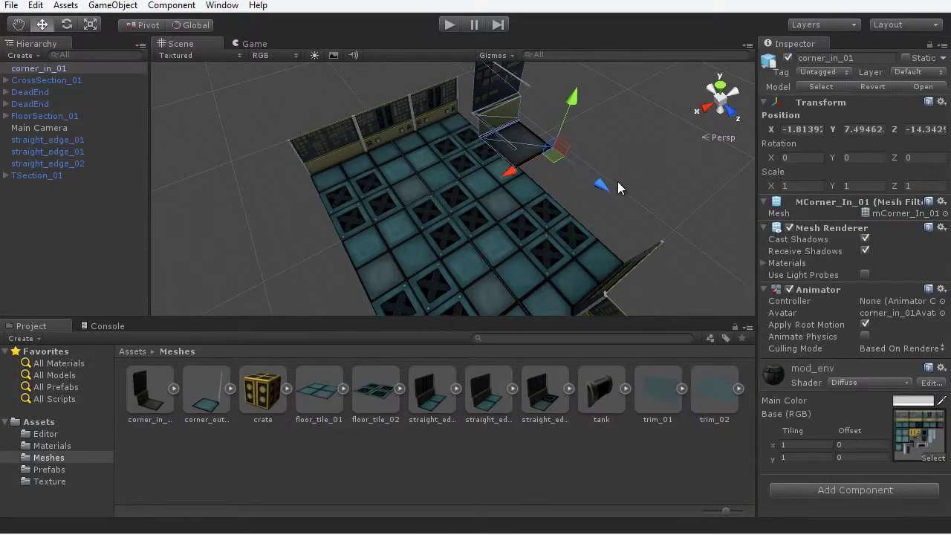
- Maximize the Scene view and snap corner_in_01 to the positive-X end of the wall row, beside straight_edge_02
key(shift+space)
alt+drag(664, 240, 359, 332)
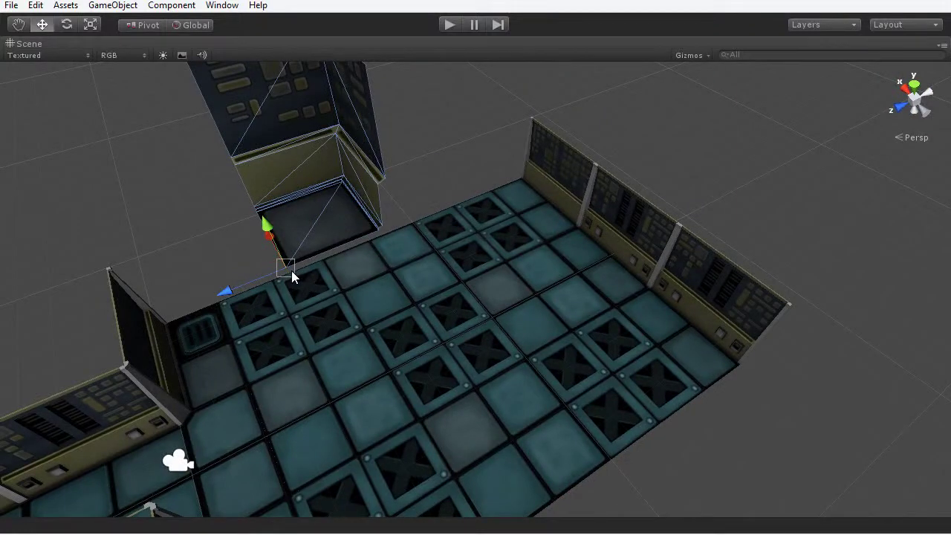
drag(293, 273, 458, 208)
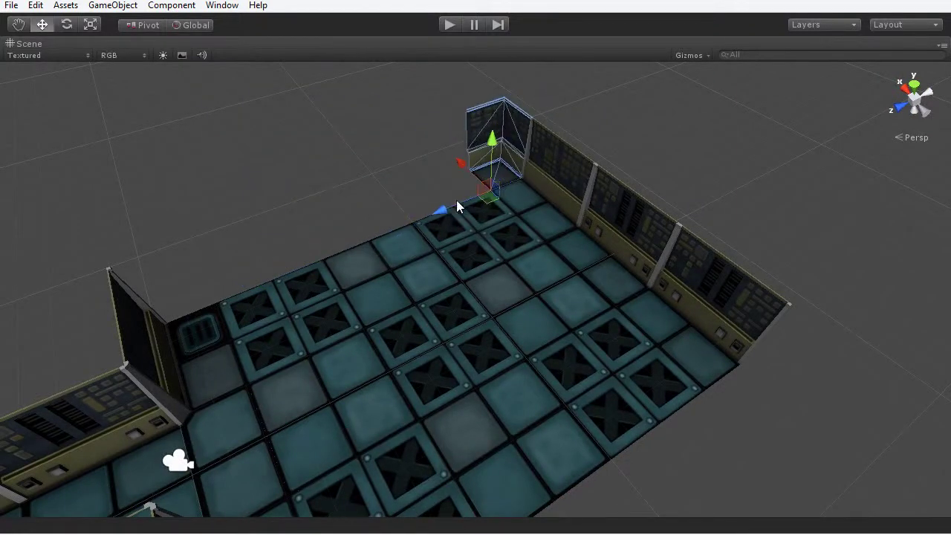
alt+drag(482, 290, 773, 298)
alt+right_drag(661, 308, 715, 369)
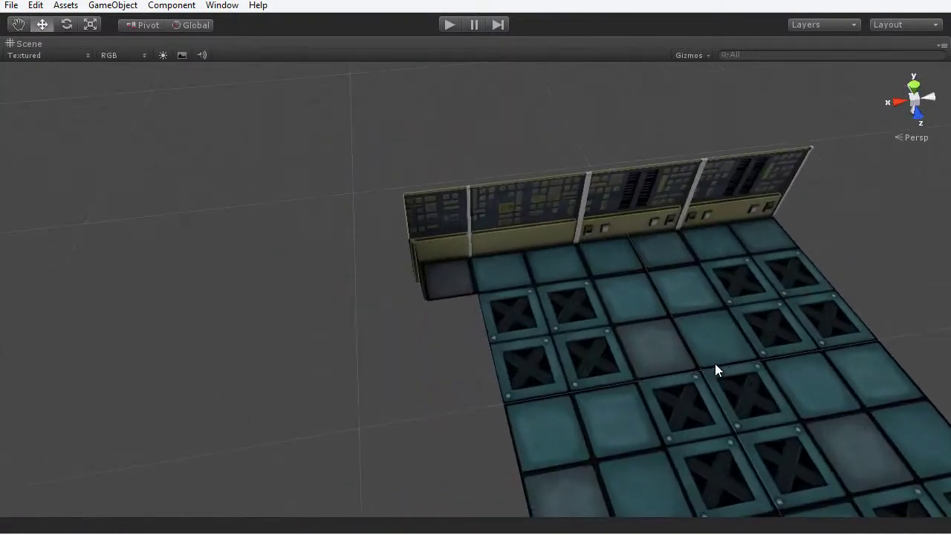
- Duplicate corner_in_01, move the copy past the negative-X end of the wall row and mirror it with a negative X scale
click(455, 281)
alt+drag(709, 340, 703, 349)
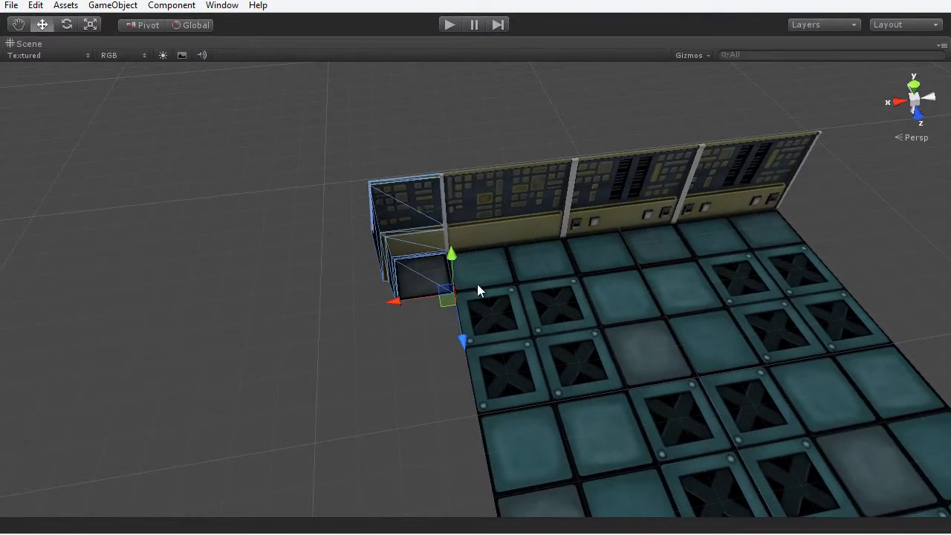
drag(398, 300, 690, 304)
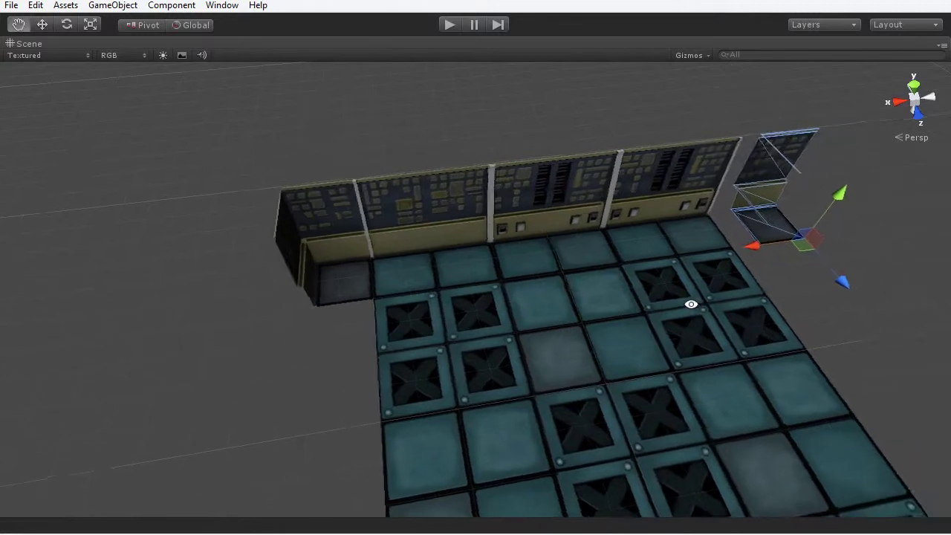
key(shift+space)
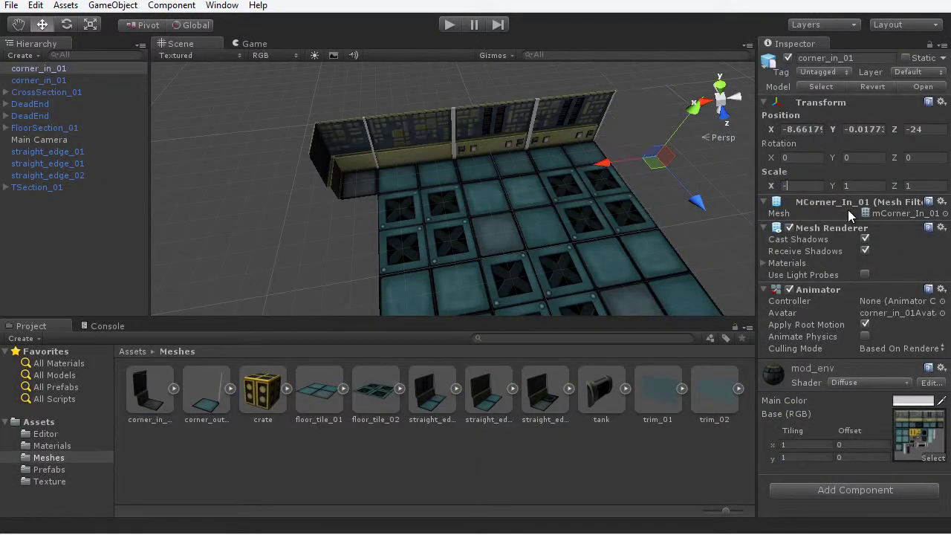
- Maximize the Scene view and vertex-snap the mirrored corner_in_01 to the negative-X end of the wall row
key(shift+space)
alt+drag(659, 212, 512, 261)
drag(622, 238, 570, 240)
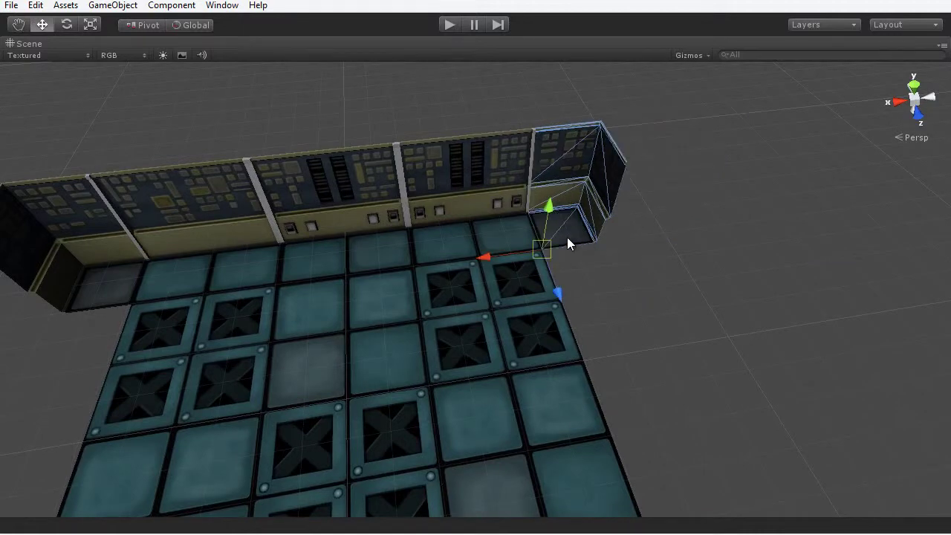
click(573, 318)
- Examine the walled end of the floor section and how it connects to the corridors and dead ends
alt+drag(573, 318, 553, 279)
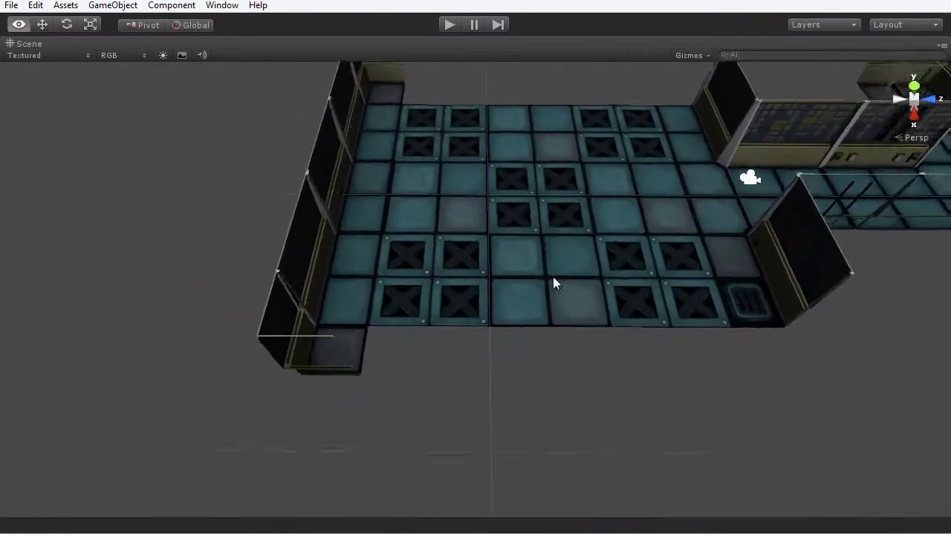
scroll(553, 279, up, 2)
scroll(382, 365, down, 2)
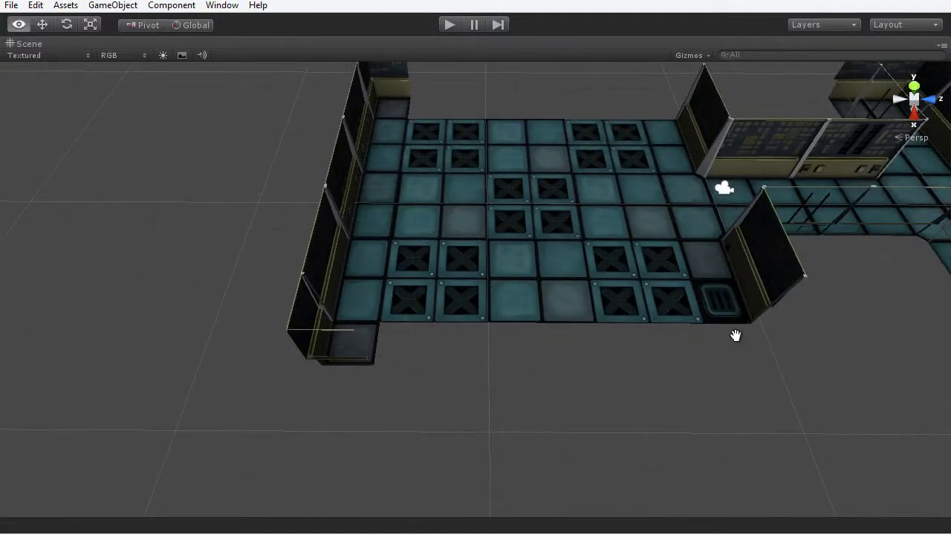
alt+drag(735, 333, 628, 345)
scroll(788, 312, up, 1)
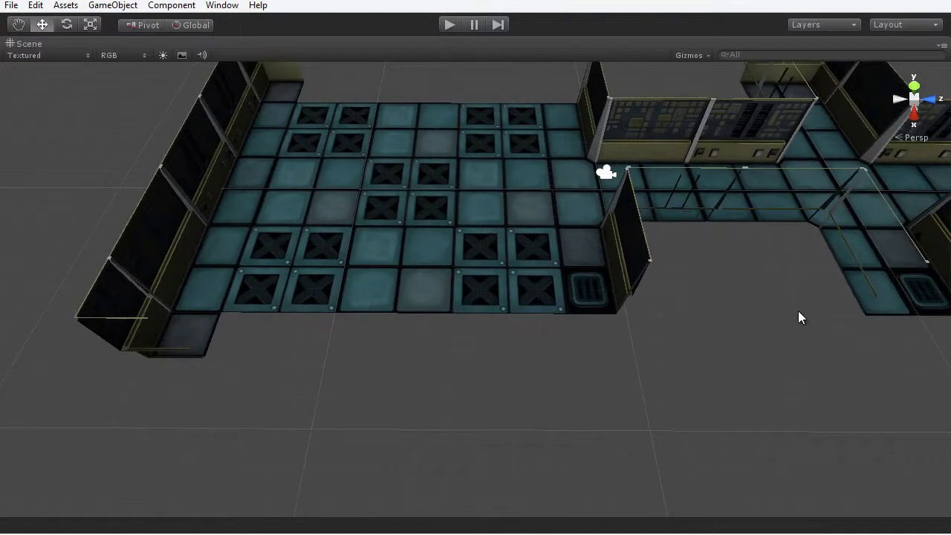
scroll(787, 314, down, 8)
middle_drag(764, 319, 565, 309)
scroll(704, 297, up, 2)
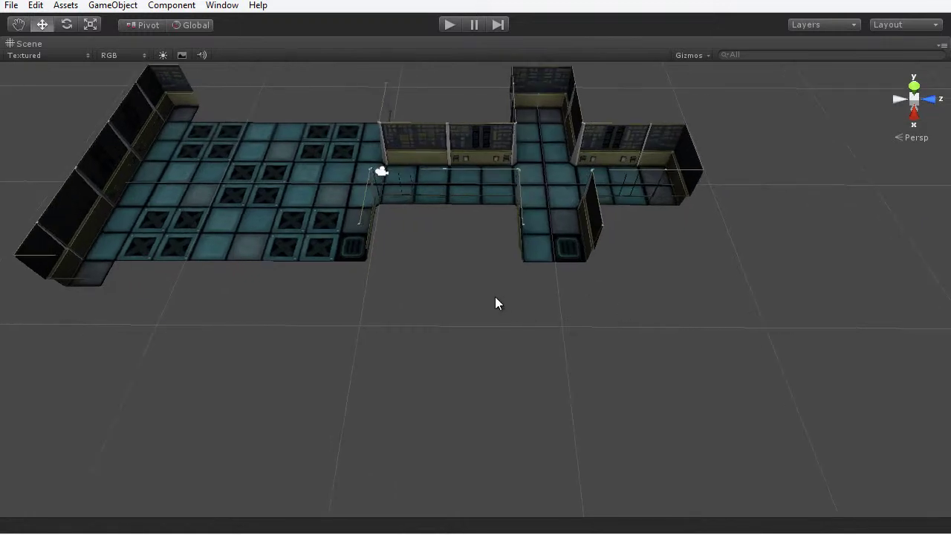
scroll(483, 379, down, 2)
alt+drag(478, 357, 578, 302)
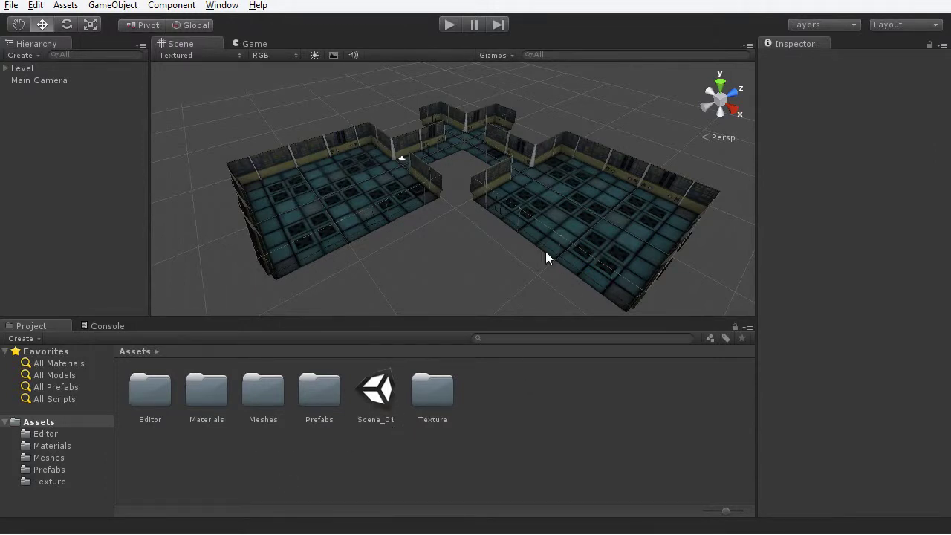
- Create a point light inside the room next to the Main Camera
alt+drag(463, 198, 475, 228)
scroll(463, 228, up, 5)
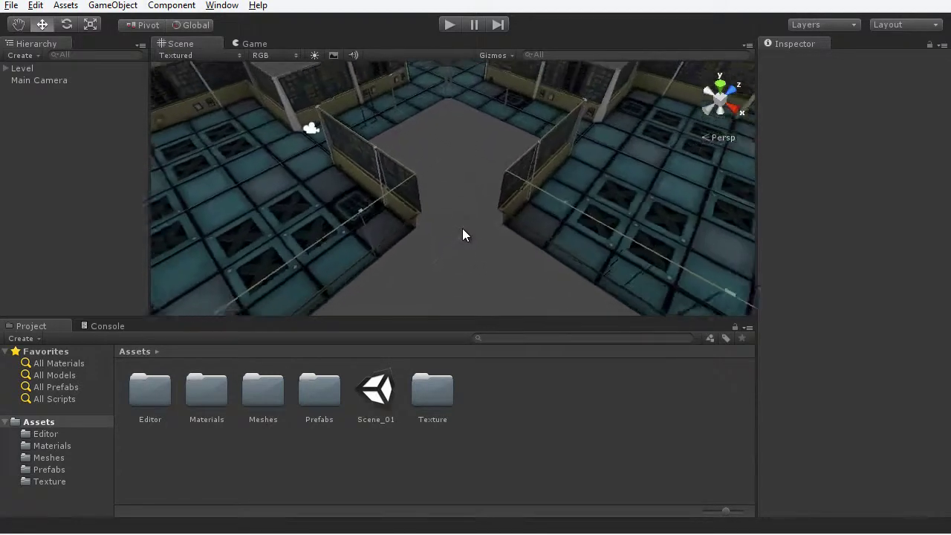
scroll(463, 230, down, 5)
scroll(443, 222, up, 4)
middle_drag(443, 223, 483, 185)
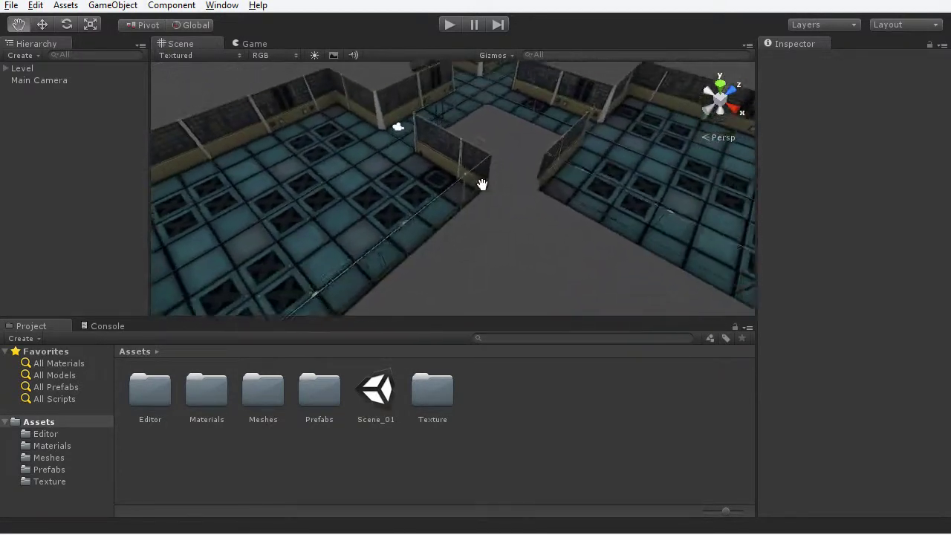
alt+drag(482, 184, 335, 134)
scroll(506, 223, up, 1)
scroll(488, 234, up, 2)
click(122, 6)
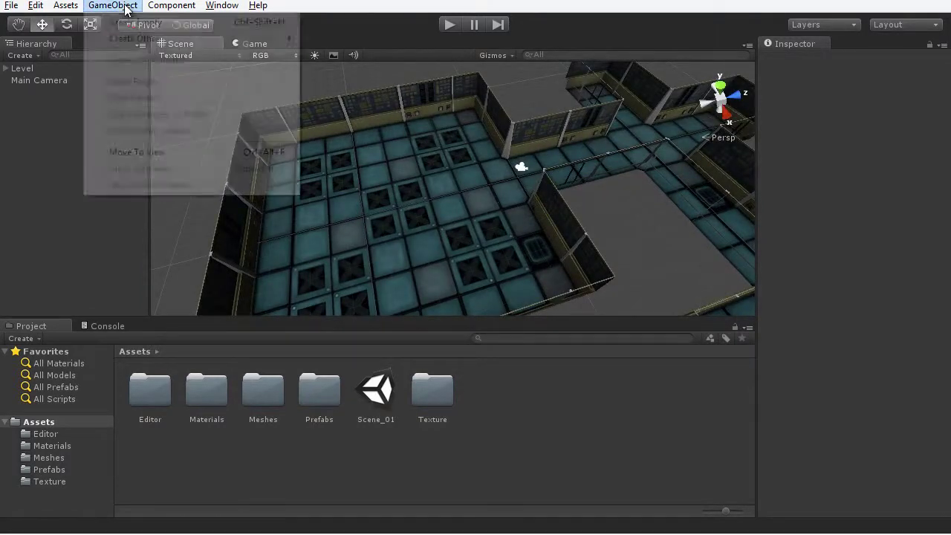
mouse_move(129, 40)
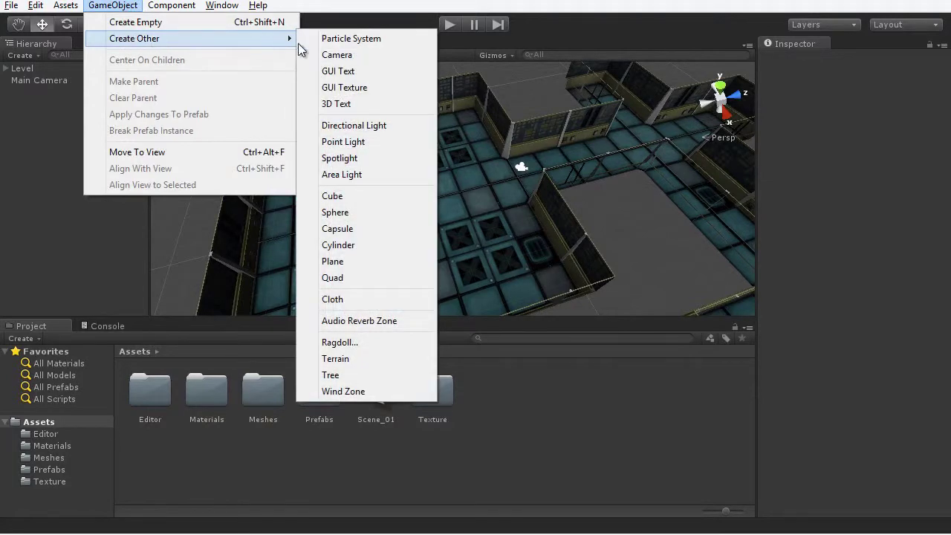
click(360, 142)
mouse_move(466, 192)
alt+mouse_down()
mouse_move(538, 228)
mouse_move(476, 197)
alt+mouse_up()
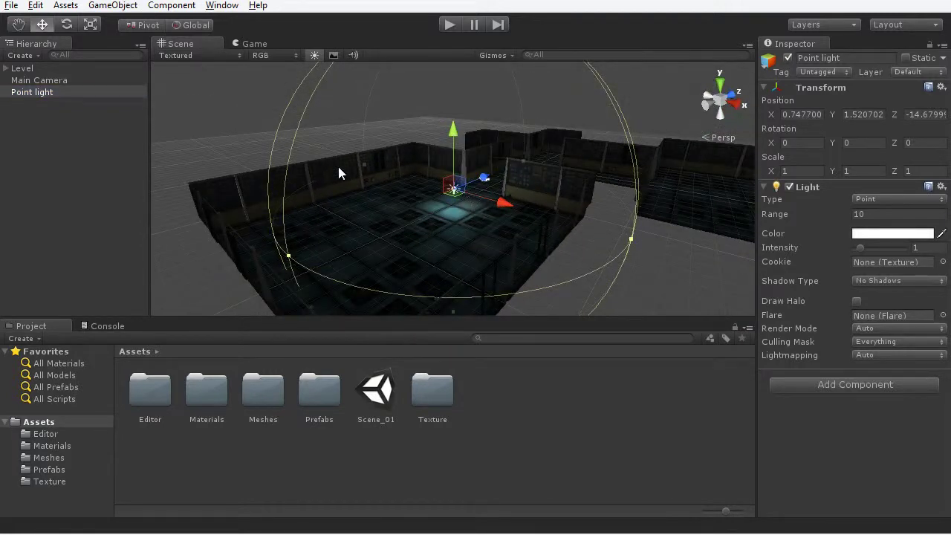
click(6, 68)
mouse_move(140, 123)
mouse_down()
mouse_move(141, 209)
mouse_move(143, 106)
mouse_up()
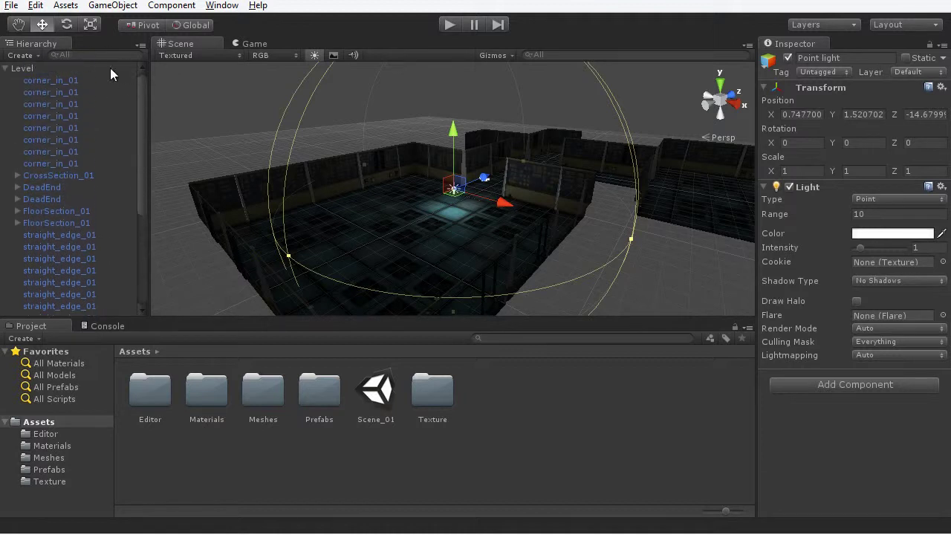
click(6, 69)
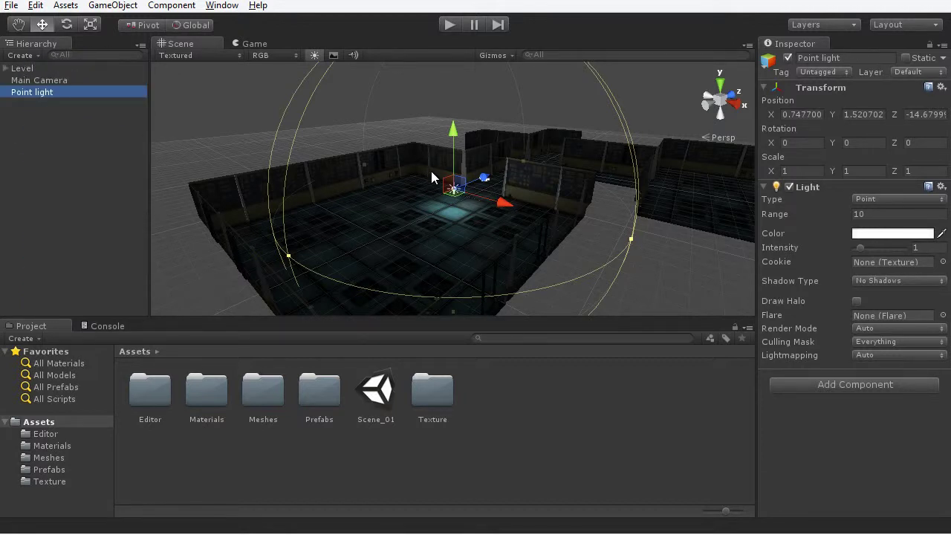
- Move the point light toward the room's positive-X side, at about X 3.76 and Z -14.58, and raise it to about Y 2.84
alt+drag(432, 177, 571, 195)
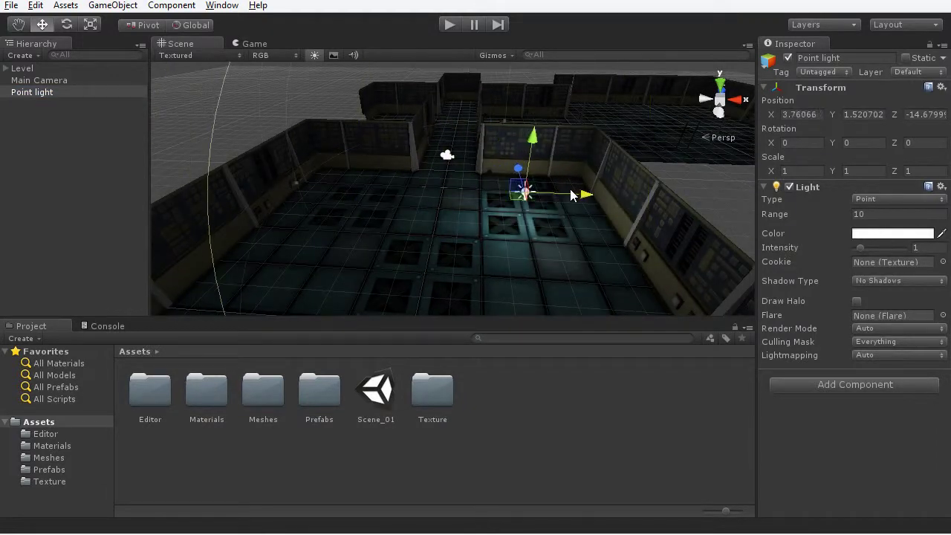
drag(533, 137, 532, 113)
alt+drag(473, 223, 458, 143)
key(w)
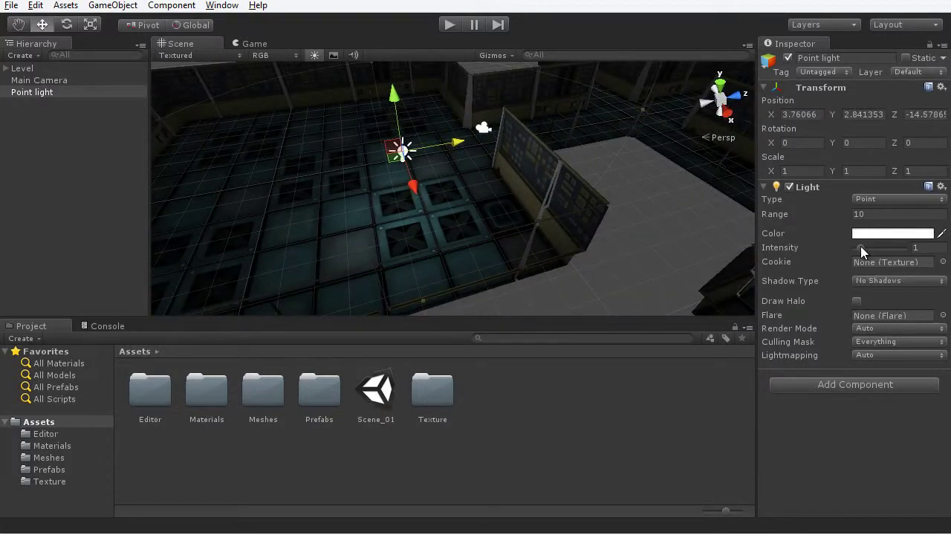
- Set the point light's intensity to 1.4 and its color to a pale blue of RGB 219, 226, 255
drag(861, 246, 862, 246)
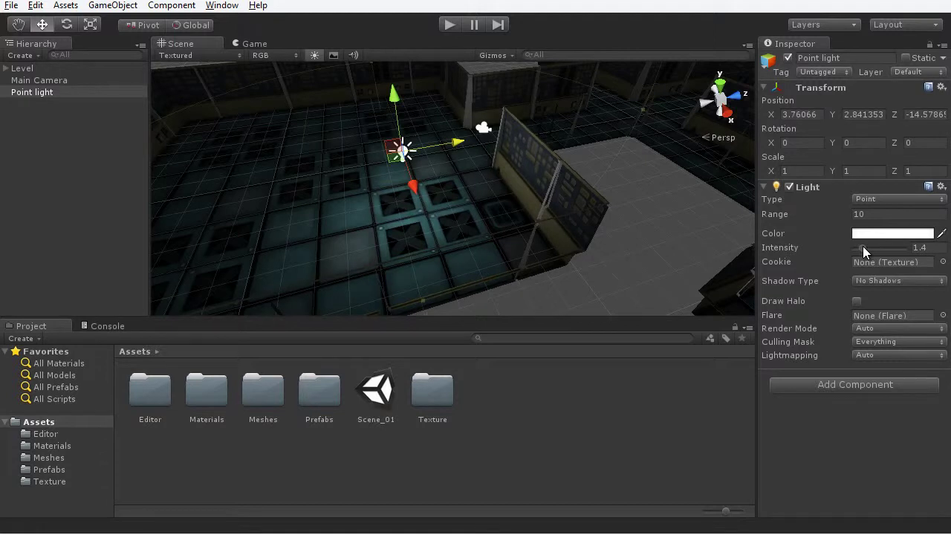
click(865, 233)
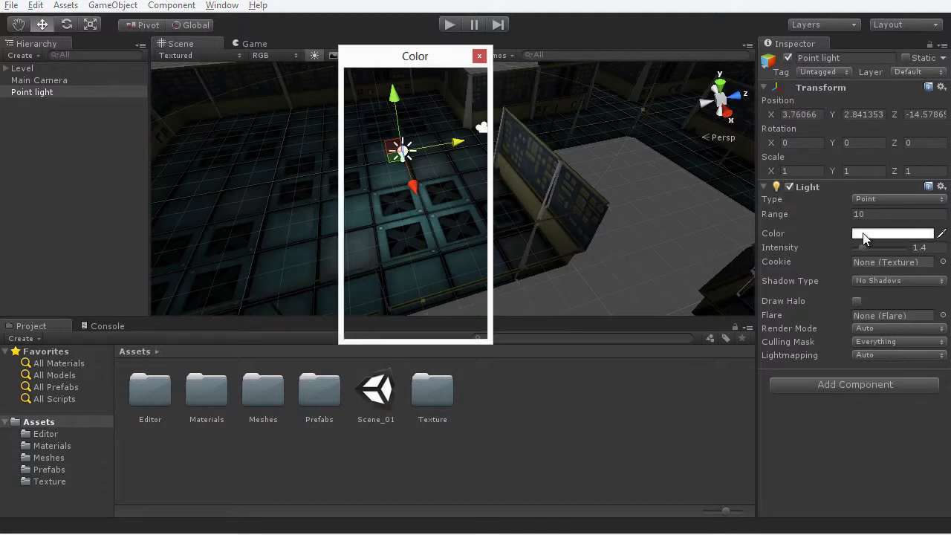
drag(483, 167, 473, 152)
drag(386, 120, 369, 113)
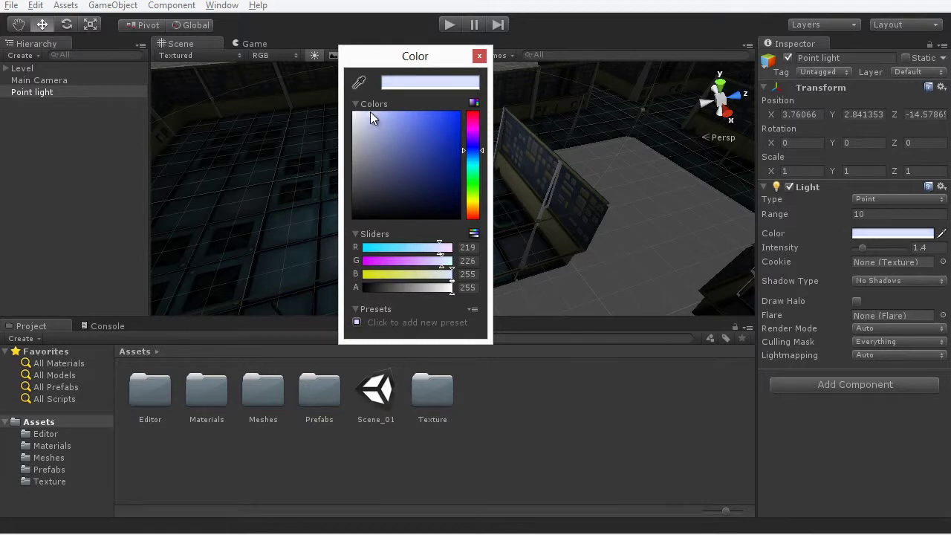
click(479, 56)
- Duplicate the point light across the room at about X -3.34 and give the copy an intensity of 2 and a light red color
alt+drag(519, 156, 416, 206)
key(ctrl+d)
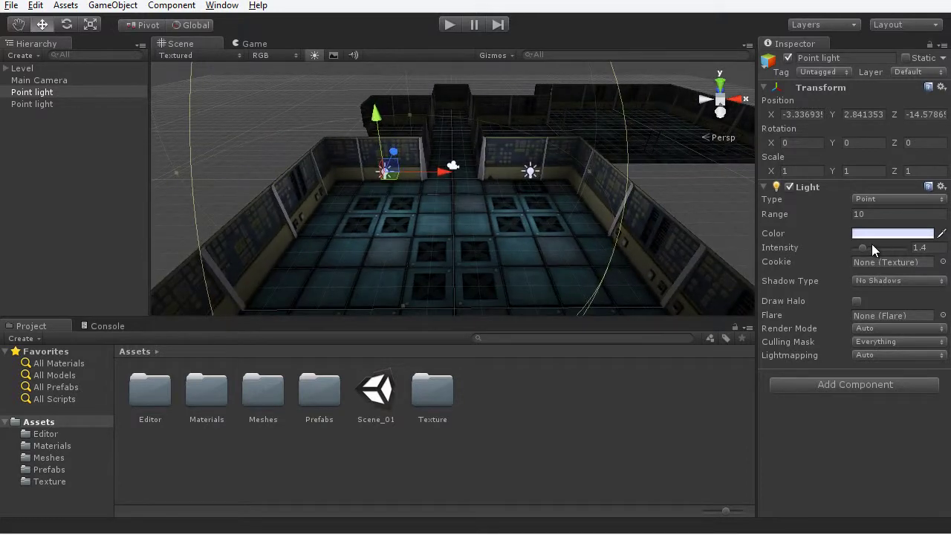
drag(863, 247, 868, 247)
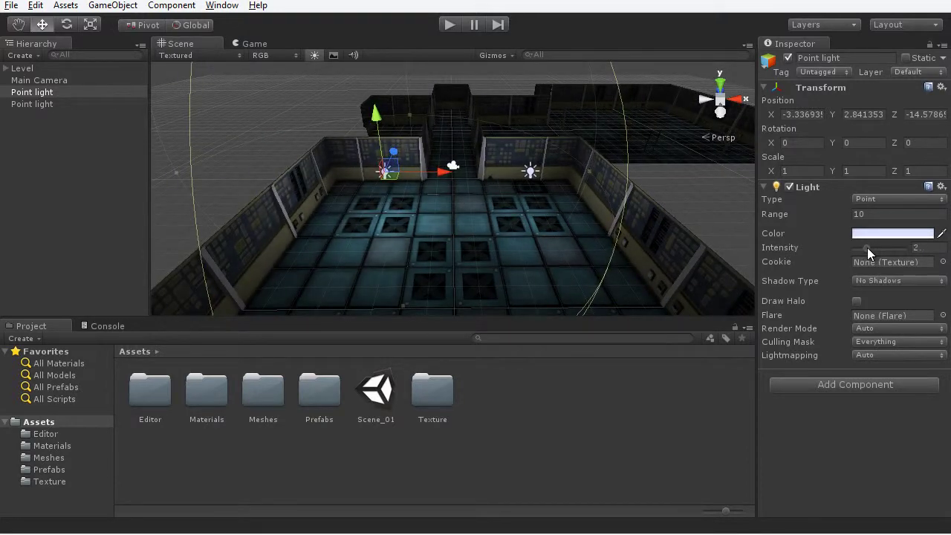
click(869, 234)
click(470, 114)
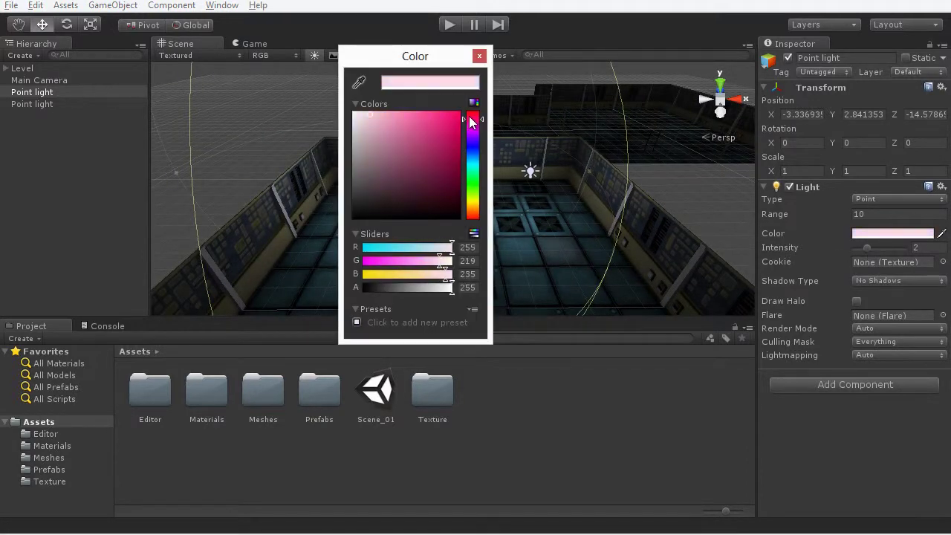
mouse_move(415, 121)
mouse_down()
mouse_move(394, 112)
mouse_move(407, 119)
mouse_up()
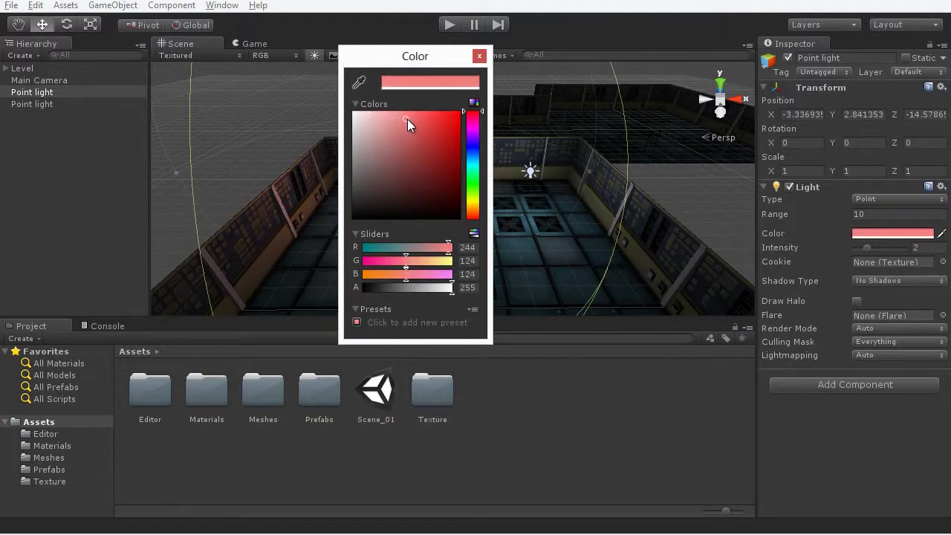
click(480, 56)
- Set the intensity of the pale blue light to 2.2 and of the red light to 3
alt+drag(483, 134, 566, 240)
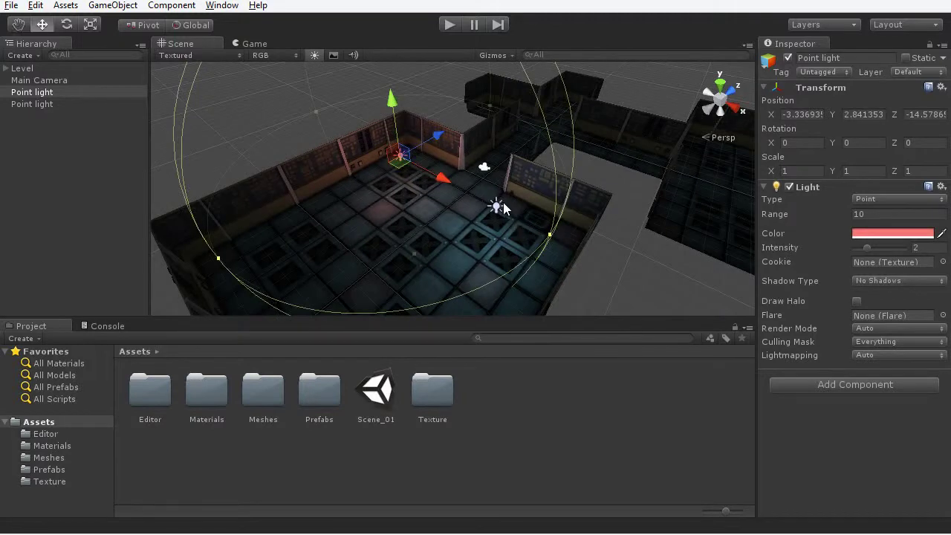
click(496, 207)
key(f)
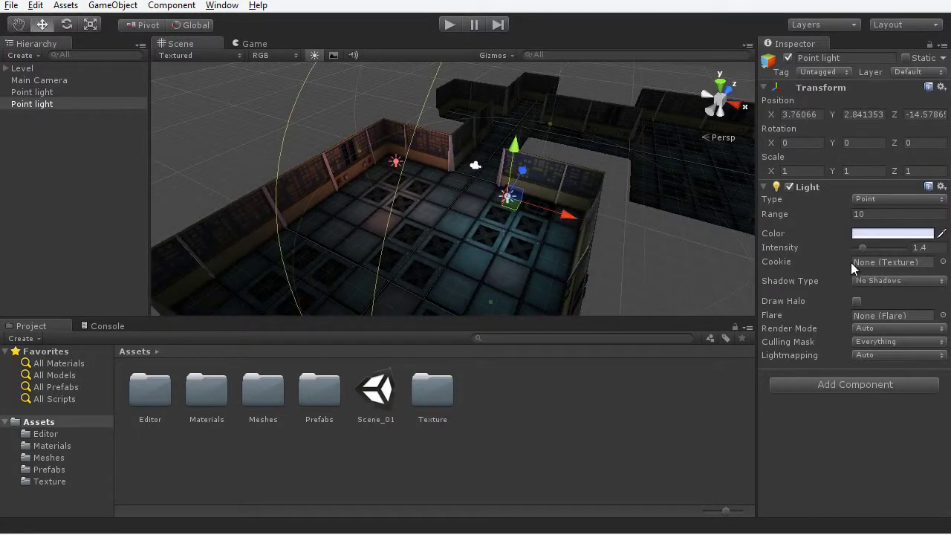
drag(865, 247, 868, 248)
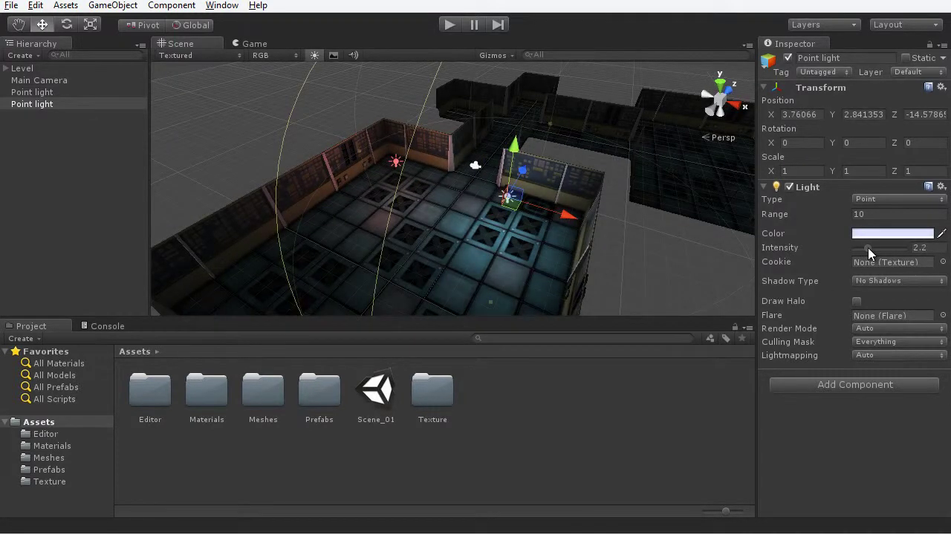
alt+drag(372, 197, 415, 181)
click(394, 168)
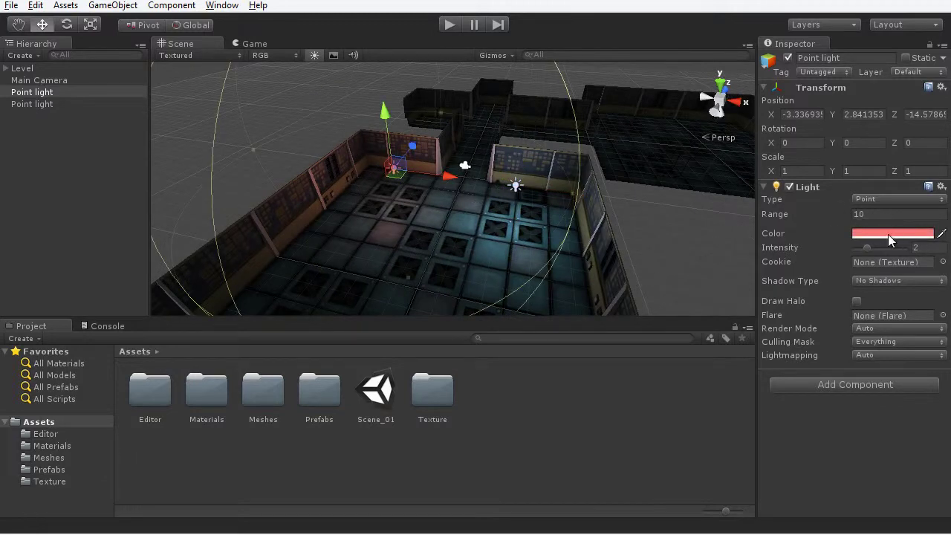
drag(870, 246, 864, 248)
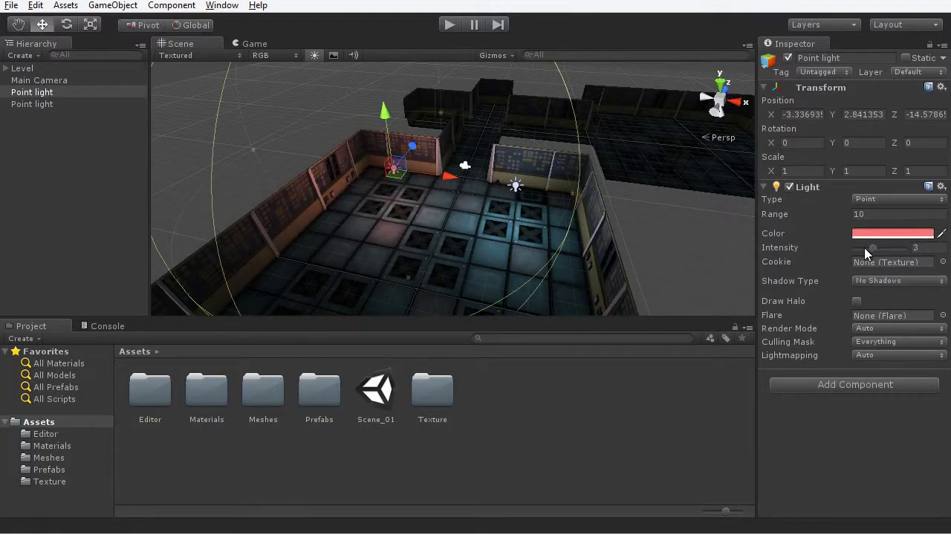
- Maximize the Scene view, duplicate the pale blue light and move the copy to the diagonally opposite corner area of the room
alt+drag(350, 228, 456, 195)
key(shift+space)
alt+drag(491, 257, 765, 336)
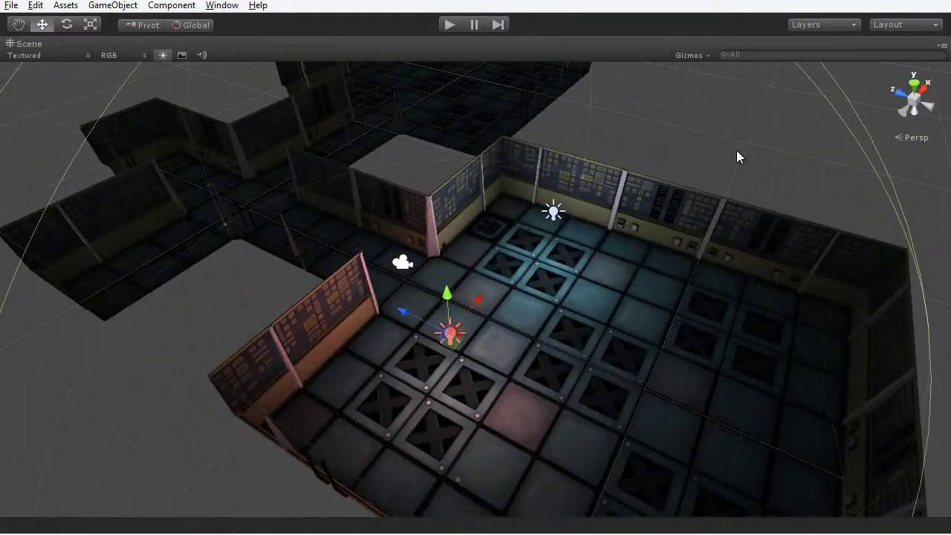
alt+drag(671, 249, 719, 334)
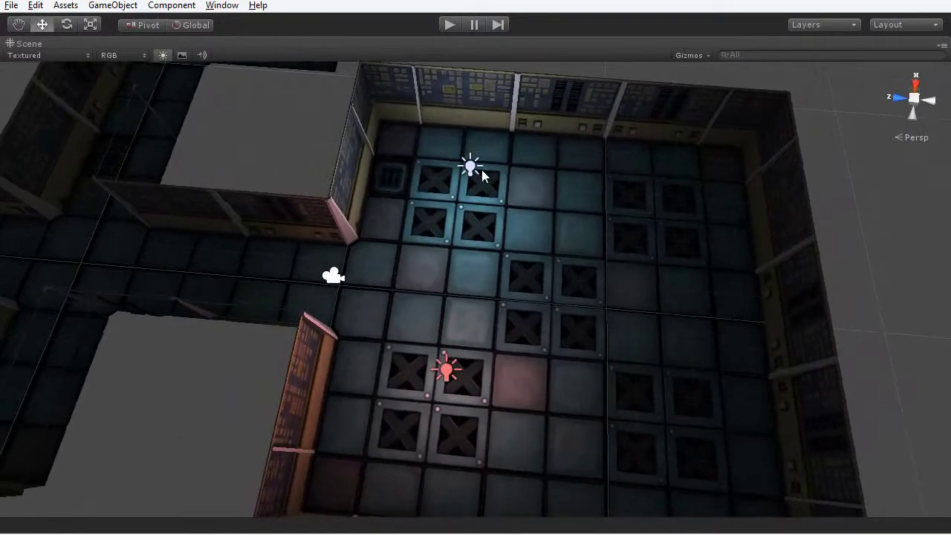
click(475, 168)
key(ctrl+d)
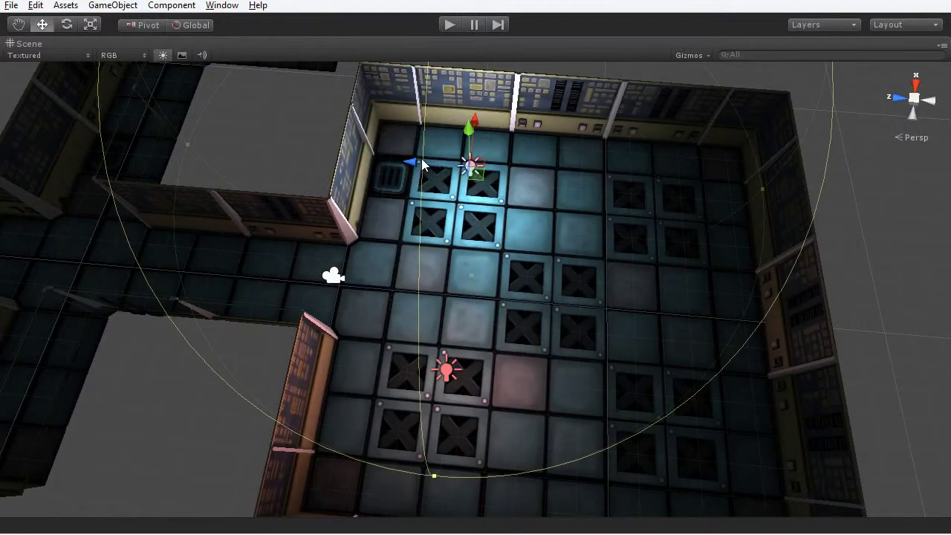
drag(438, 165, 671, 340)
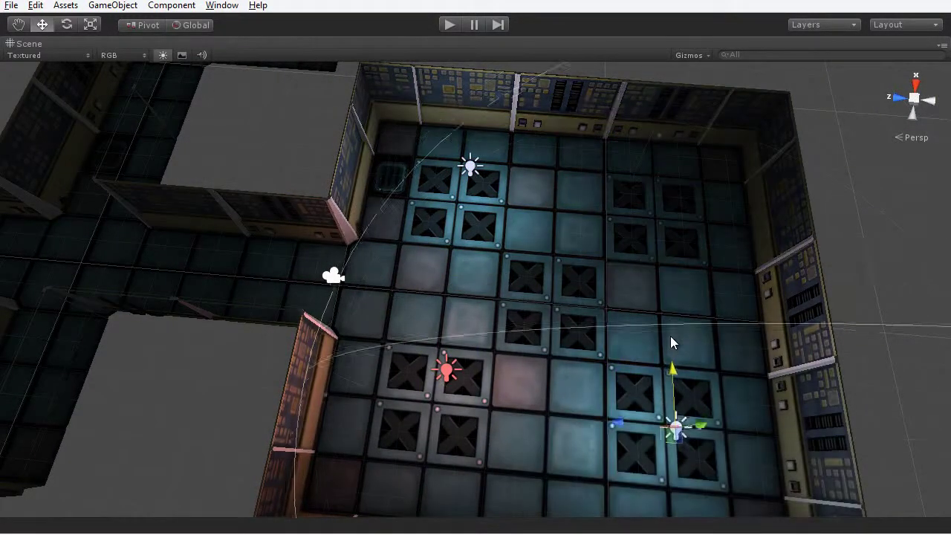
- Duplicate the red light and move the copy to the room's remaining unlit corner area, diagonally opposite the original
click(447, 372)
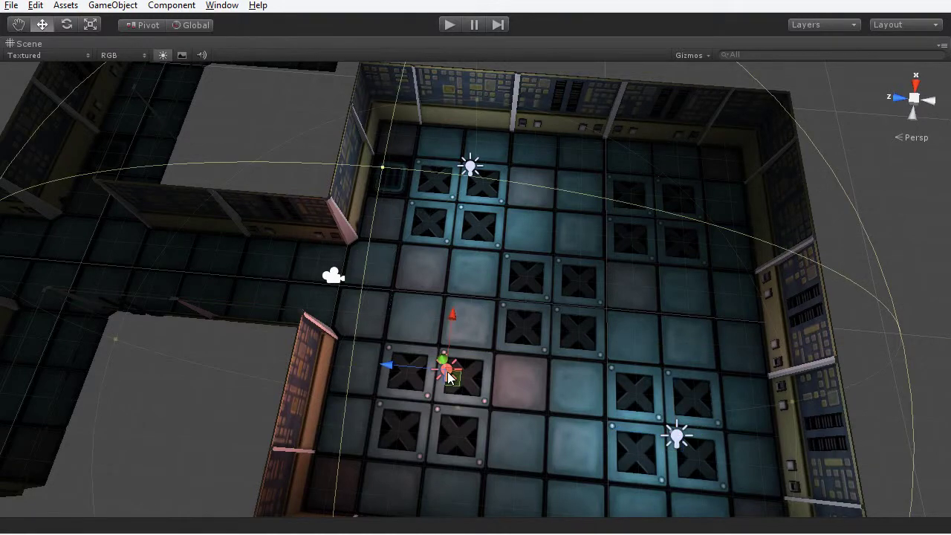
key(ctrl+d)
drag(398, 366, 611, 392)
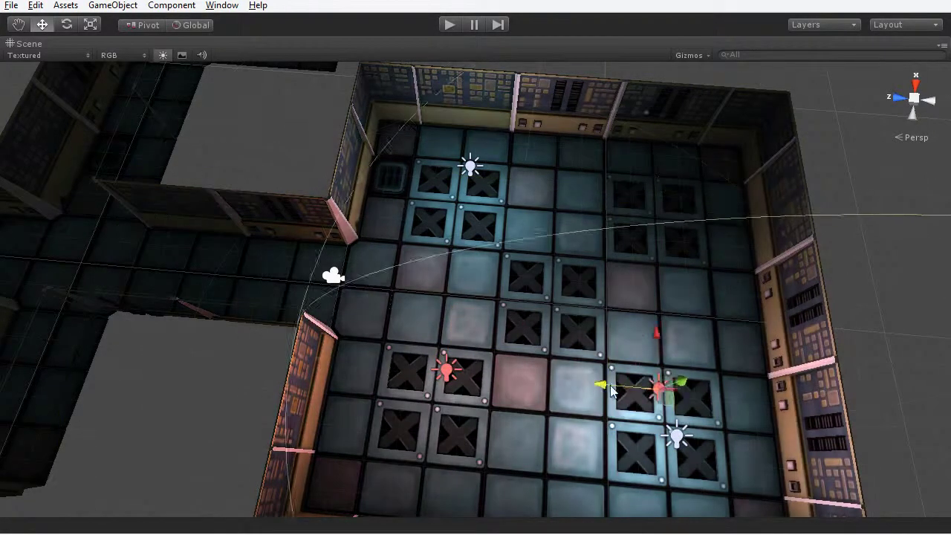
drag(657, 335, 458, 384)
- Duplicate all four of the room's point lights together and move the copies into the second large room
click(495, 332)
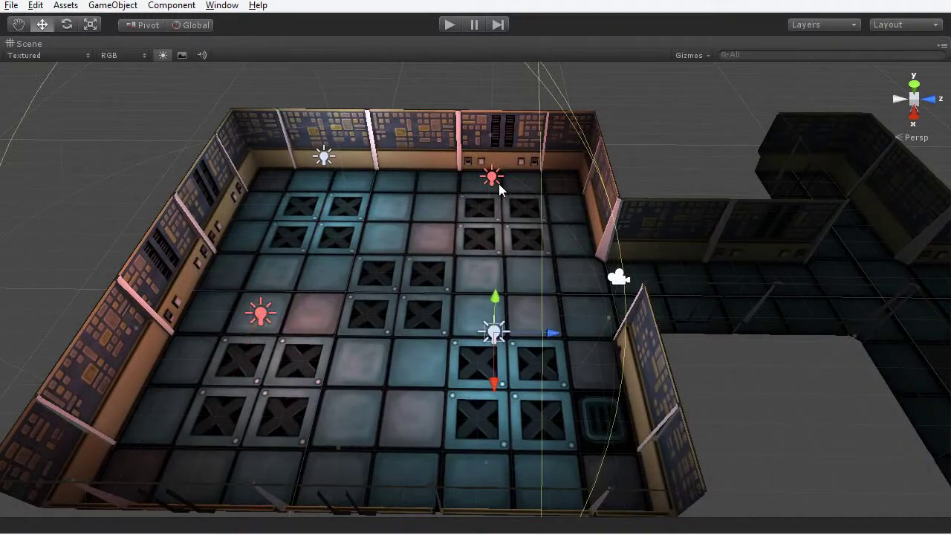
click(493, 179)
click(323, 154)
scroll(528, 322, down, 5)
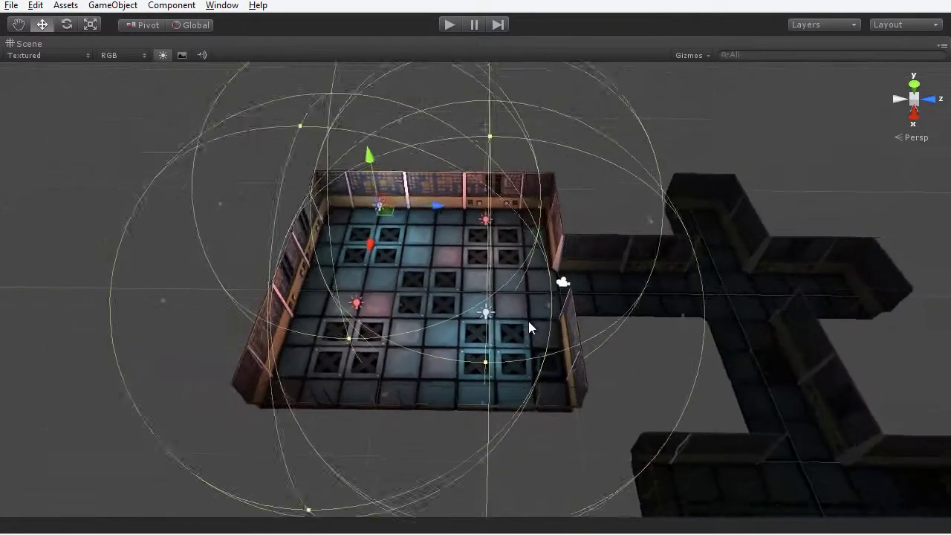
alt+middle_drag(612, 344, 553, 287)
key(ctrl+d)
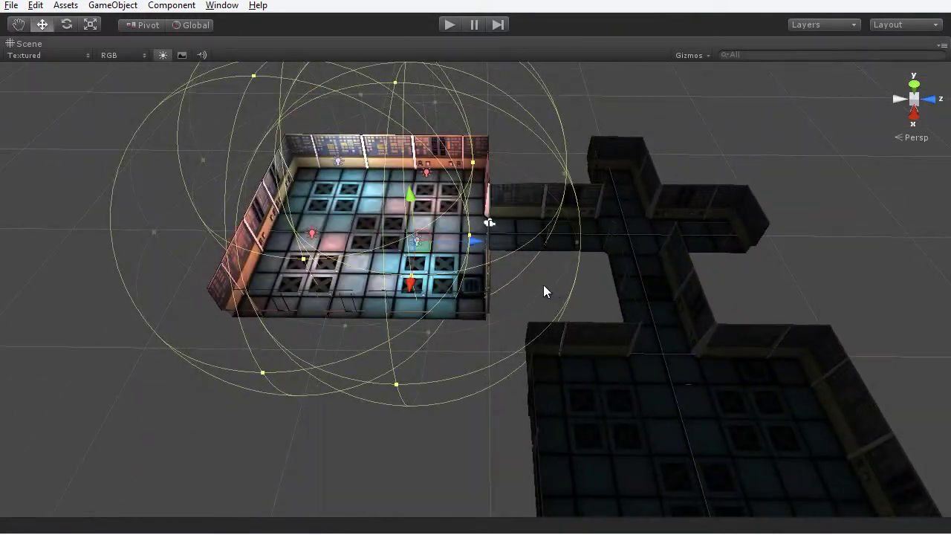
drag(416, 278, 573, 240)
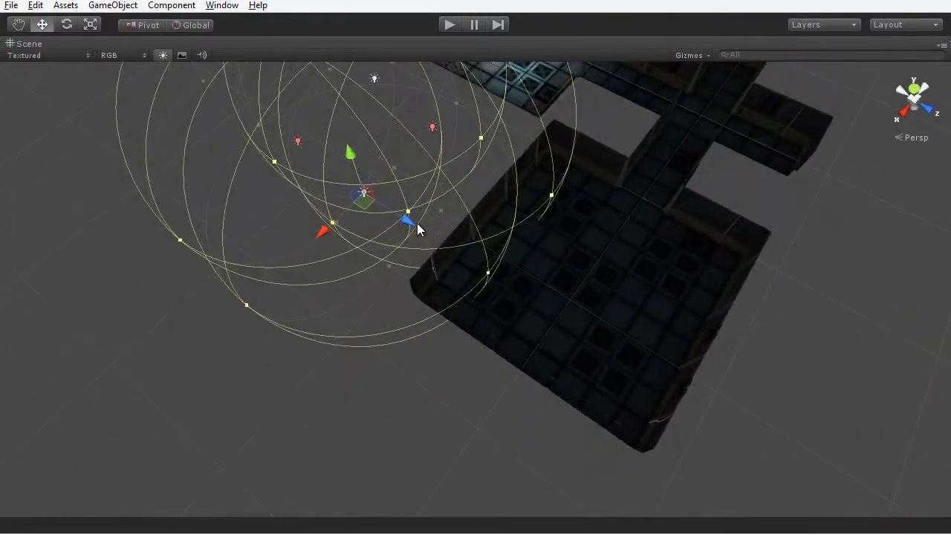
drag(418, 220, 501, 268)
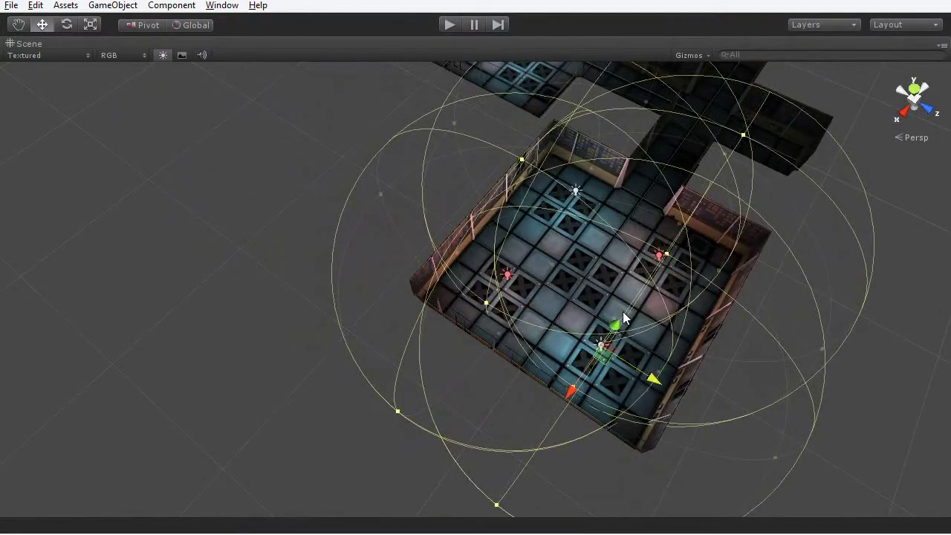
- Duplicate the second room's pale blue light nearest the corridor, place the copy over the corridor crossing and set its intensity to 1.6
click(848, 425)
alt+drag(664, 346, 505, 334)
scroll(505, 334, up, 5)
alt+drag(562, 365, 402, 350)
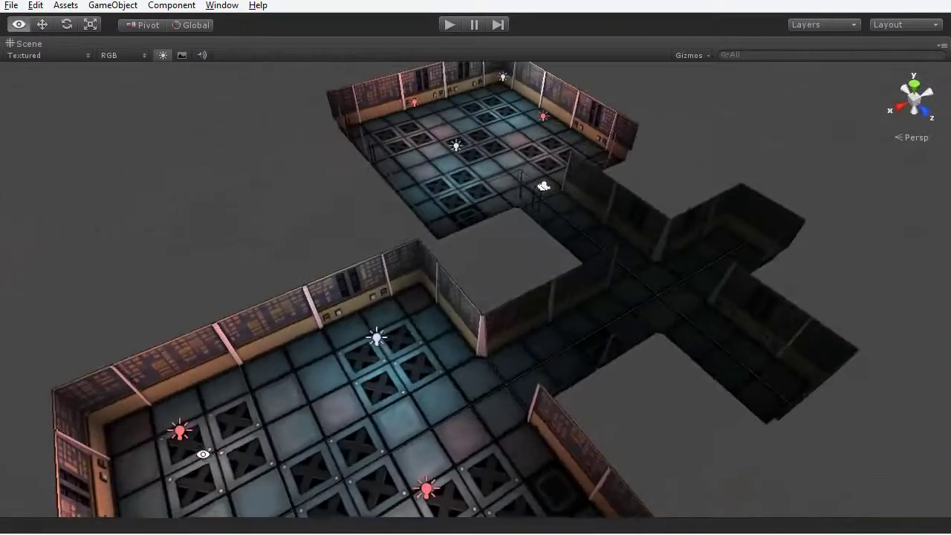
click(376, 335)
key(ctrl+d)
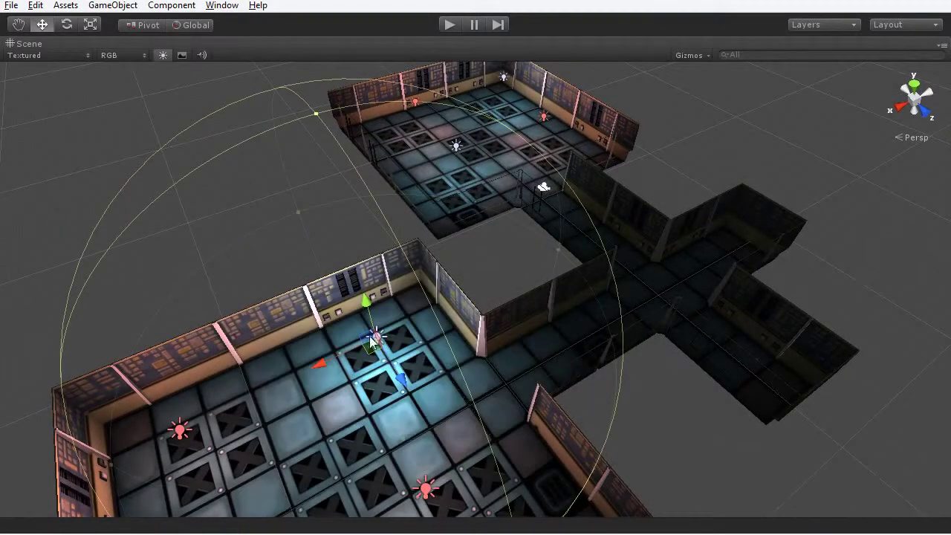
drag(366, 356, 622, 311)
drag(679, 349, 625, 332)
key(shift+space)
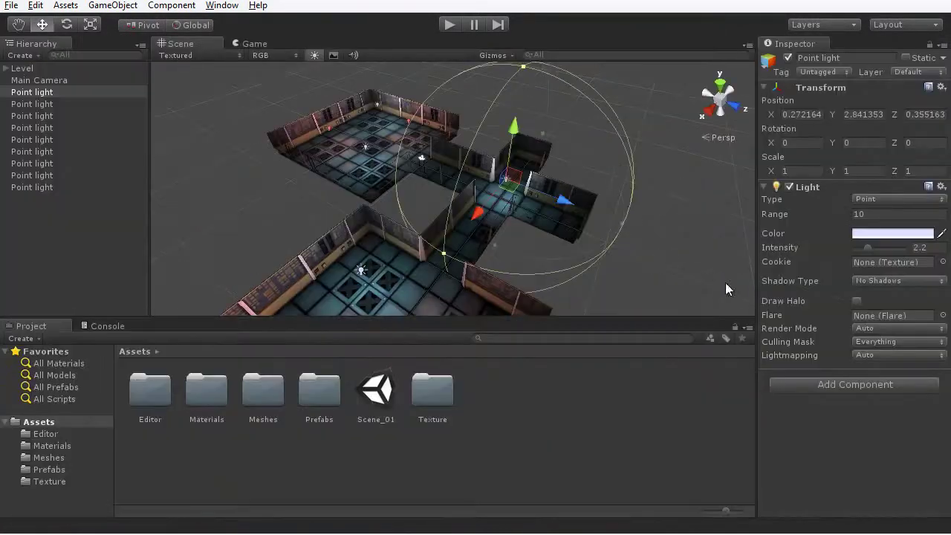
drag(867, 245, 864, 245)
- Duplicate the crossing light twice, placing one copy in the negative-X dead end and the other in the positive-Z dead end at about Z 6.49
alt+drag(483, 193, 472, 249)
key(ctrl+d)
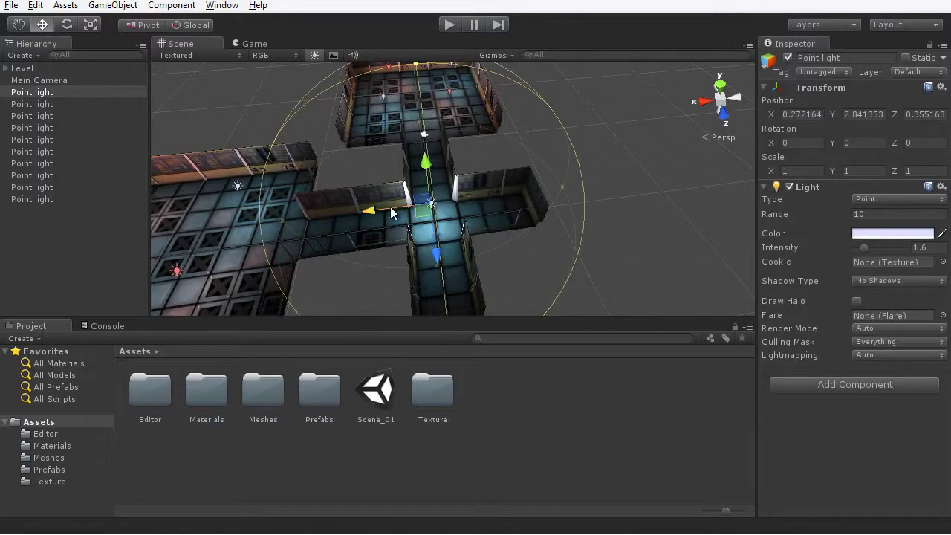
mouse_move(390, 206)
mouse_down()
mouse_move(462, 204)
mouse_move(396, 208)
mouse_up()
key(ctrl+d)
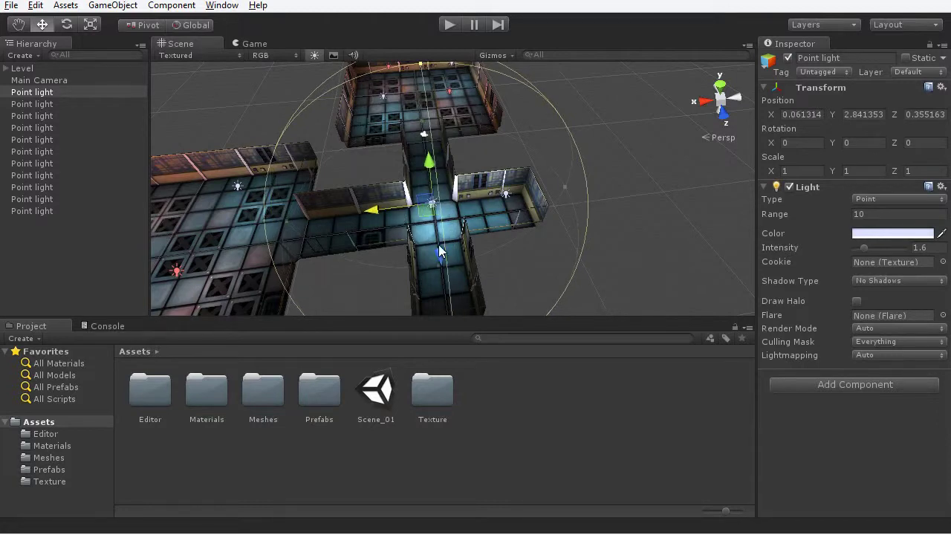
drag(439, 252, 449, 304)
- Inspect the lighting of both rooms, the corridors and the dead ends in the maximized Scene view
alt+drag(403, 265, 649, 232)
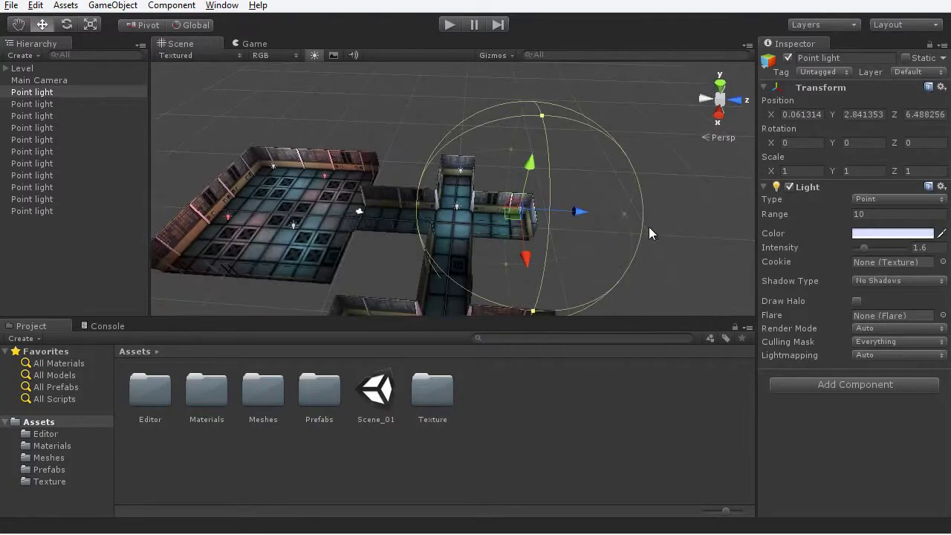
click(723, 262)
alt+drag(723, 262, 572, 188)
key(shift+space)
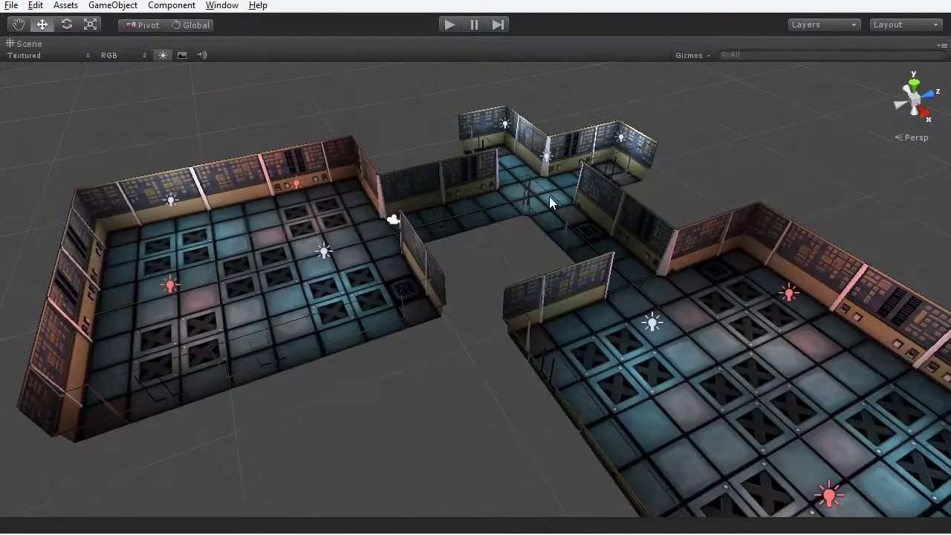
scroll(564, 230, up, 2)
alt+drag(578, 265, 743, 350)
scroll(669, 330, down, 4)
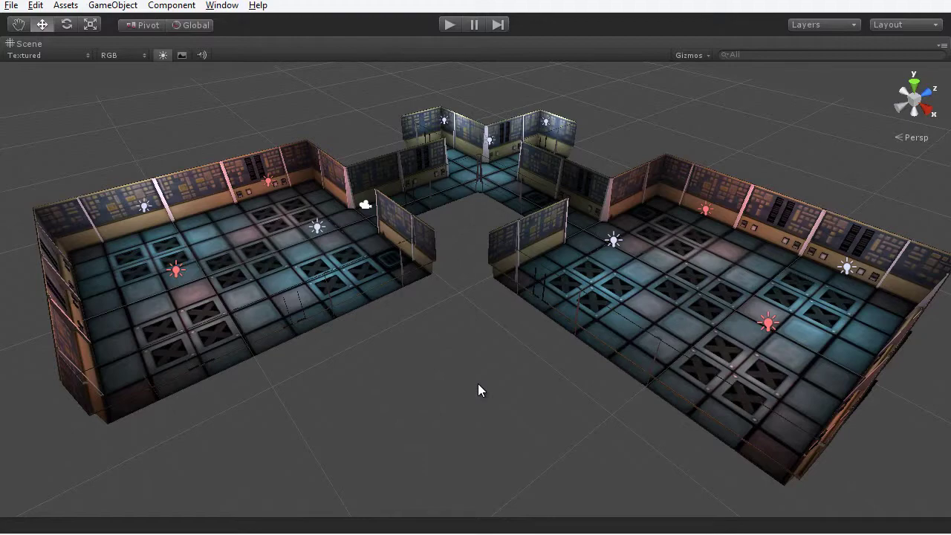
- Restore the full editor layout from the maximized Scene view and mark the Level object and all its children as static
right_drag(749, 279, 569, 291)
scroll(584, 258, up, 3)
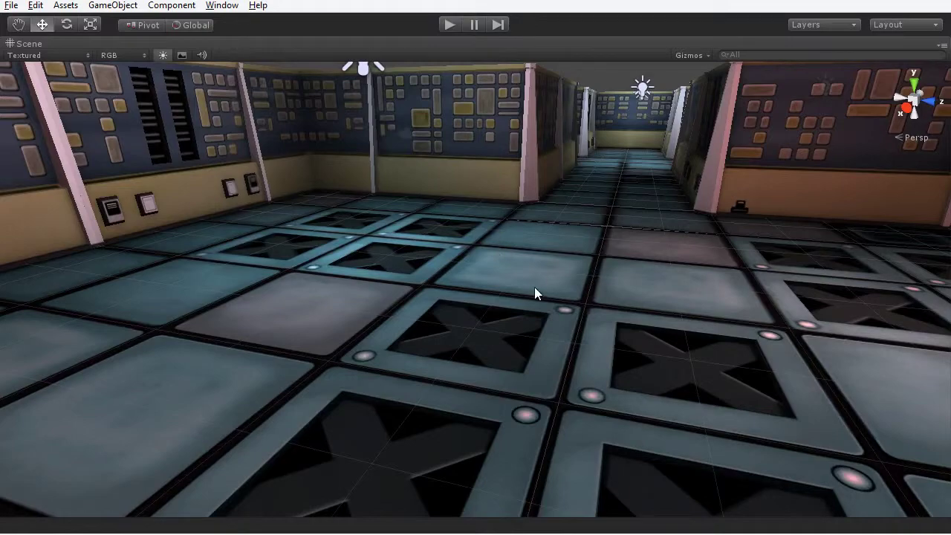
scroll(453, 234, down, 3)
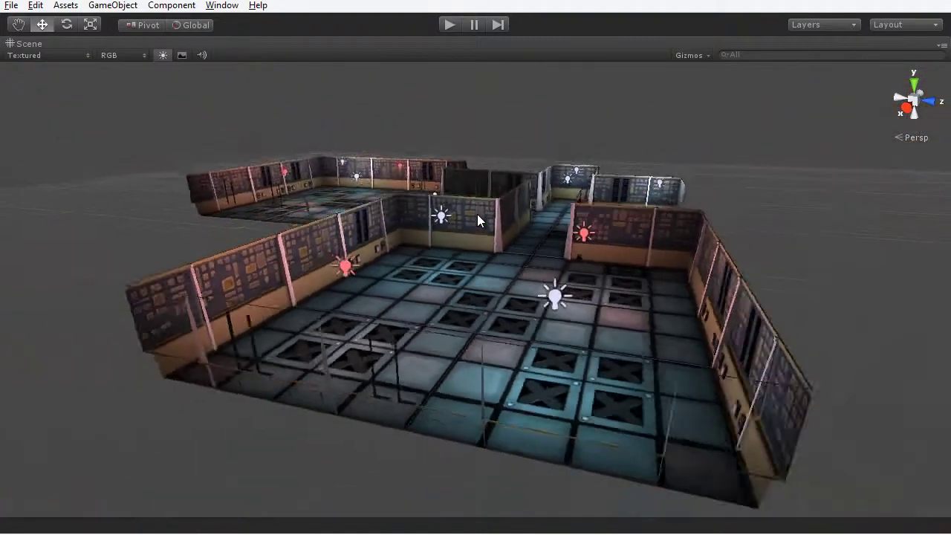
alt+drag(477, 214, 557, 224)
key(w)
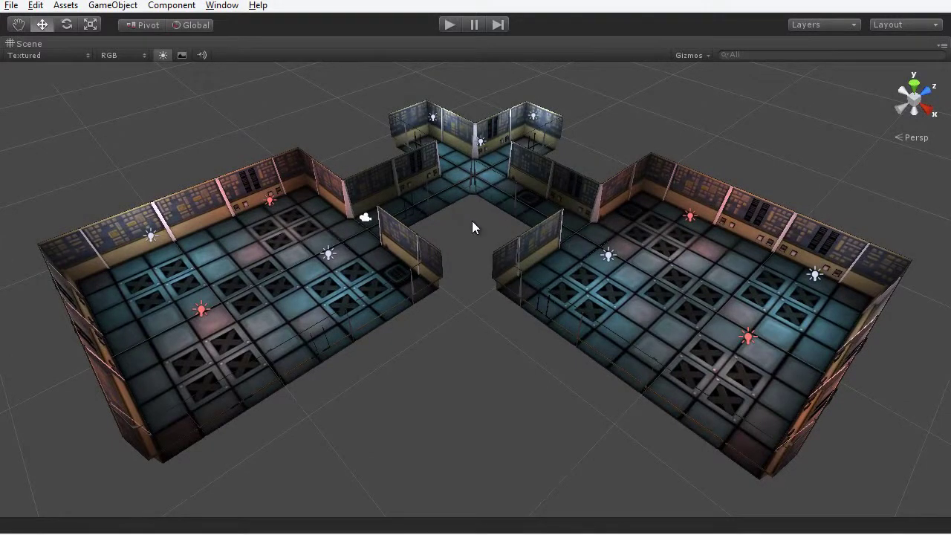
key(shift+space)
click(35, 68)
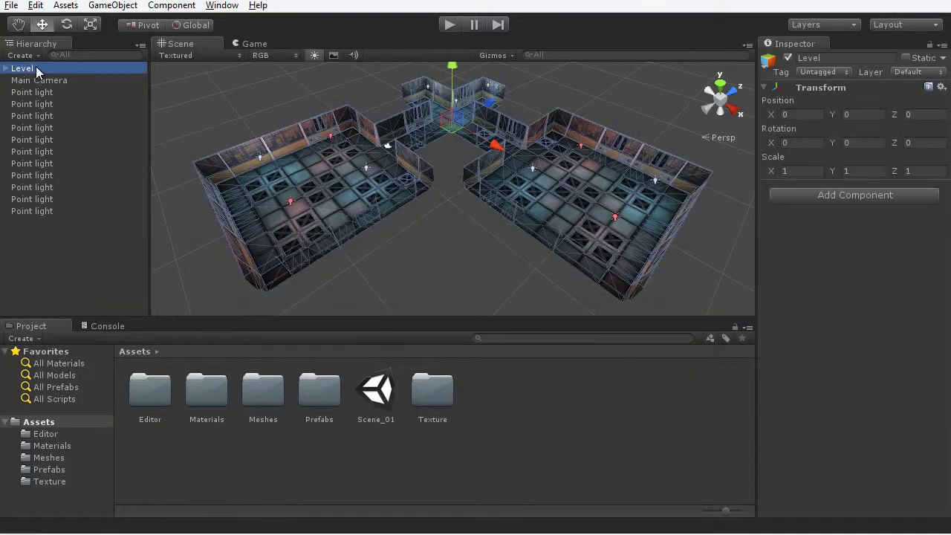
click(906, 58)
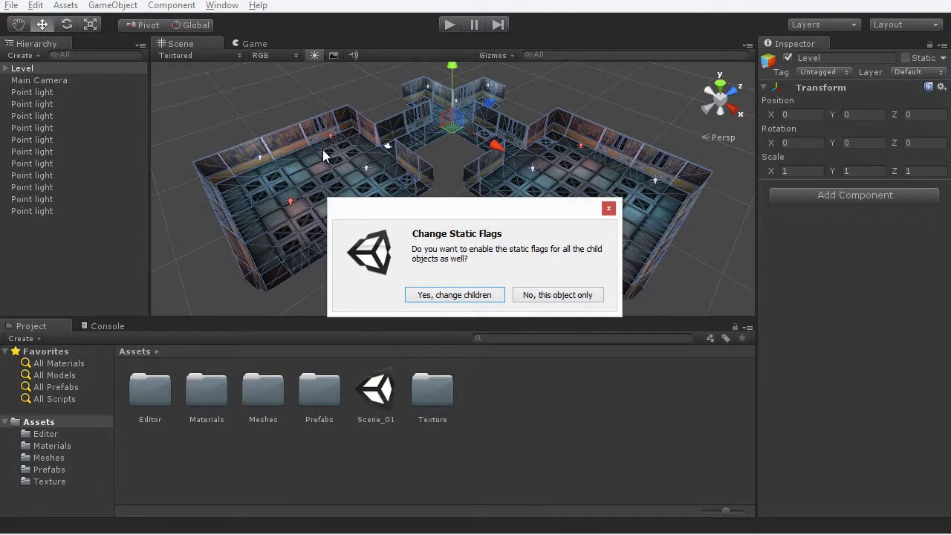
click(459, 295)
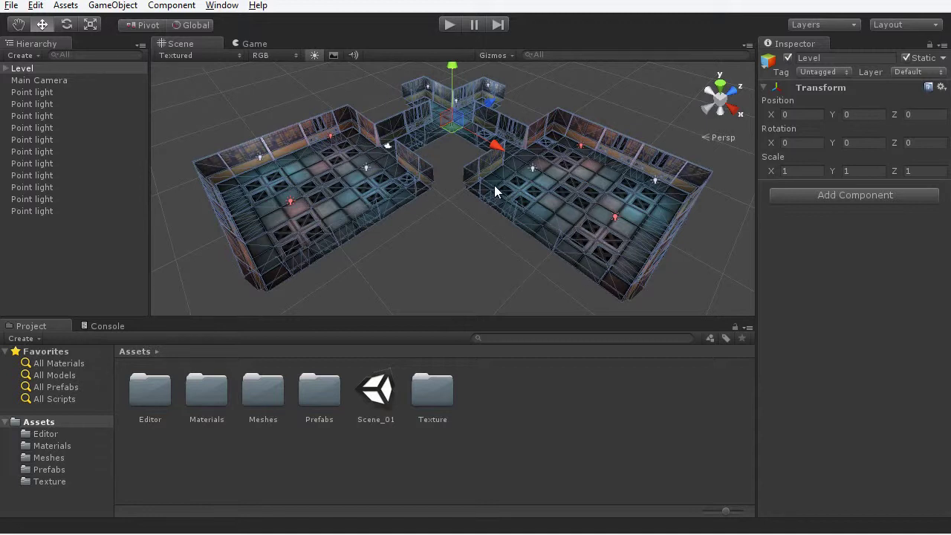
- Enable the Generate Lightmap import option for all meshes in the Meshes folder, from corner_in_01 through trim_02, and apply the settings
double_click(262, 394)
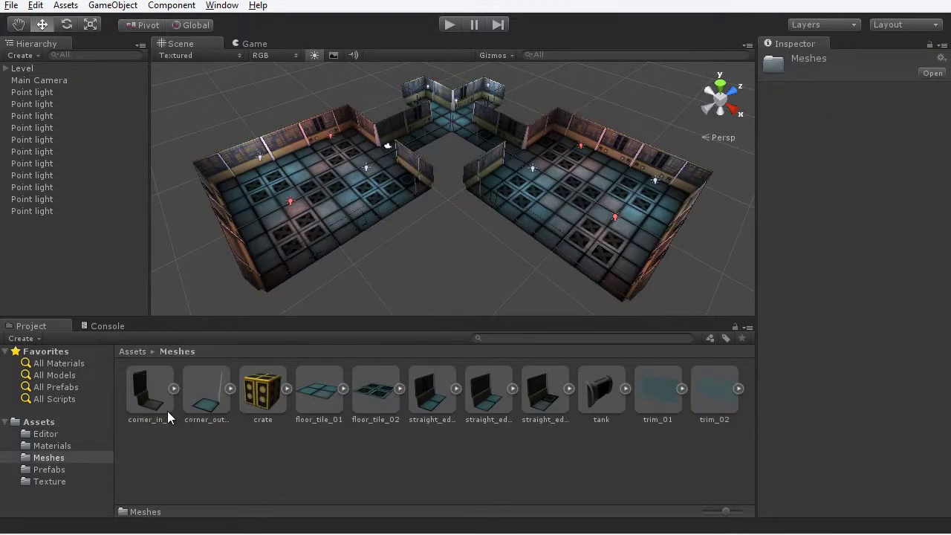
click(139, 399)
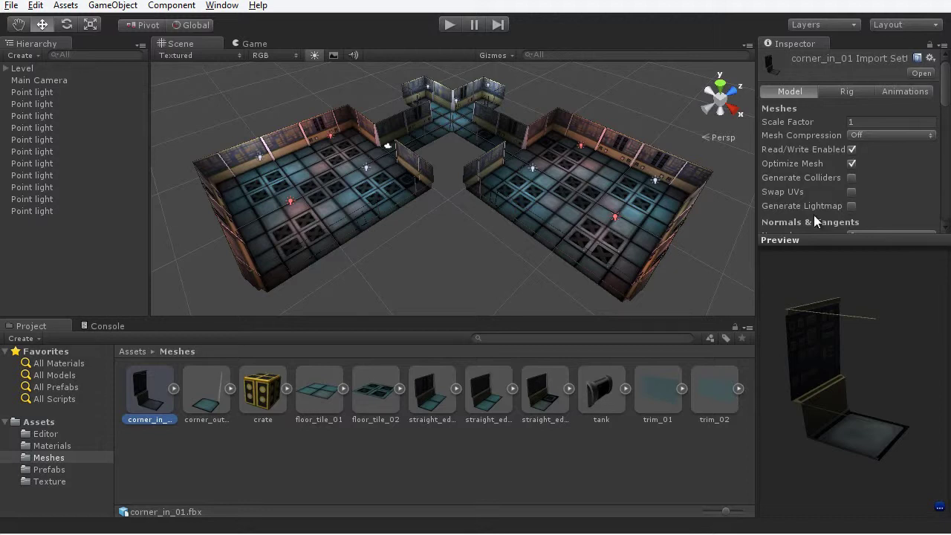
click(211, 394)
click(263, 390)
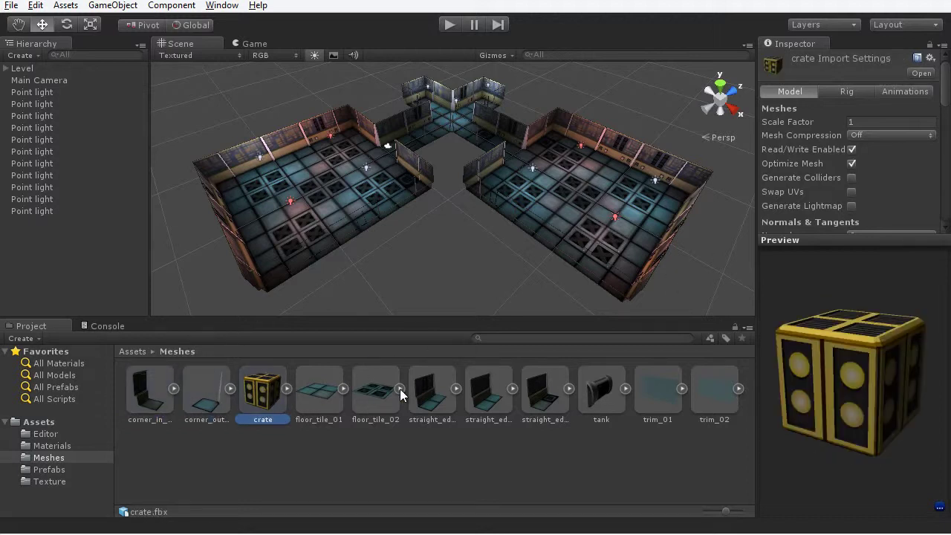
click(149, 402)
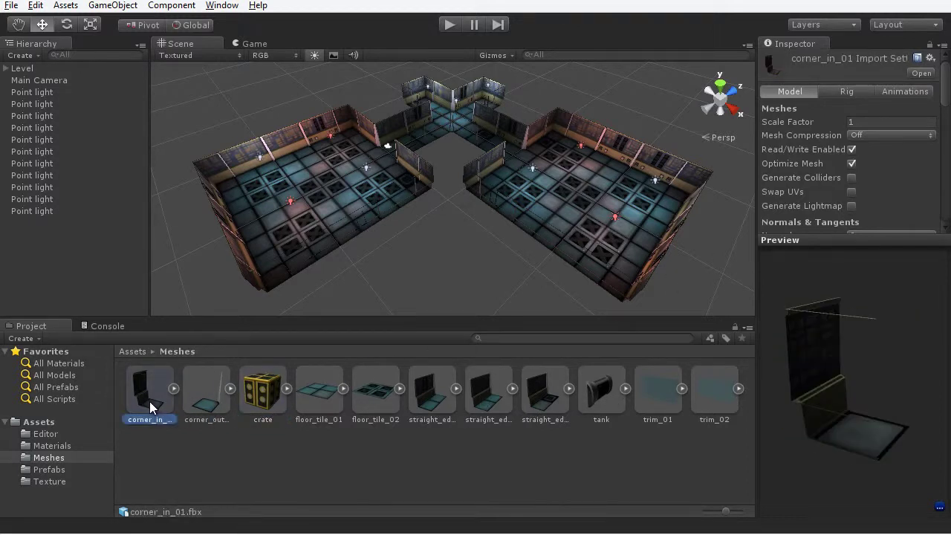
shift+click(702, 398)
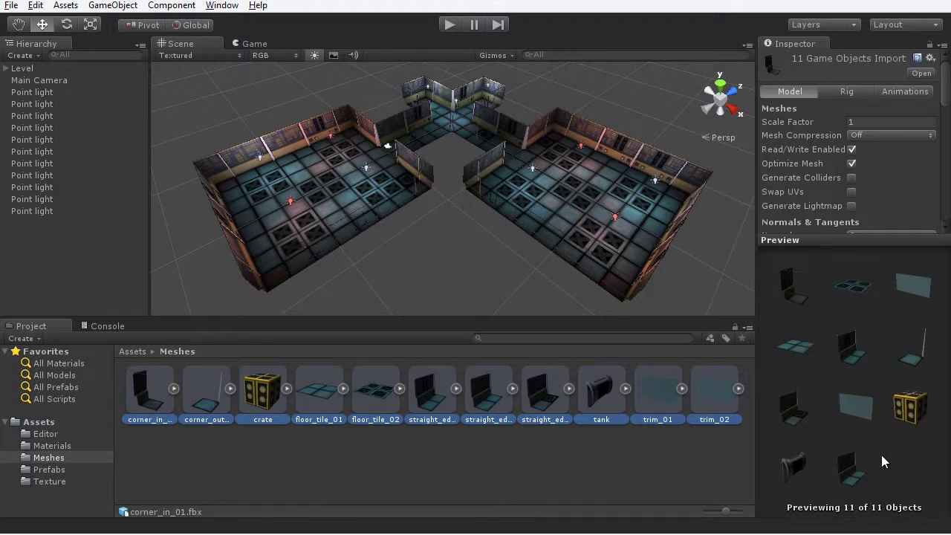
click(851, 205)
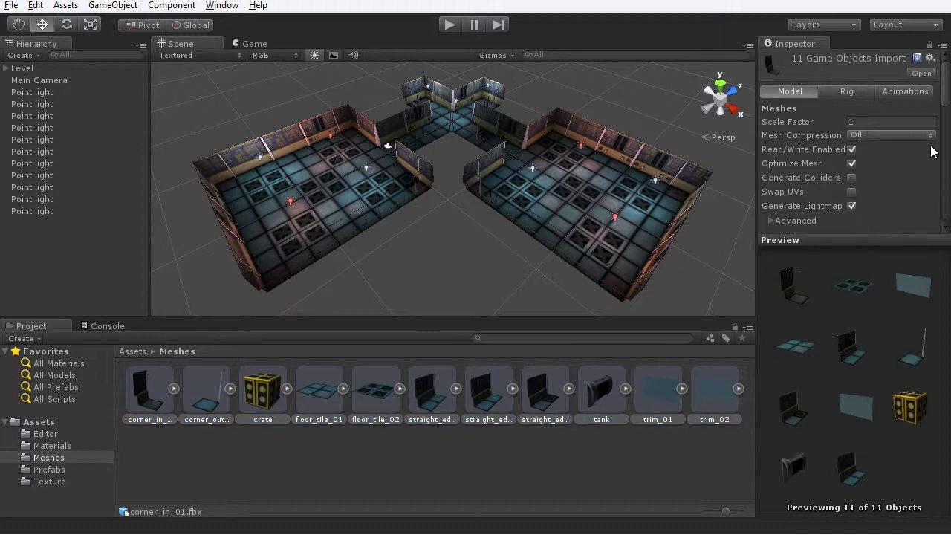
drag(947, 99, 946, 147)
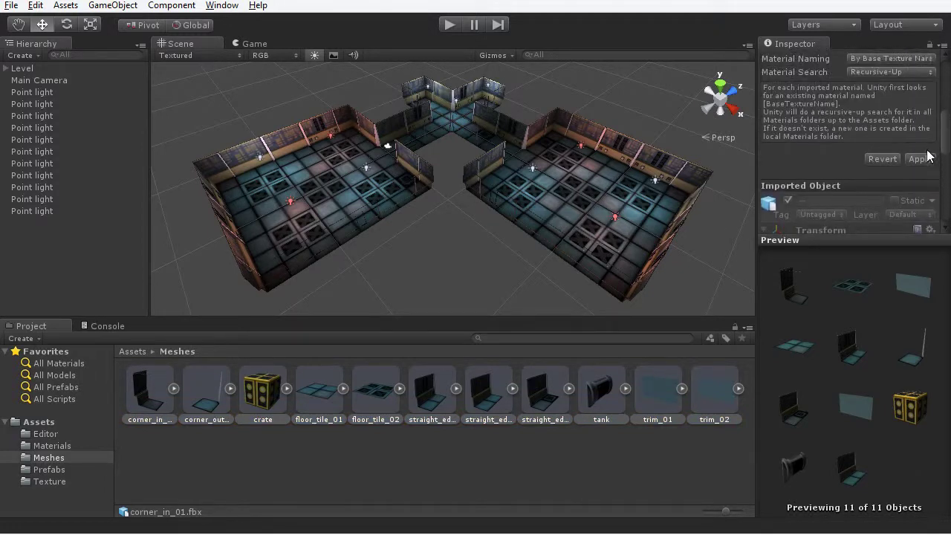
click(920, 159)
click(475, 277)
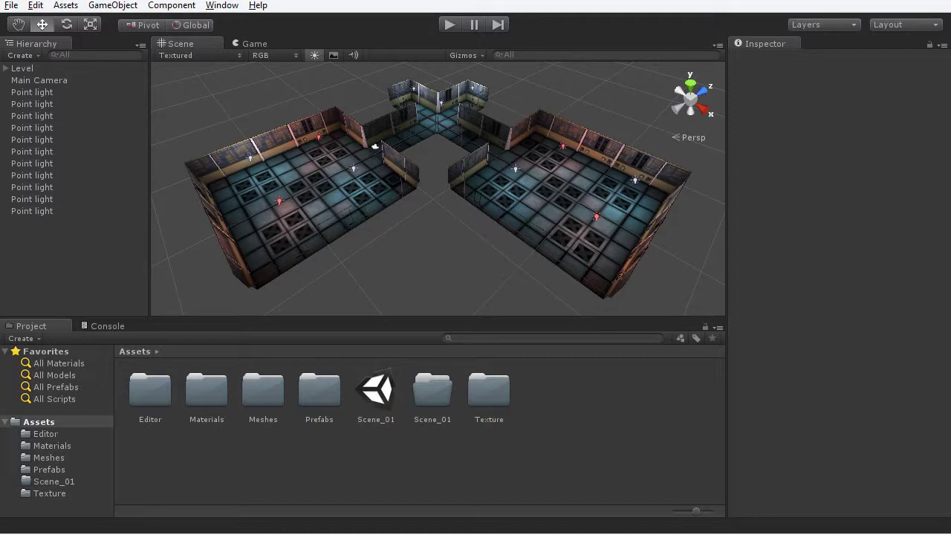
- Check the static setting on the Level object and on its corner_in_01 and FloorSection_01 children
click(43, 65)
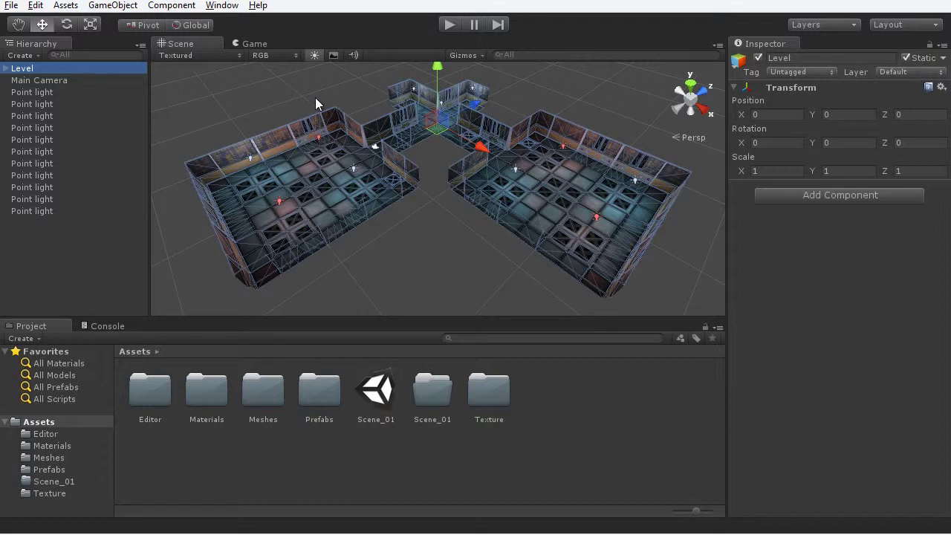
click(5, 68)
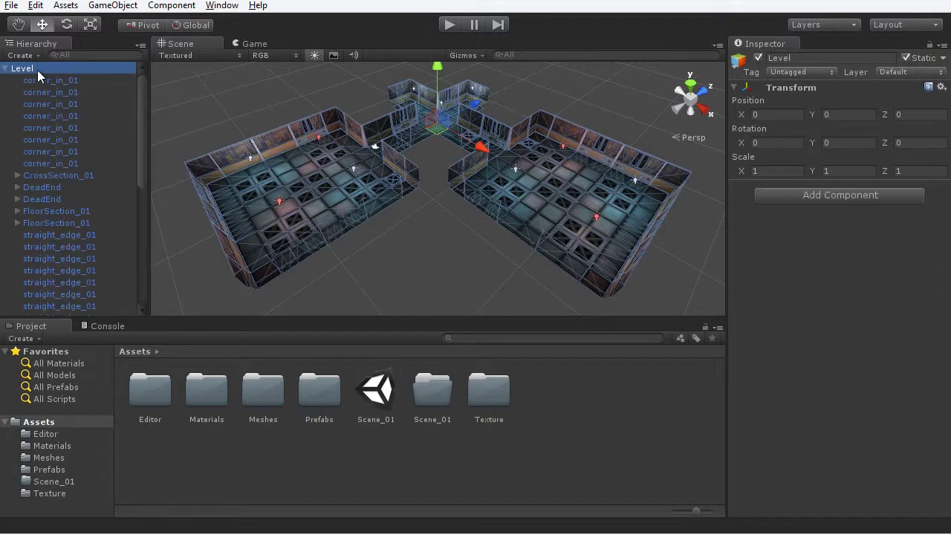
click(72, 83)
click(72, 116)
click(75, 152)
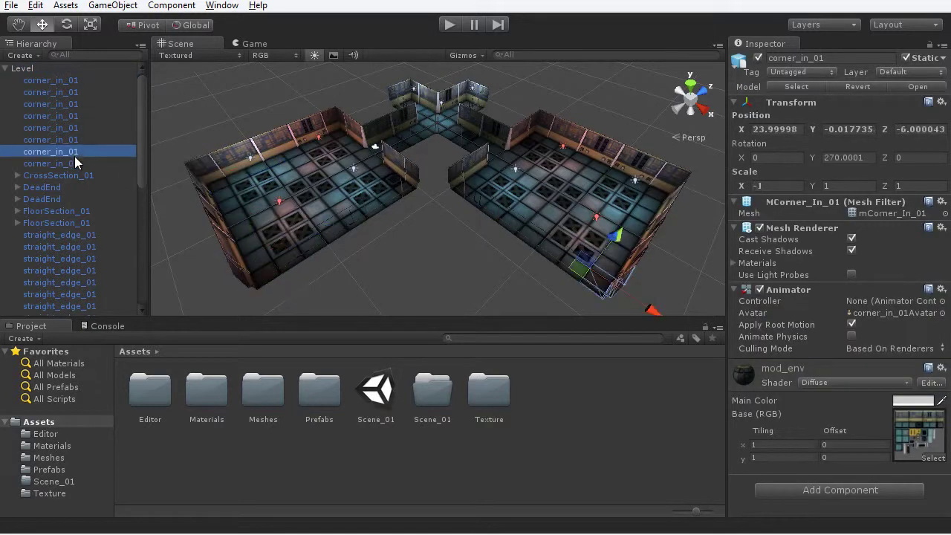
click(74, 212)
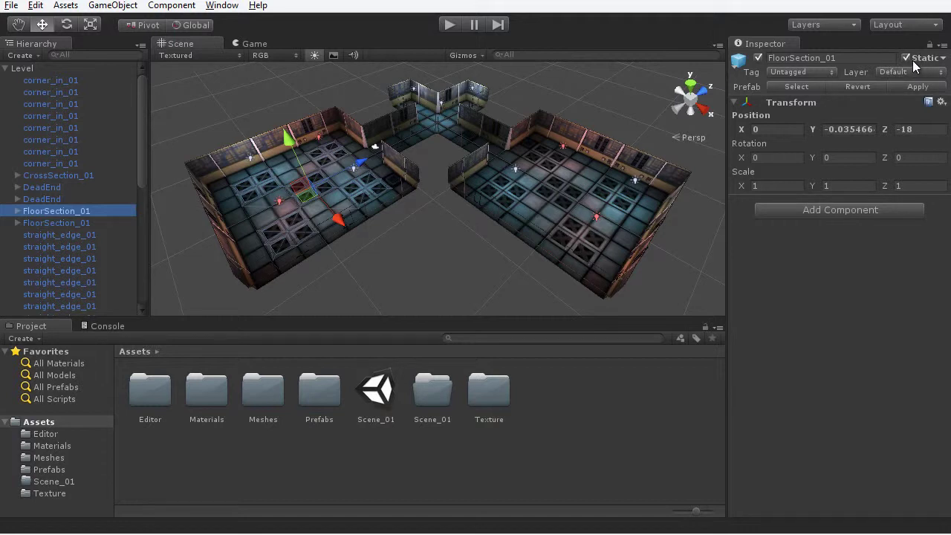
click(5, 67)
click(57, 67)
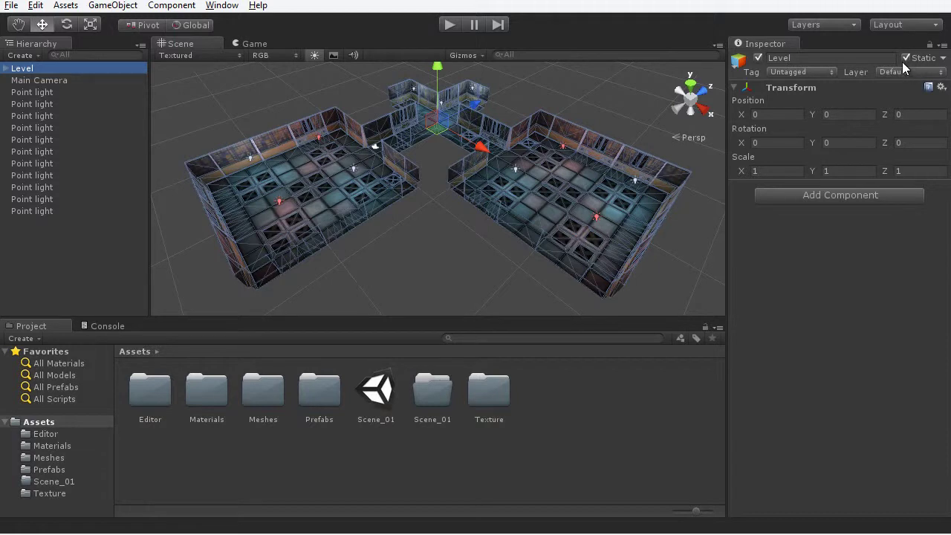
click(691, 269)
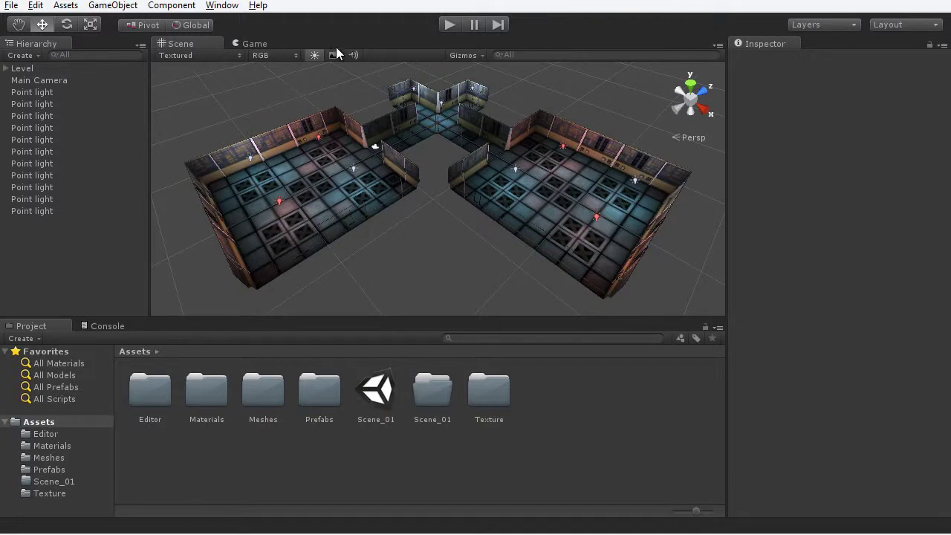
- Open the Lightmapping window and dock it beside the Inspector
click(222, 5)
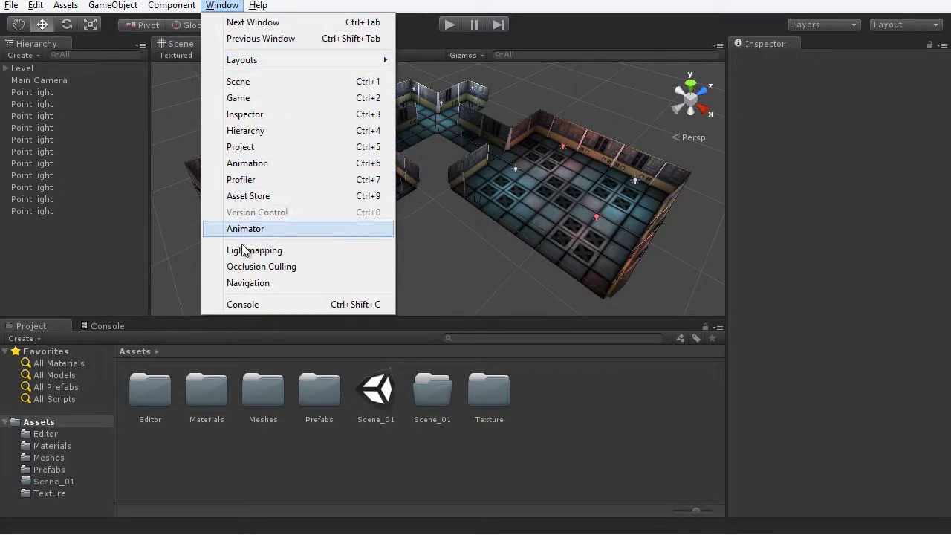
click(348, 250)
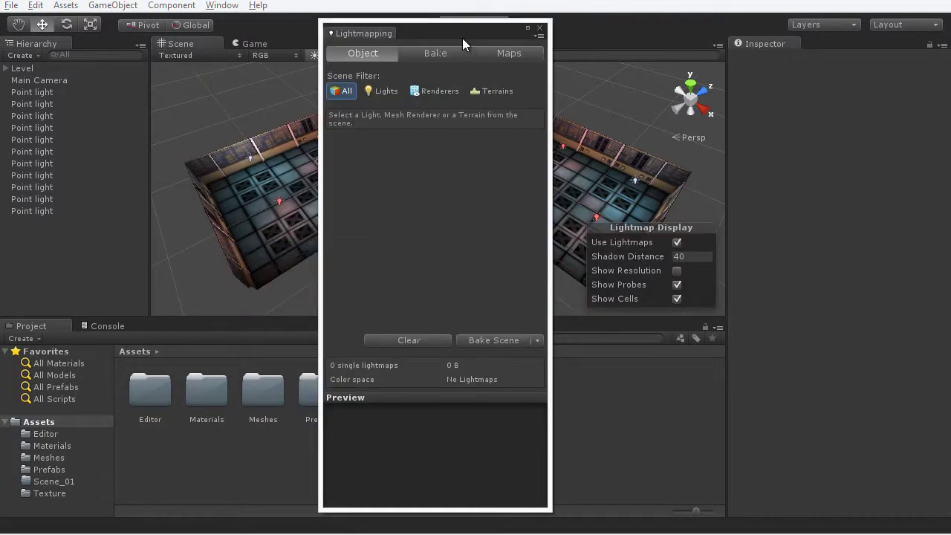
drag(441, 37, 478, 30)
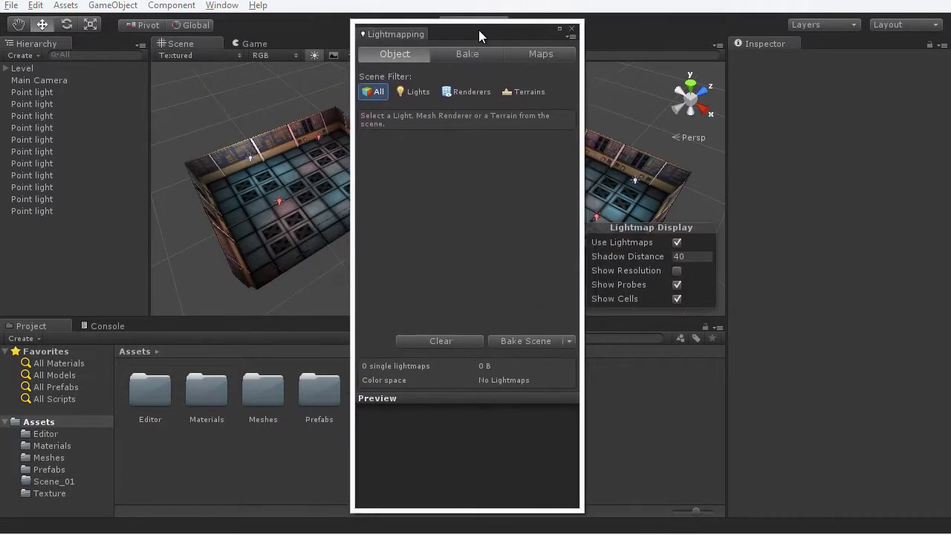
drag(409, 36, 819, 48)
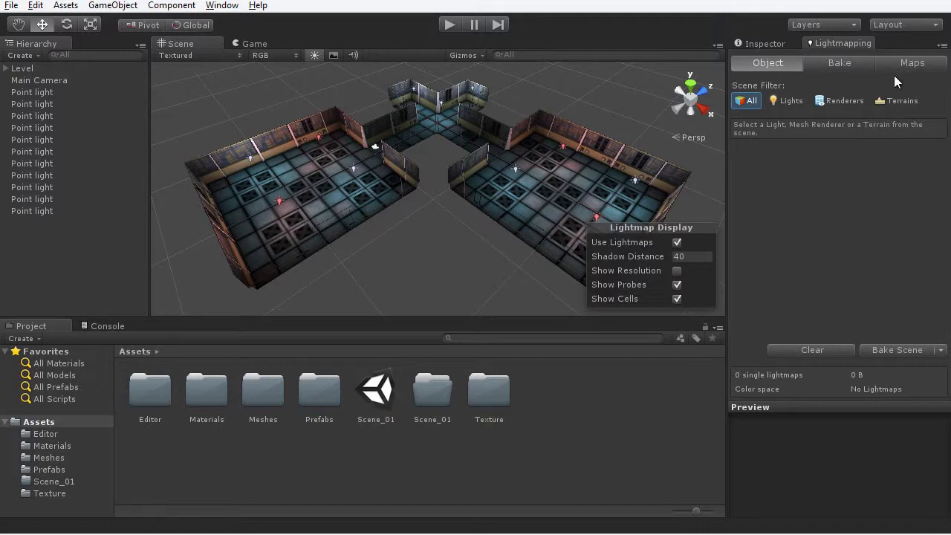
- Bake the scene's lighting in Single Lightmaps mode with bounce intensity 1.94 and resolution 20 texels per world unit
click(842, 64)
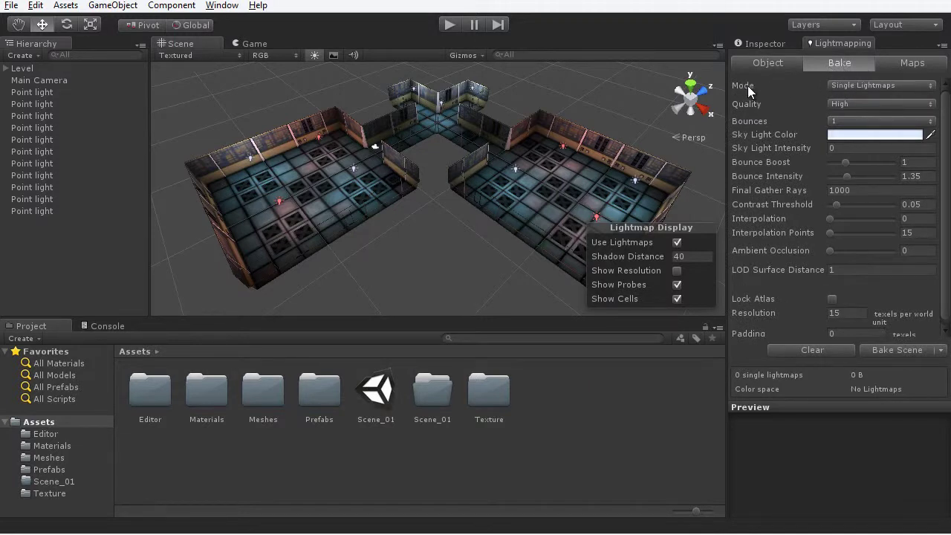
click(842, 85)
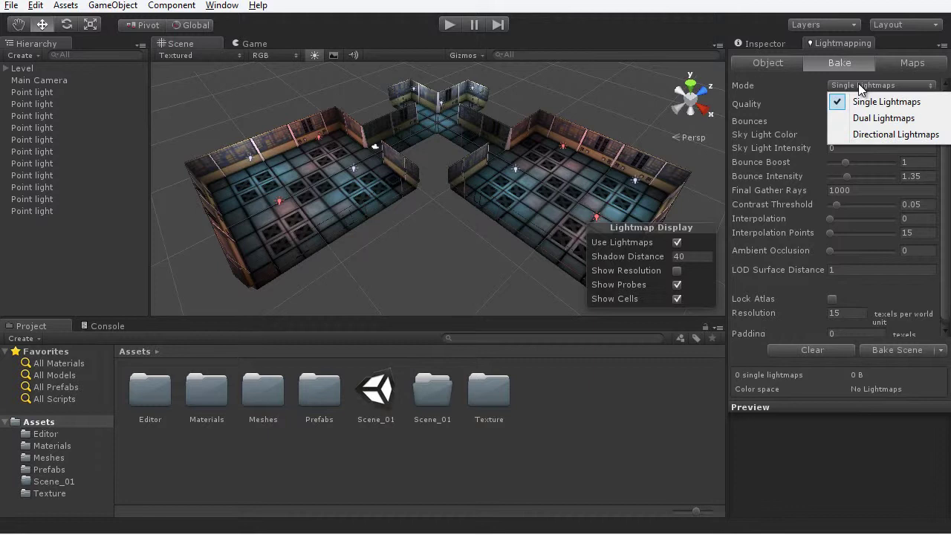
click(899, 103)
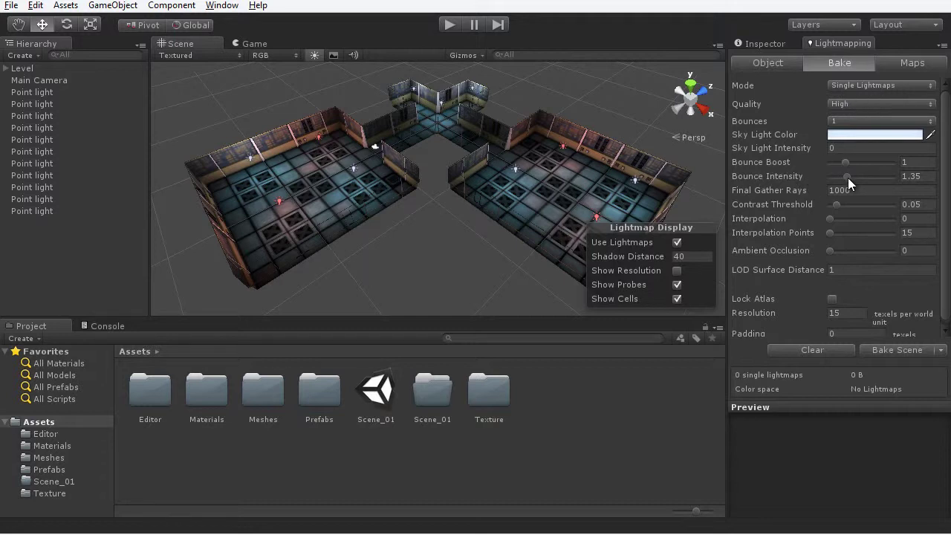
drag(855, 178, 856, 178)
text(20)
click(890, 354)
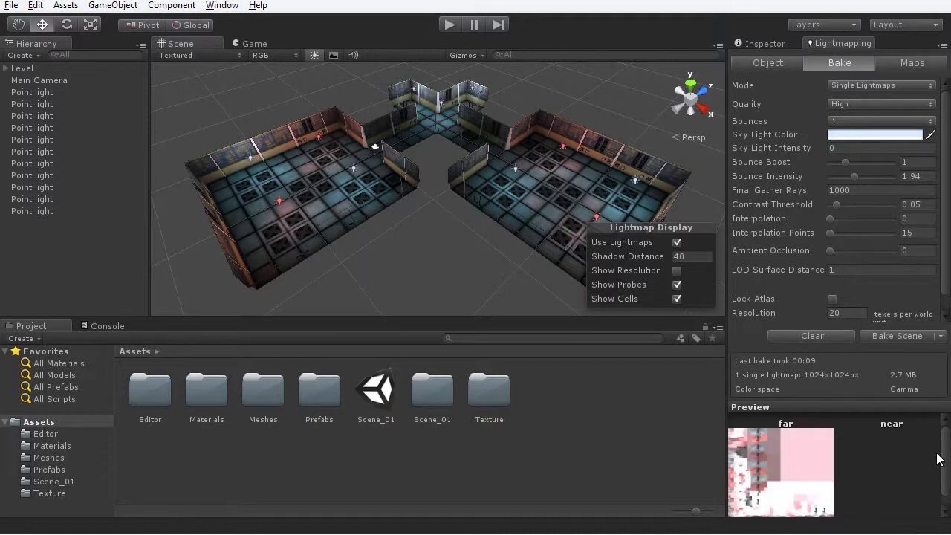
drag(943, 459, 835, 480)
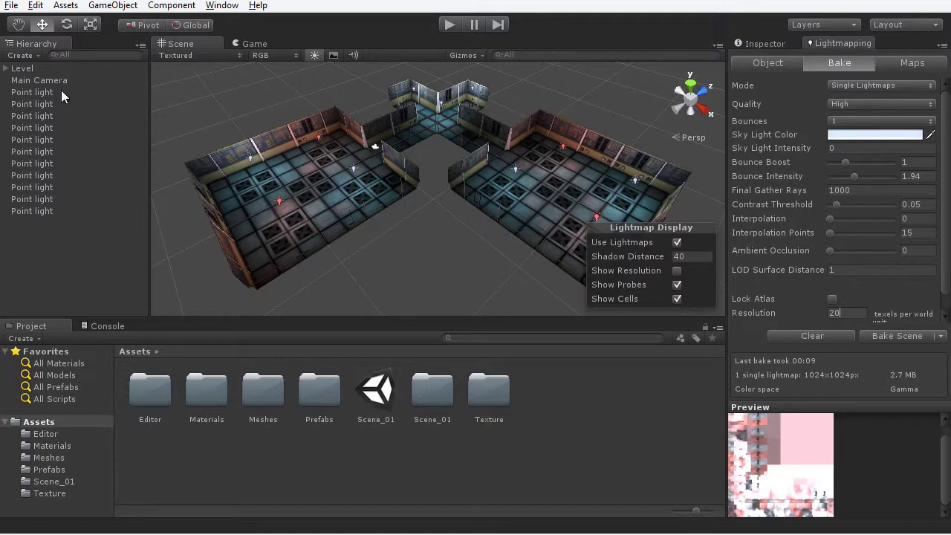
- Delete all the point lights to check the baked lighting without them, and undo the deletion
click(35, 92)
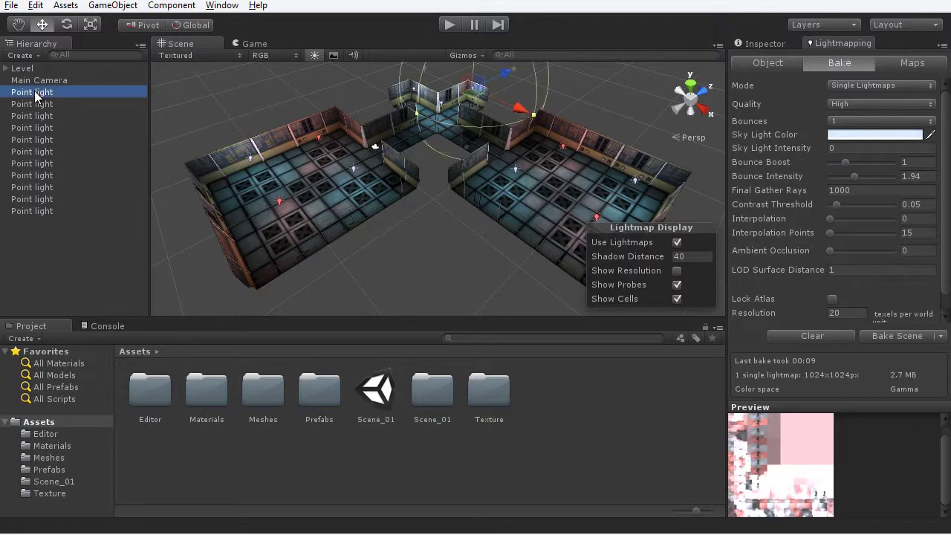
shift+click(46, 210)
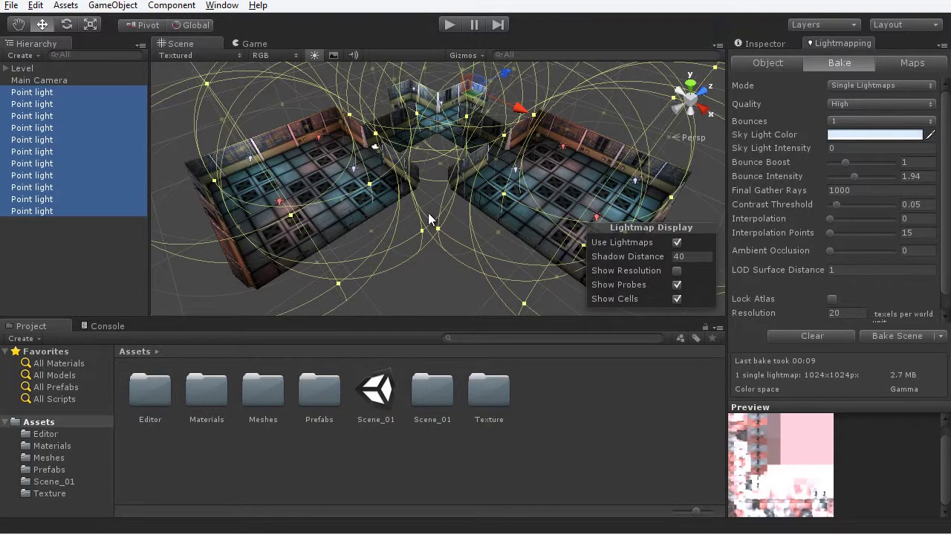
key(Delete)
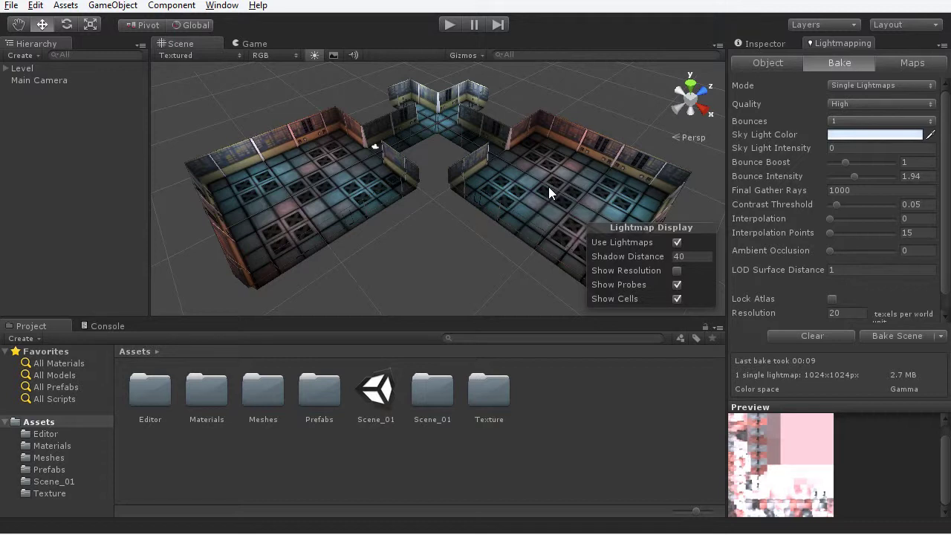
key(ctrl+z)
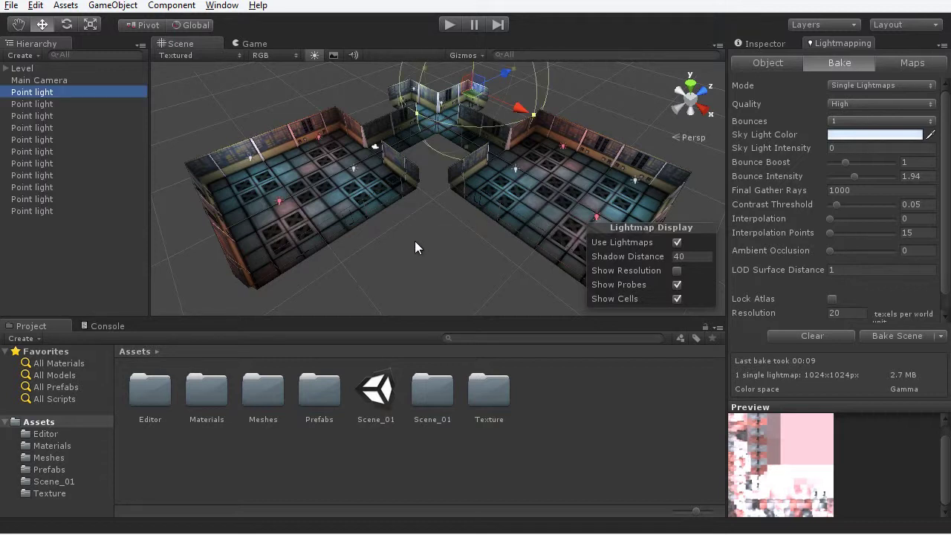
click(415, 242)
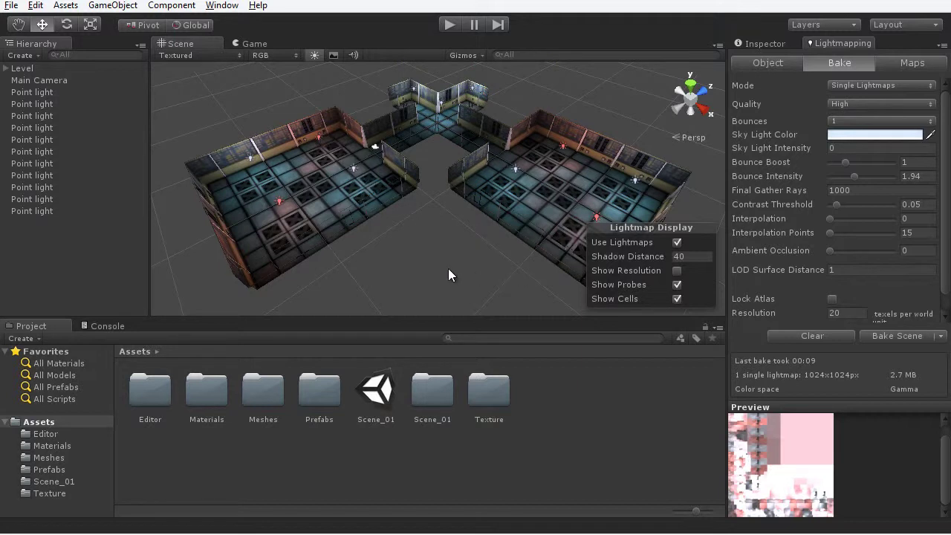
- Close the Lightmapping window and delete the Main Camera from the scene
right_click(846, 43)
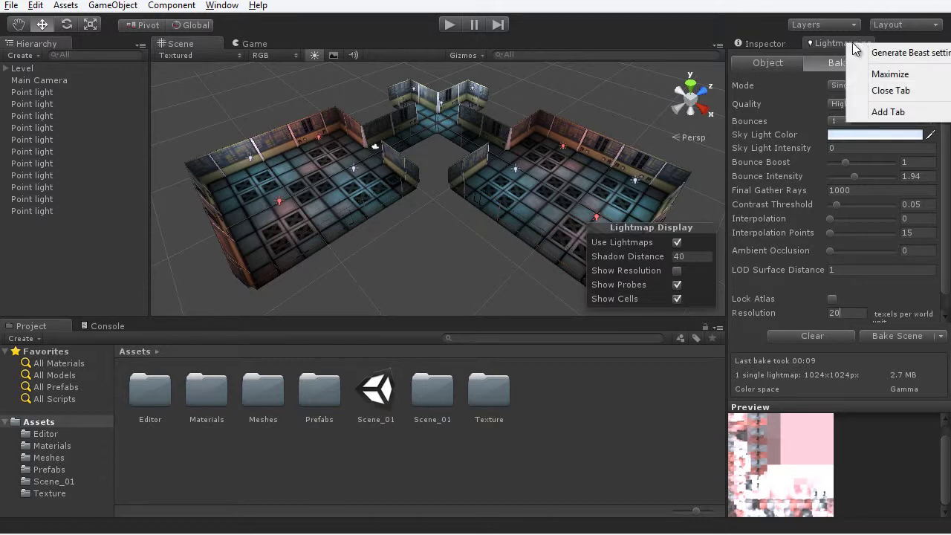
click(884, 92)
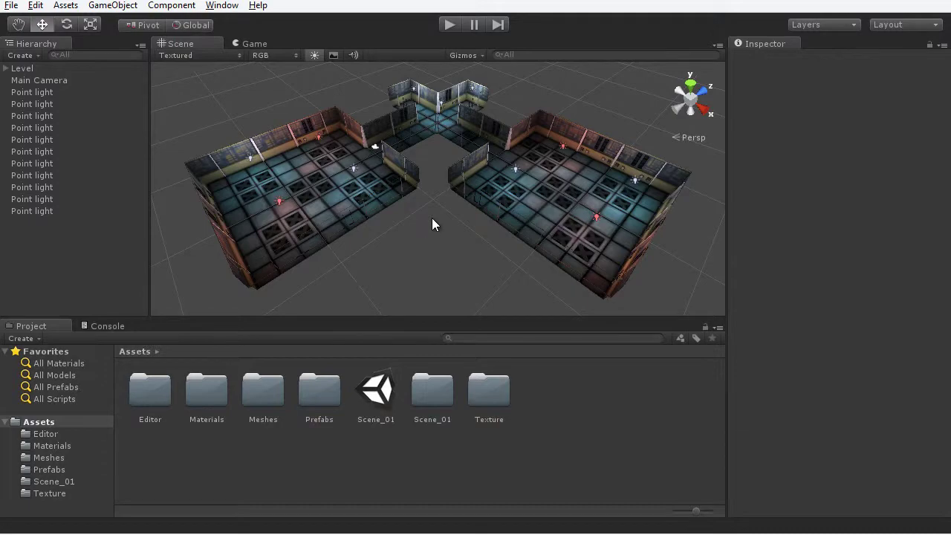
key(shift+space)
key(w)
right_drag(451, 226, 479, 287)
scroll(469, 263, down, 3)
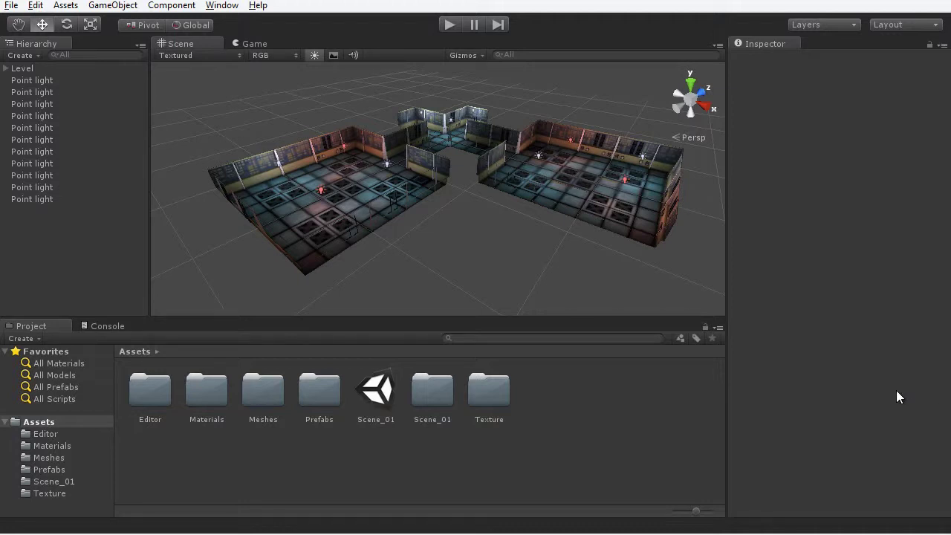
- Import the standard Character Controller package with all of its items
click(66, 5)
mouse_move(93, 110)
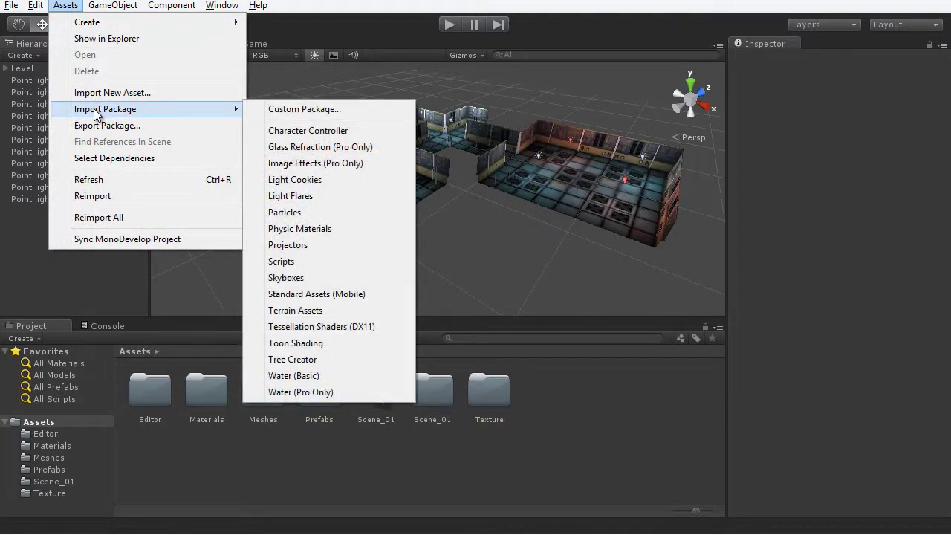
click(391, 135)
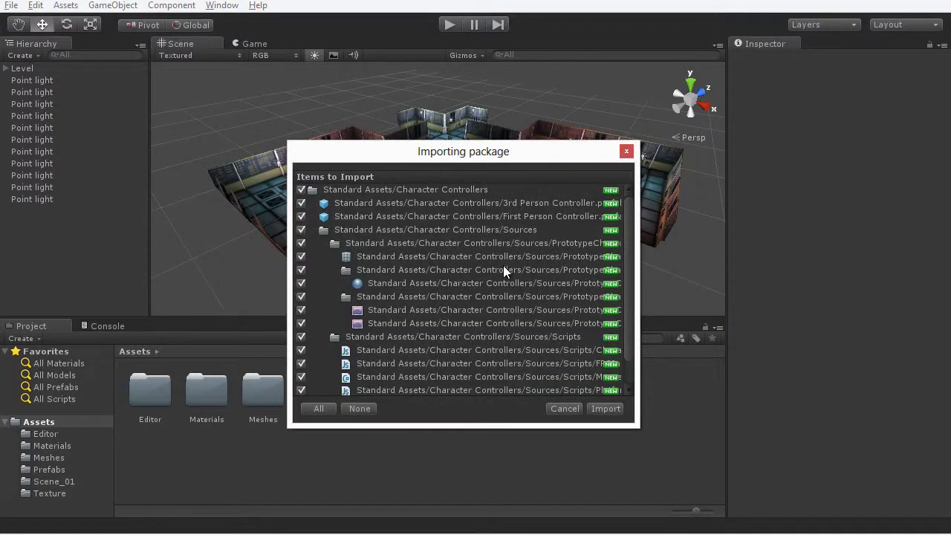
mouse_move(504, 153)
mouse_down()
mouse_move(520, 156)
mouse_move(506, 149)
mouse_up()
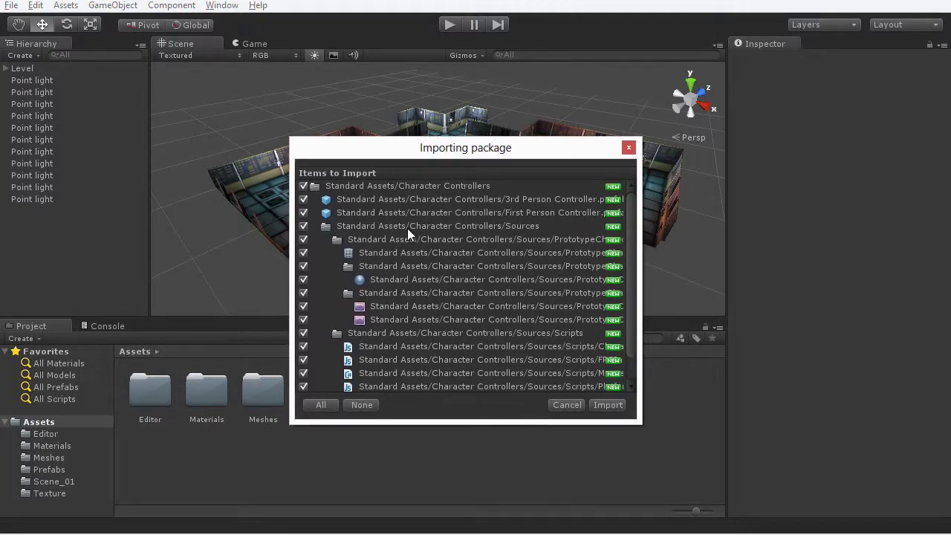
click(606, 405)
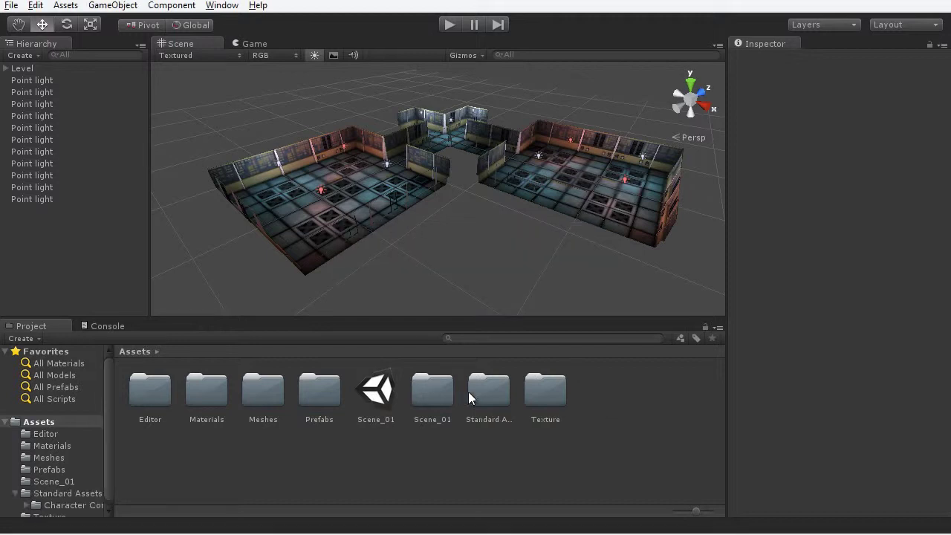
- Place the First Person Controller prefab from Standard Assets/Character Controllers in the scene
double_click(489, 392)
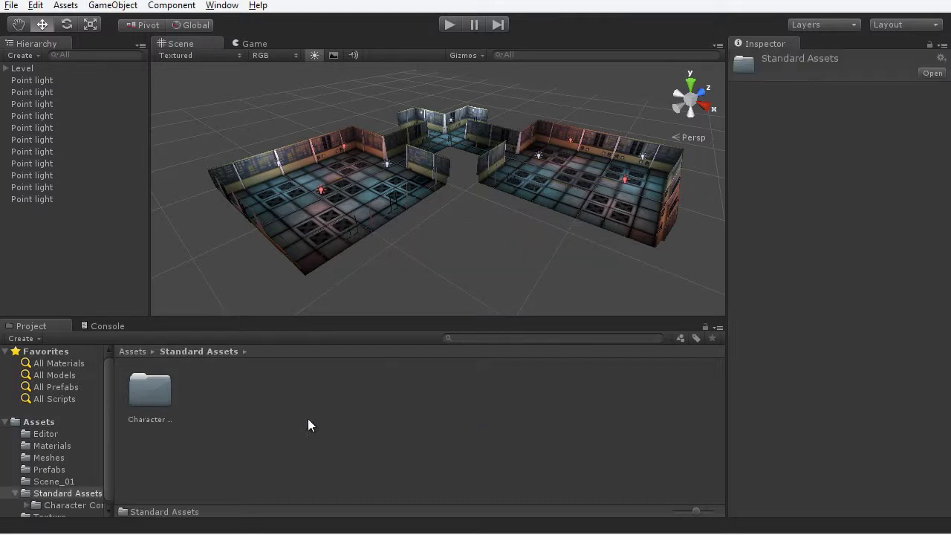
double_click(149, 394)
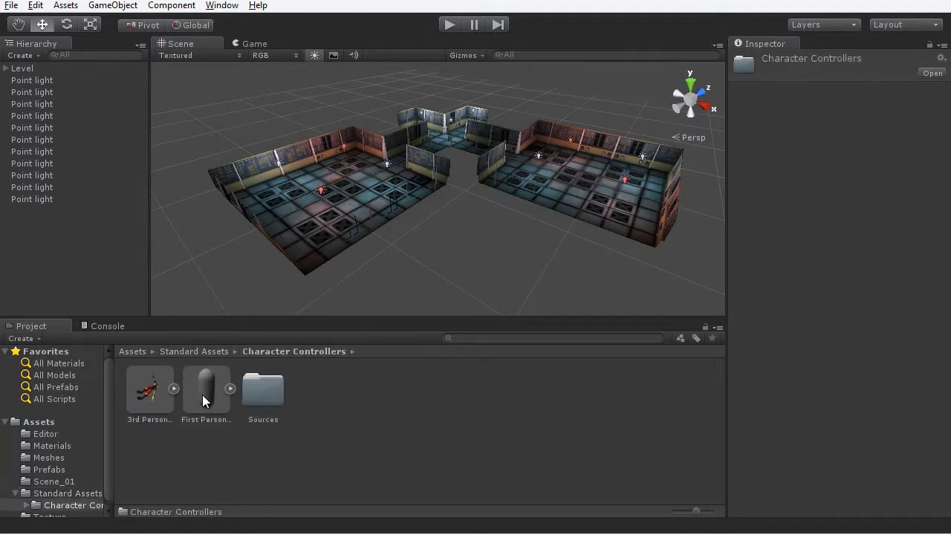
drag(203, 397, 359, 173)
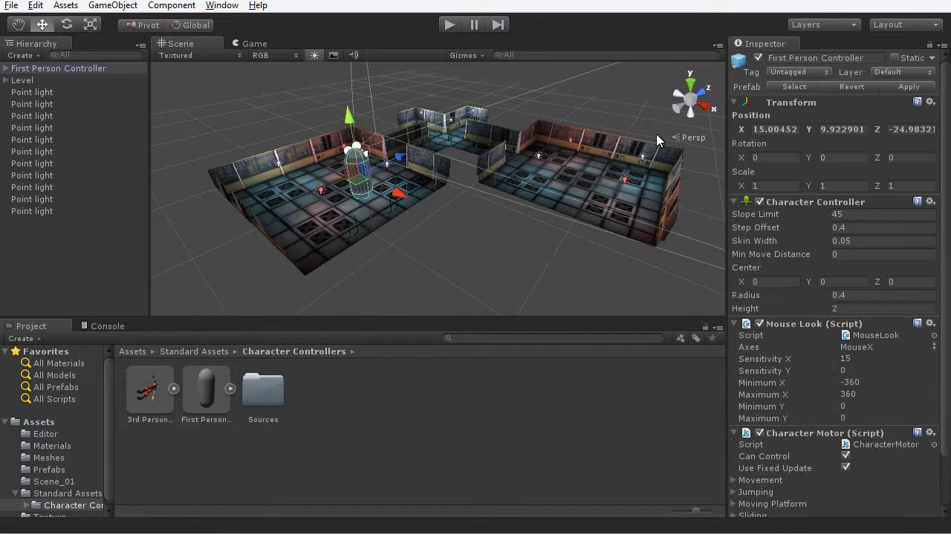
- Set the First Person Controller's position to X 0 and Z 0, and raise it above the floor to Y about 1.36
click(770, 128)
text(0)
key(Tab)
text(0)
key(Tab)
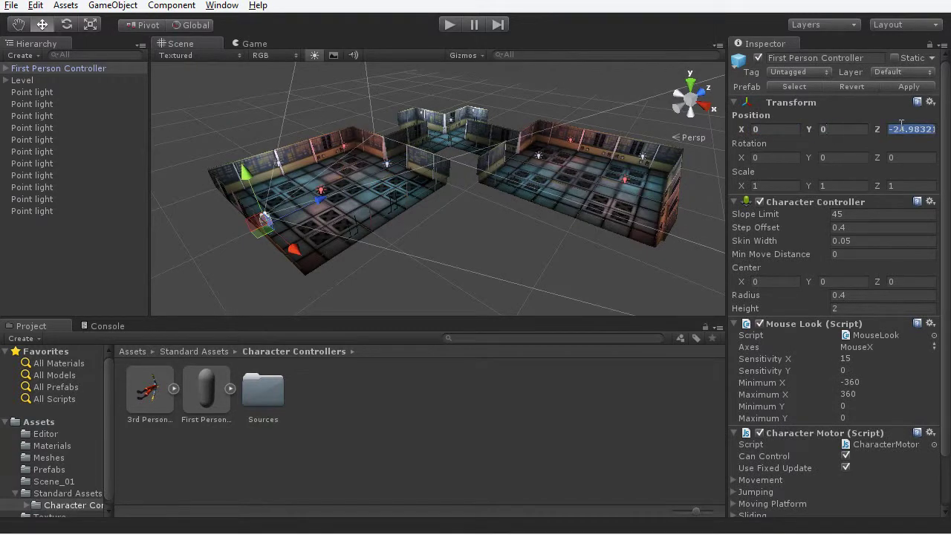
text(0)
alt+drag(450, 173, 453, 238)
key(f)
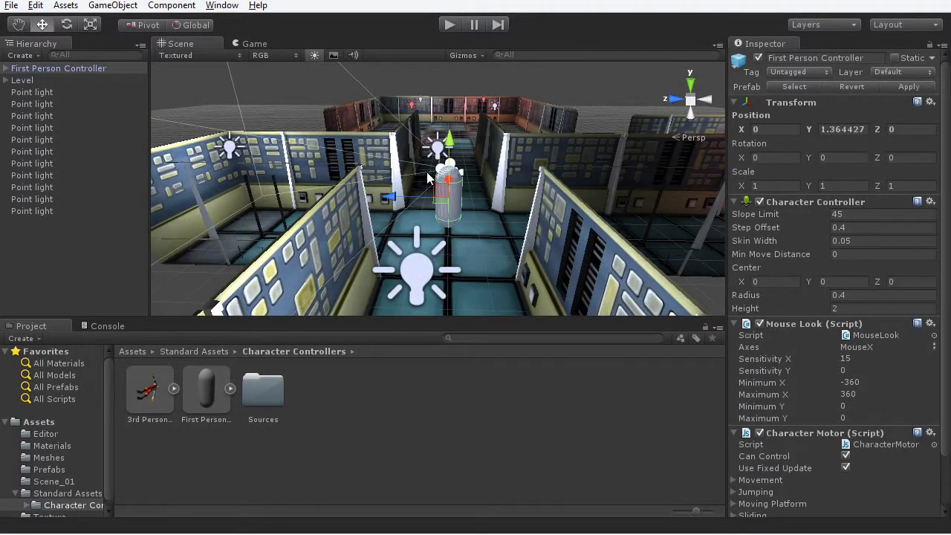
alt+drag(554, 190, 314, 199)
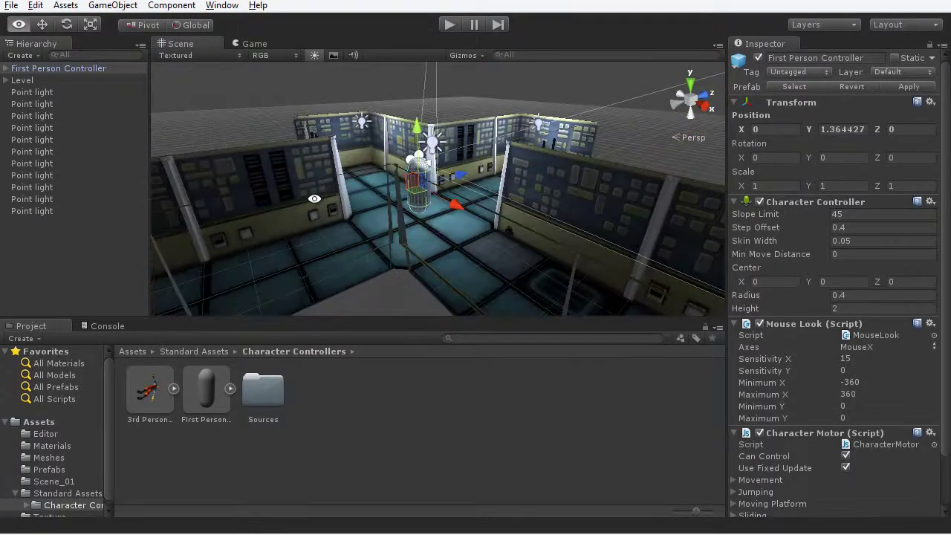
- Play-test the level with the First Person Controller and stop the game
click(448, 25)
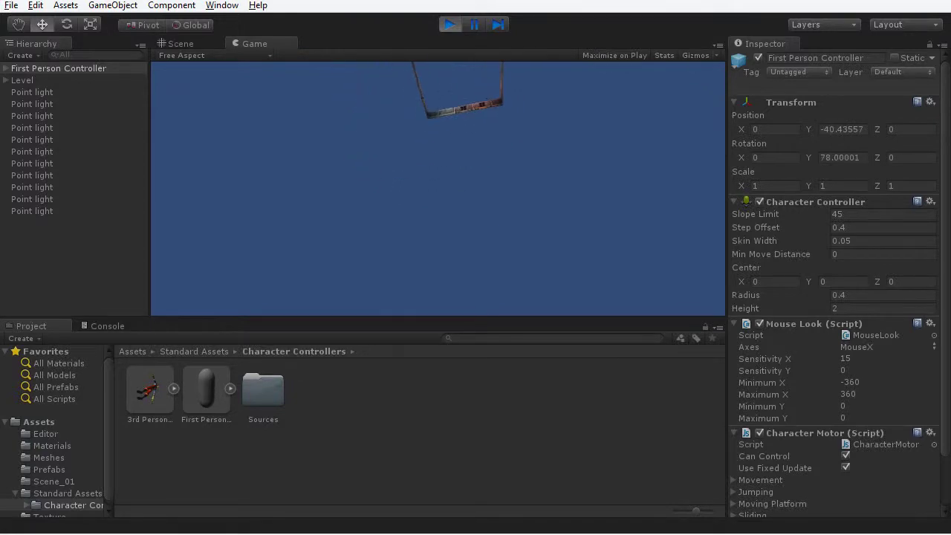
click(455, 24)
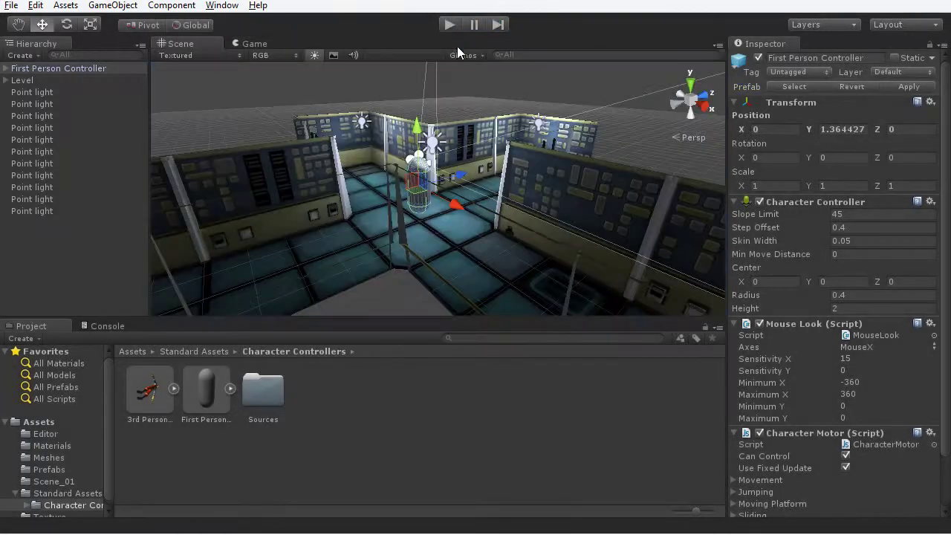
alt+drag(464, 192, 298, 172)
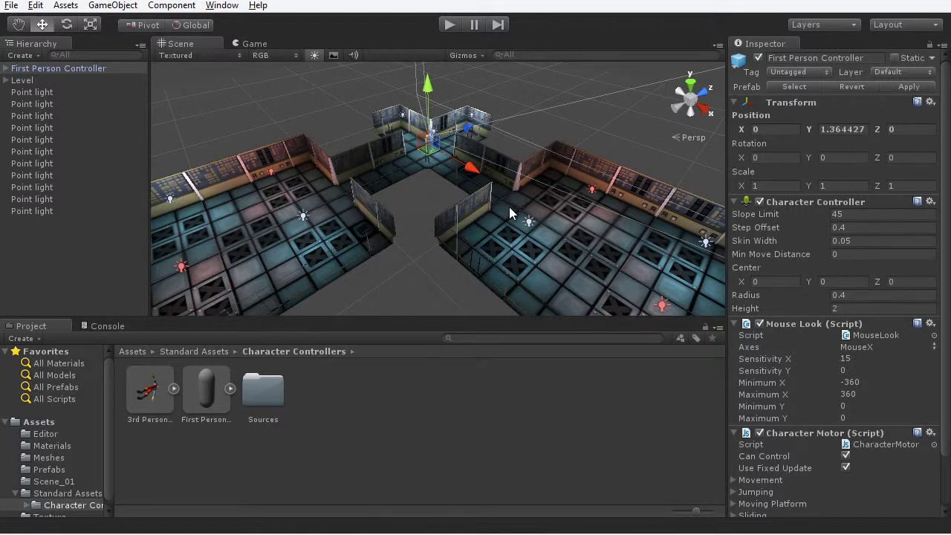
- Select all the models in the Meshes folder and check the Generate Colliders option in their import settings
click(50, 458)
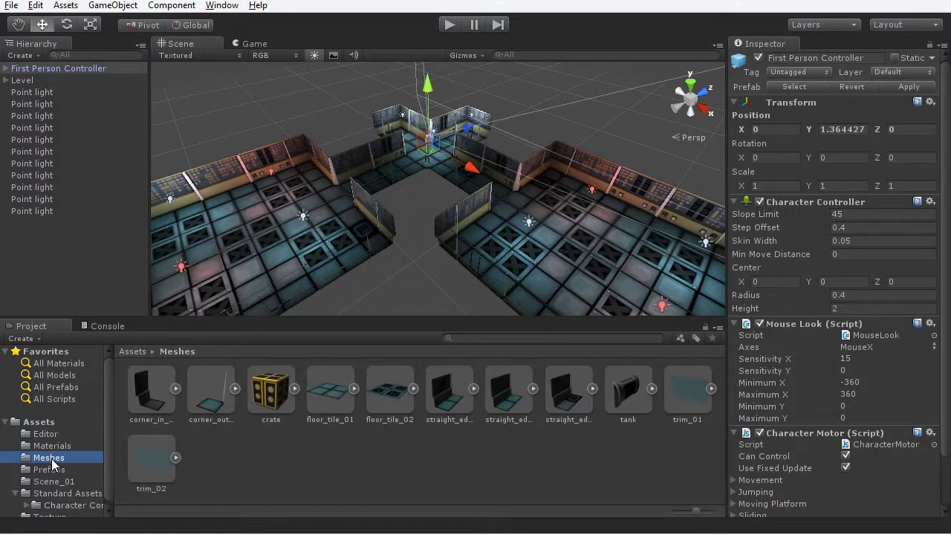
click(158, 392)
shift+click(160, 464)
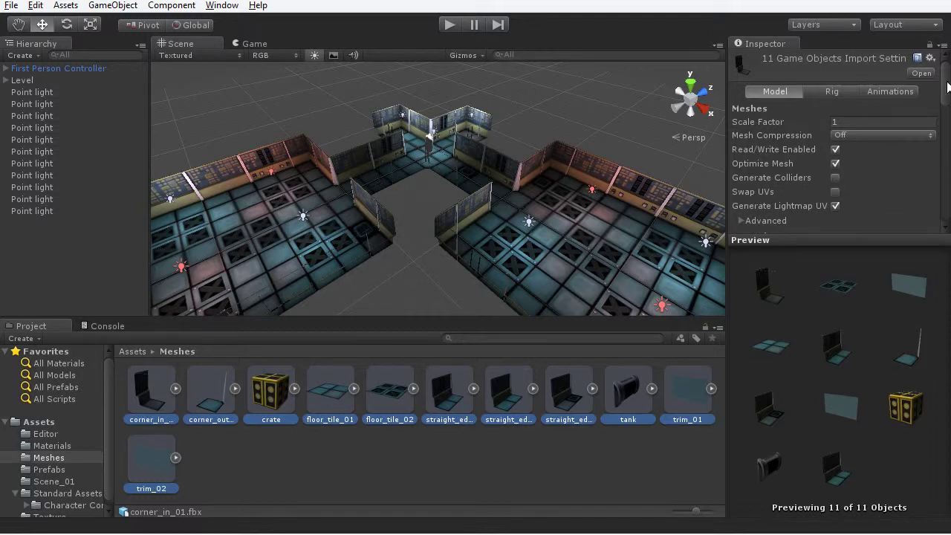
mouse_move(948, 88)
mouse_down()
mouse_move(942, 145)
mouse_move(914, 163)
mouse_move(944, 112)
mouse_move(943, 78)
mouse_up()
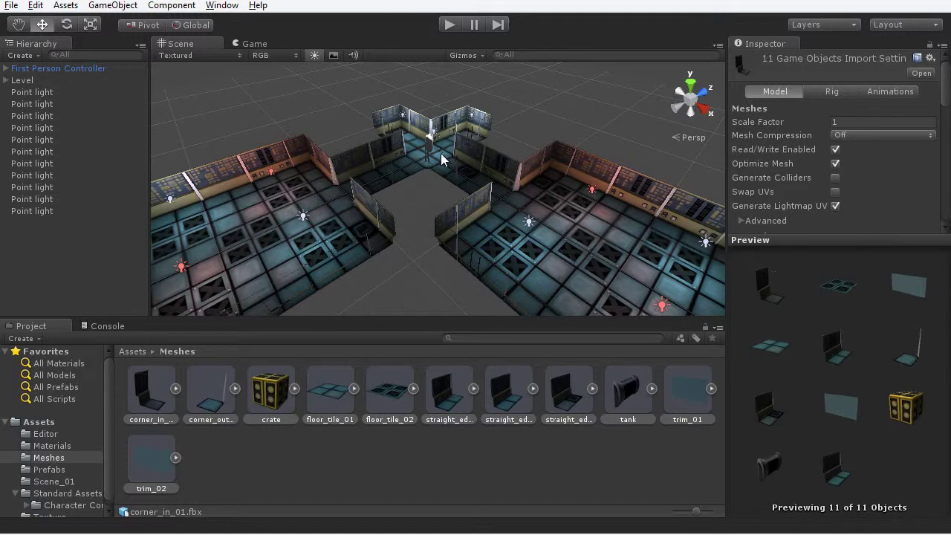
click(516, 126)
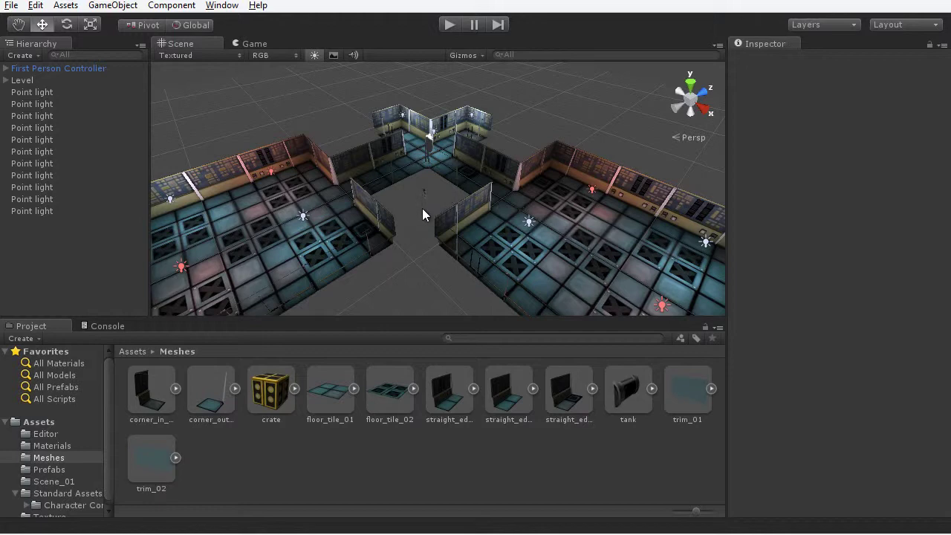
- Create an empty game object and set its position to X 0, Y 0, Z 0
scroll(422, 209, down, 5)
scroll(421, 209, up, 3)
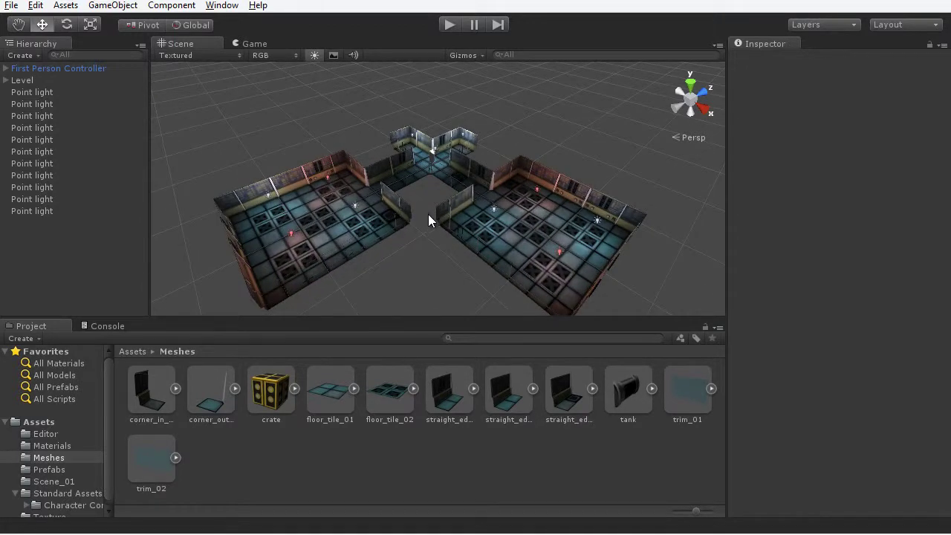
scroll(514, 223, up, 5)
alt+drag(557, 251, 469, 210)
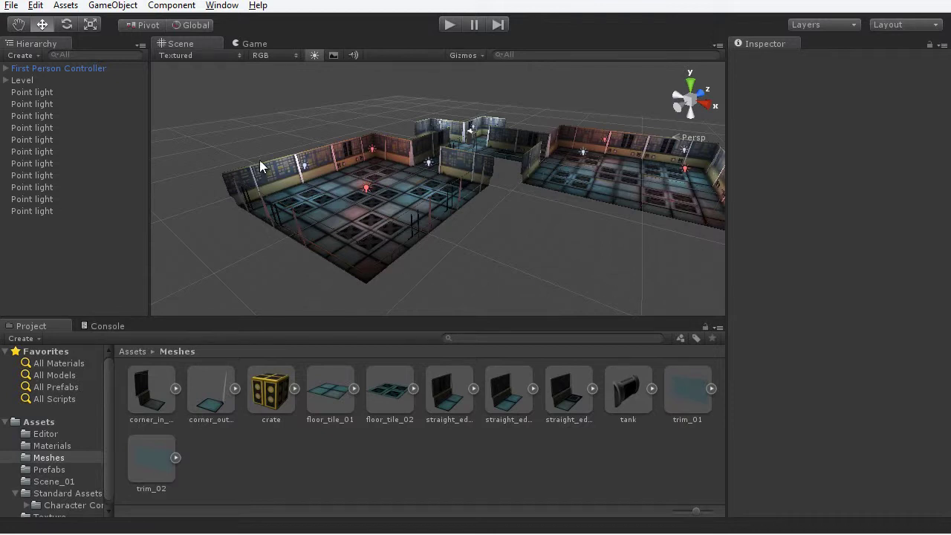
click(119, 6)
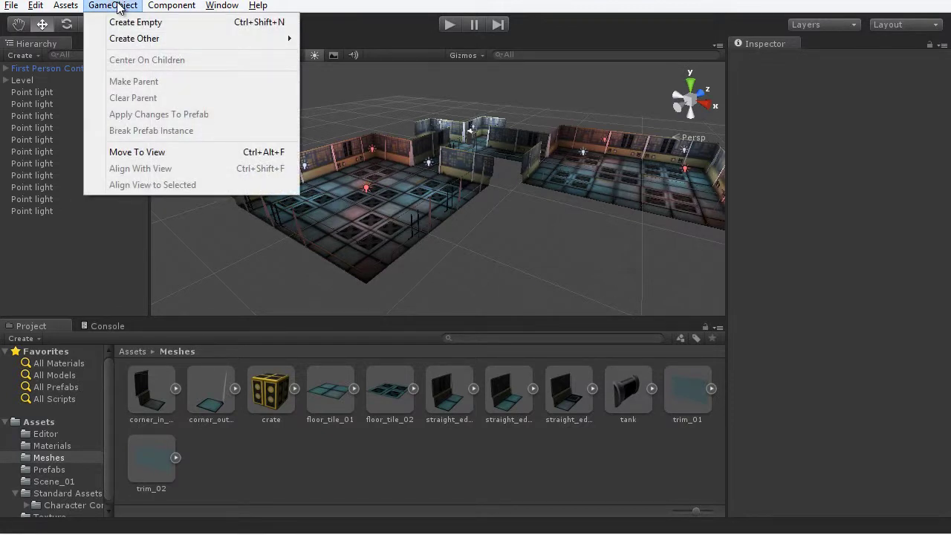
click(215, 23)
click(780, 114)
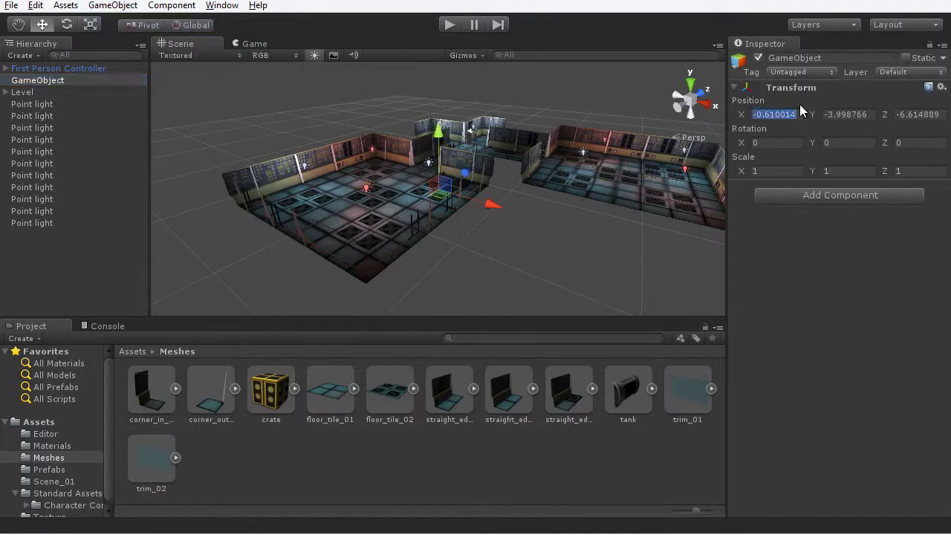
text(0)
click(862, 114)
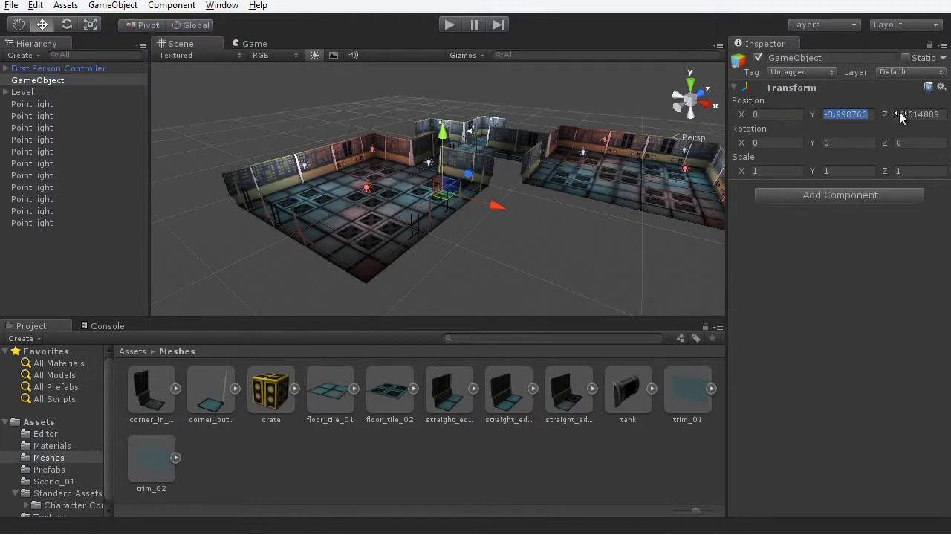
text(0)
click(900, 114)
text(0)
- Rename the empty game object Floor_collision and add a Box Collider component to it
click(817, 58)
text(Fl)
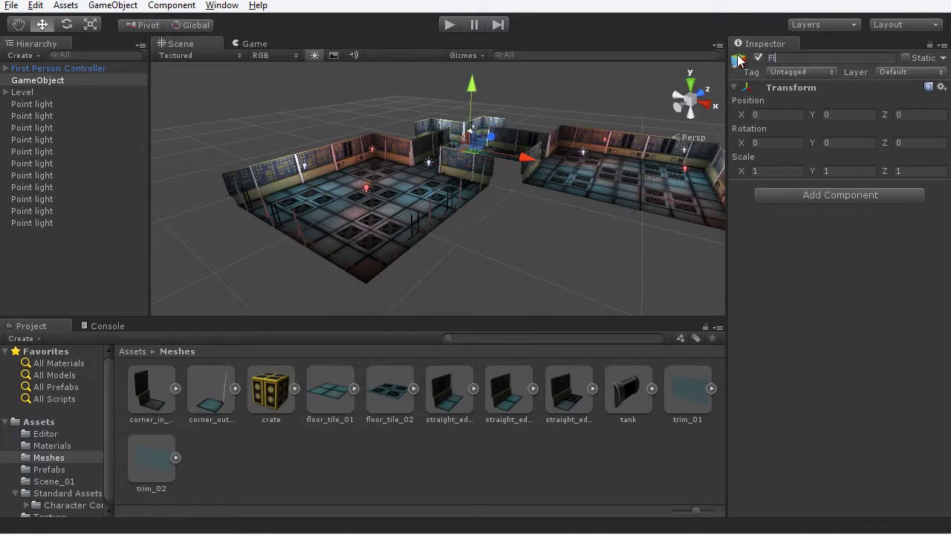
text(oor_collision)
key(Return)
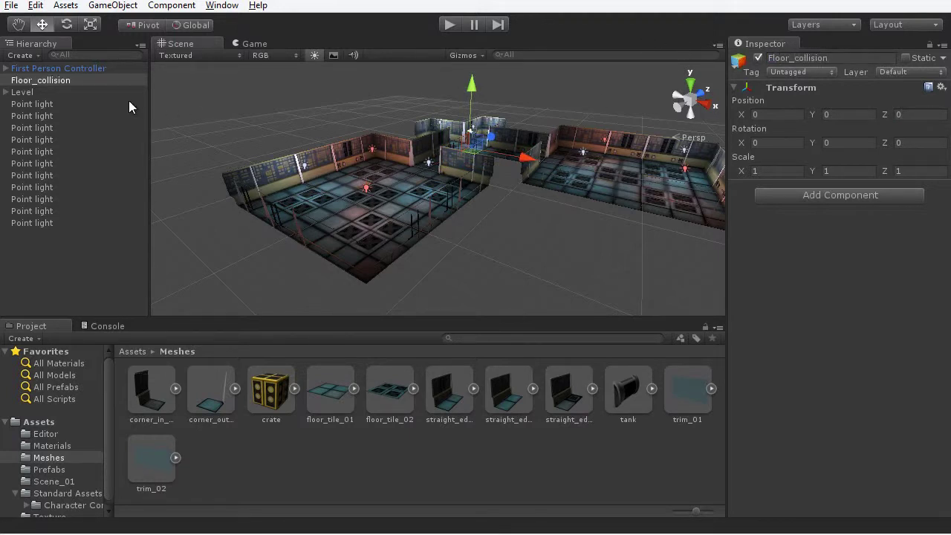
click(177, 9)
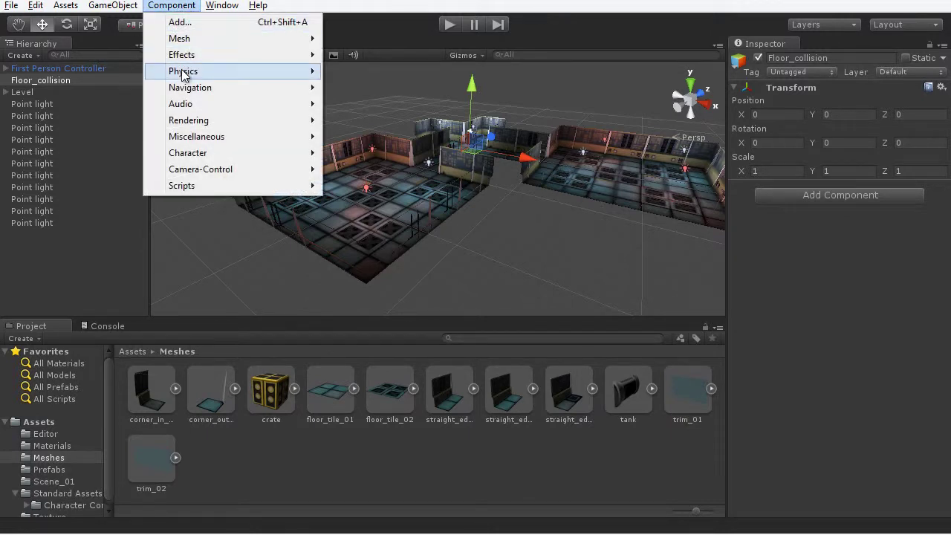
mouse_move(182, 71)
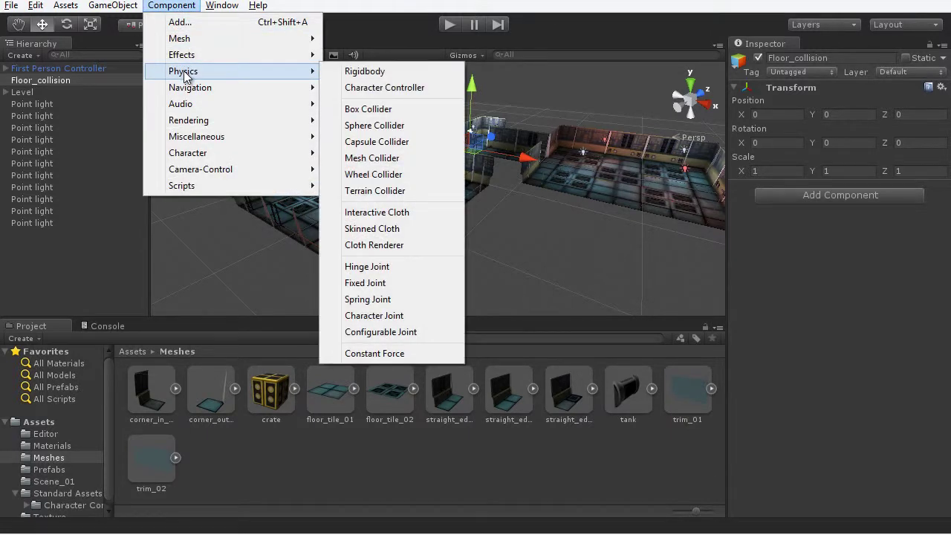
click(395, 109)
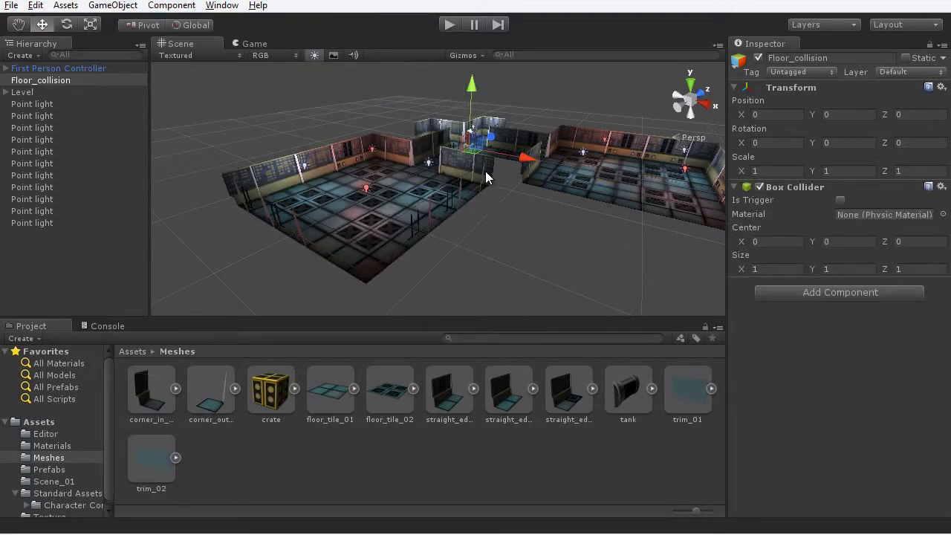
- Lower Floor_collision to Y about -0.48 so the top of its box collider lines up with the floor surface
key(f)
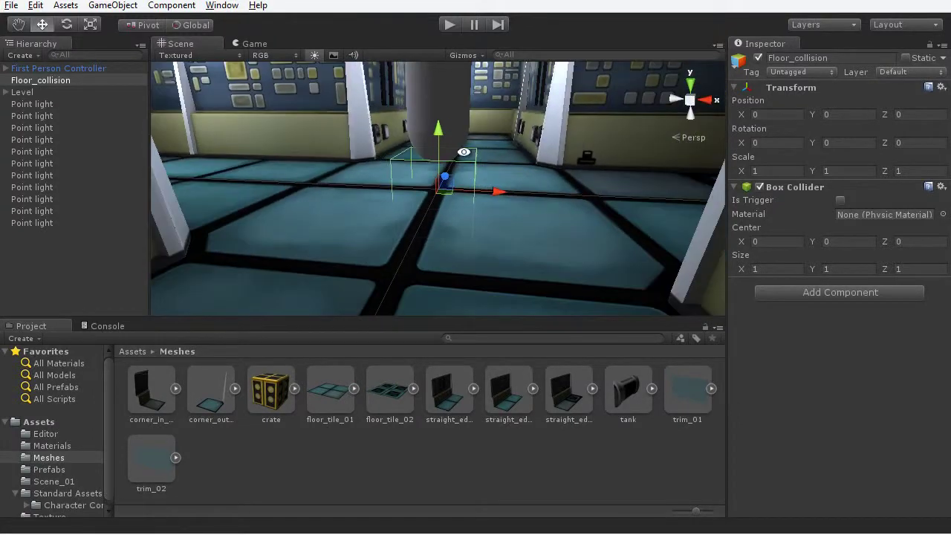
alt+drag(463, 152, 419, 175)
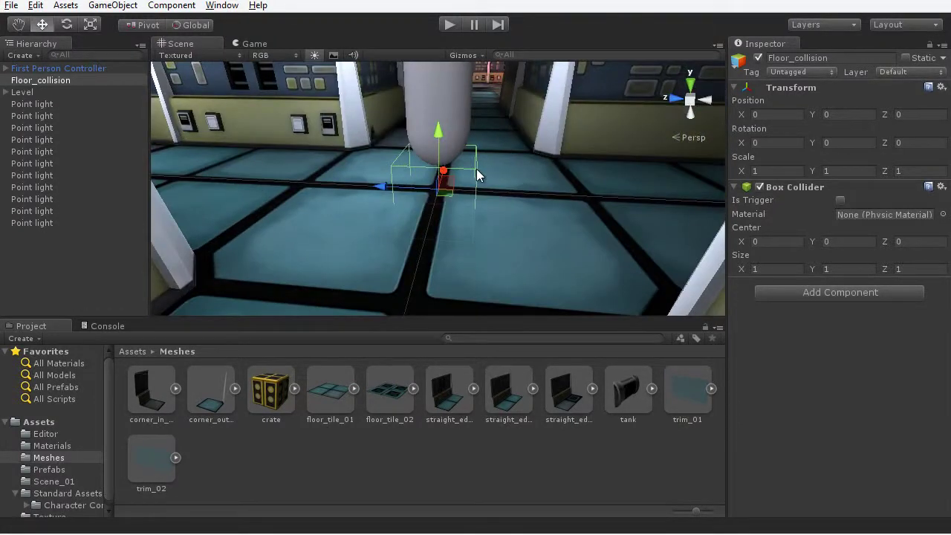
alt+drag(542, 228, 487, 177)
drag(438, 128, 435, 158)
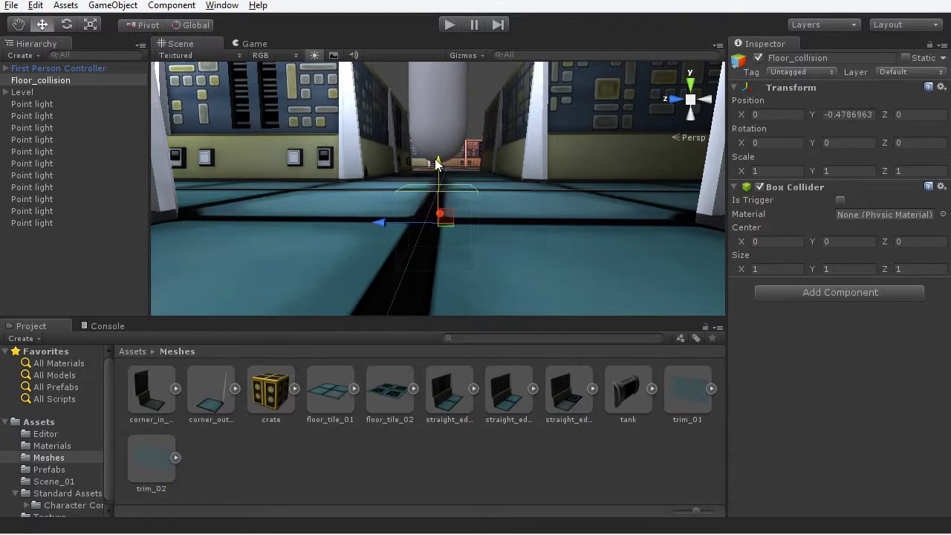
alt+drag(437, 193, 476, 263)
scroll(446, 195, down, 8)
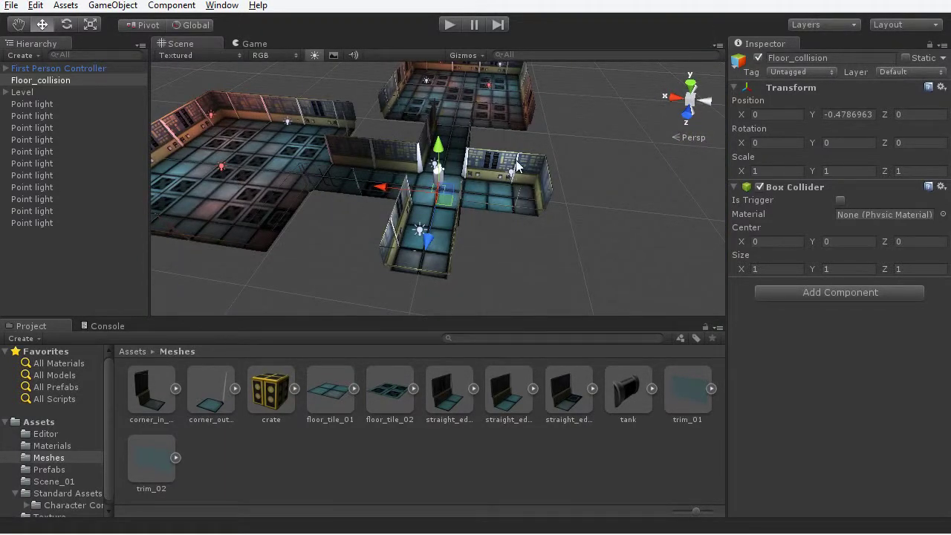
alt+drag(541, 210, 454, 222)
scroll(506, 213, down, 2)
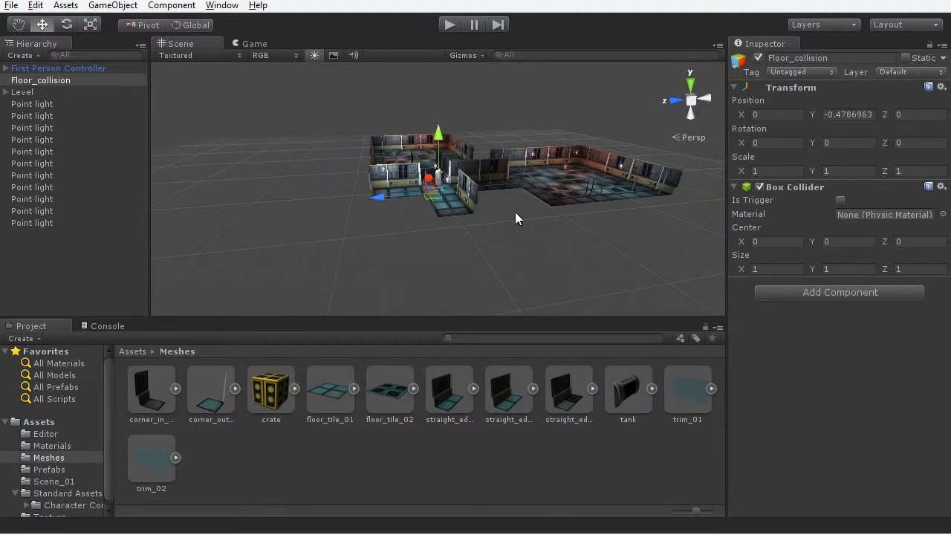
- Enlarge the Floor_collision box collider to size X 65.9 and Z 68.4 so it extends beneath the whole level
alt+drag(518, 219, 542, 298)
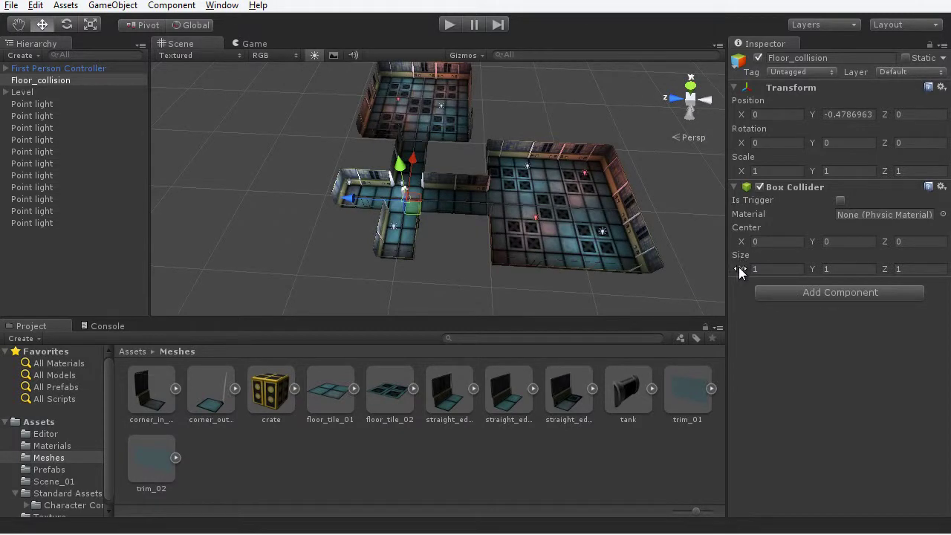
drag(740, 271, 845, 212)
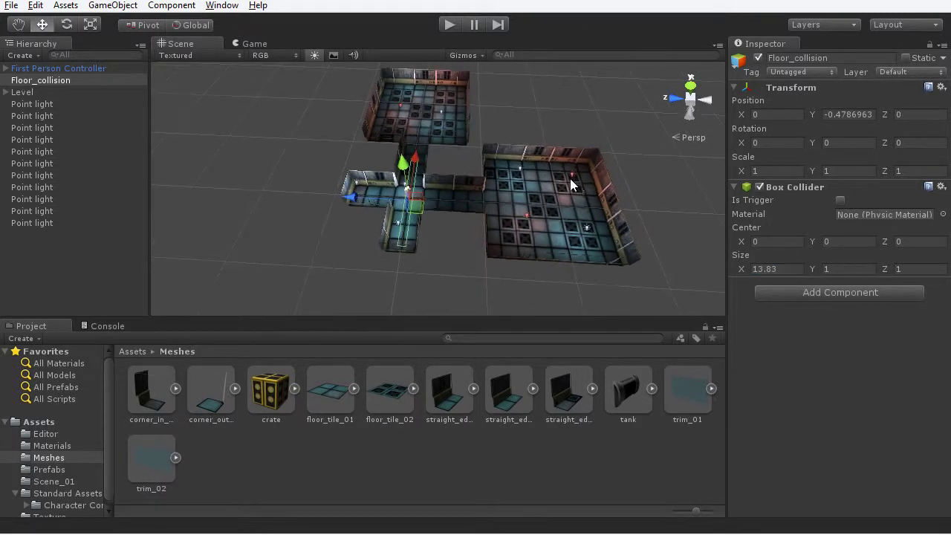
alt+drag(573, 184, 556, 239)
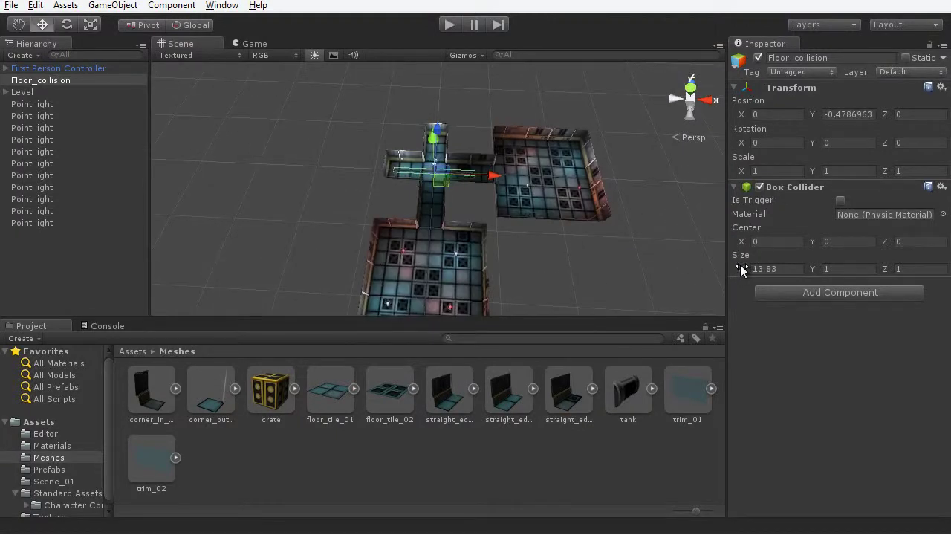
drag(741, 269, 922, 280)
click(763, 271)
drag(763, 270, 944, 292)
alt+drag(486, 214, 617, 253)
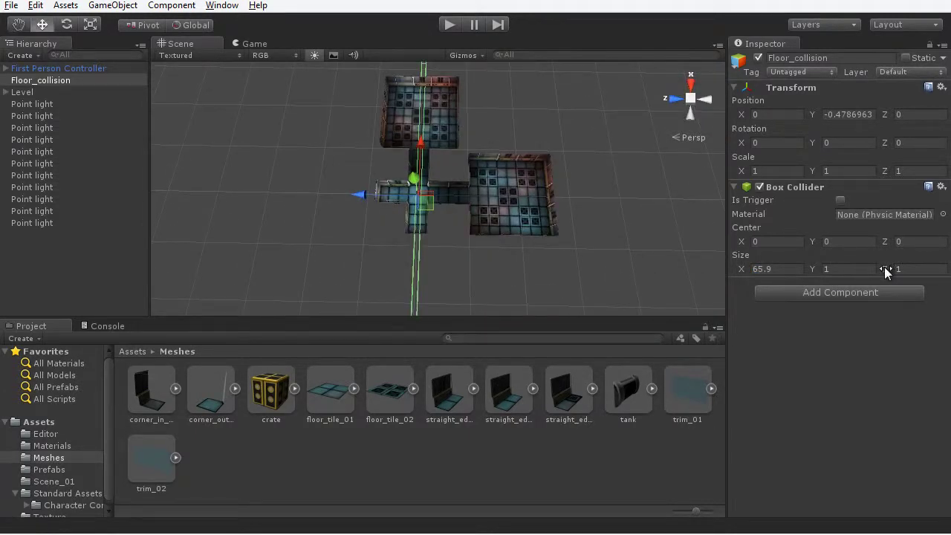
drag(885, 269, 948, 269)
alt+drag(597, 224, 382, 185)
scroll(506, 240, up, 5)
- Play-test the level by walking through the corridors and a room on the floor collider, and stop the game
click(444, 22)
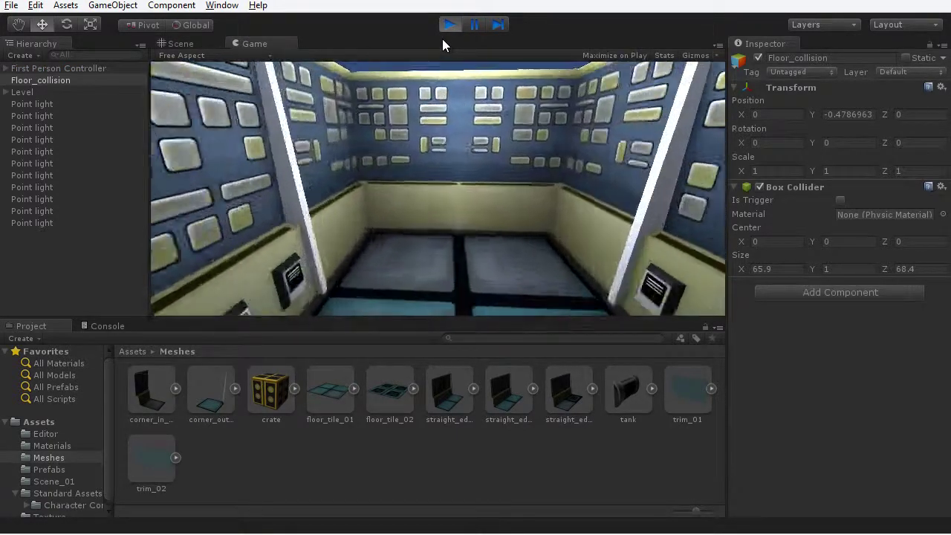
key(w)
key(w)
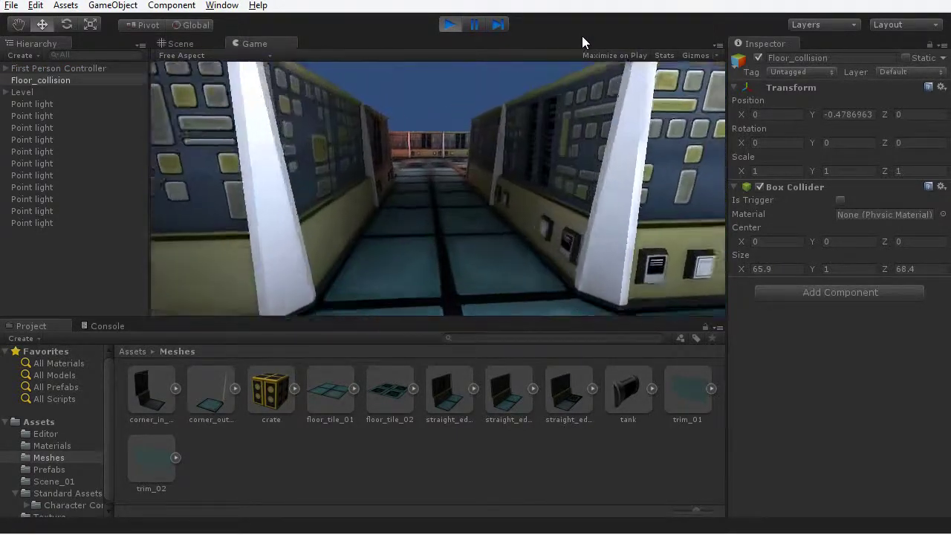
key(w)
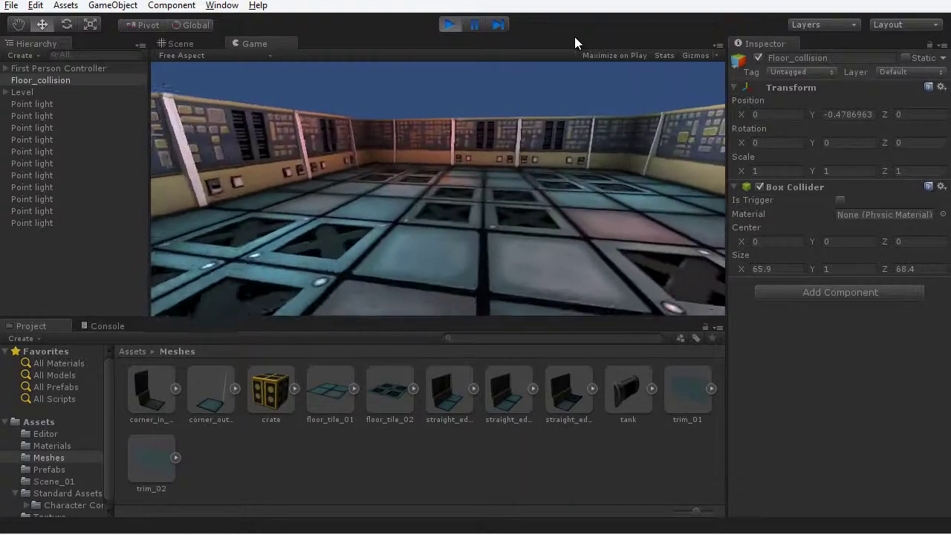
key(w)
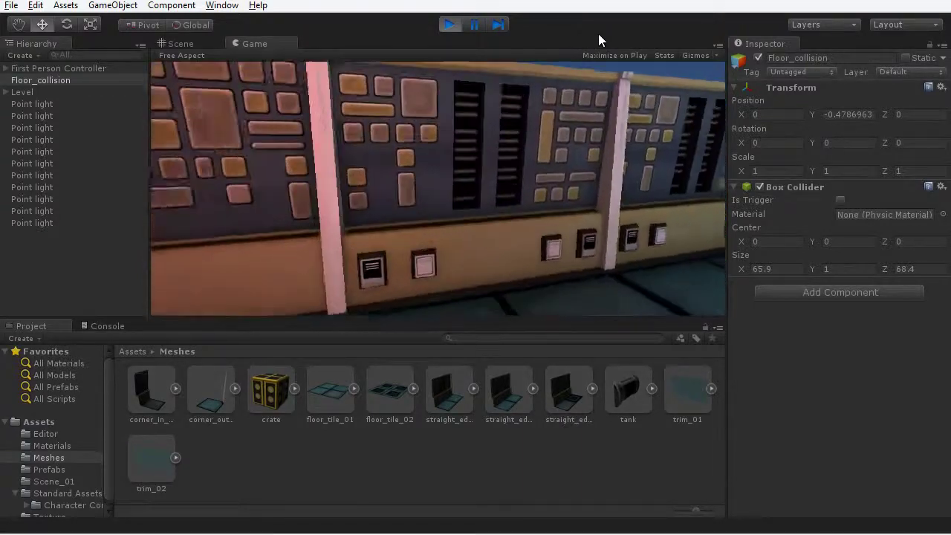
key(w)
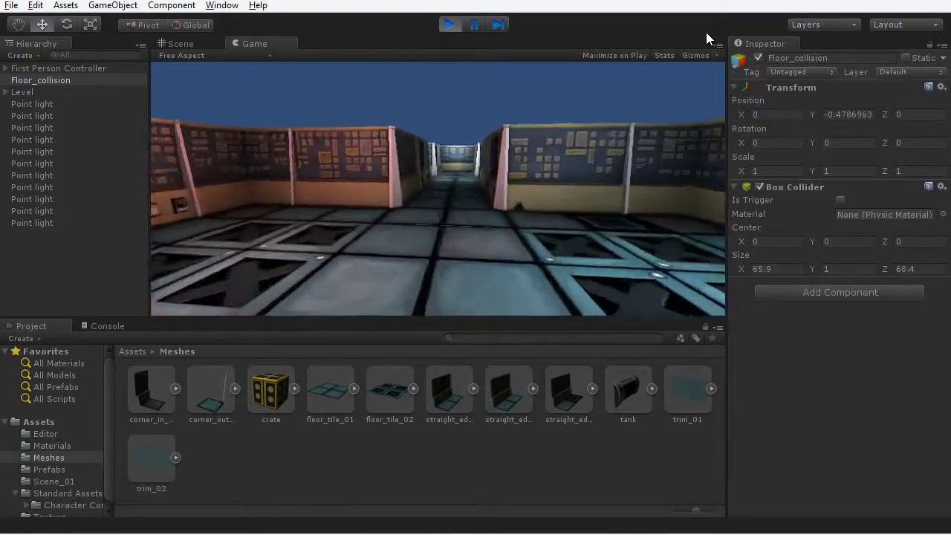
key(w)
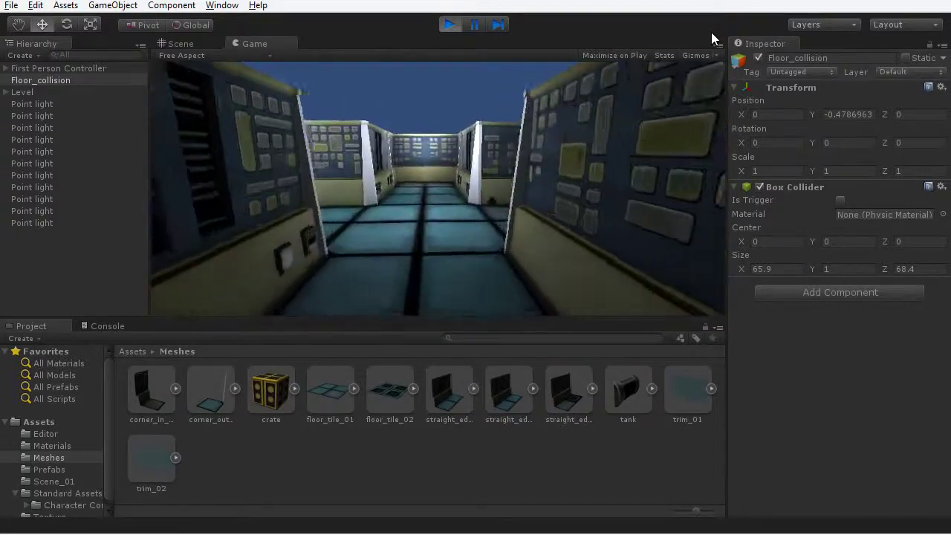
key(w)
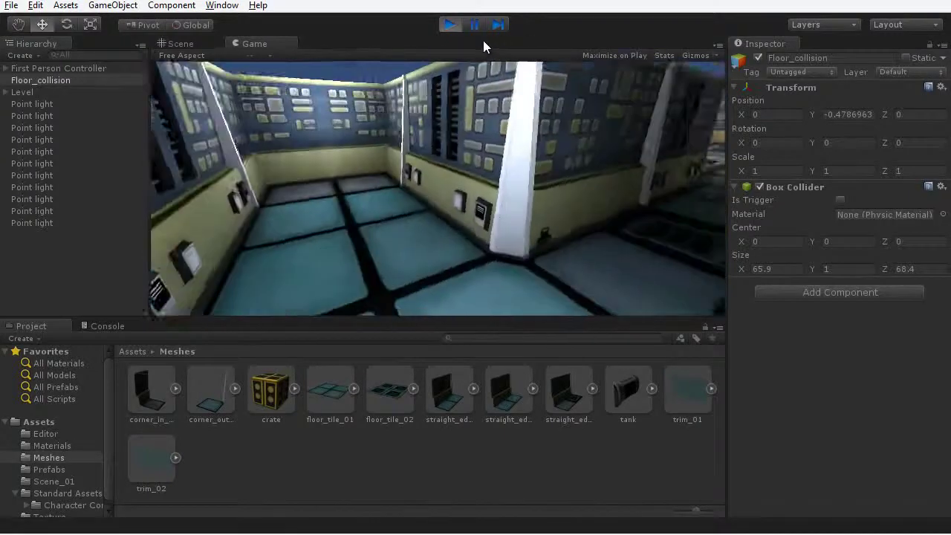
click(450, 24)
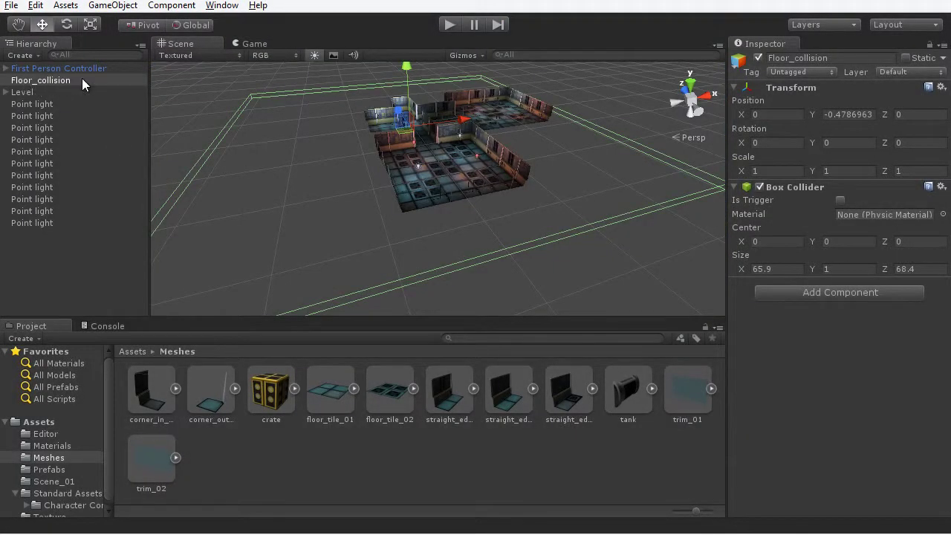
- Examine the room walls, corridors and the extent of the floor collider from several angles in the scene
alt+drag(565, 180, 607, 232)
scroll(607, 232, up, 10)
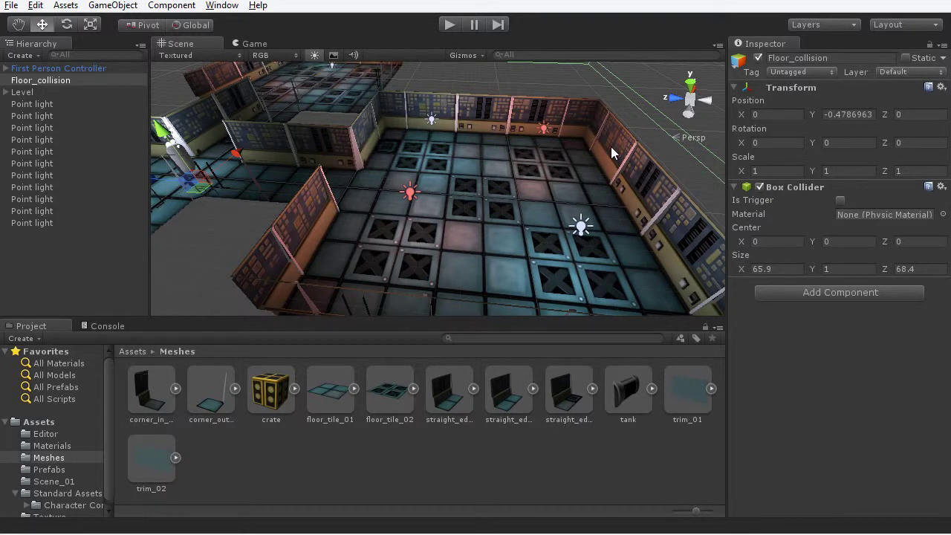
scroll(526, 162, down, 10)
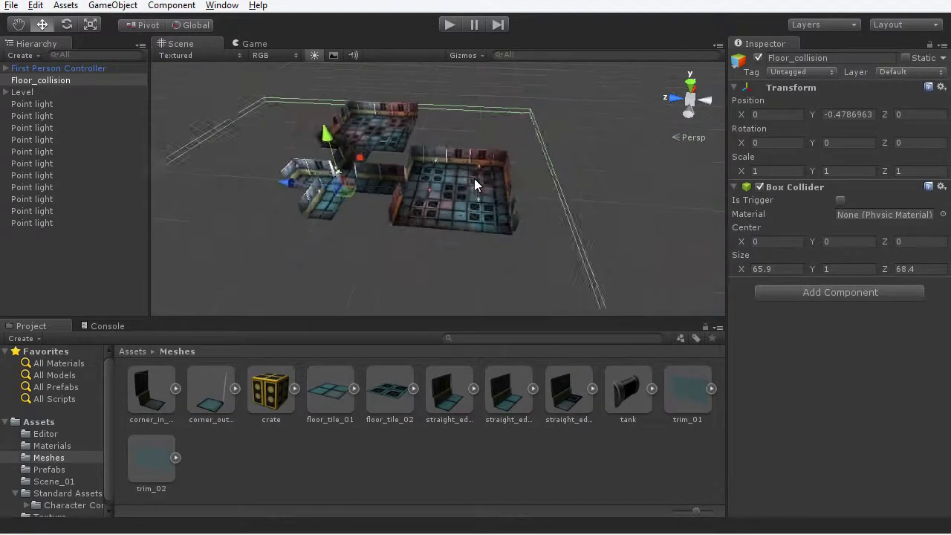
alt+drag(446, 190, 411, 155)
scroll(494, 205, up, 5)
scroll(494, 200, down, 5)
scroll(489, 147, down, 5)
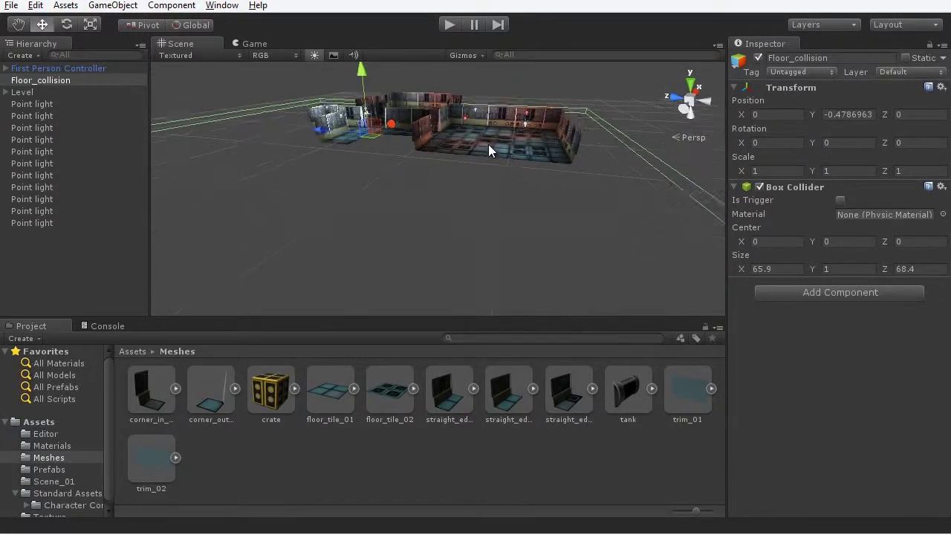
alt+drag(491, 149, 533, 213)
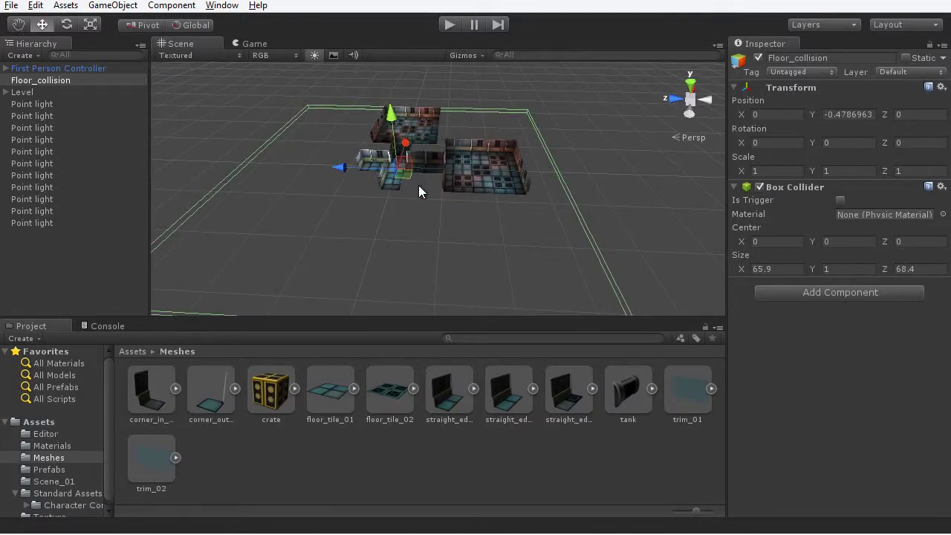
alt+drag(452, 194, 544, 191)
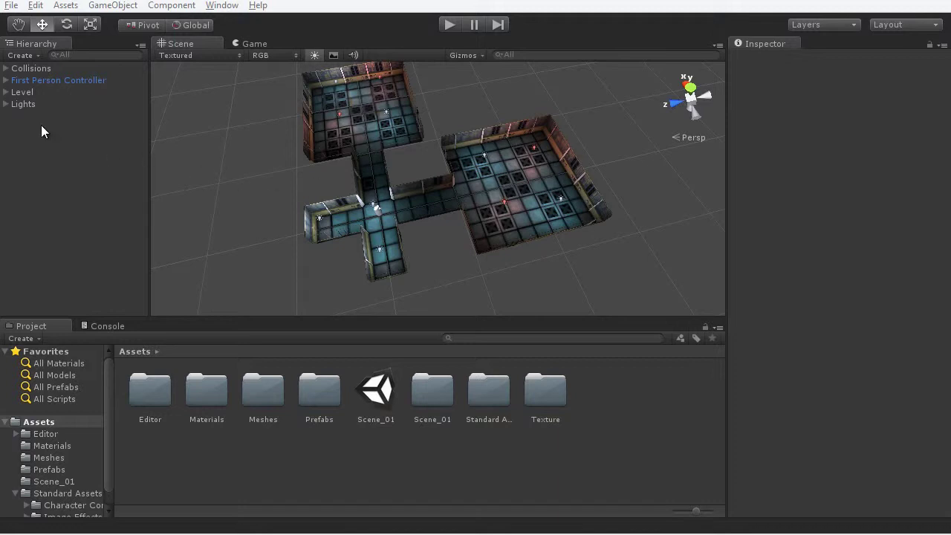
- Review the objects grouped under Lights, Level and Collisions in the hierarchy, collapsing each group again
click(6, 105)
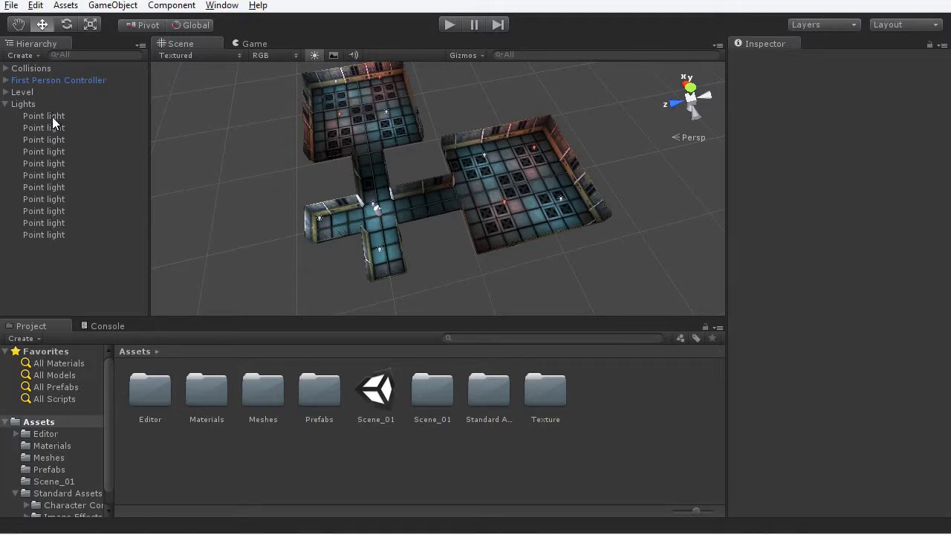
click(6, 104)
click(5, 92)
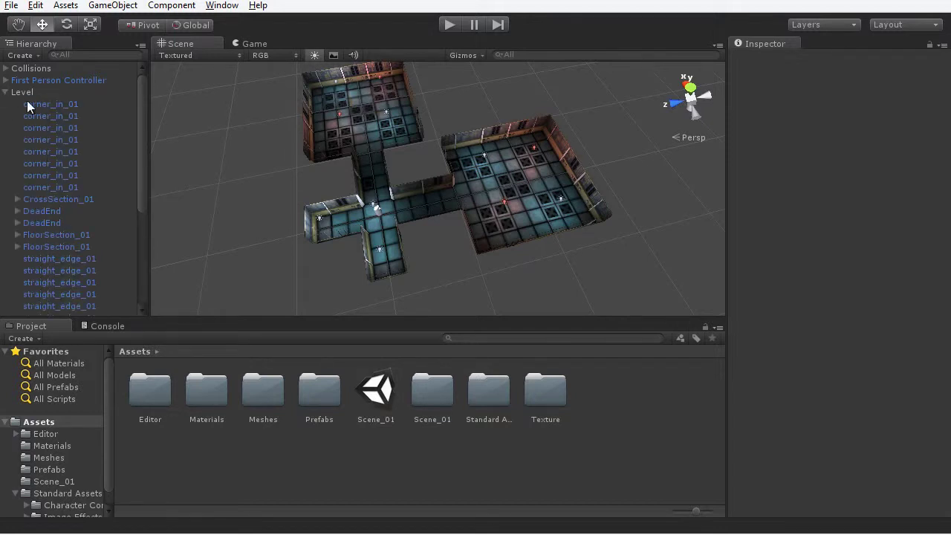
click(6, 92)
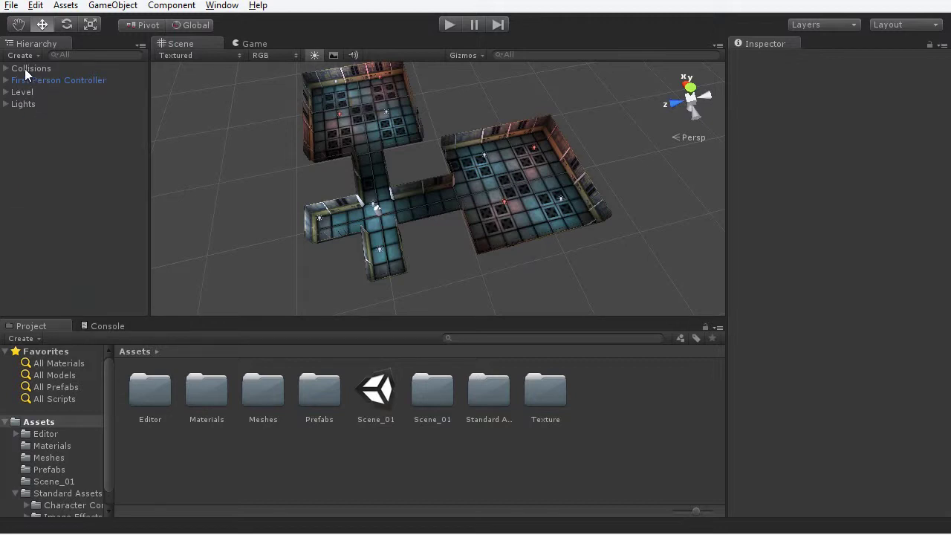
click(6, 68)
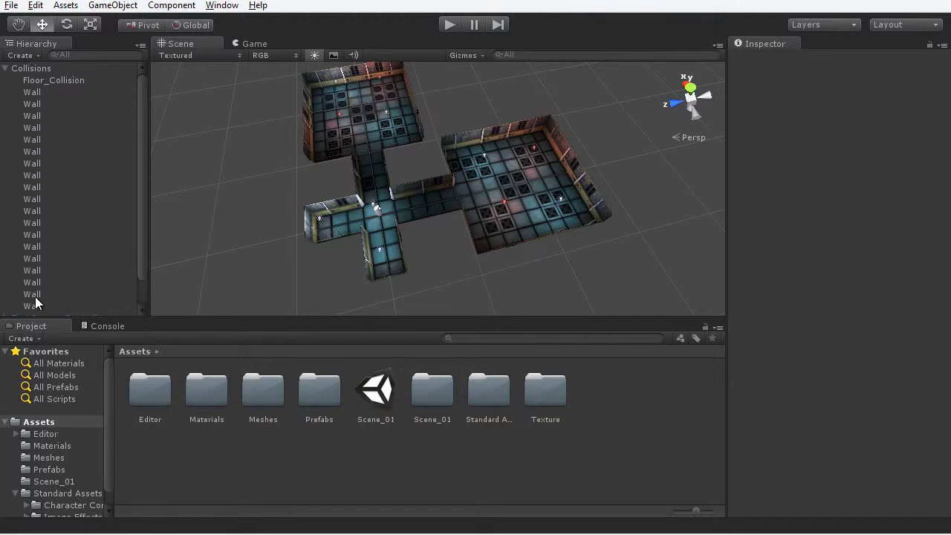
click(6, 68)
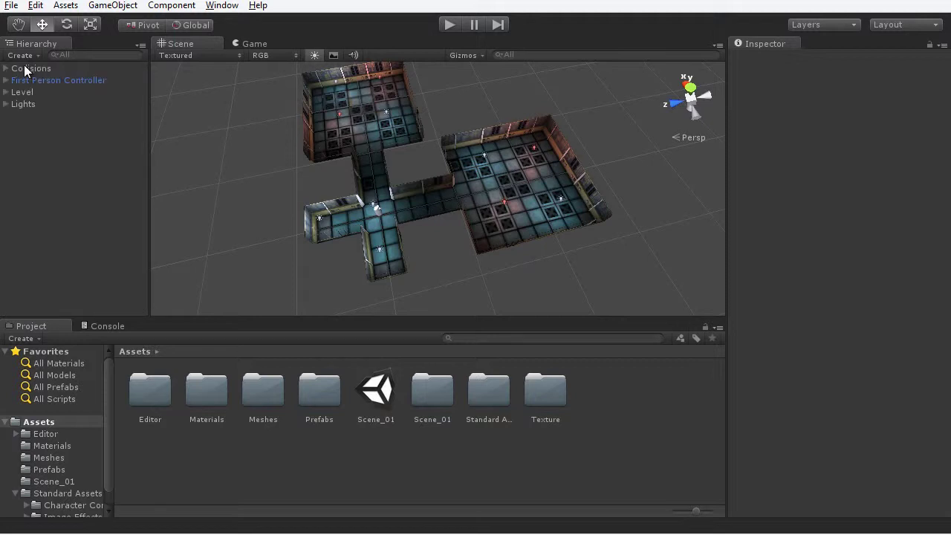
- Select the Collisions group and inspect how its wall colliders enclose the rooms and corridors in an enlarged scene view
click(37, 68)
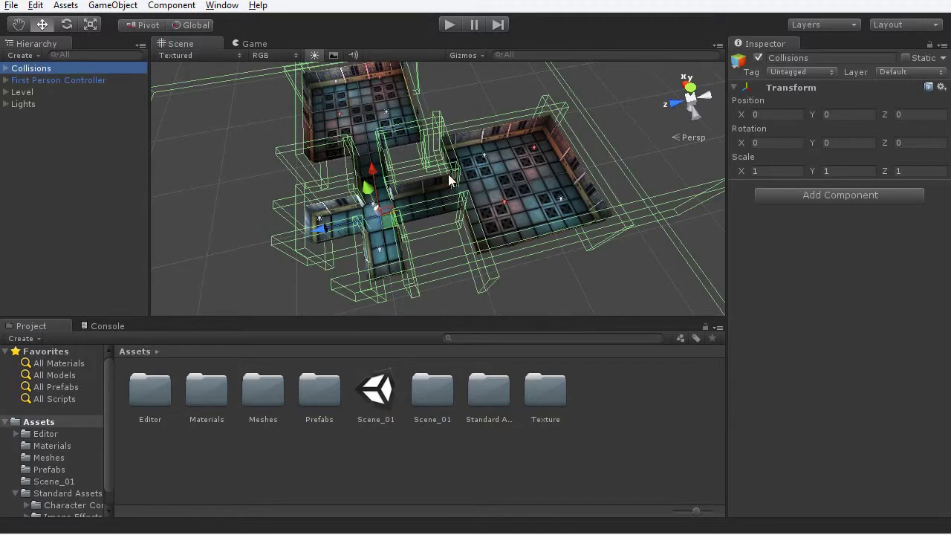
click(586, 282)
key(shift+space)
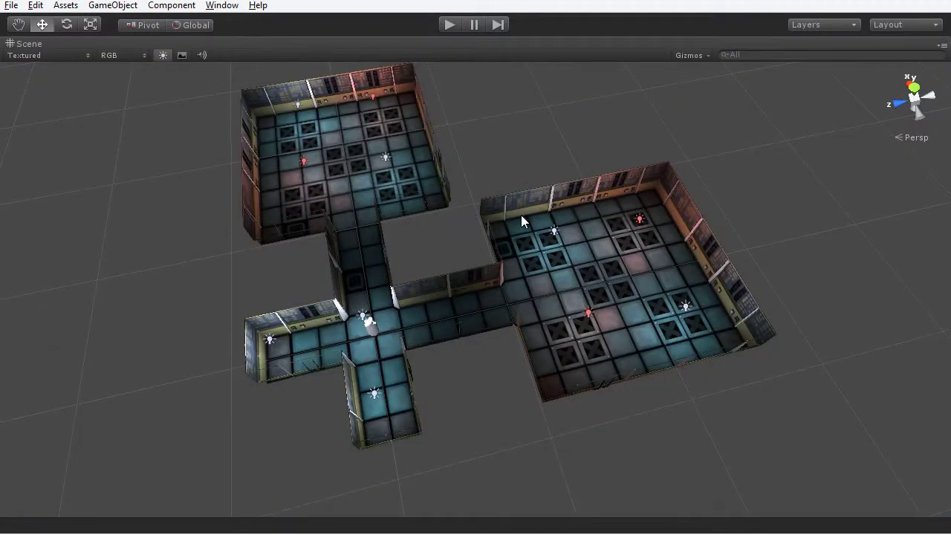
key(shift+space)
click(50, 67)
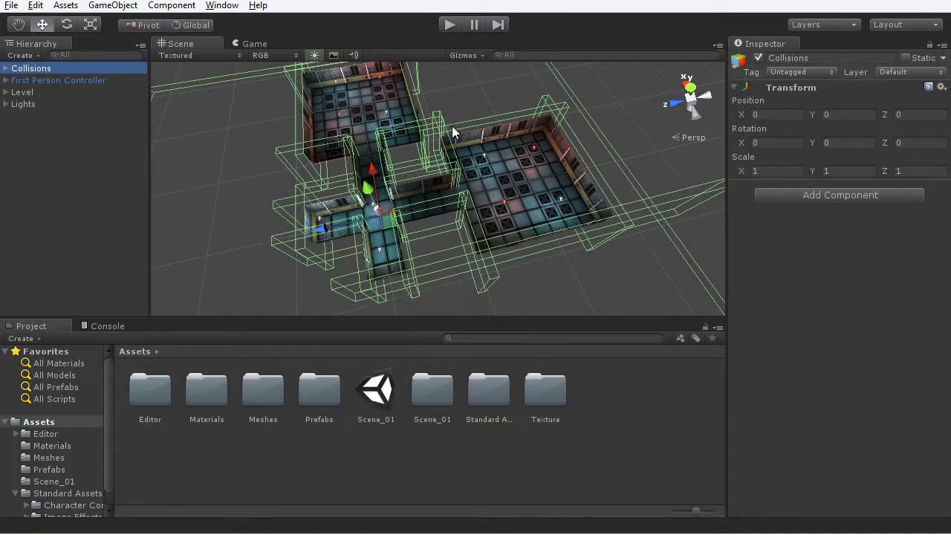
key(shift+space)
alt+drag(620, 289, 617, 359)
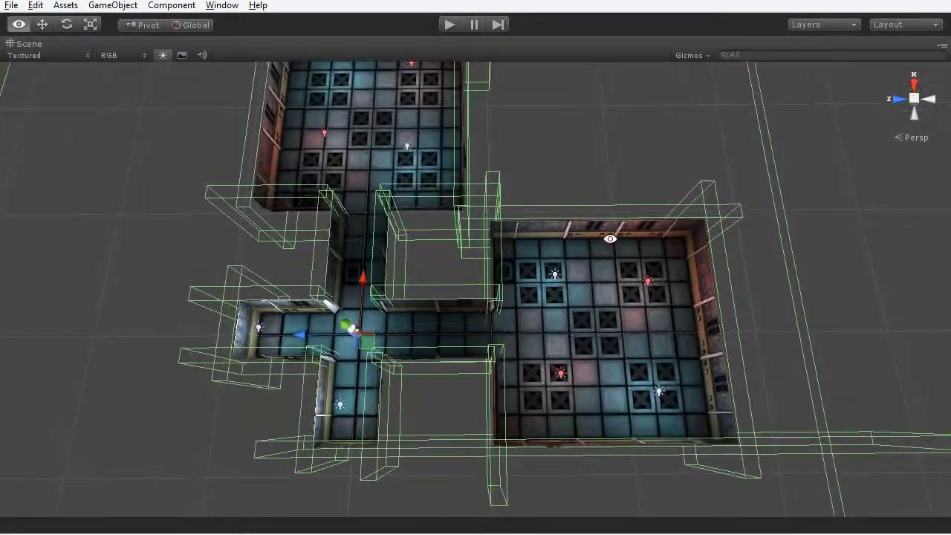
alt+drag(610, 238, 610, 276)
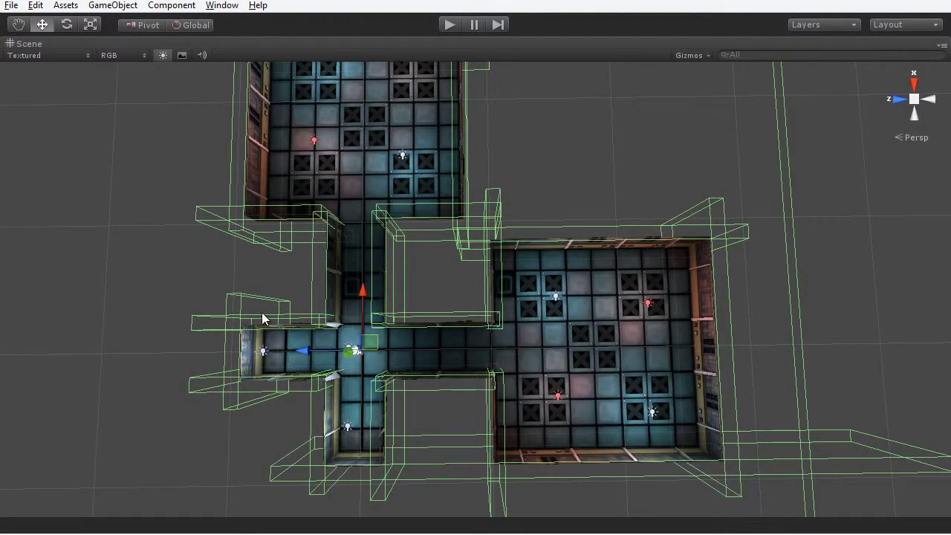
alt+drag(498, 318, 724, 170)
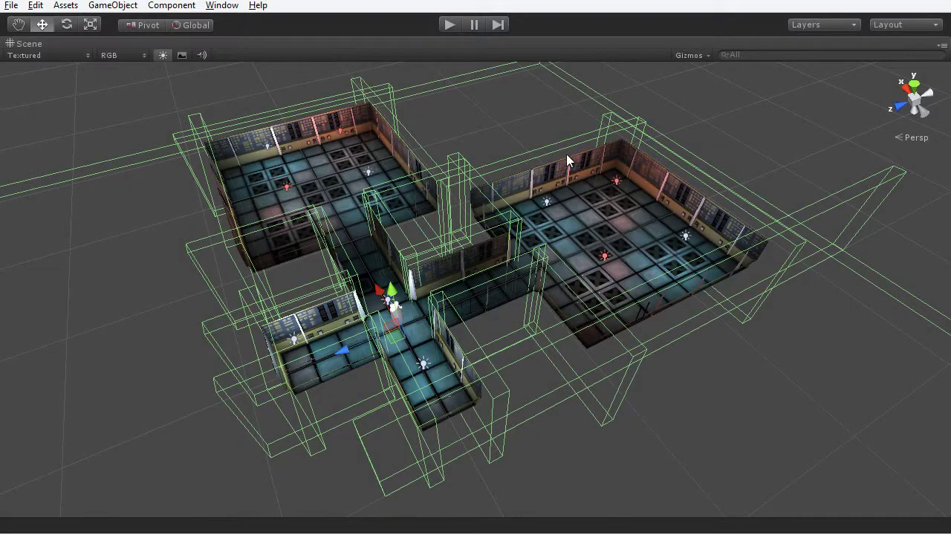
key(shift+space)
- Play-test the level with the wall collisions by walking between the corridors and a room, stop the game and clear the selection
click(448, 26)
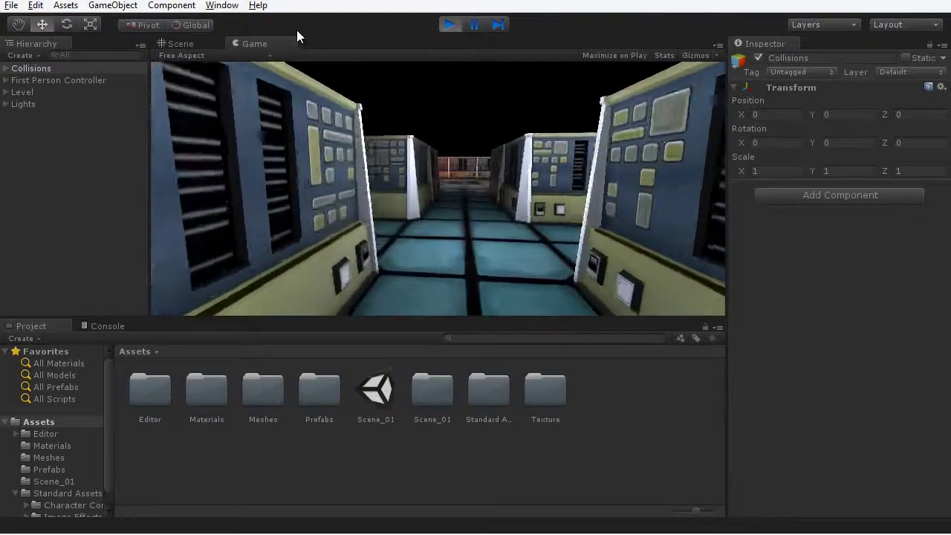
key(w)
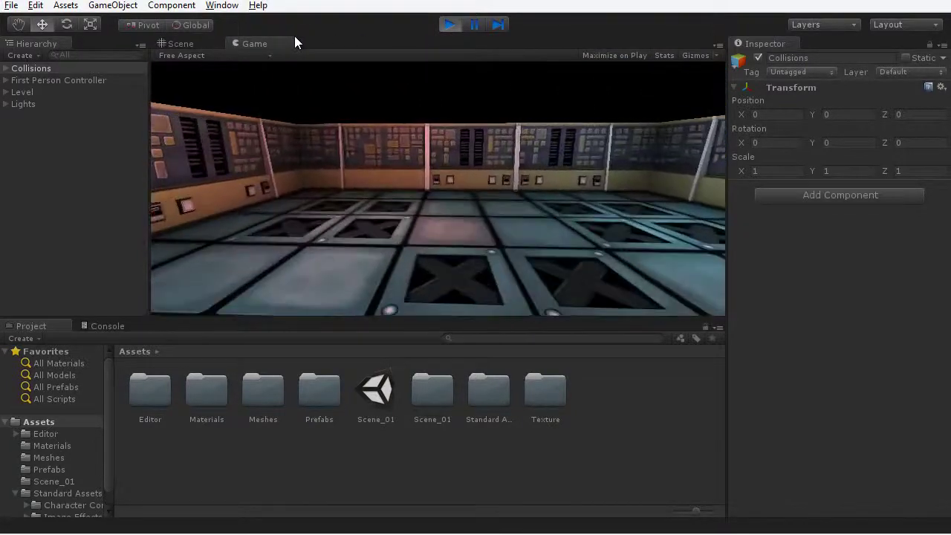
key(w)
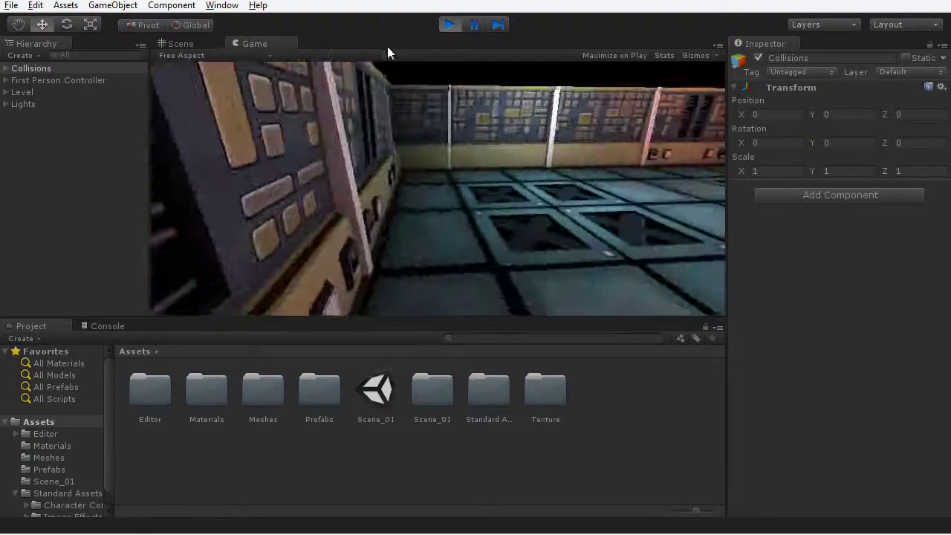
key(w)
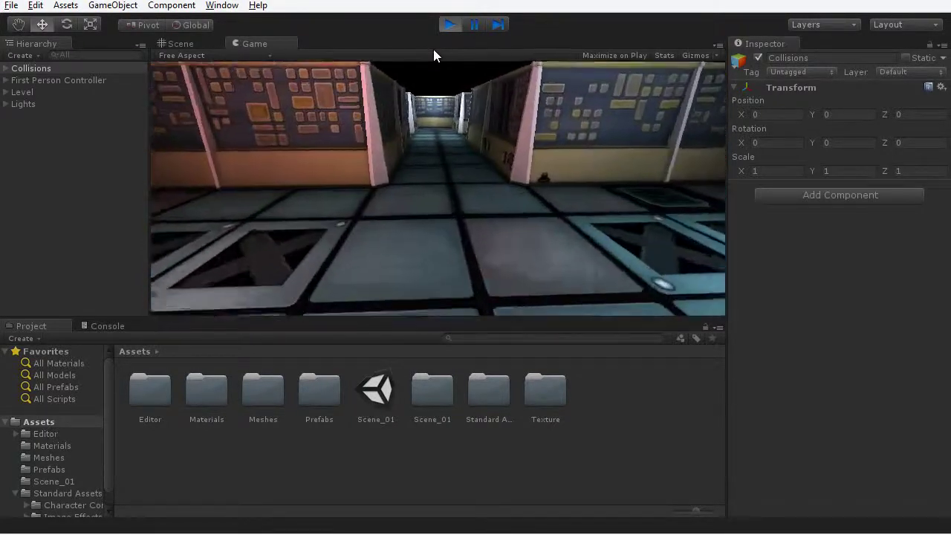
key(w)
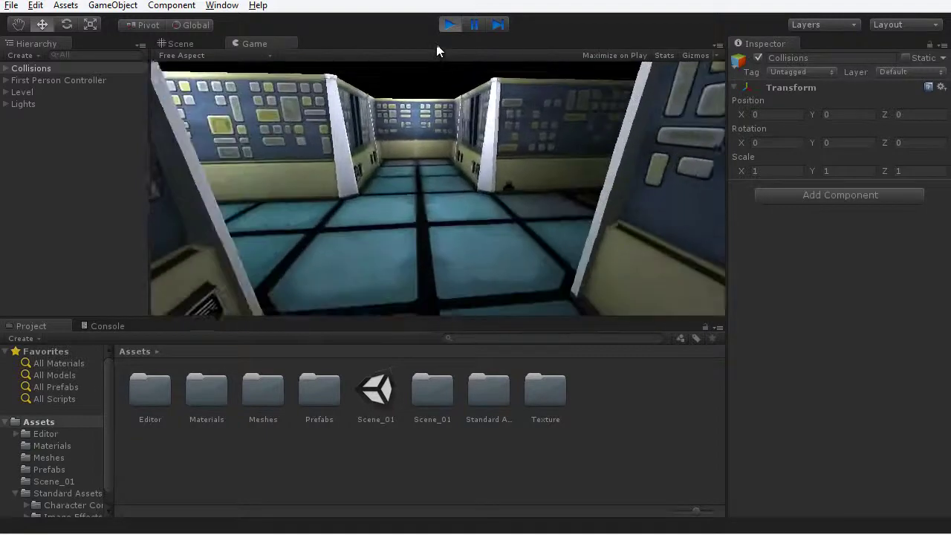
click(445, 26)
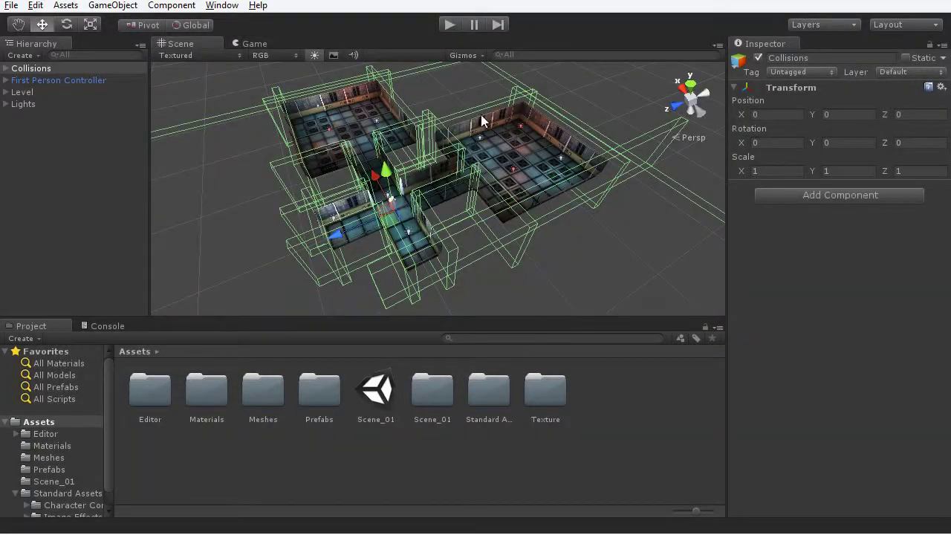
click(572, 95)
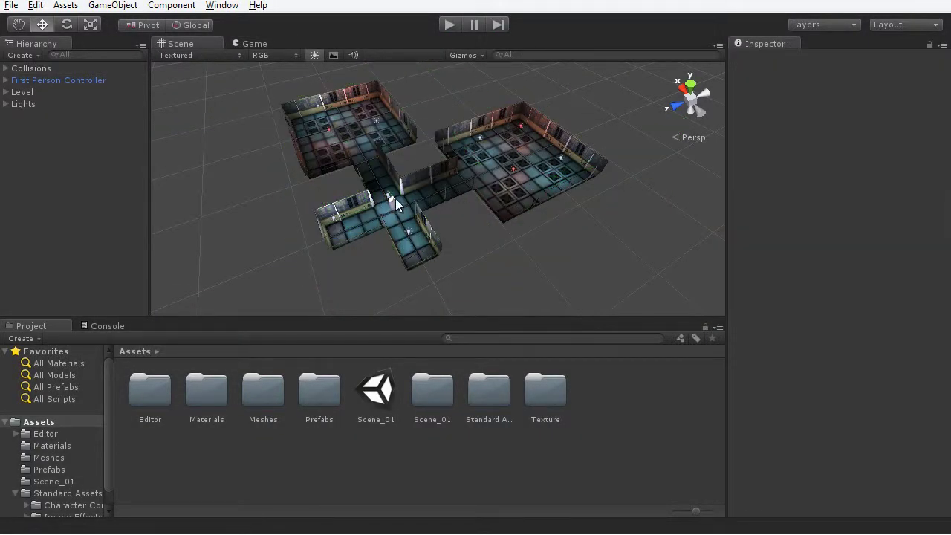
- Inspect the camera settings of the First Person Controller's Main Camera with the Game view showing, and collapse the controller's hierarchy
click(245, 44)
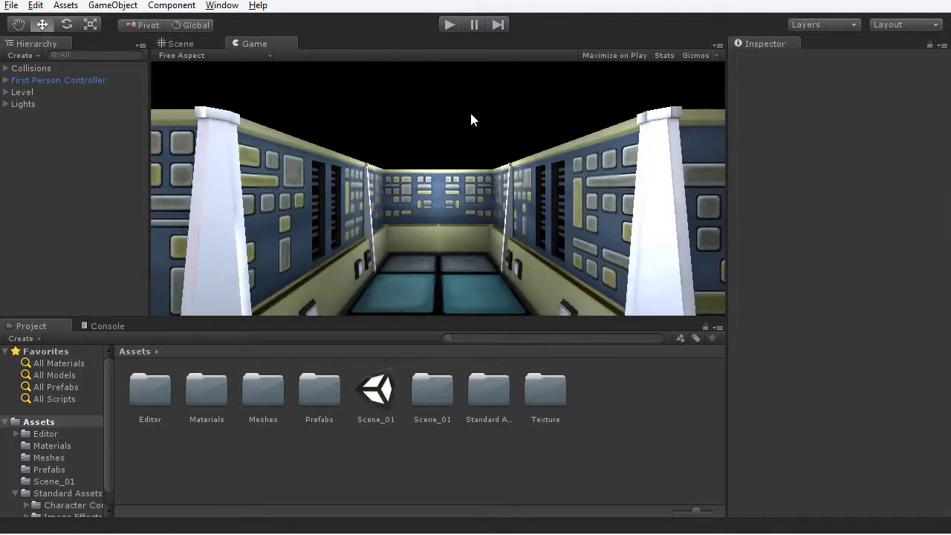
click(82, 81)
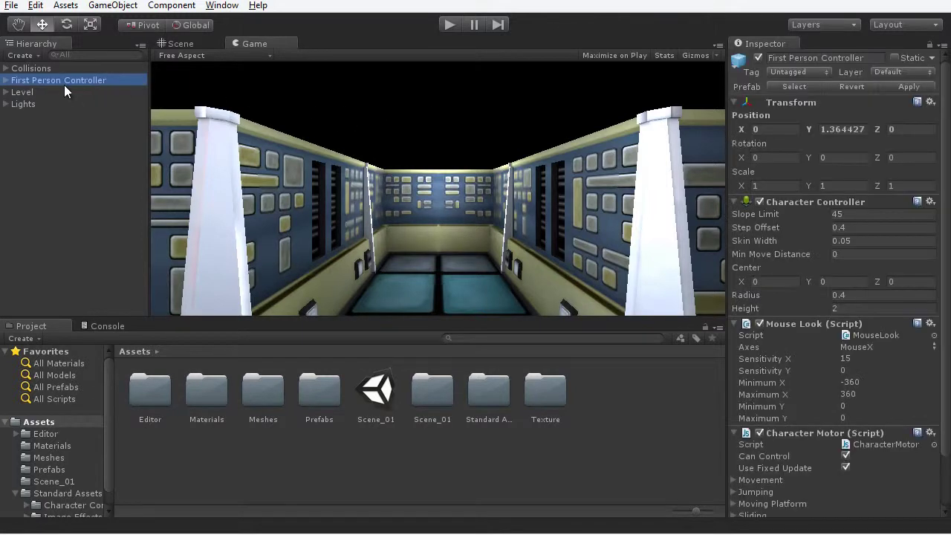
click(6, 81)
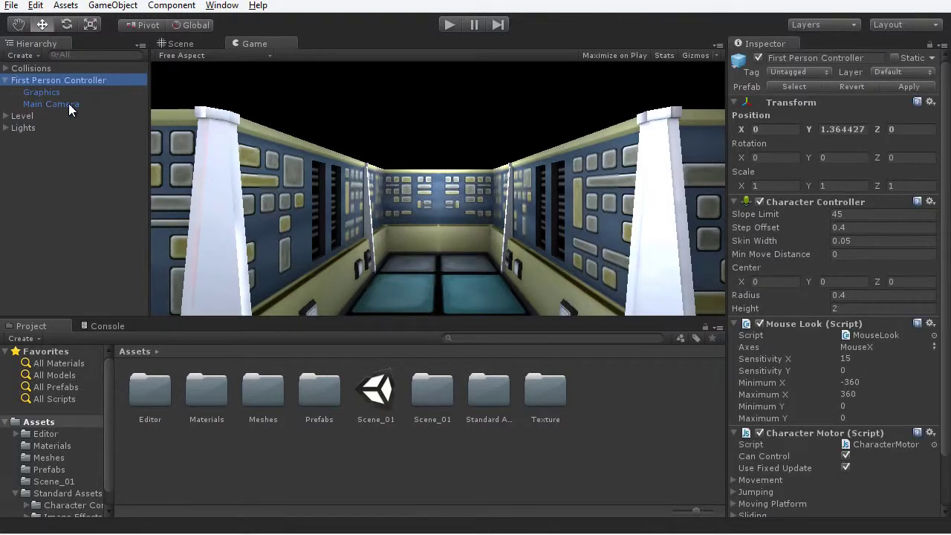
click(71, 105)
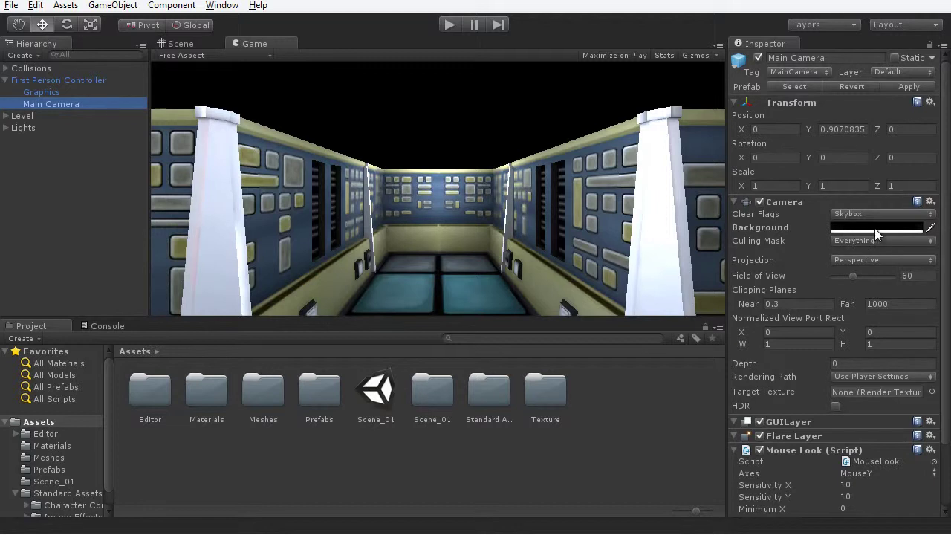
click(5, 81)
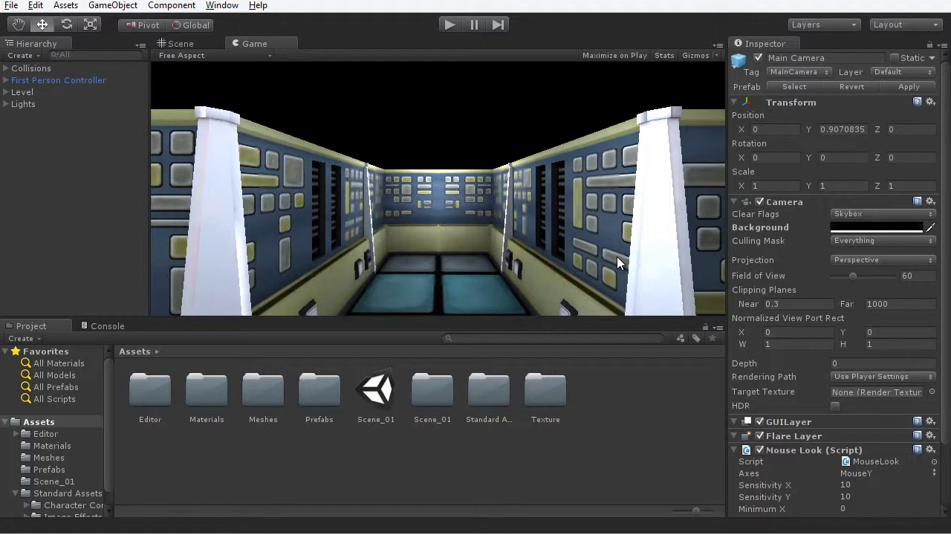
- Check the Image Effects entry among the importable packages and the contents of the Standard Assets folder, returning to the Assets root
click(65, 5)
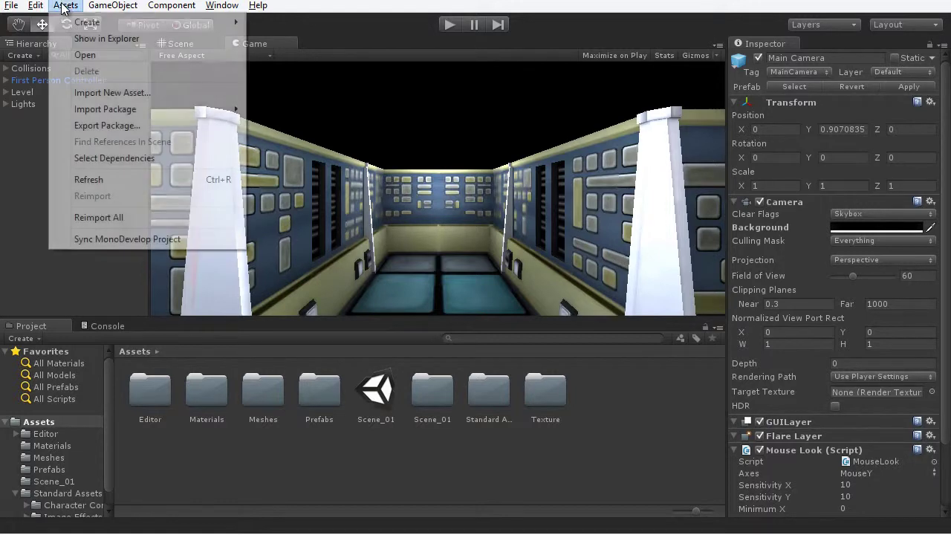
mouse_move(72, 110)
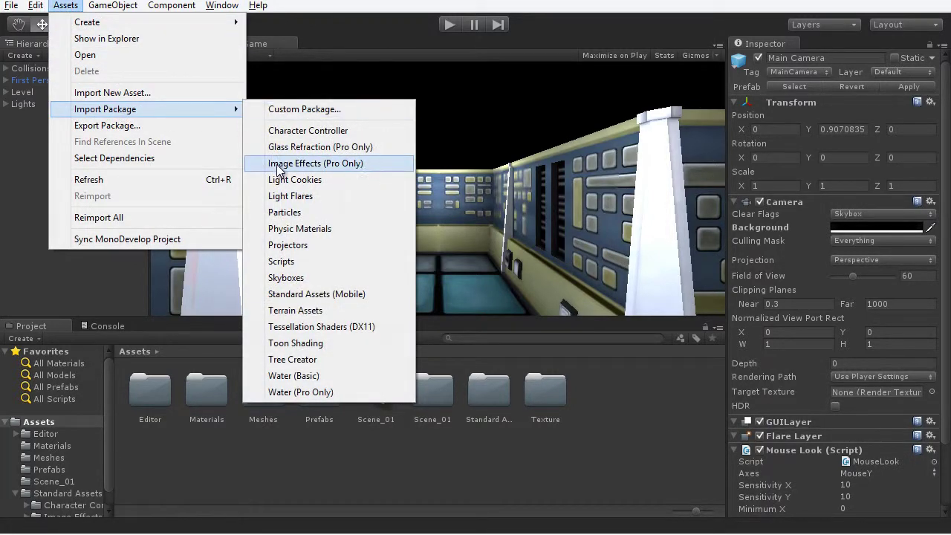
click(523, 207)
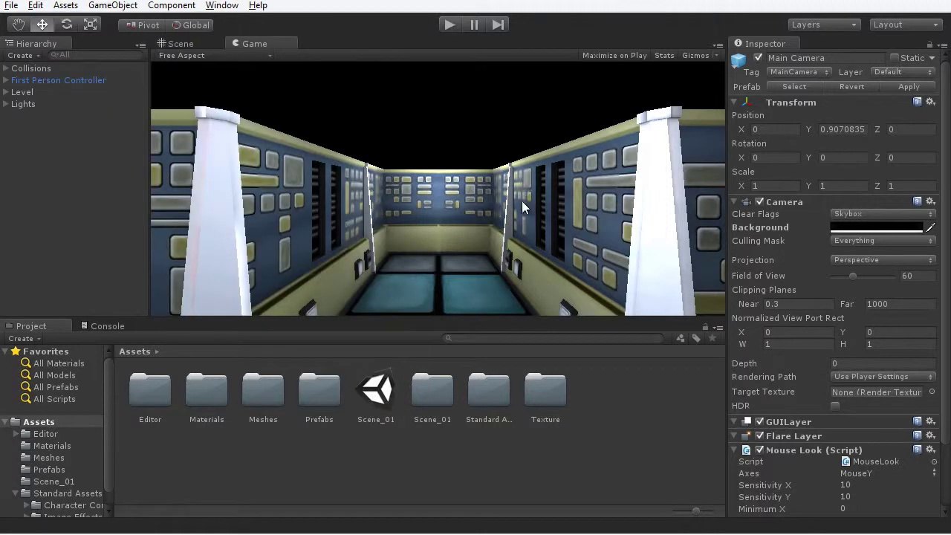
double_click(491, 397)
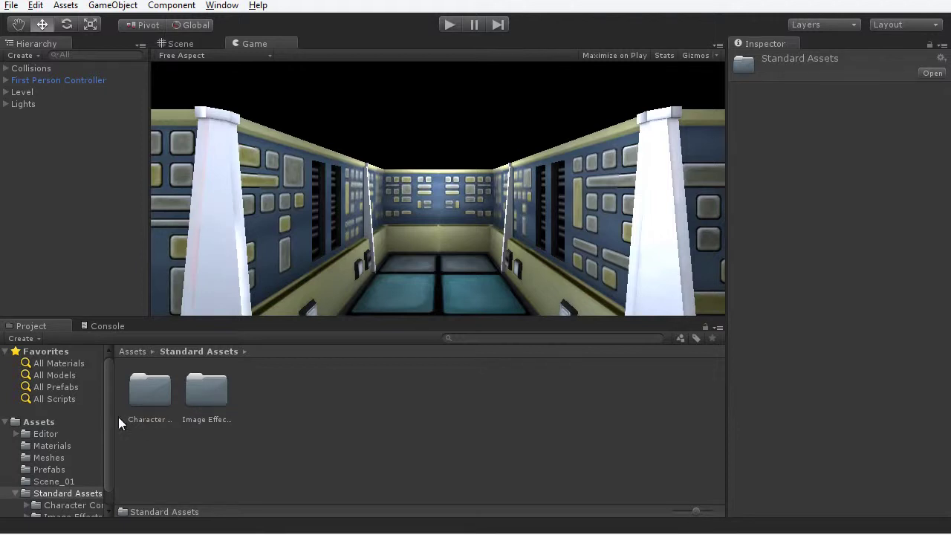
click(63, 422)
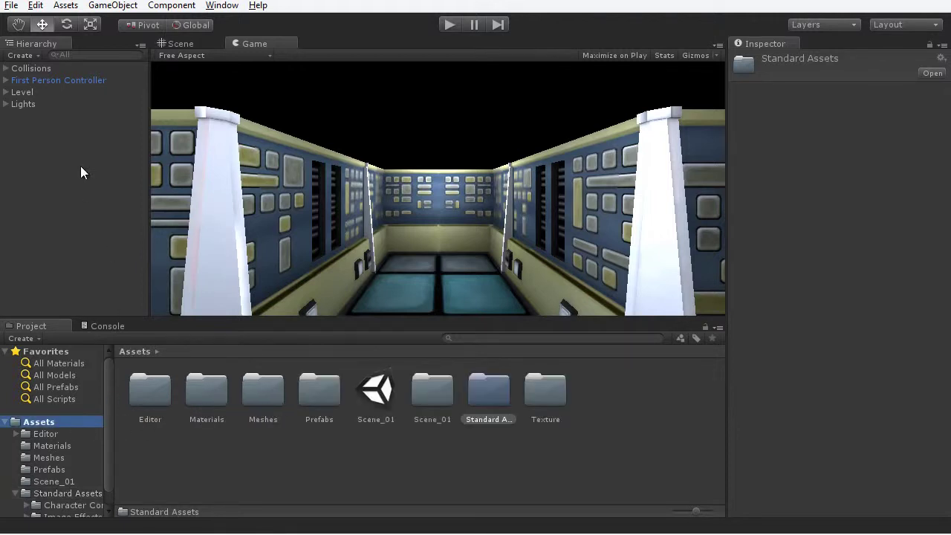
- Add the Bloom image effect to the Main Camera inside the First Person Controller
click(76, 82)
click(6, 81)
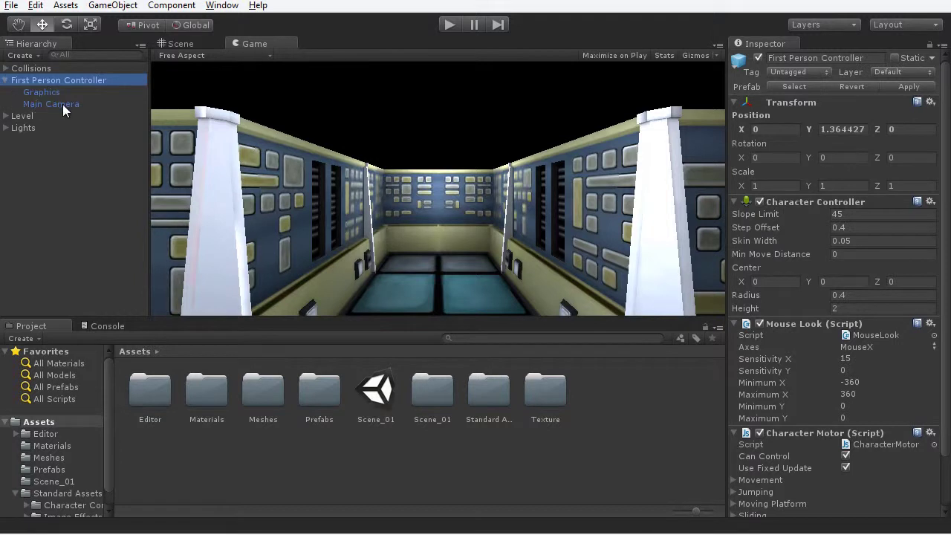
click(78, 105)
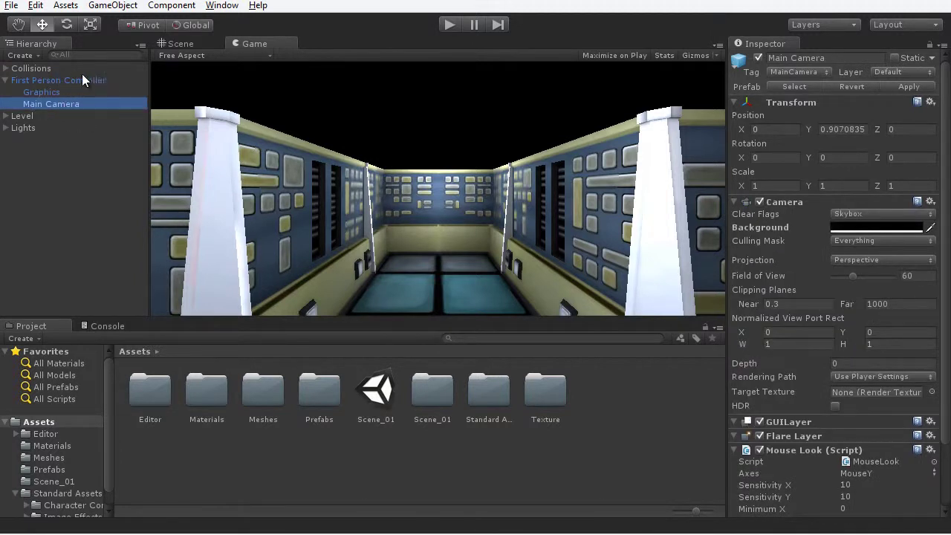
drag(947, 199, 947, 267)
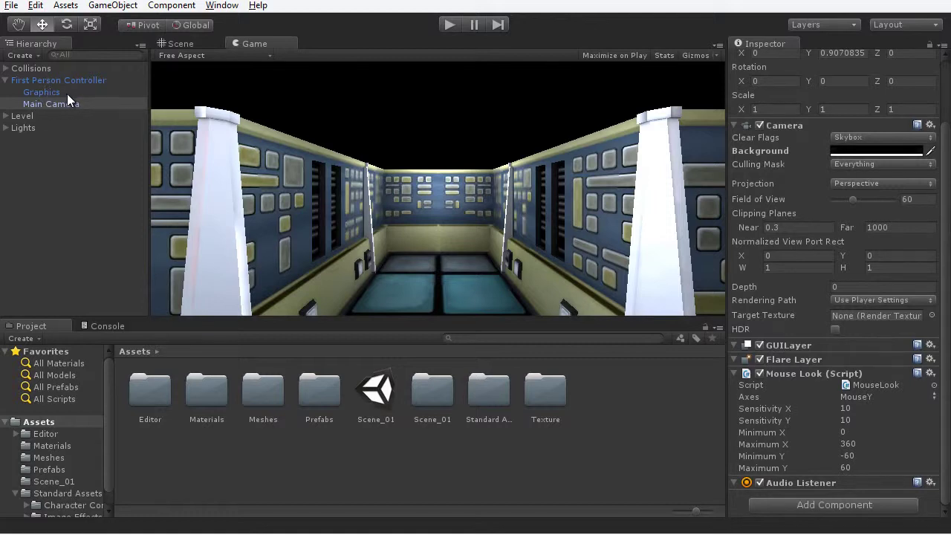
click(176, 6)
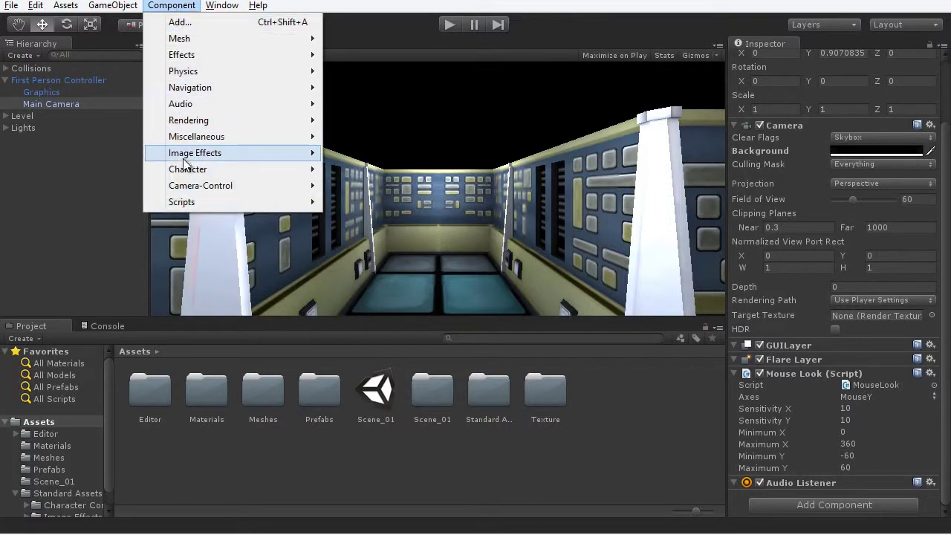
mouse_move(189, 160)
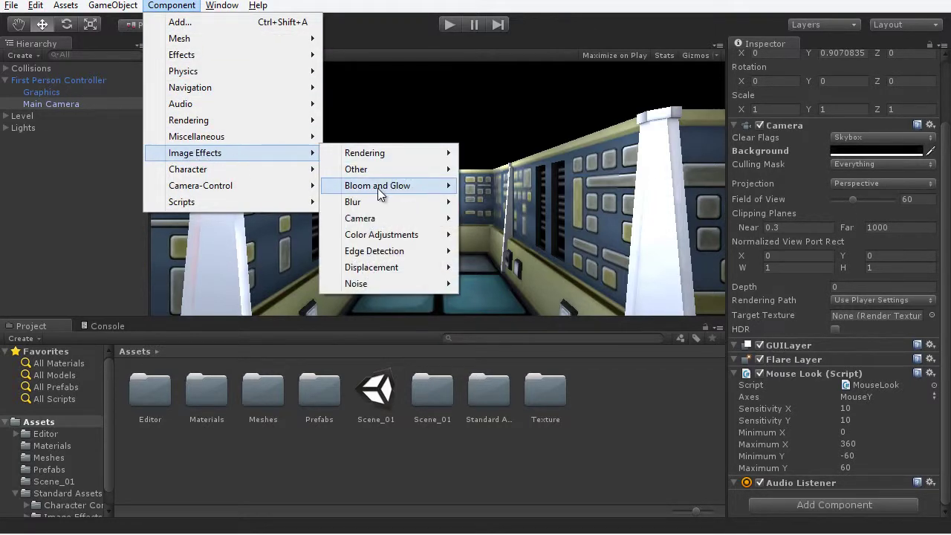
mouse_move(377, 187)
click(506, 187)
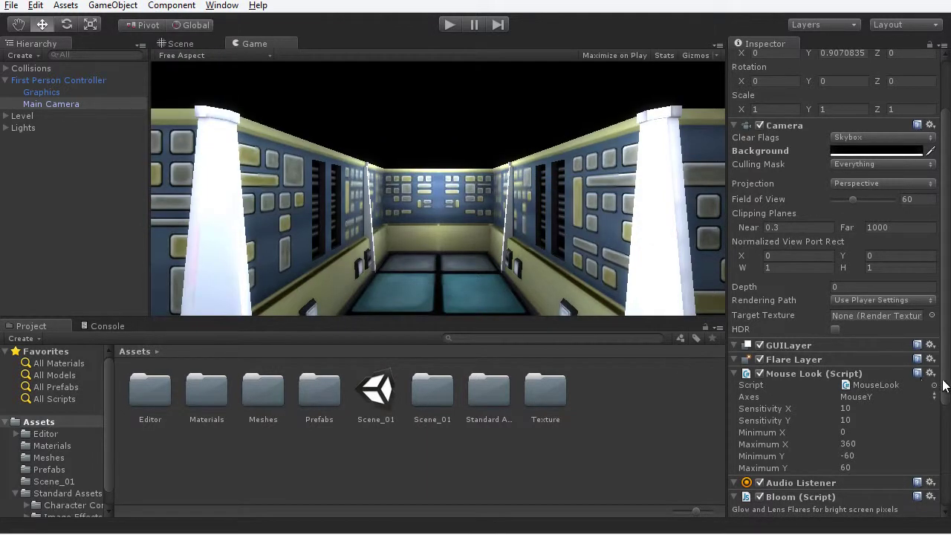
- Set the Main Camera's Bloom intensity to 1.38 and its threshold to 0.47
drag(946, 377, 942, 491)
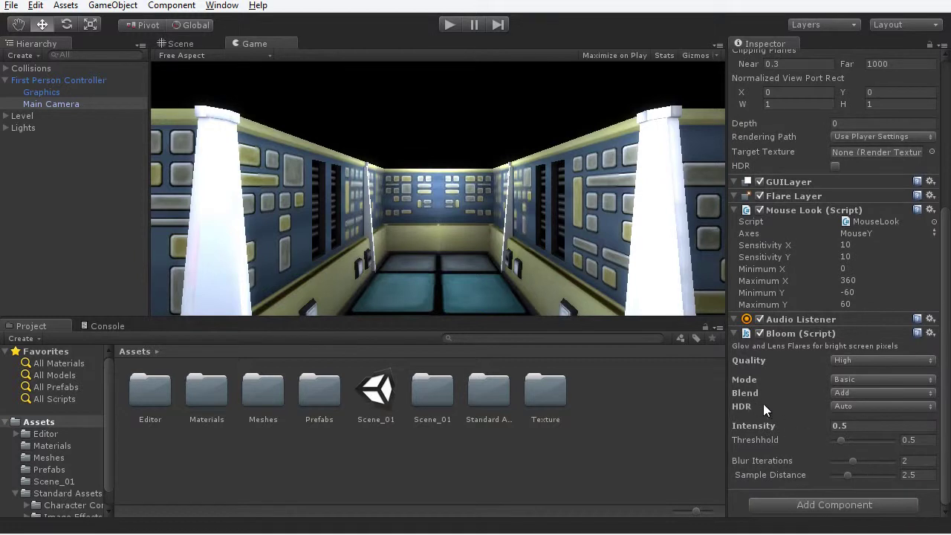
mouse_move(764, 423)
mouse_down()
mouse_move(793, 424)
mouse_move(781, 423)
mouse_up()
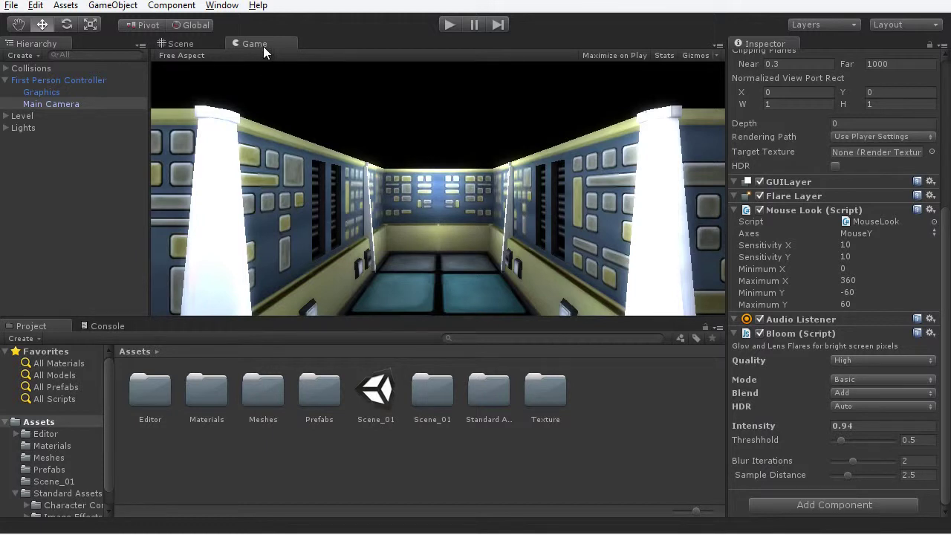
drag(763, 423, 779, 438)
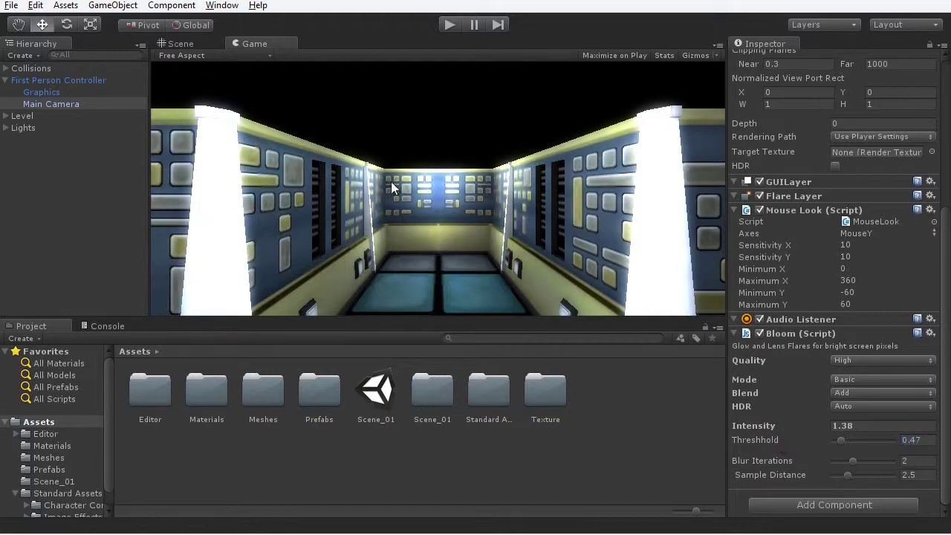
- Play-test the Bloom effect by walking through the corridor into a room and looking around, and stop the game
click(447, 26)
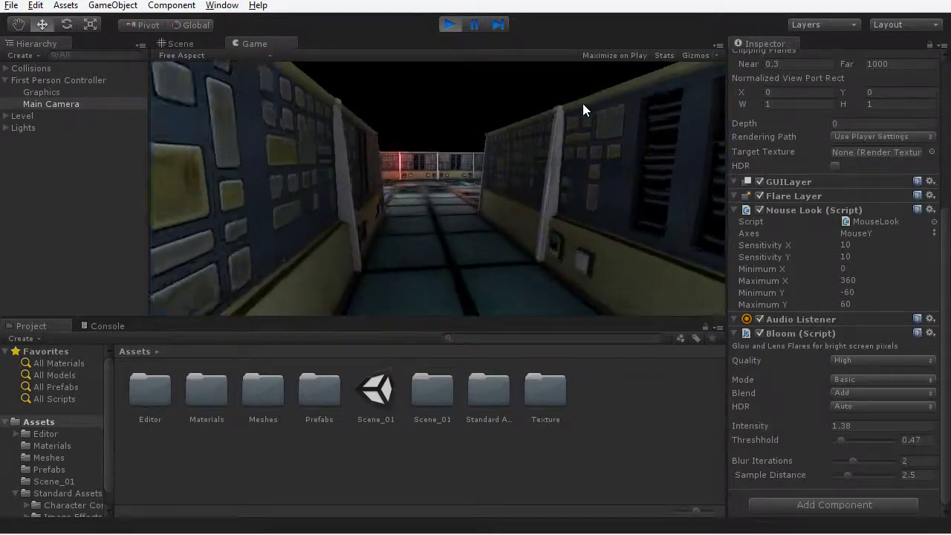
key(w)
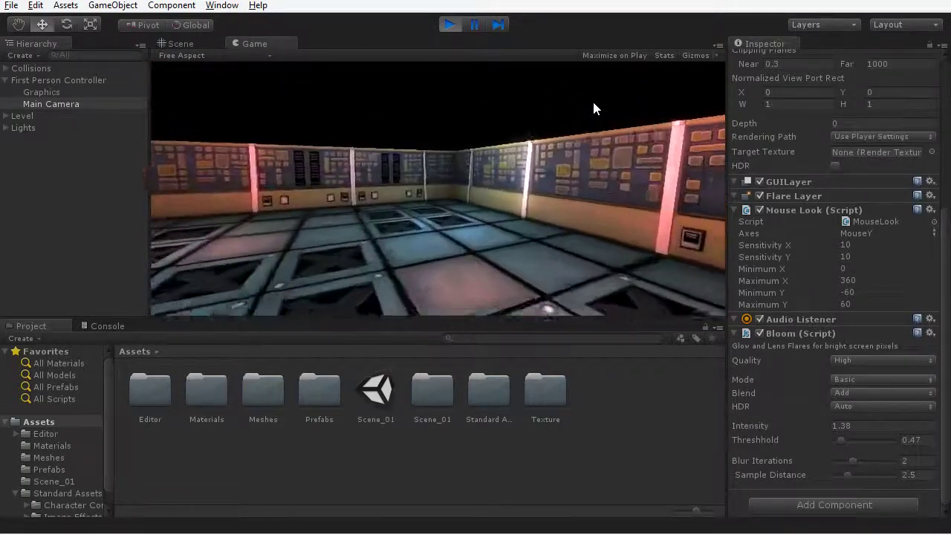
key(w)
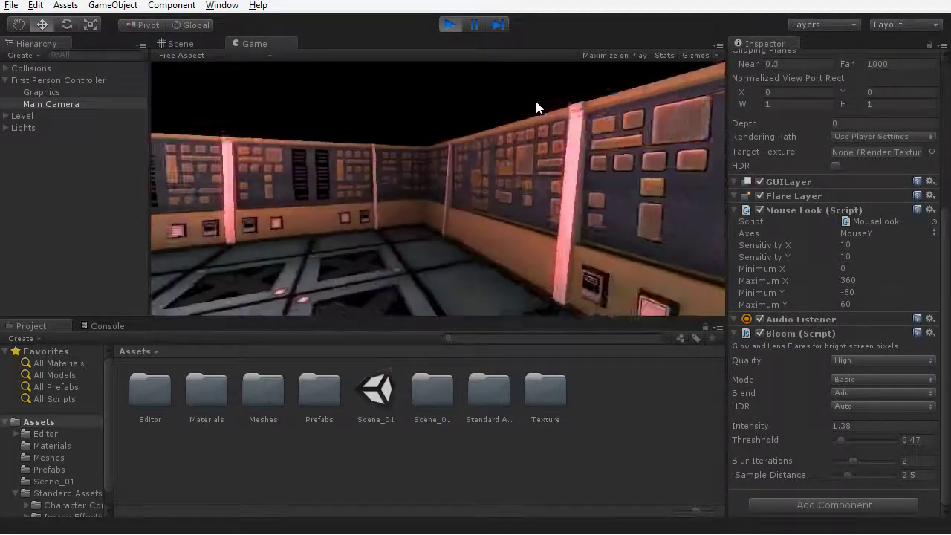
key(w)
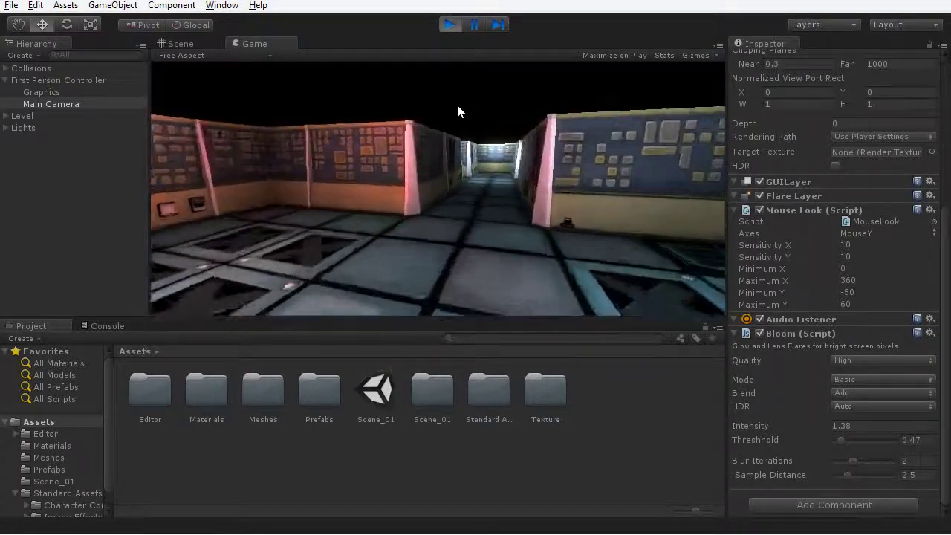
key(w)
click(450, 24)
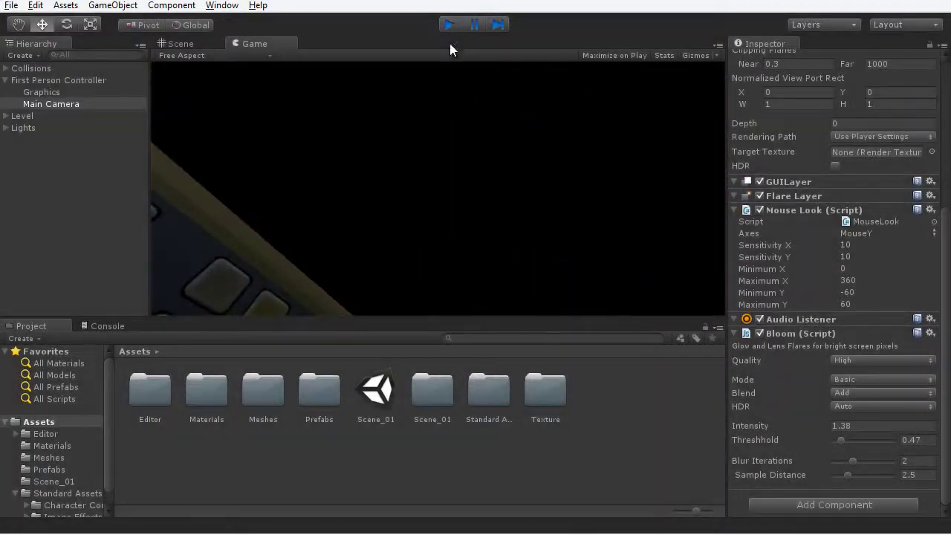
- Add the Fisheye displacement effect to the Main Camera with Strength X 0.14 and Strength Y 0.23
click(171, 5)
mouse_move(226, 154)
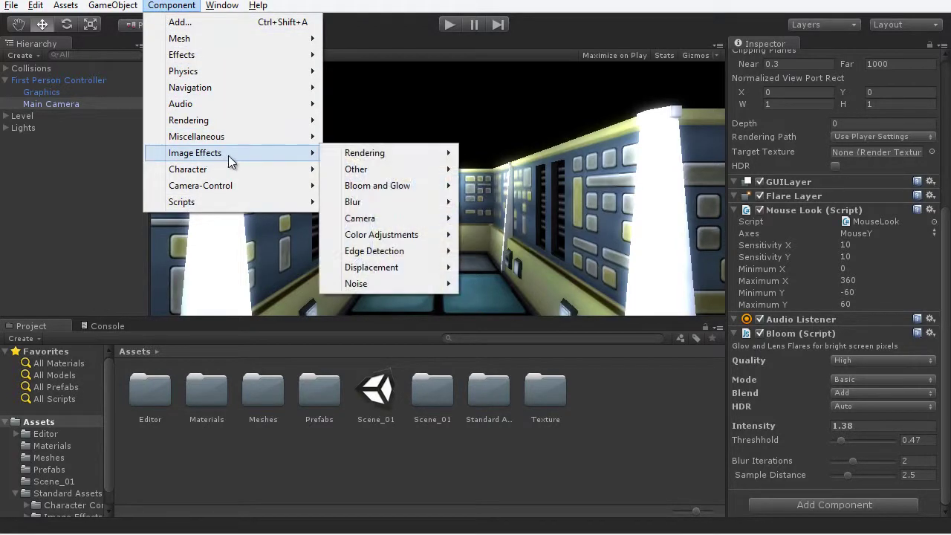
mouse_move(380, 269)
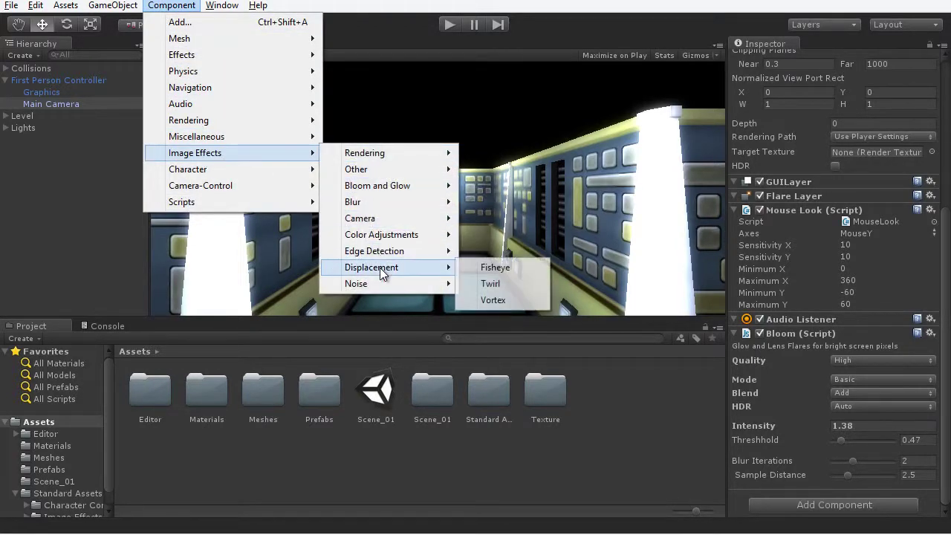
click(482, 266)
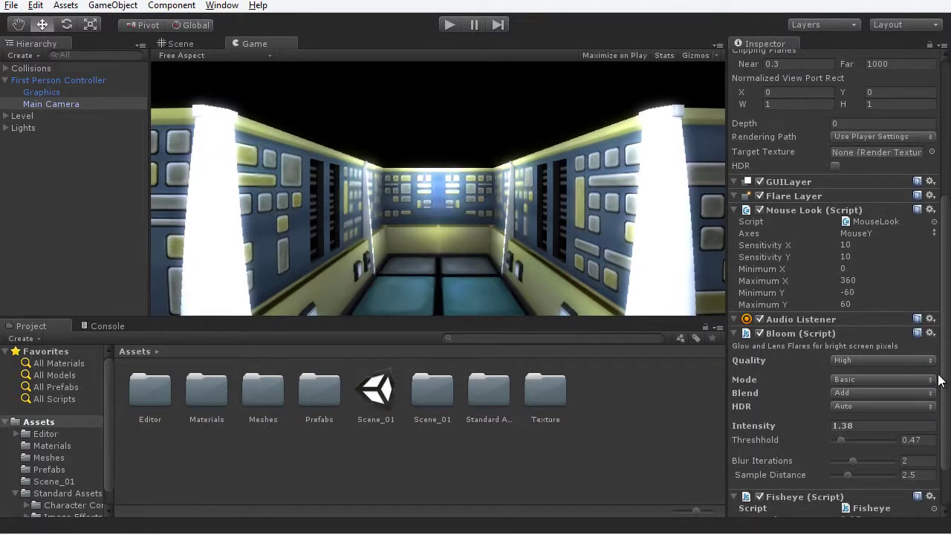
drag(942, 384, 942, 451)
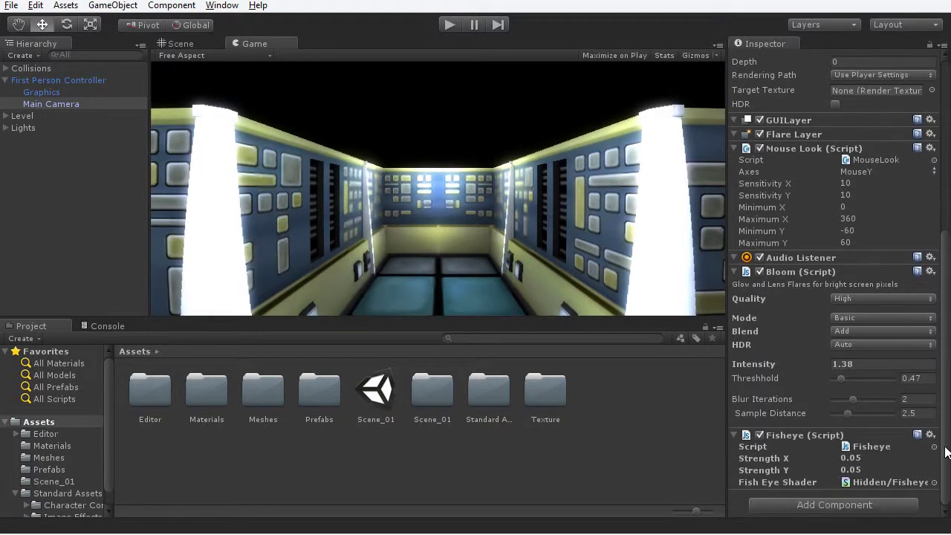
click(777, 460)
drag(778, 459, 786, 472)
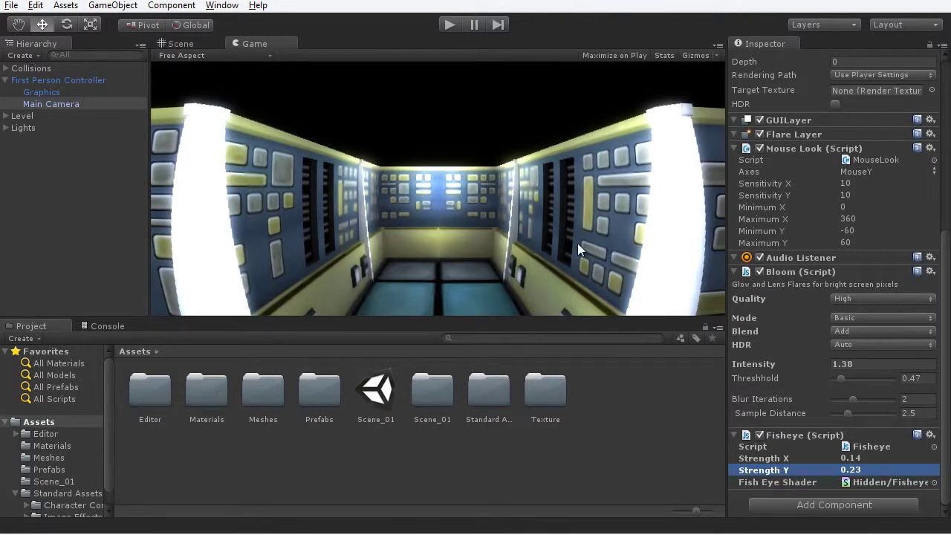
- Run a short play-test of the Fisheye effect, stop it, and maximize the Game view
click(448, 25)
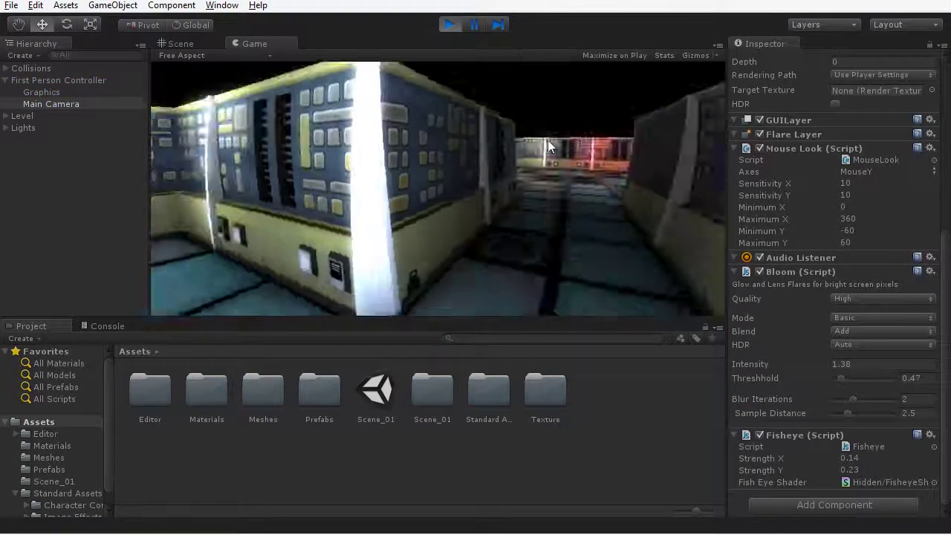
click(448, 24)
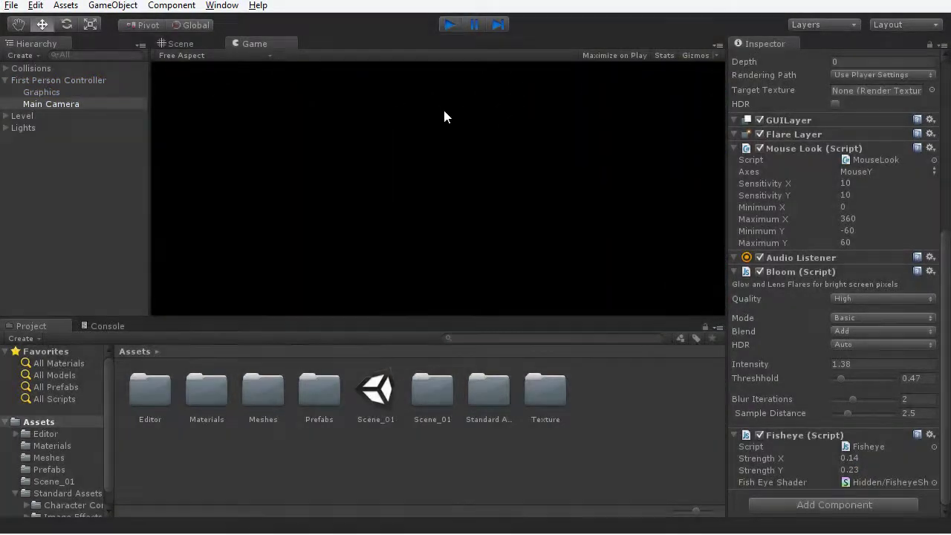
key(shift+space)
- Play-test the Bloom and Fisheye effects in the maximized Game view, walking back and forth between the corridor and the large room
click(450, 24)
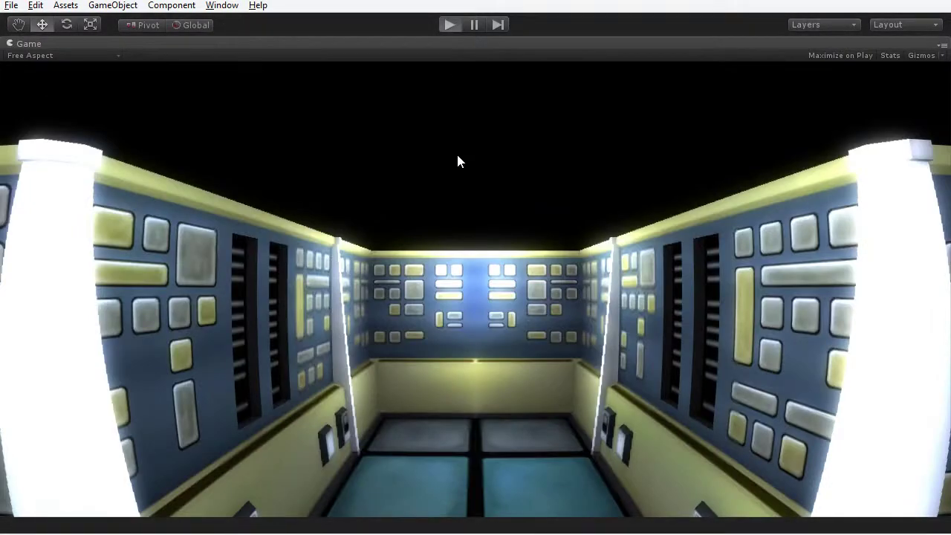
key(w)
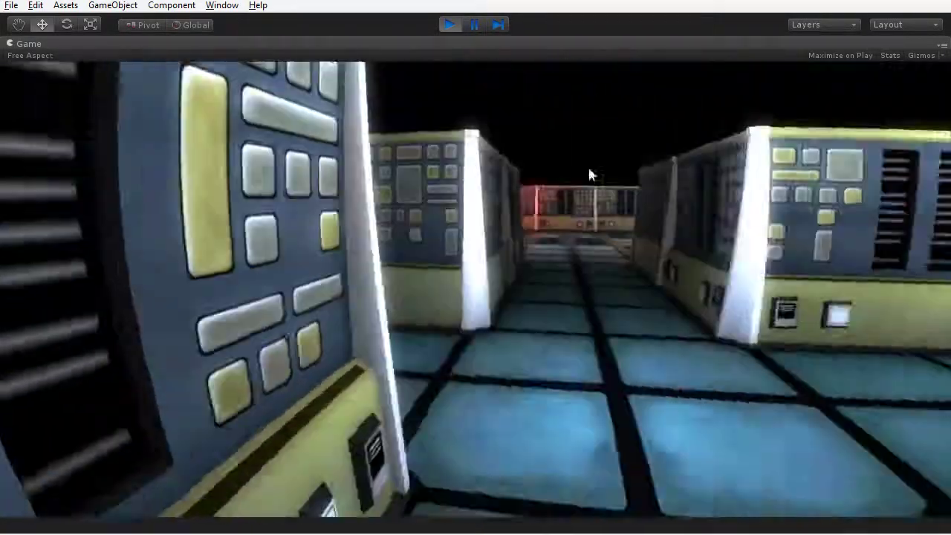
key(w)
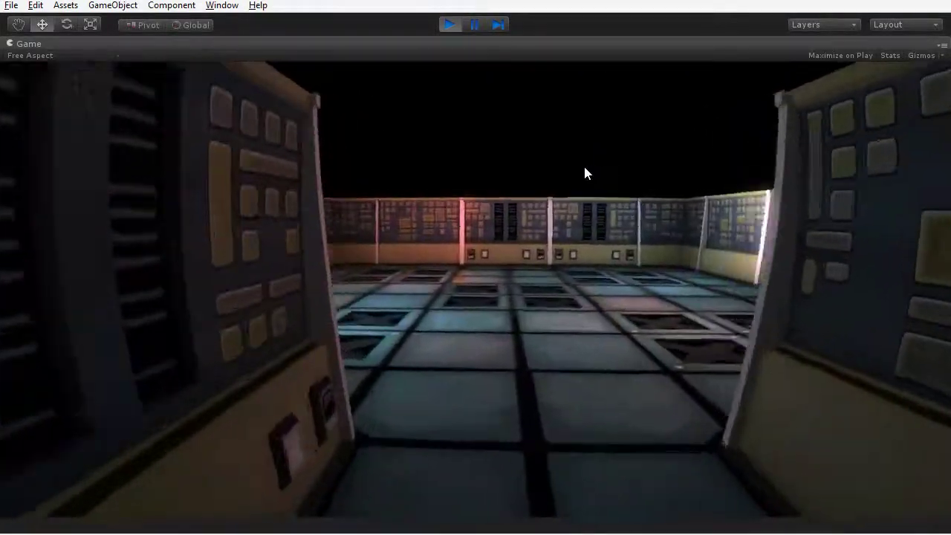
key(w)
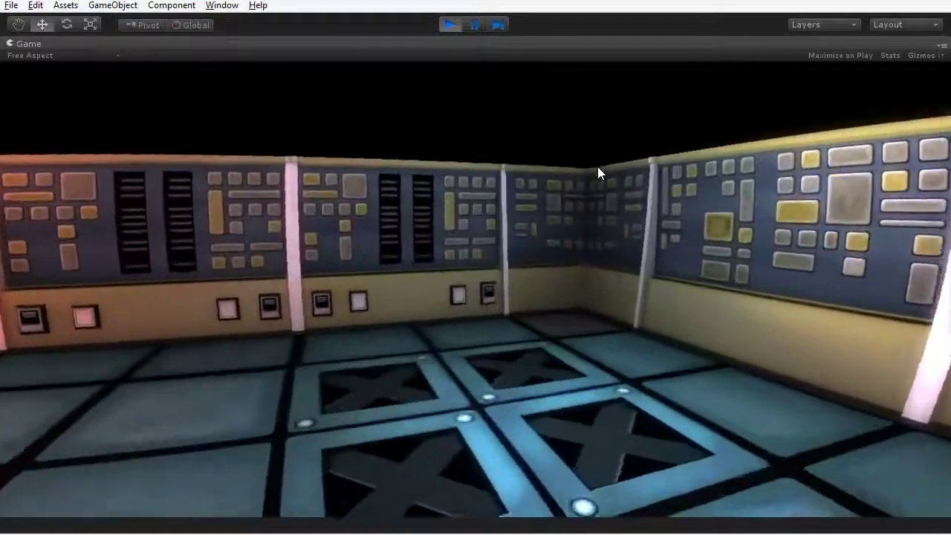
key(w)
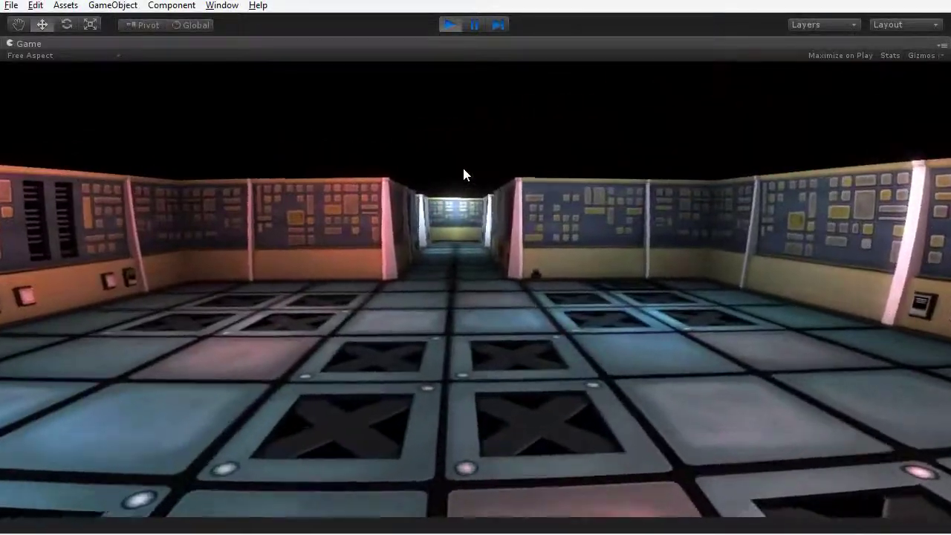
key(w)
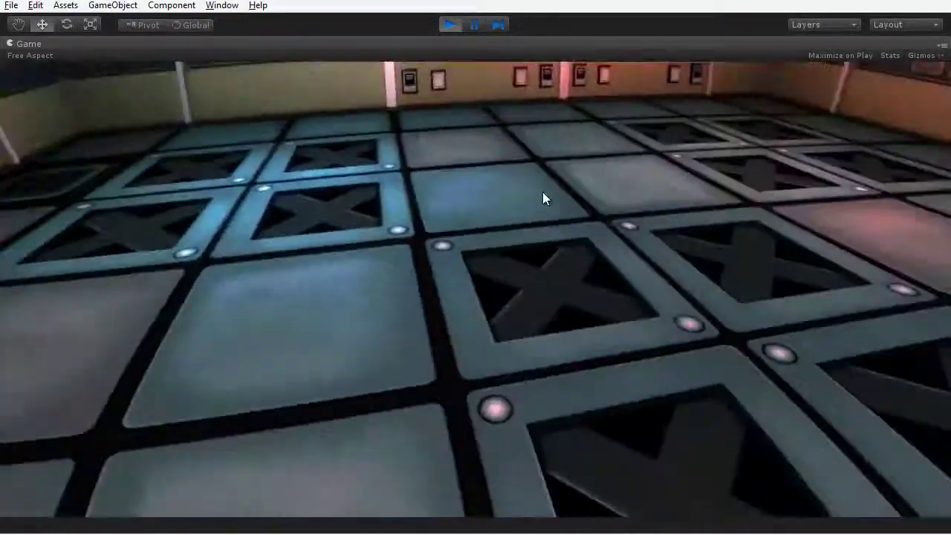
key(w)
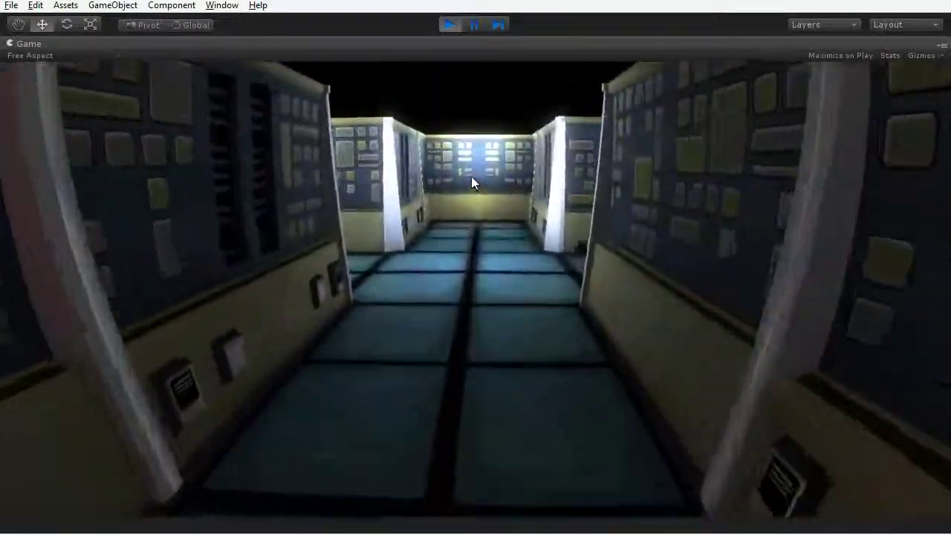
key(w)
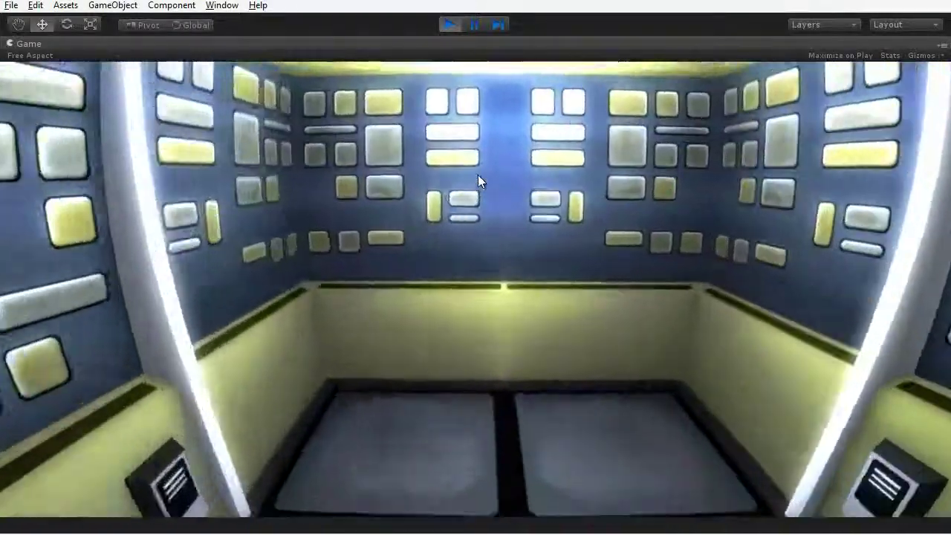
key(w)
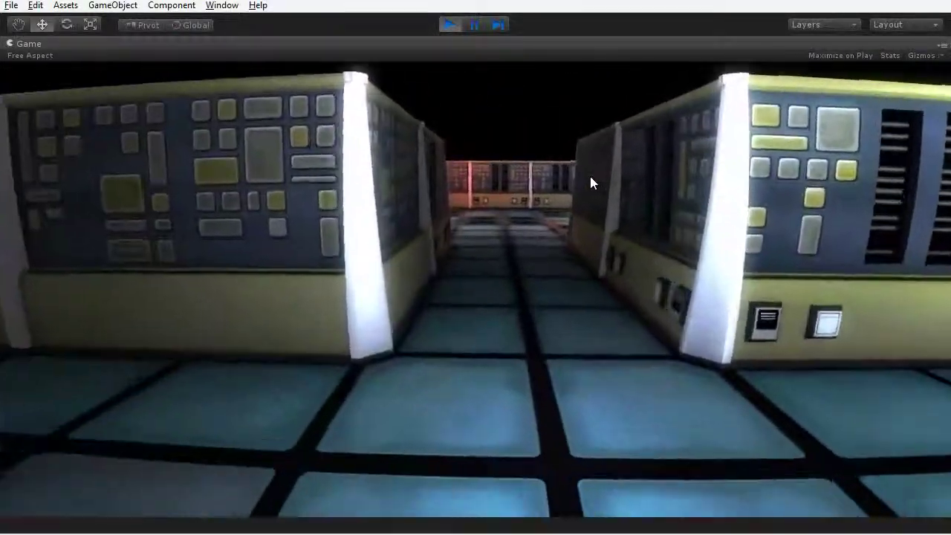
key(w)
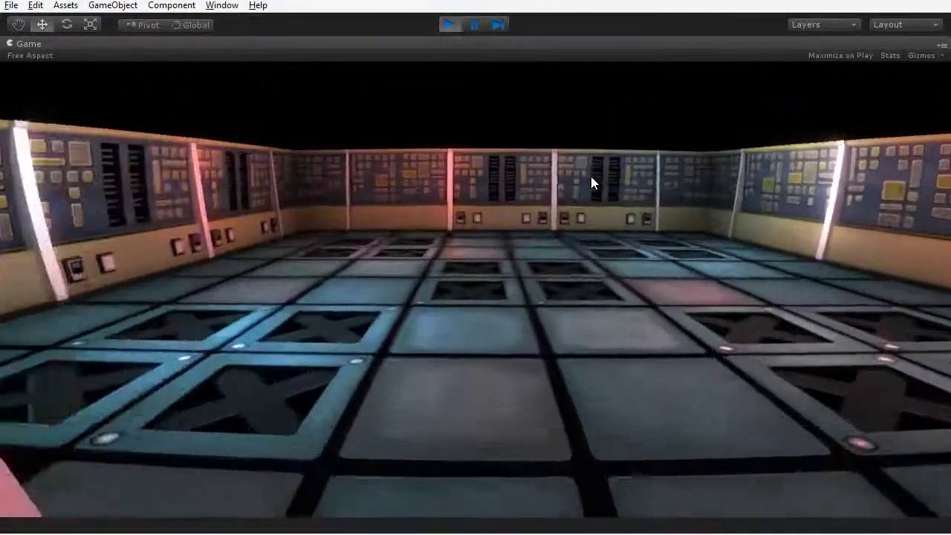